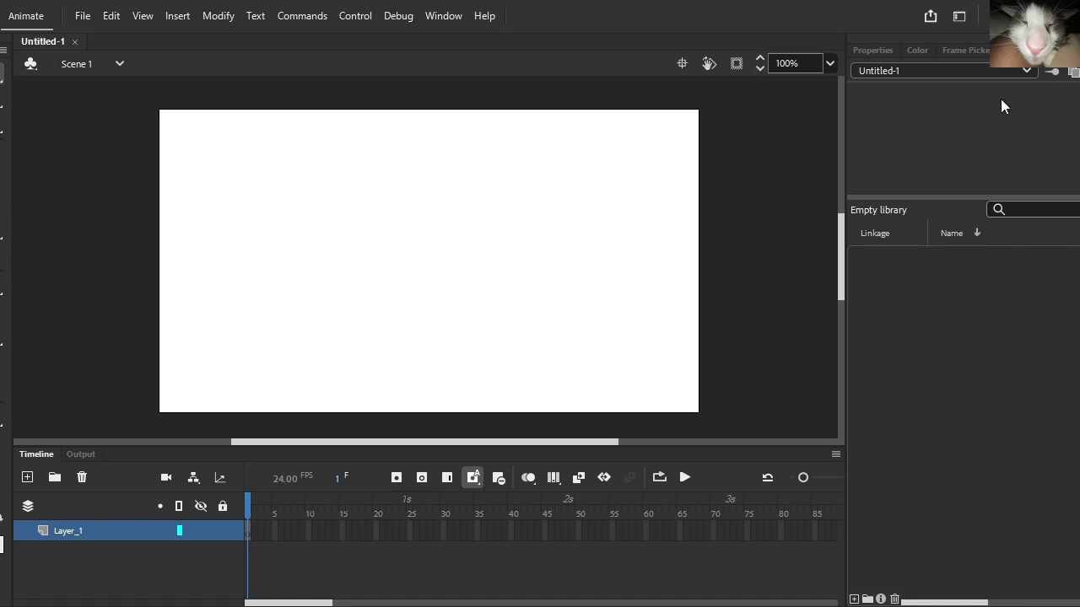
left_click(83, 15)
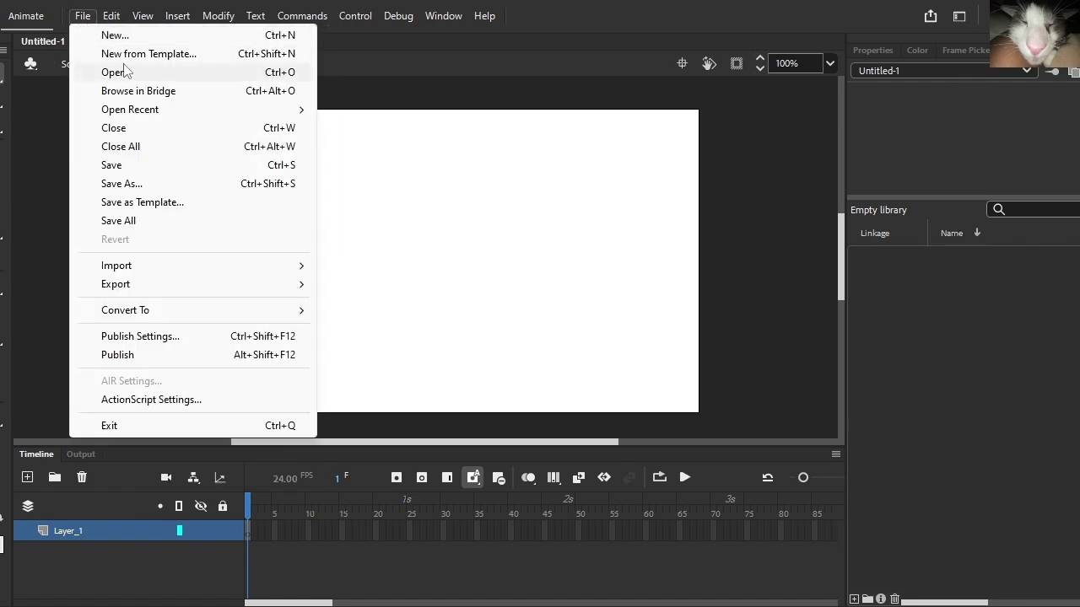
left_click(133, 76)
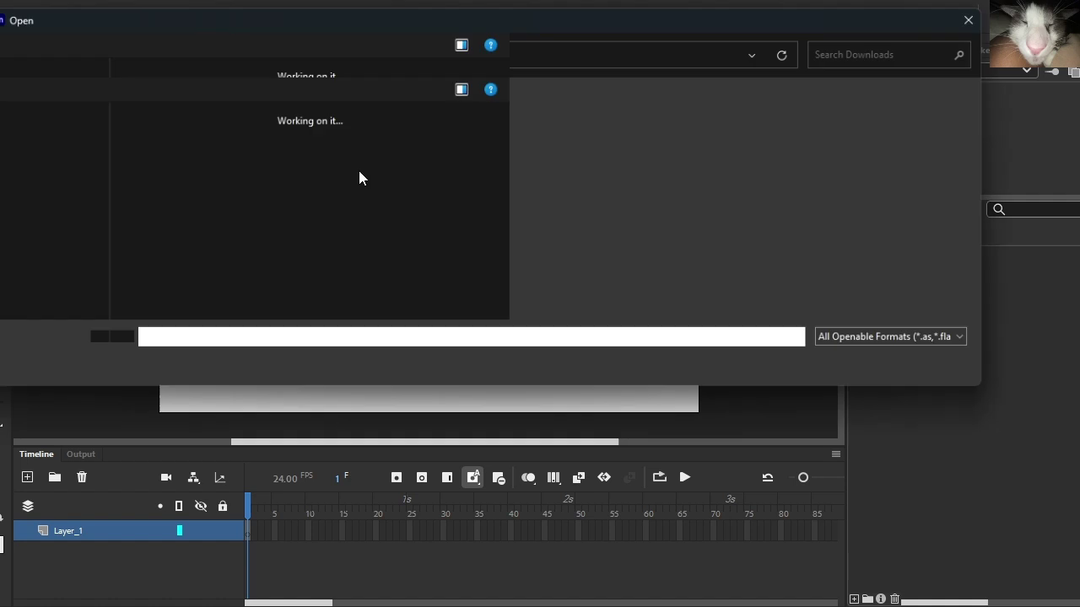
left_click(963, 368)
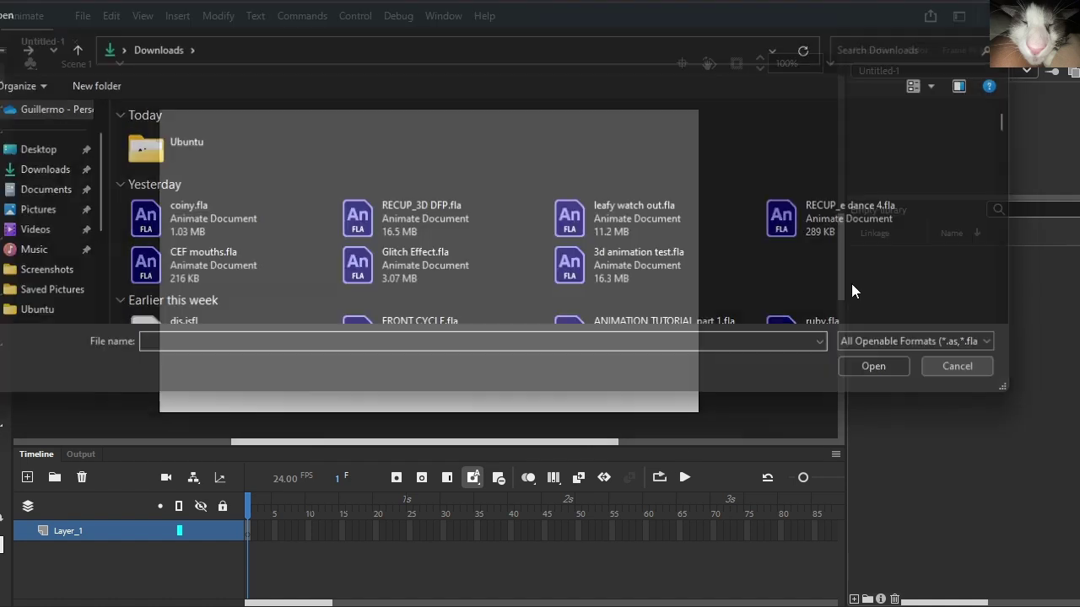
- Open the BFDIA Assets NEWER file as an external library and dock it with the document's own library
left_click(83, 15)
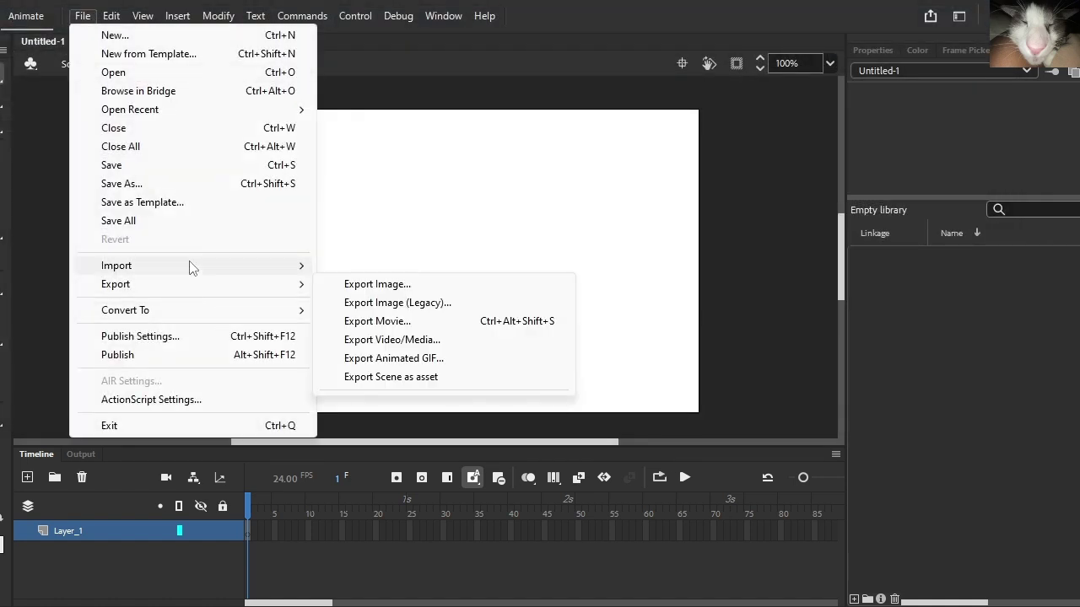
mouse_move(194, 265)
left_click(385, 304)
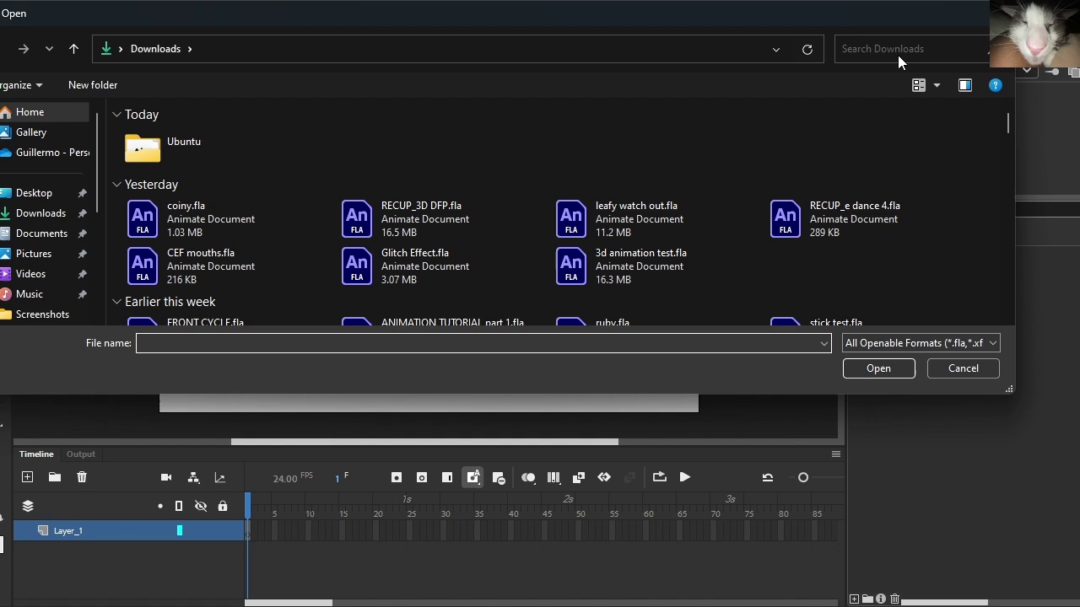
left_click(884, 49)
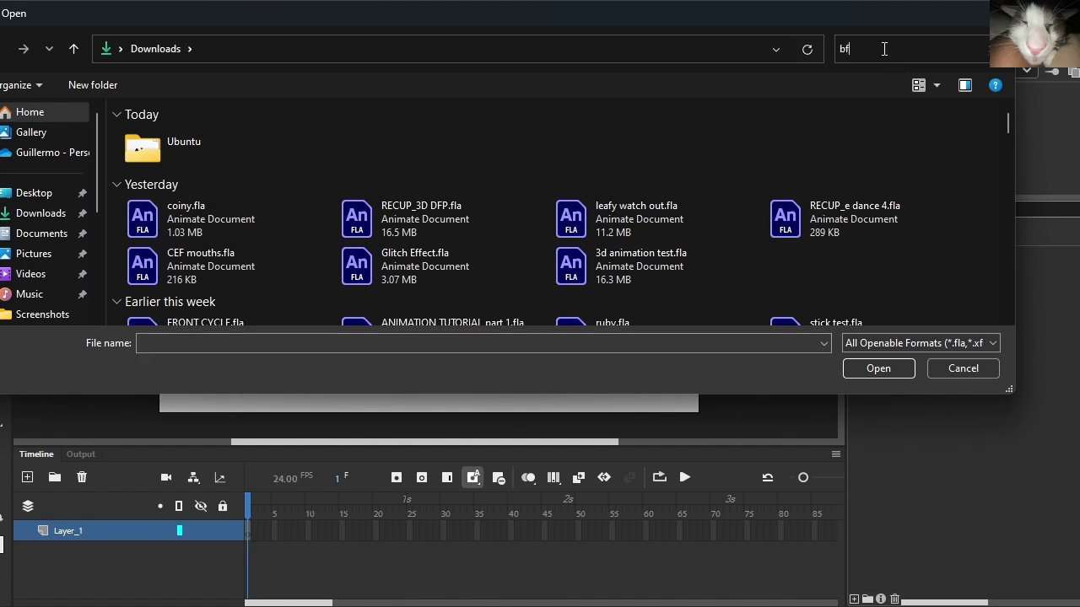
double_click(161, 169)
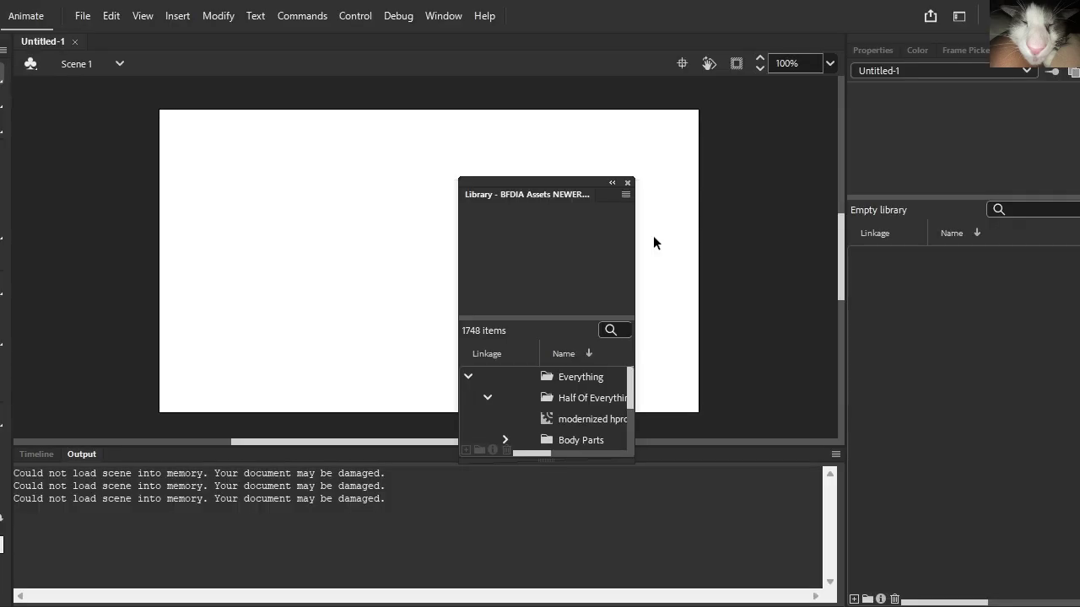
left_click_drag(574, 195, 928, 50)
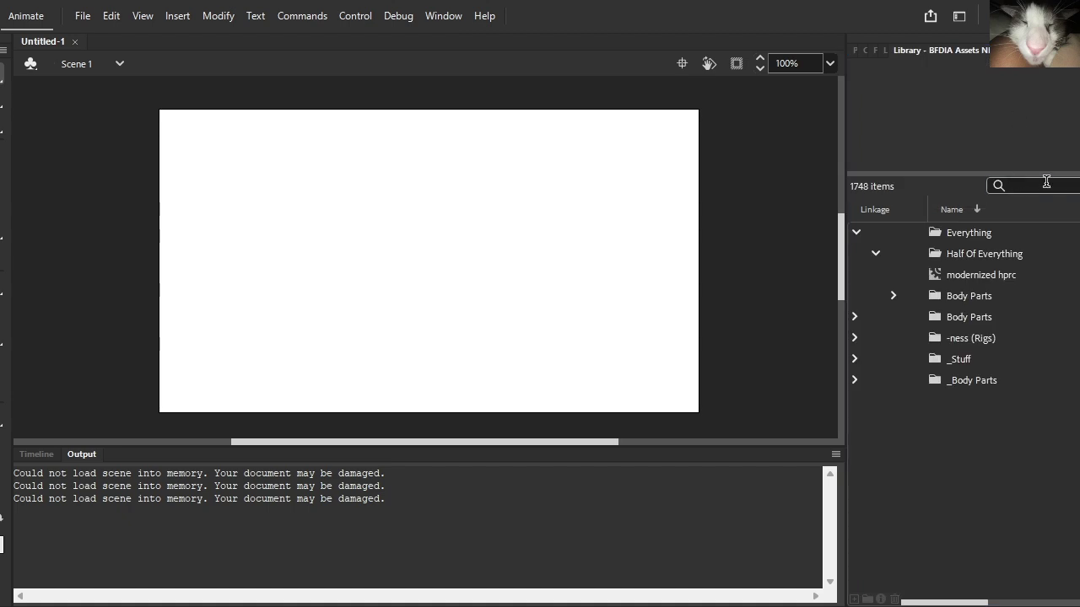
- Search the BFDIA asset library for "coiny" and preview the matching symbols, comparing the Coiny Body Front versions
left_click(1046, 182)
type("coiny")
left_click(995, 240)
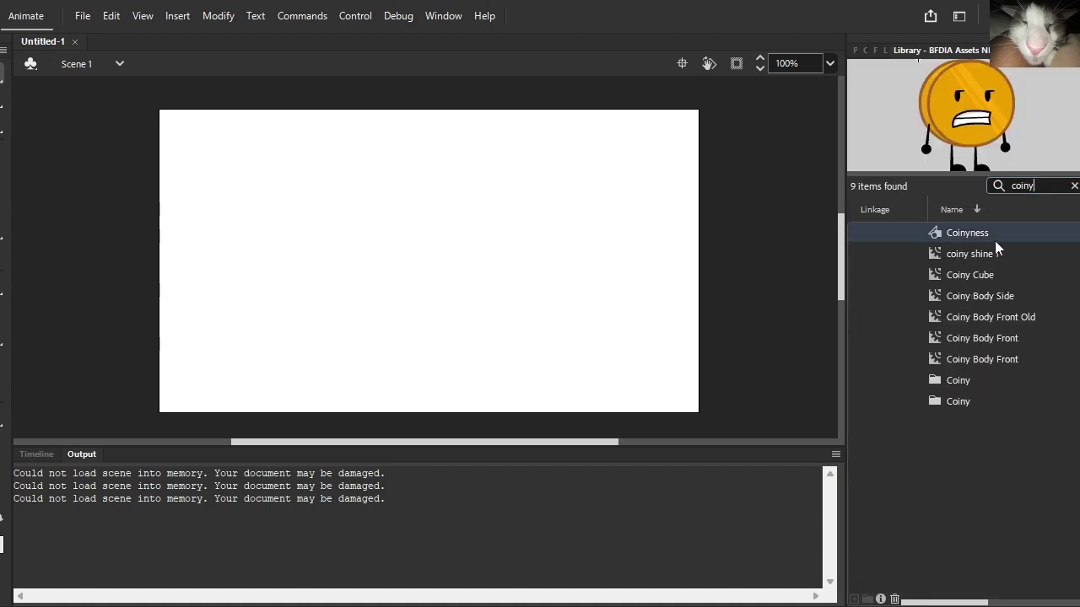
left_click(993, 253)
left_click(986, 319)
left_click(990, 266)
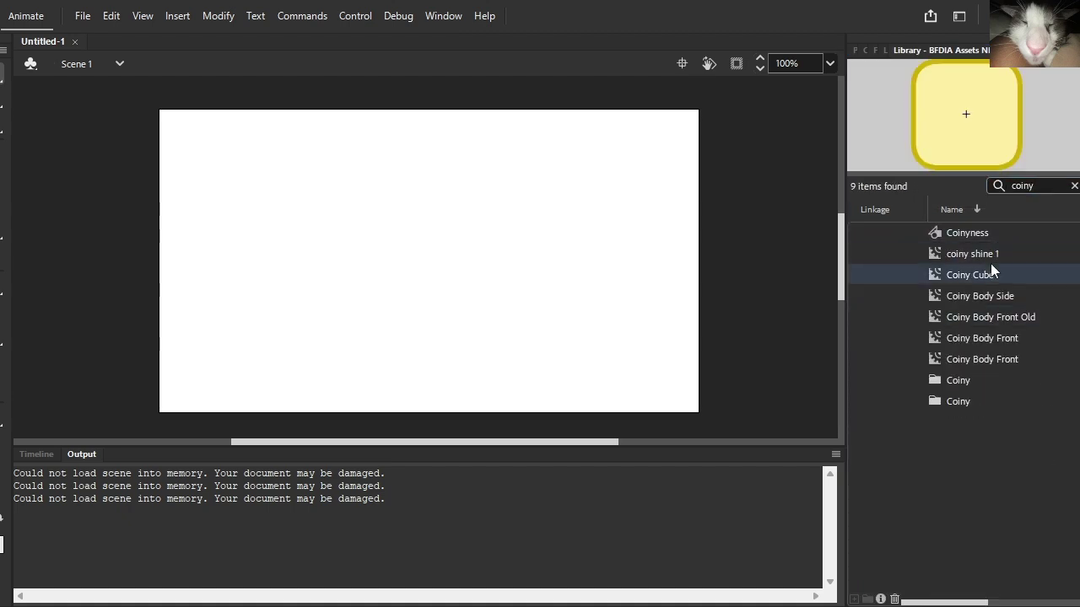
left_click(988, 257)
left_click(993, 275)
left_click(1002, 317)
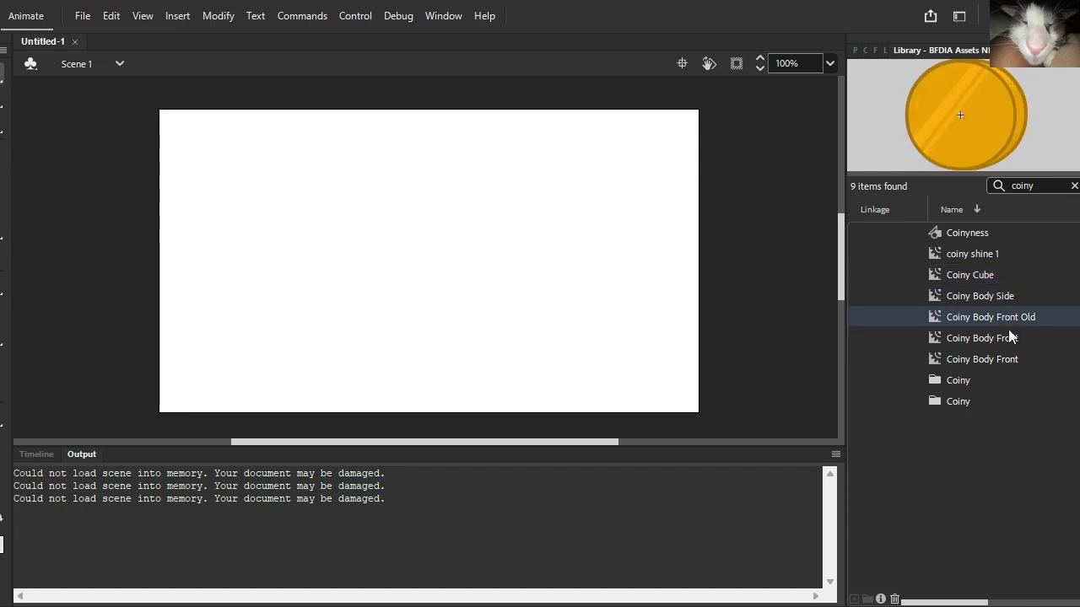
left_click(998, 337)
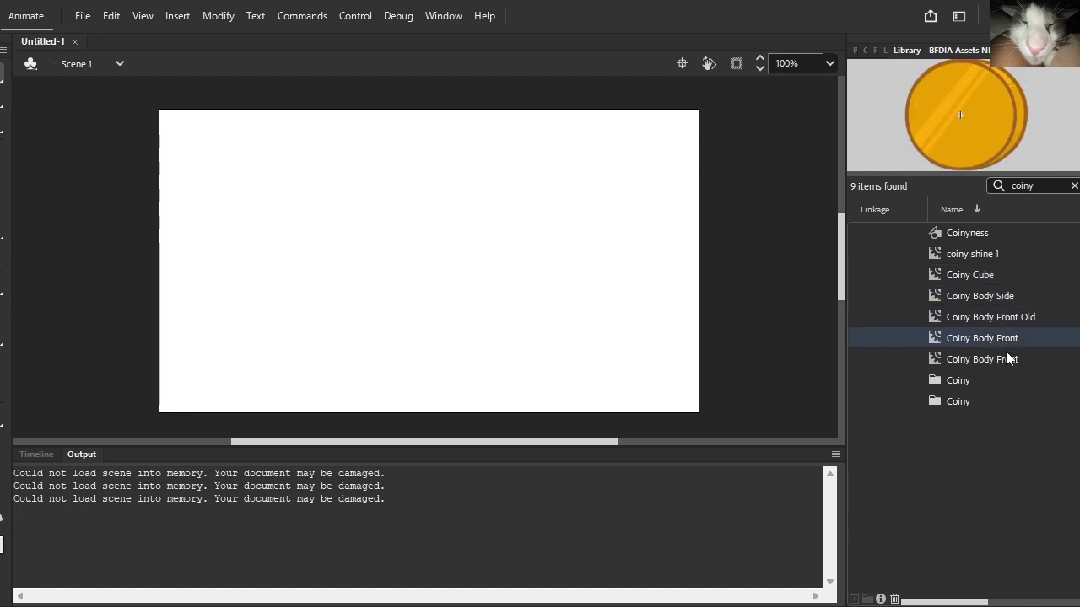
left_click(1007, 360)
left_click(1002, 338)
- Place a Coiny Body Front symbol on the stage, open it to inspect its artwork, and undo the placement
left_click_drag(768, 209, 491, 289)
left_click(965, 362)
double_click(497, 282)
scroll(497, 282, "up", 4)
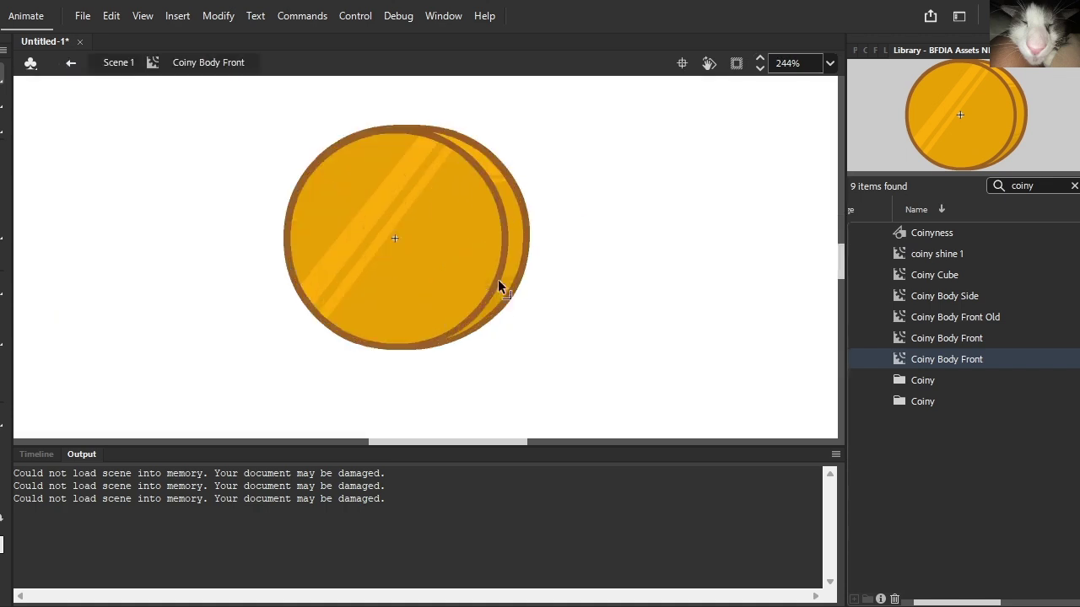
left_click(856, 50)
key("ctrl+z")
key("ctrl+z")
key("ctrl+z")
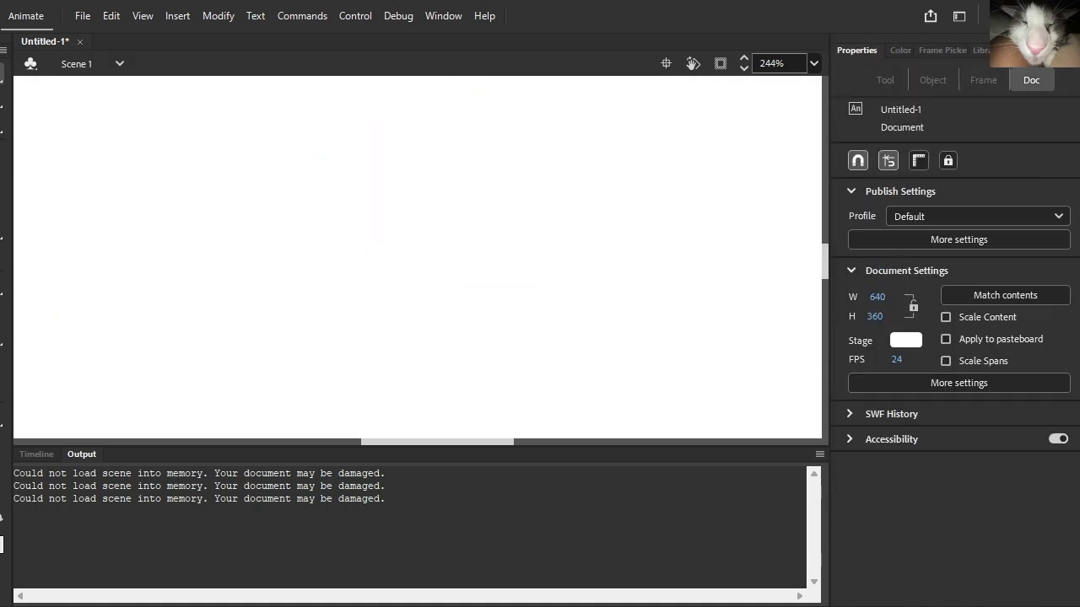
- Place the first-listed Coiny Body Front symbol on the stage, check its inner shapes, and return to Scene 1
left_click(981, 49)
left_click(970, 338)
left_click_drag(977, 131, 562, 214)
double_click(562, 214)
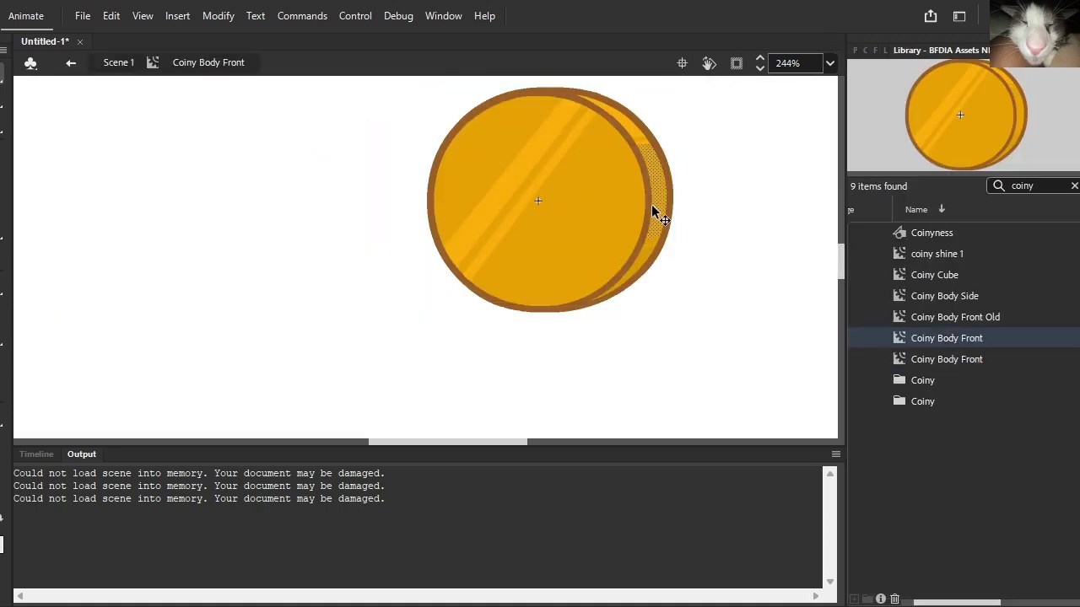
left_click(855, 50)
key("ctrl+e")
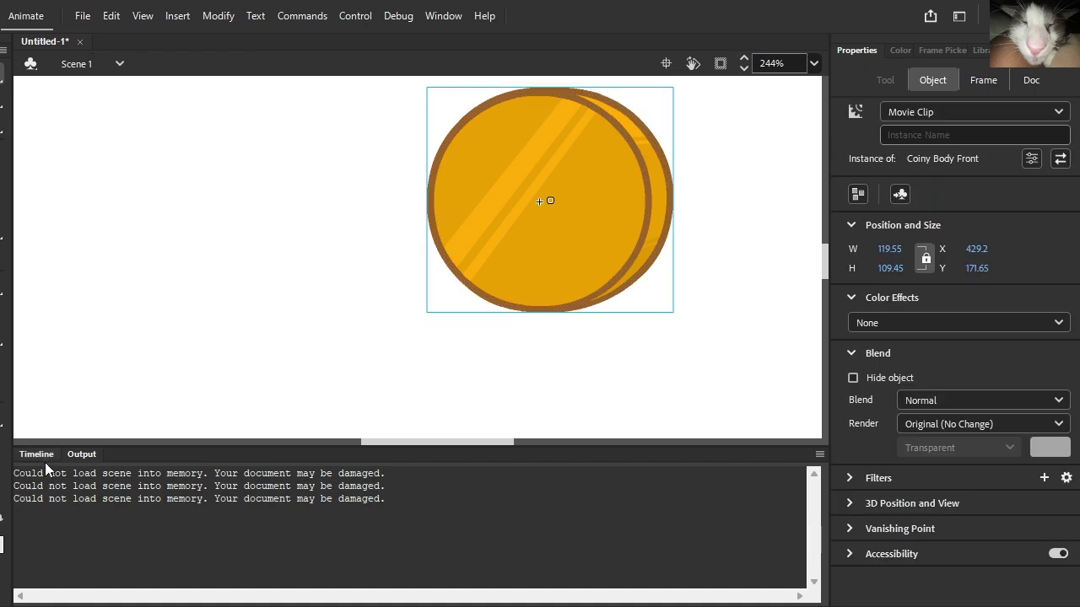
- Move the coin body to about X 303, Y 191 on the stage and change its instance type to Graphic
left_click(44, 457)
scroll(288, 385, "down", 4)
left_click_drag(408, 330, 199, 330)
scroll(185, 312, "down", 3)
left_click_drag(213, 201, 314, 217)
left_click(974, 111)
left_click(918, 177)
- Convert the coin body to a Graphic symbol named Coiny
right_click(312, 249)
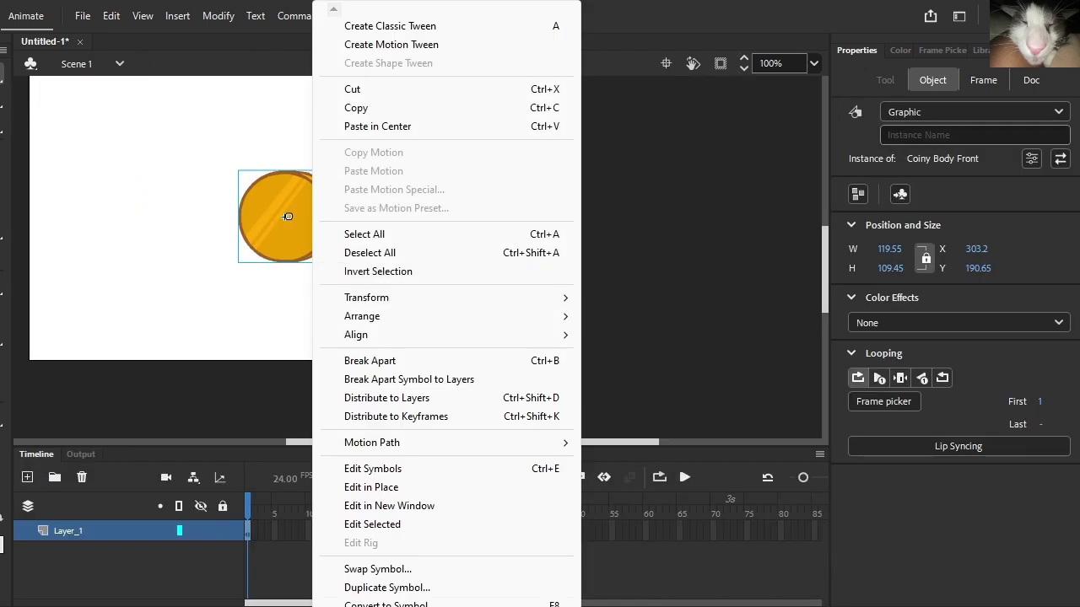
scroll(390, 594, "down", 1)
left_click(390, 588)
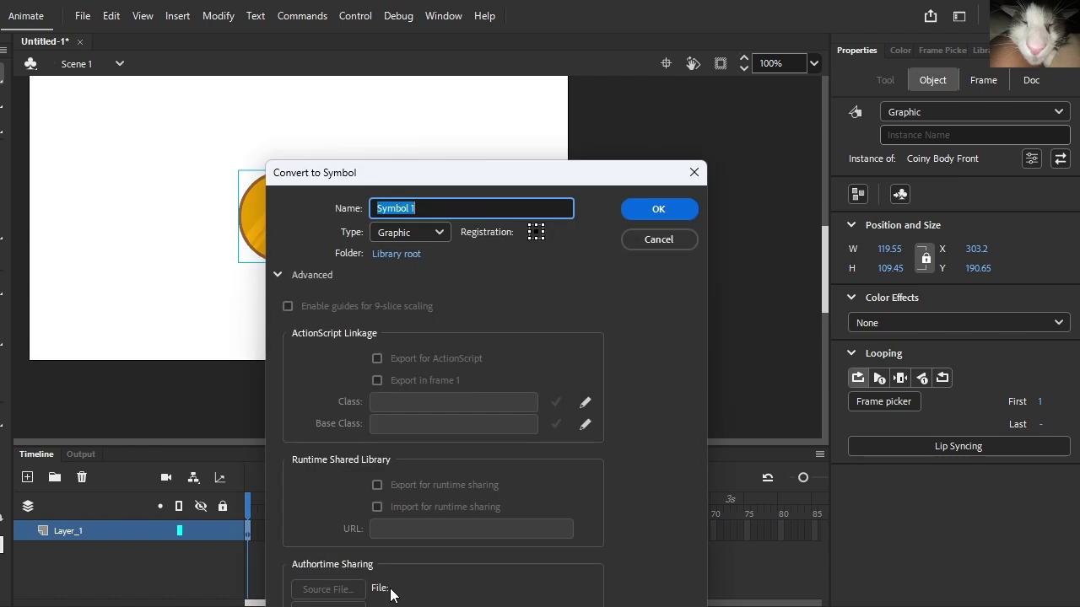
type("Coiny")
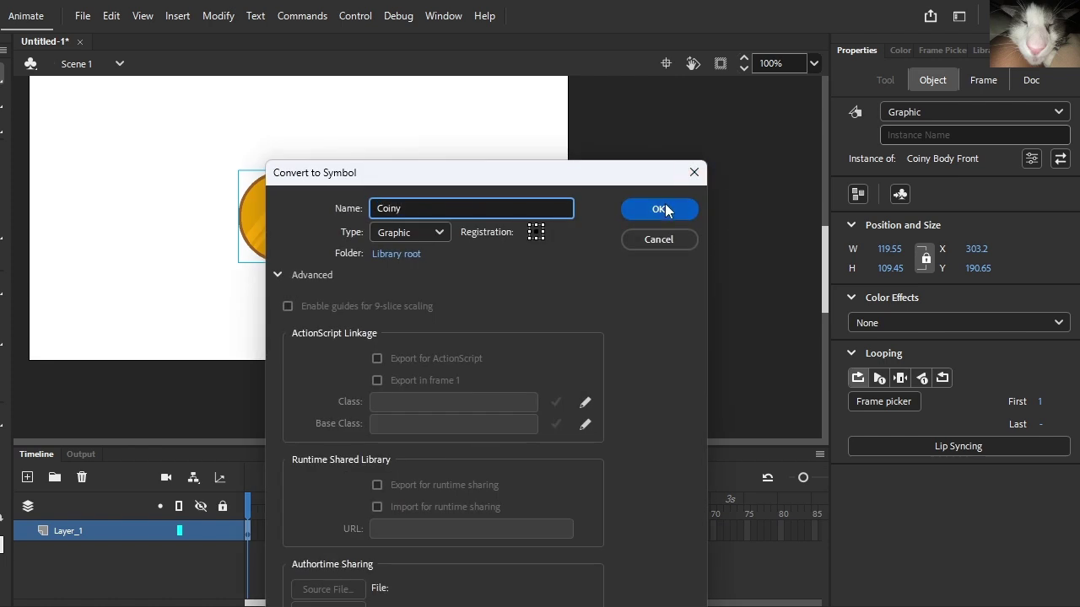
left_click(662, 210)
- Open the Coiny symbol for editing, check the shapes inside its nested Coiny Body Front, and return to the Coiny level
scroll(401, 215, "up", 2)
double_click(280, 211)
double_click(282, 213)
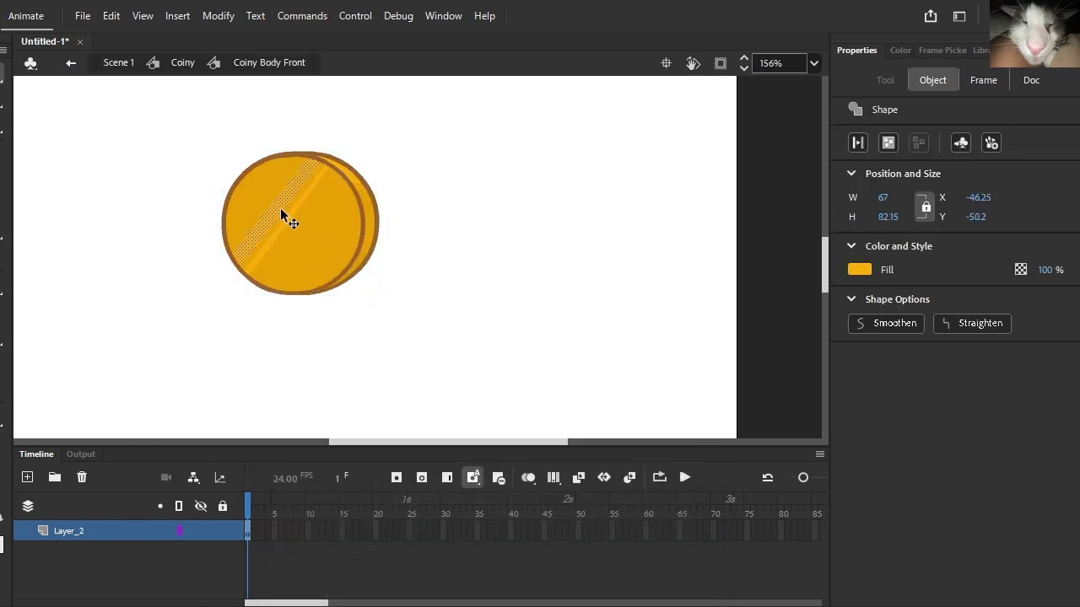
left_click(289, 215)
left_click(341, 116)
scroll(337, 139, "up", 4)
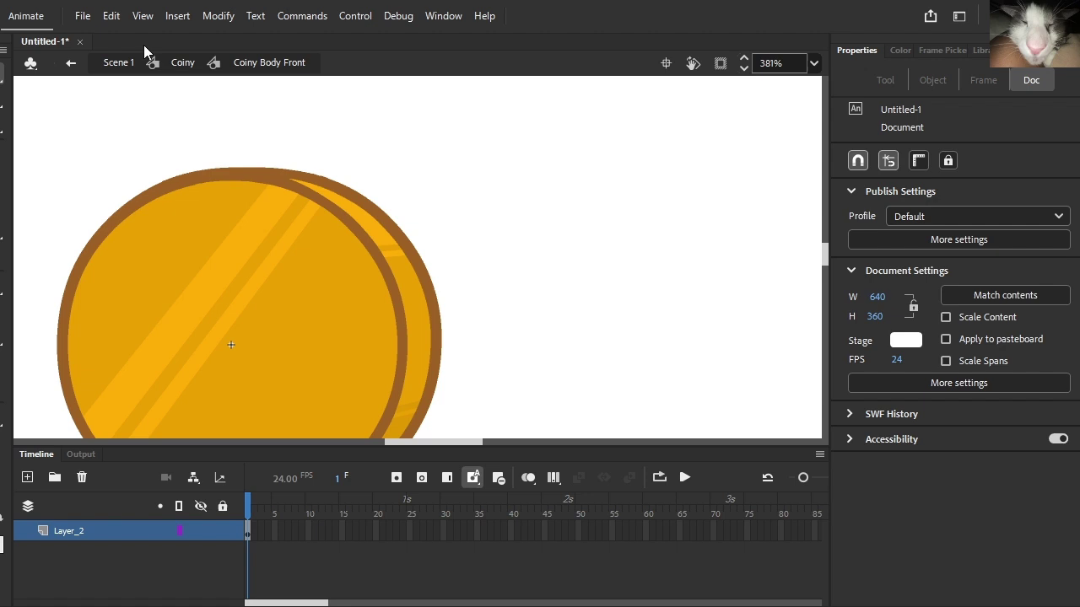
left_click(182, 63)
left_click(394, 175)
left_click(346, 236)
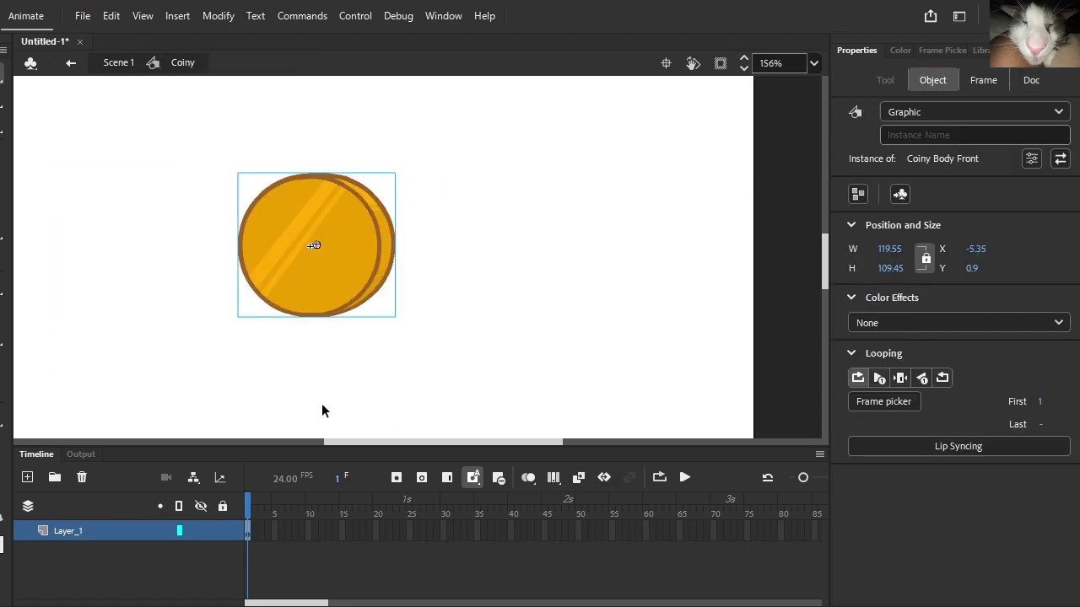
- Add two new layers inside the Coiny symbol and move Layer_3 beneath the coin body's layer
left_click(36, 478)
left_click(35, 478)
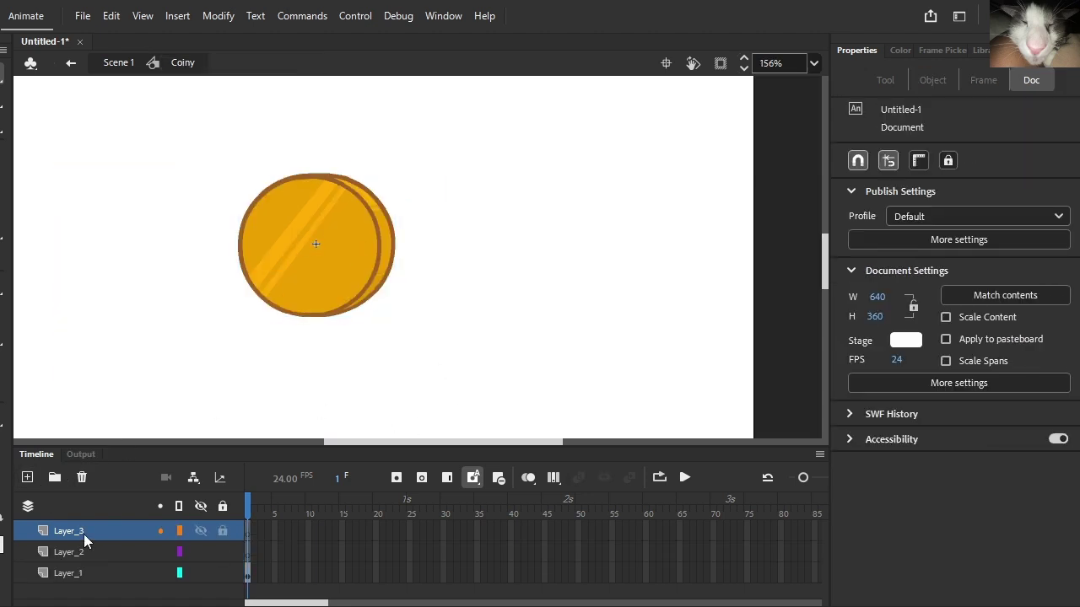
left_click_drag(84, 534, 85, 584)
left_click(532, 351)
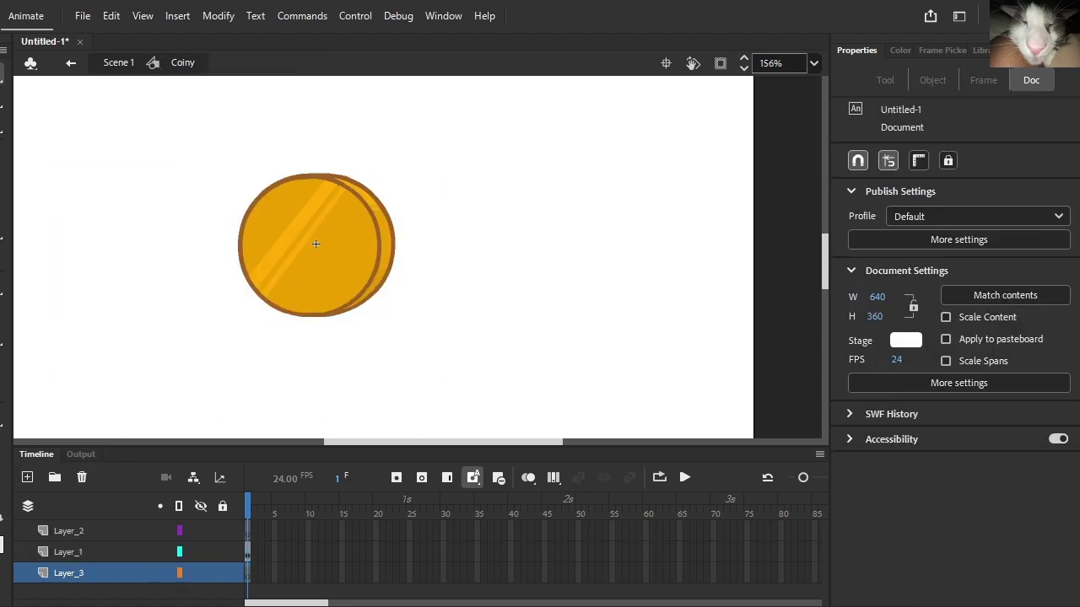
- Search the BFDIA asset library for "fp" and place the FP Leg symbol under the coin body on Layer_3
right_click(970, 51)
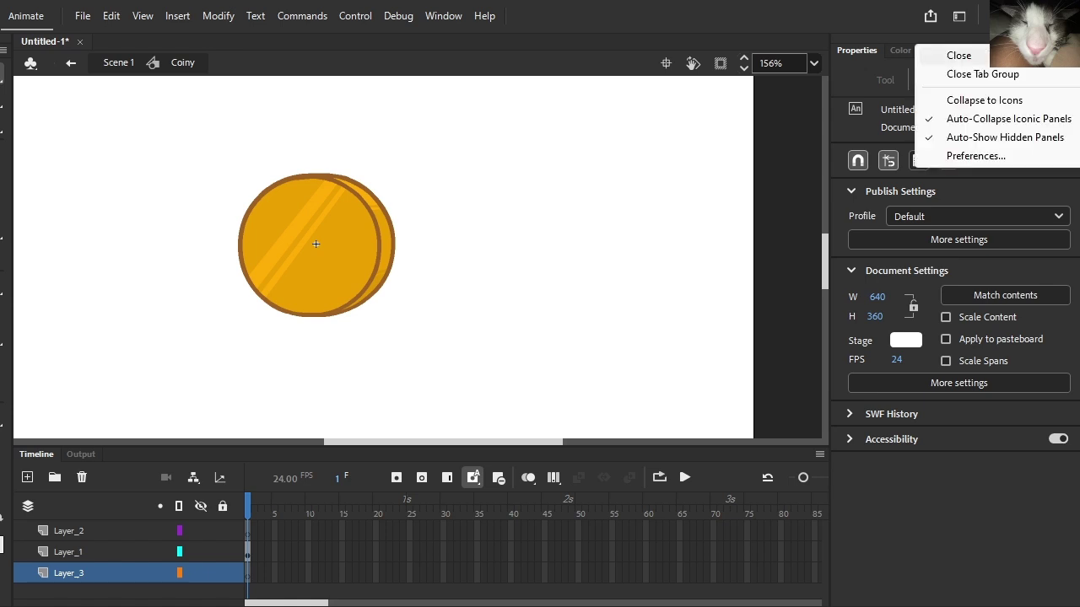
left_click(878, 64)
left_click(997, 50)
left_click_drag(1035, 185, 496, 141)
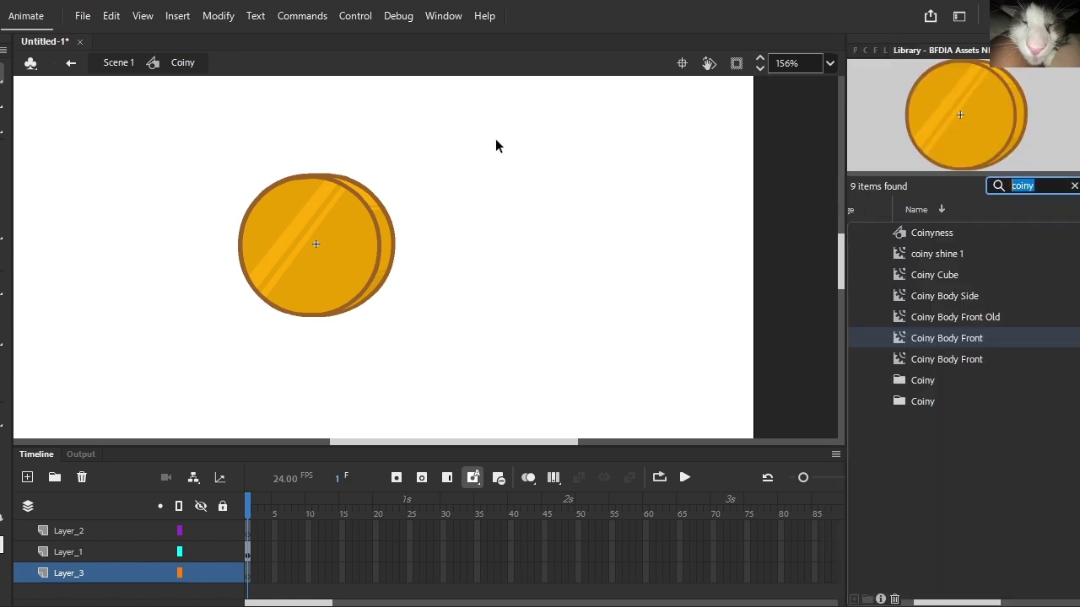
type("leg")
key("BackSpace")
key("BackSpace")
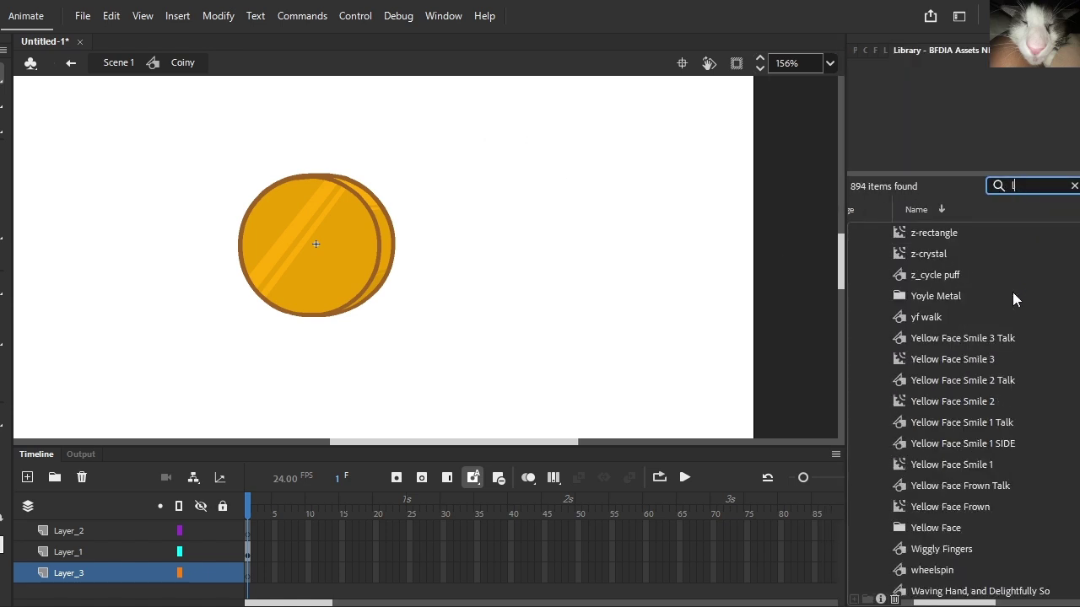
key("BackSpace")
type("fp")
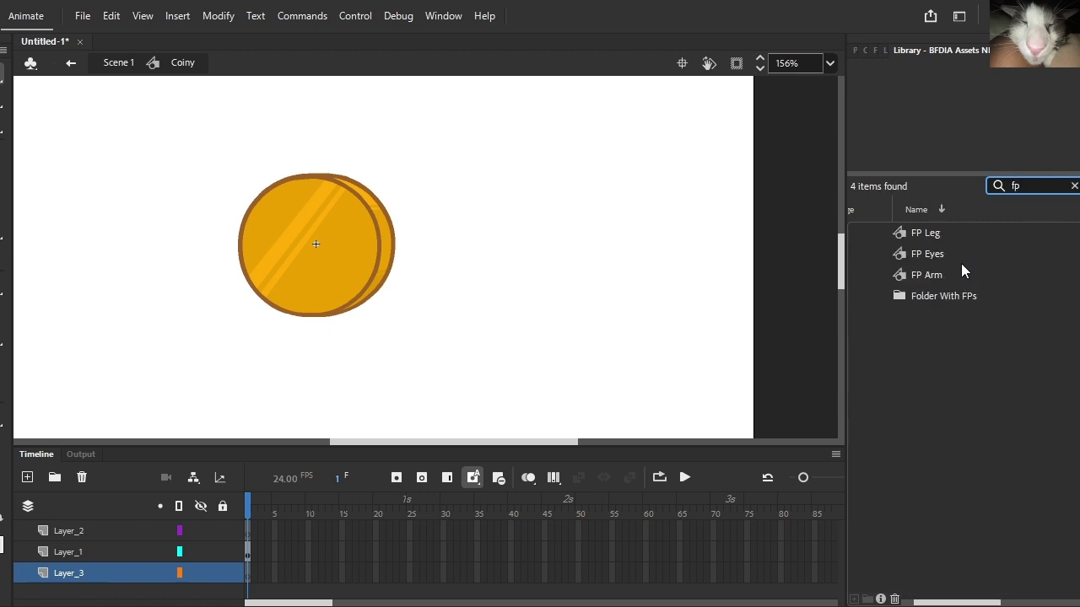
left_click(944, 253)
left_click_drag(928, 233, 307, 356)
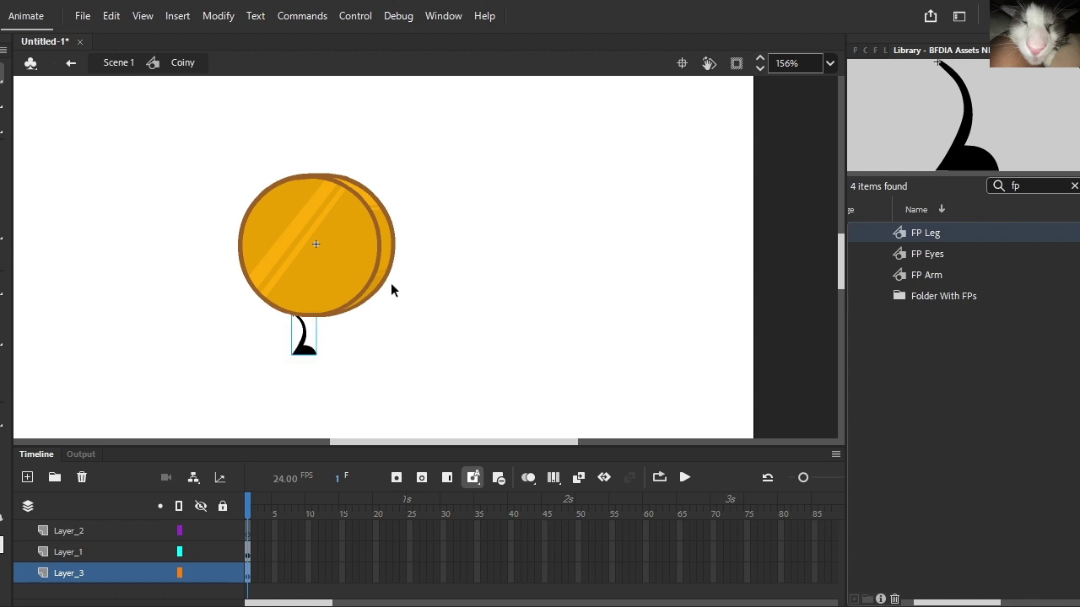
- Set the leg's pose to frame 5, the straight leg, with the Frame Picker
left_click(882, 51)
left_click(947, 50)
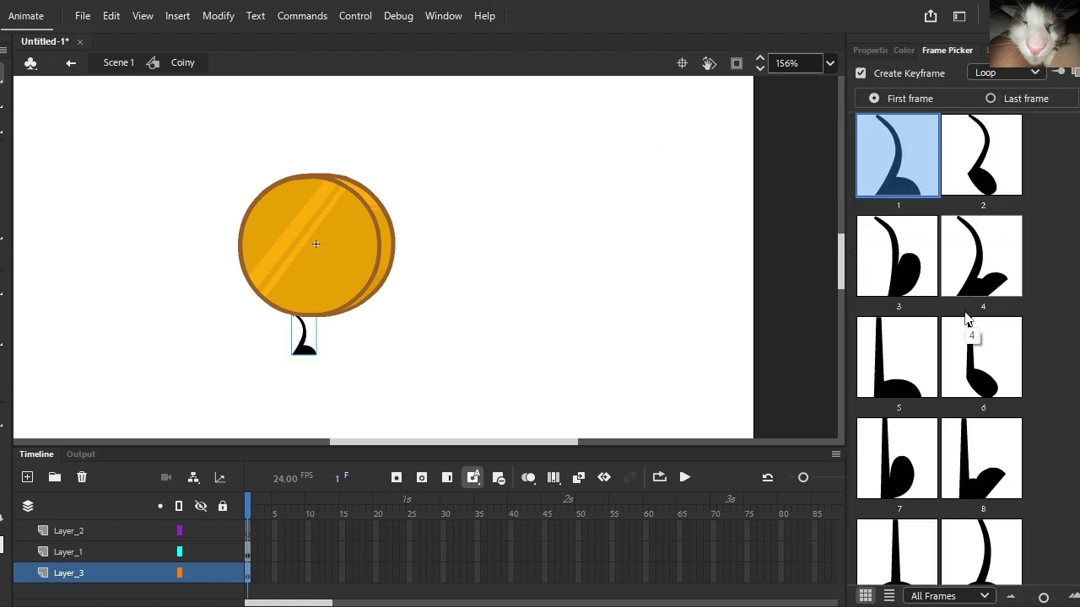
left_click(880, 387)
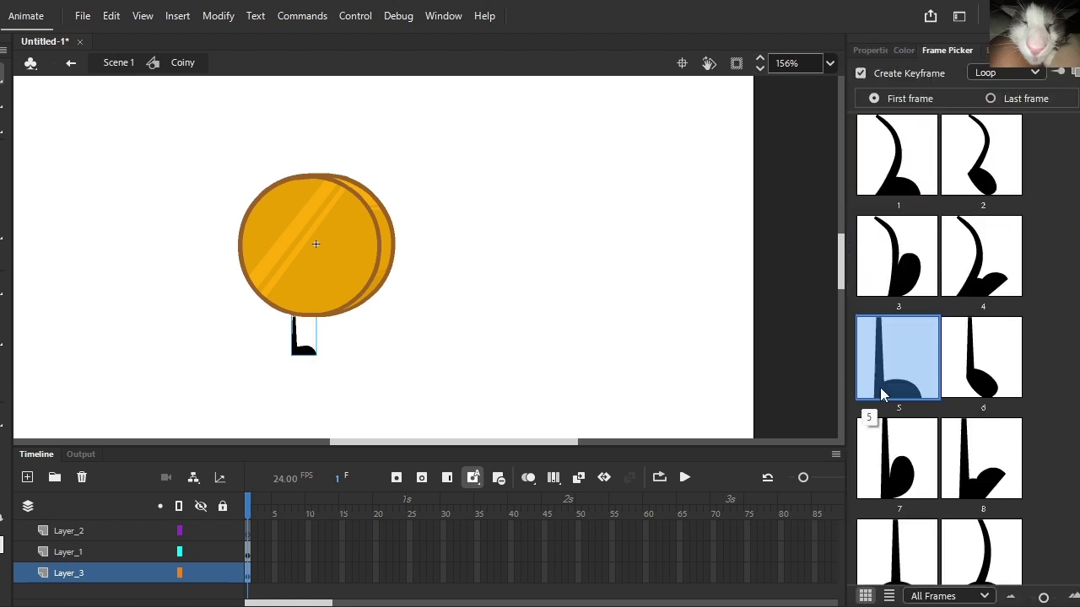
- Duplicate the straight leg and position the two legs side by side beneath the coin body
scroll(329, 348, "up", 5)
key("ctrl+d")
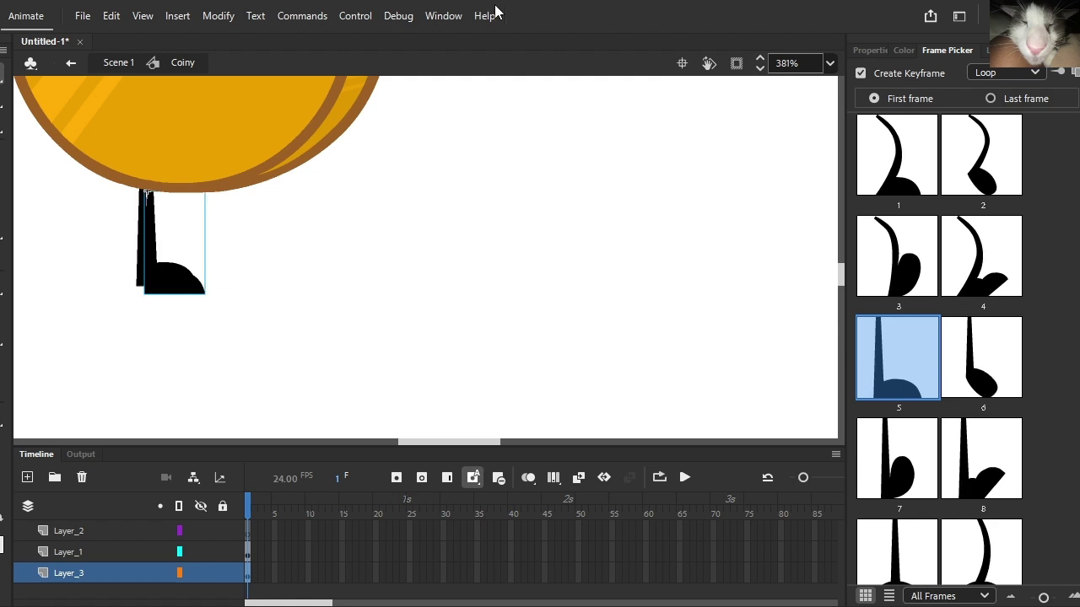
left_click(442, 21)
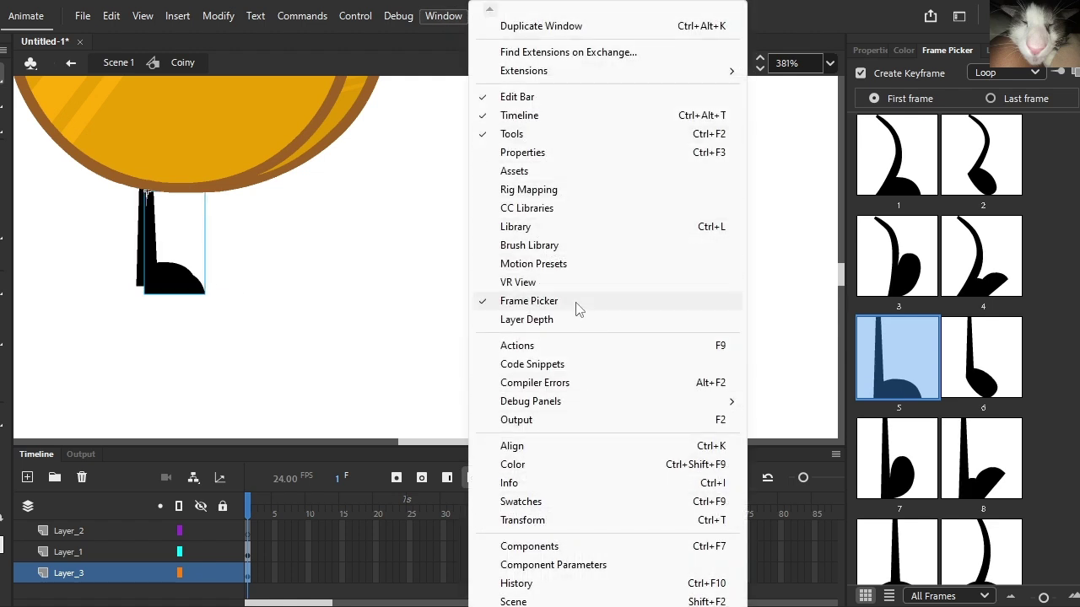
left_click(164, 279)
left_click_drag(164, 280, 248, 274)
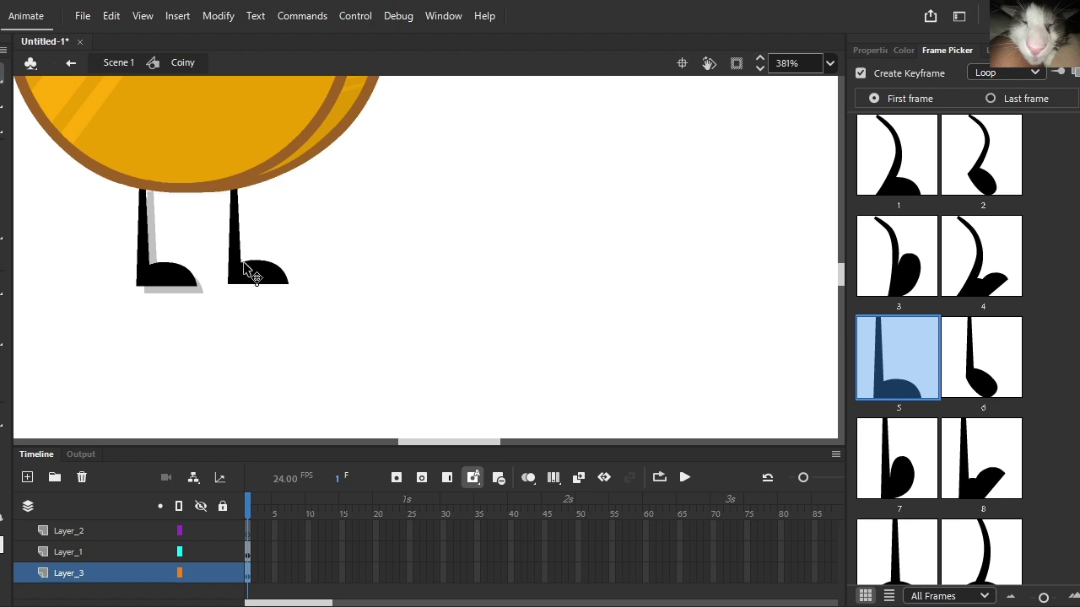
left_click_drag(161, 272, 147, 262)
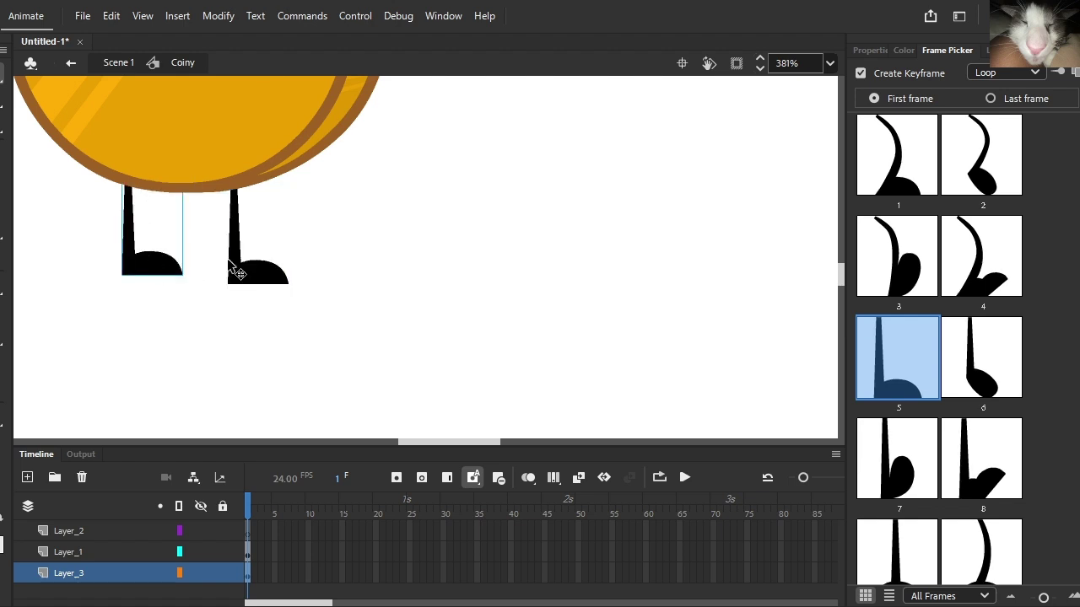
- Level the two legs, shift them together beneath the coin body, and narrow the gap between them
left_click_drag(227, 268, 228, 258)
left_click(161, 279, "shift")
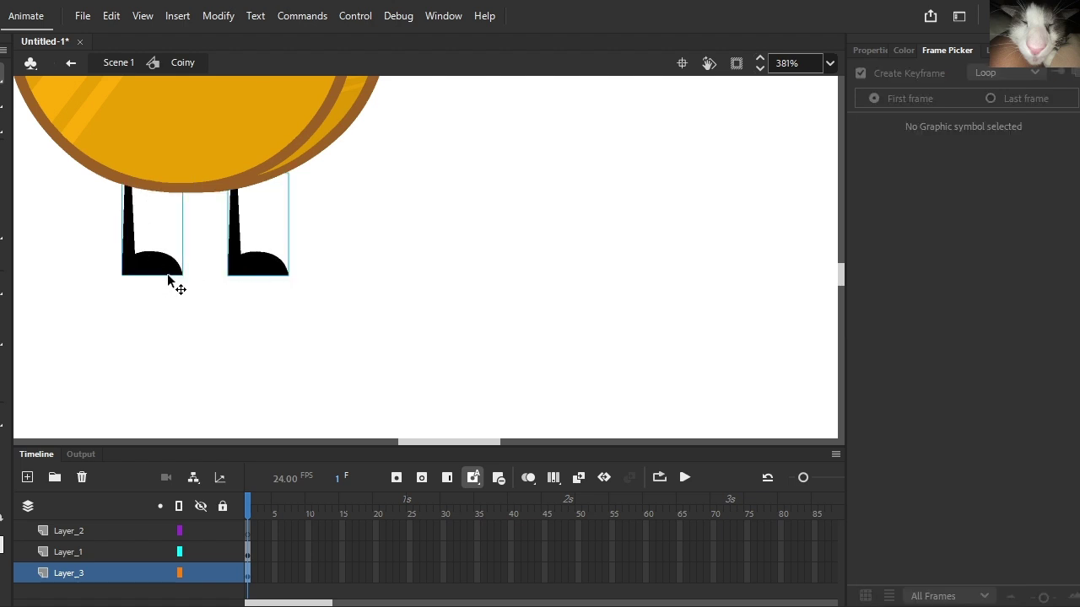
mouse_move(169, 282)
left_mouse_down()
mouse_move(175, 291)
mouse_move(156, 281)
left_mouse_up()
left_click(375, 234)
left_click_drag(229, 275, 221, 274)
left_click(319, 283)
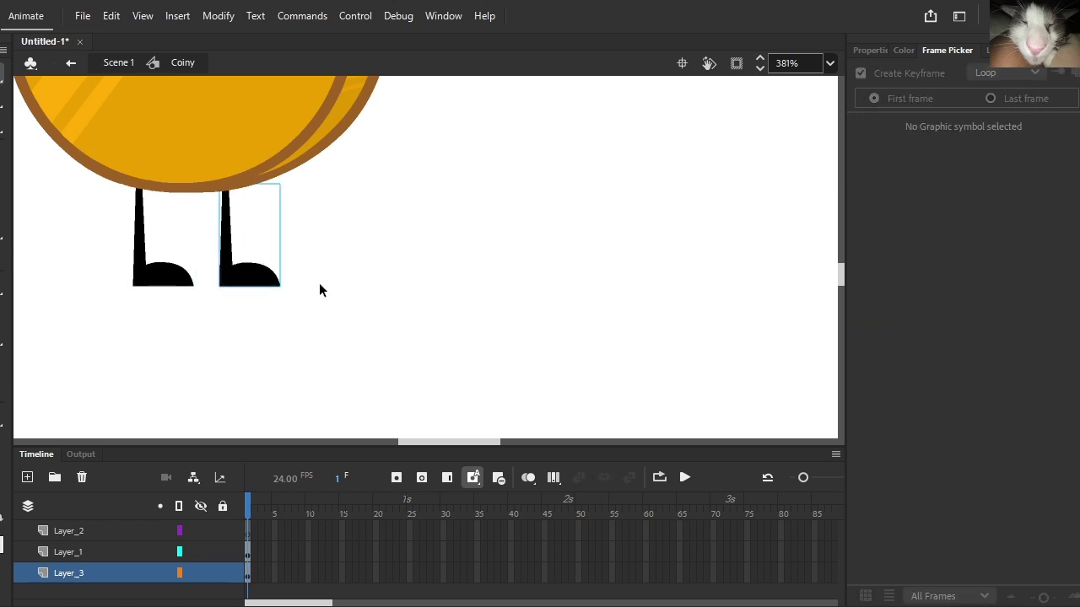
- Flip the coin body horizontally
scroll(378, 350, "down", 4)
scroll(379, 351, "up", 4)
left_click(345, 382)
left_click(420, 344)
right_click(346, 262)
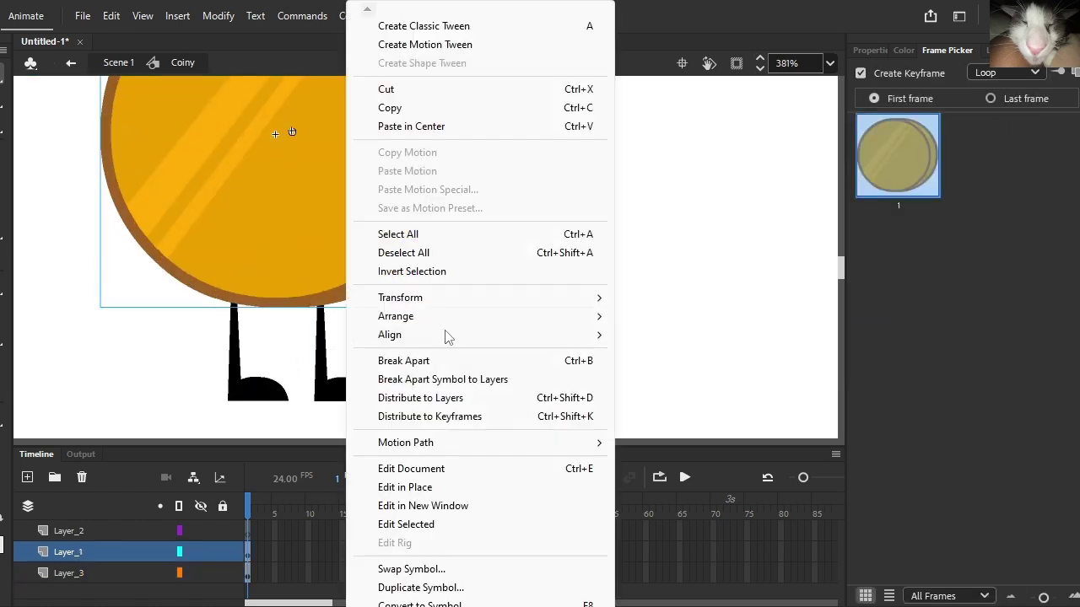
left_click(666, 479)
left_click(596, 350)
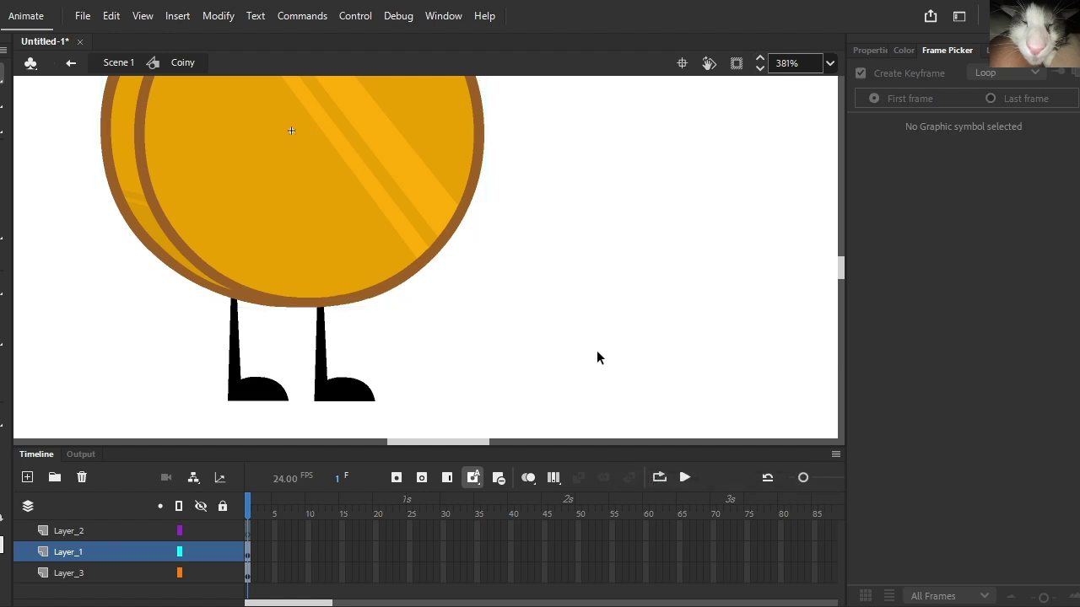
- Shift the legs beneath the flipped coin body and space them slightly wider apart
scroll(596, 350, "down", 4)
left_click(448, 378)
left_click(436, 378, "shift")
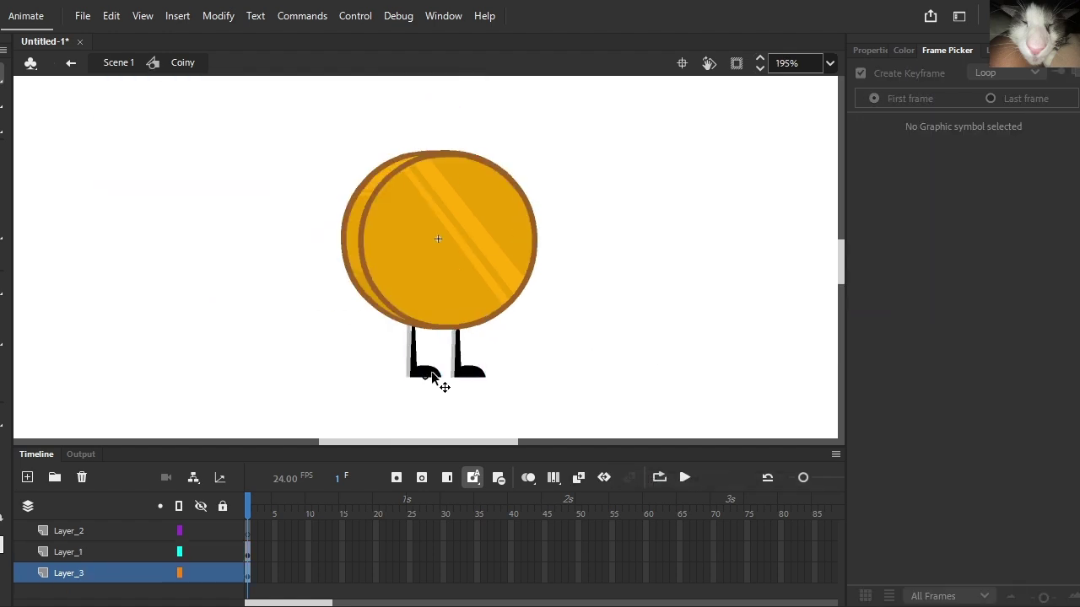
left_click_drag(433, 374, 466, 365)
left_click(518, 355)
scroll(480, 367, "up", 4)
left_click(538, 326)
scroll(537, 327, "down", 2)
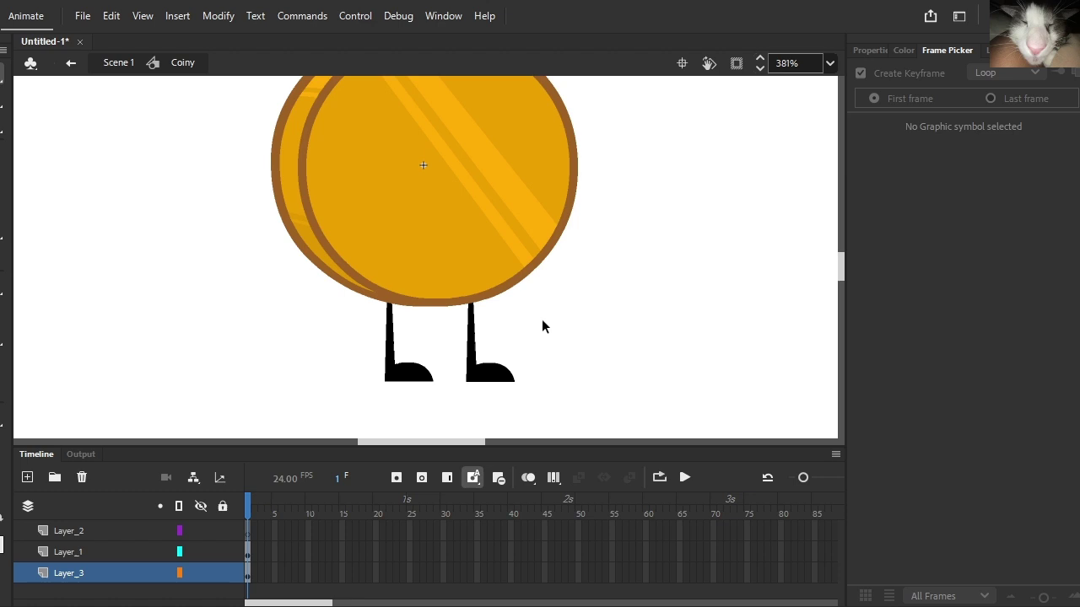
scroll(541, 321, "down", 1)
- Search the BFDIA asset library for "arm straight" and reverse the name sort order of the items
left_click(1039, 51)
left_click_drag(1031, 186, 878, 188)
type("arm")
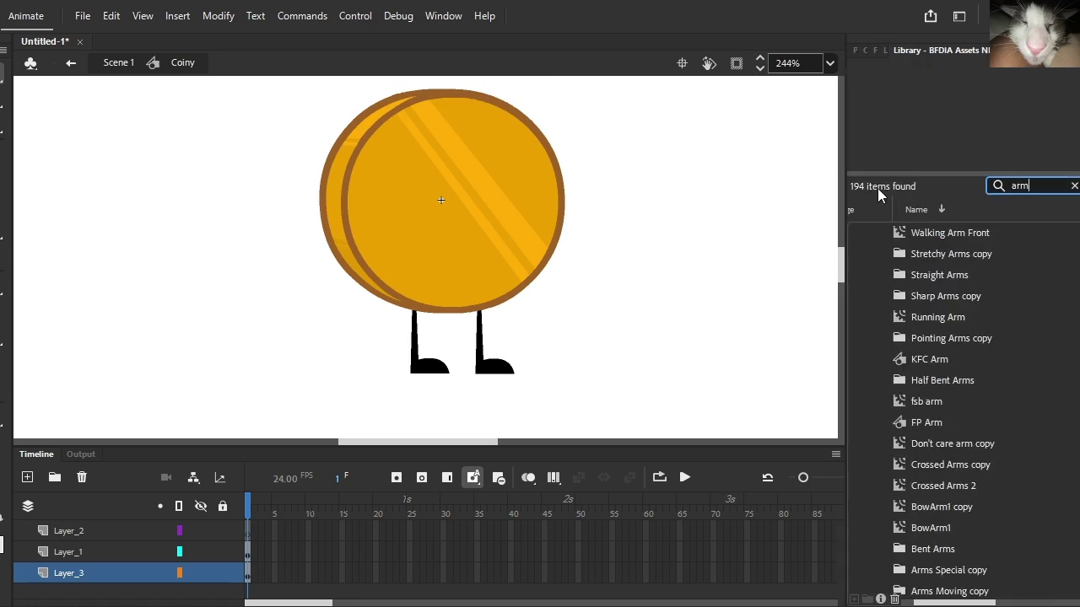
type(" st")
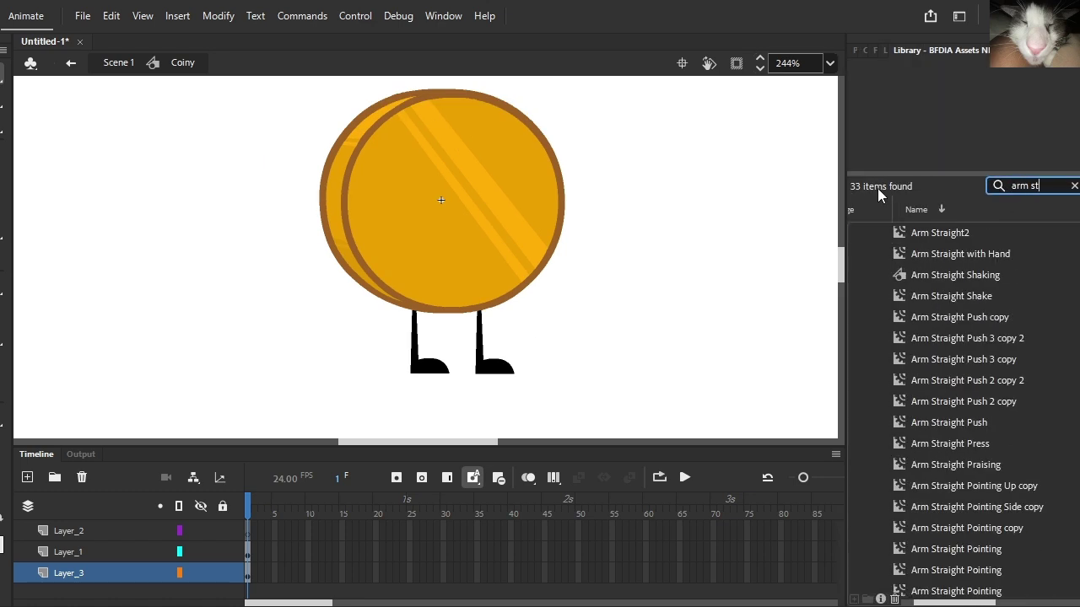
left_click(908, 234)
left_click(1065, 199)
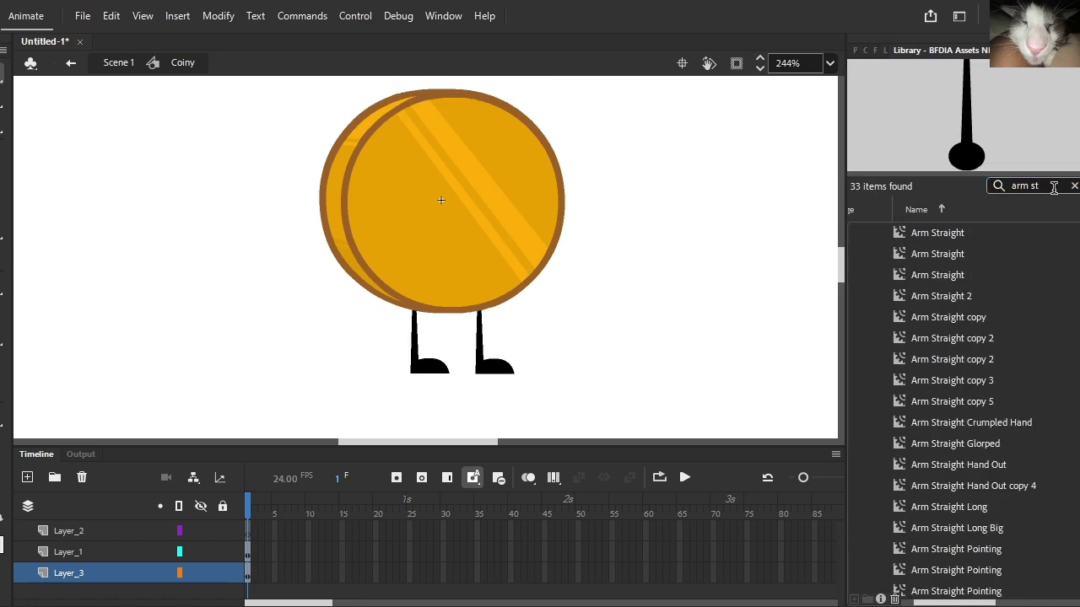
type("raight")
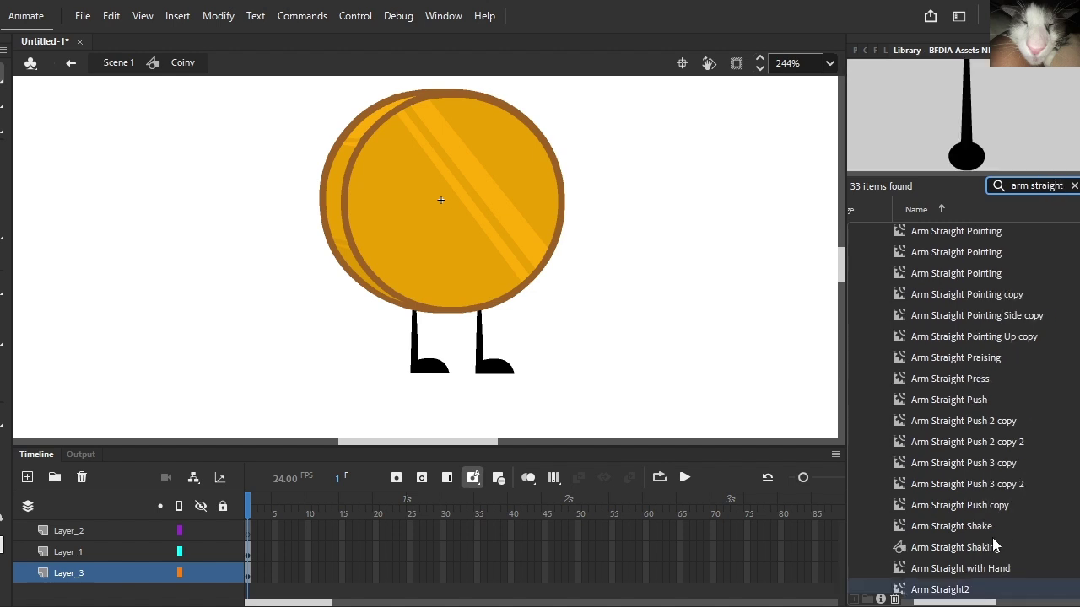
- Preview the straight arm variants and place the round-handed Arm Straight symbol at the coin's lower right on Layer_3
left_click(988, 526)
left_click(998, 587)
left_click(995, 569)
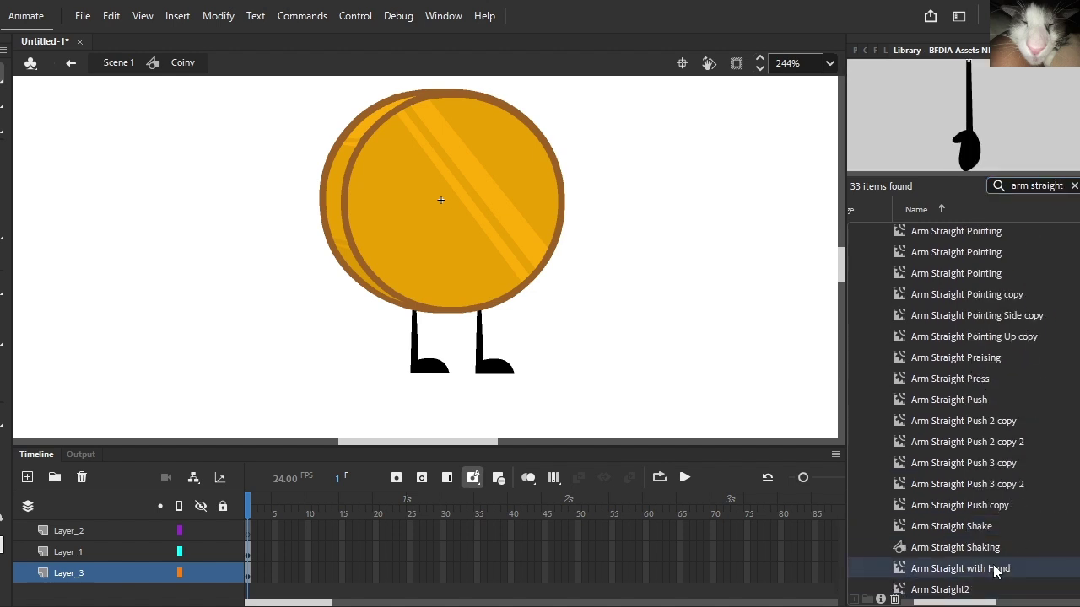
left_click(992, 548)
scroll(985, 457, "up", 5)
left_click(991, 231)
left_click_drag(986, 162, 533, 310)
scroll(14, 115, "up", 1)
left_click(4, 104)
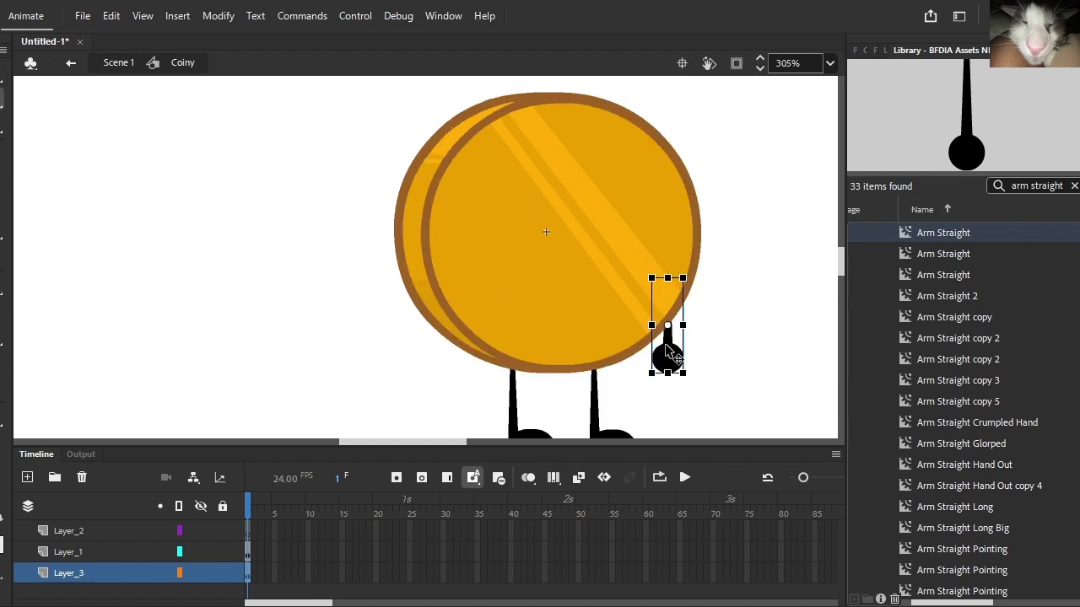
- Open the Arm Straight symbol for editing and draw a red line across the wrist between limb and round hand
double_click(672, 358)
scroll(608, 367, "right", 3)
scroll(425, 361, "up", 5)
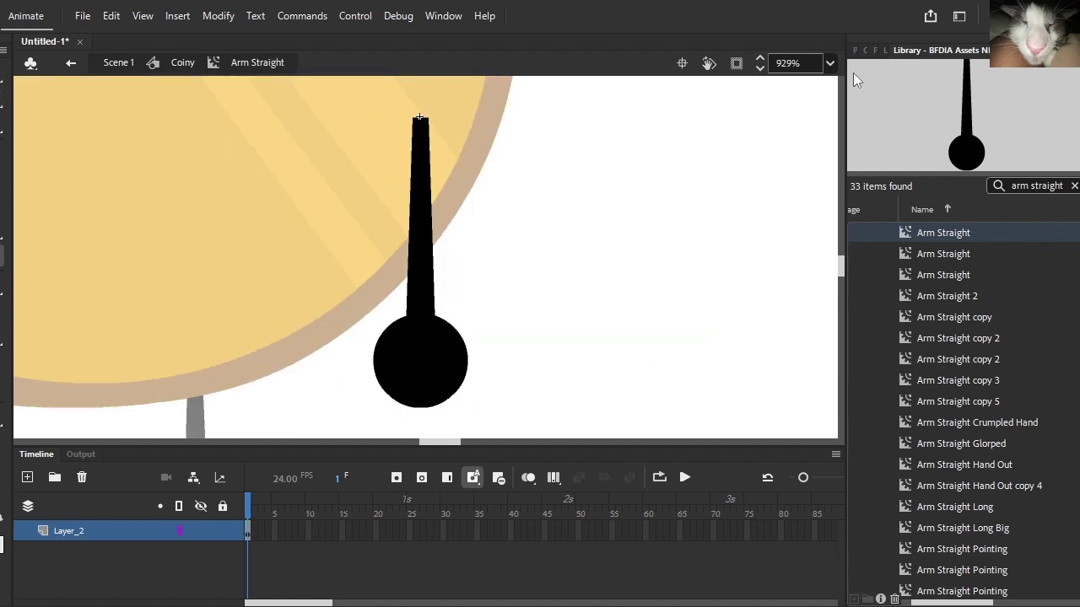
left_click(856, 51)
left_click(857, 199)
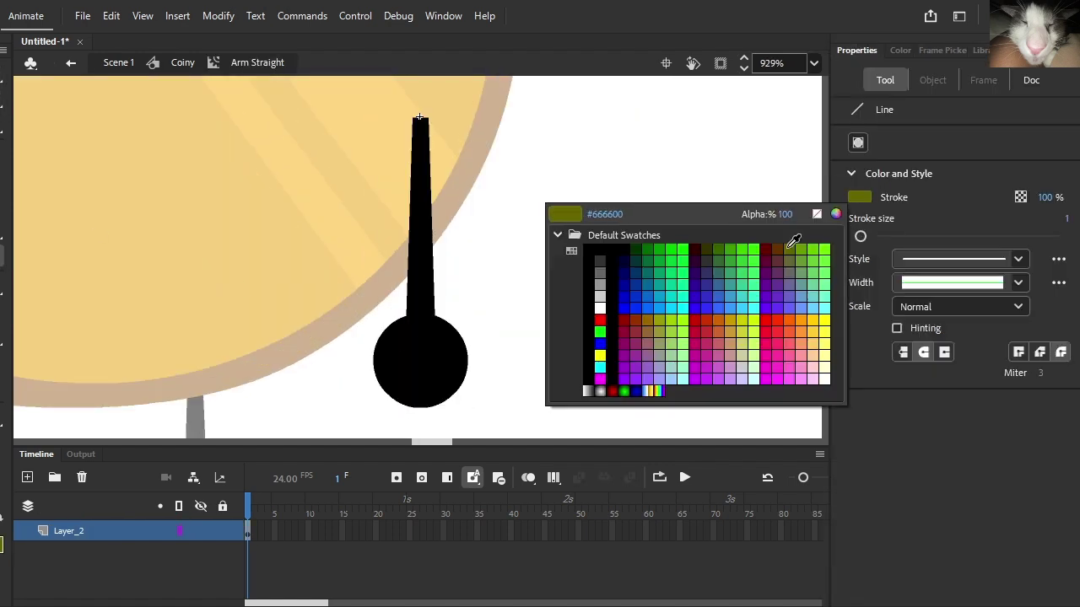
left_click(632, 313)
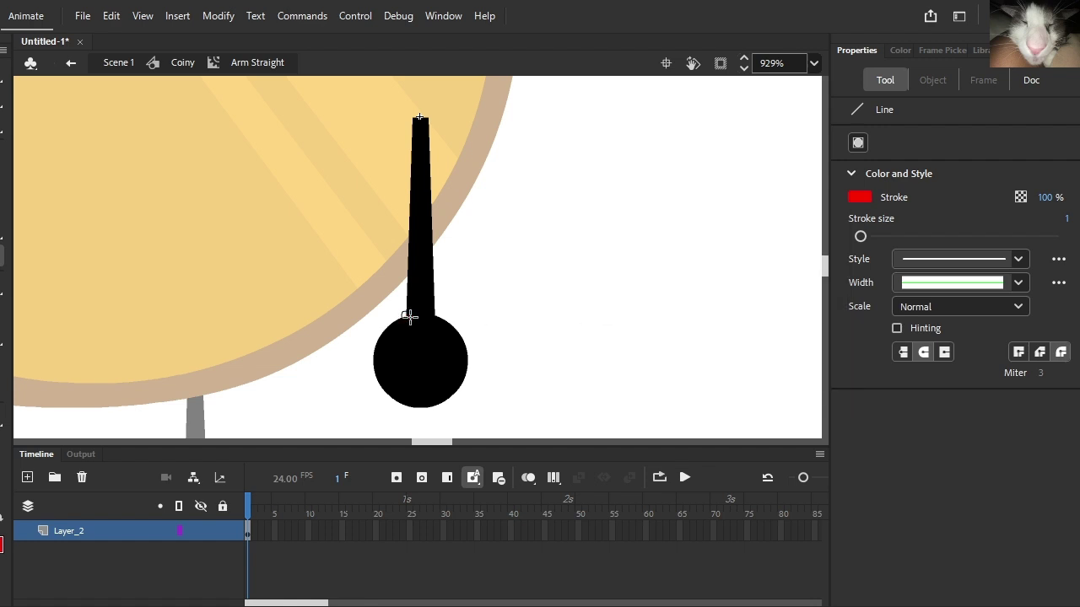
mouse_move(409, 318)
left_mouse_down()
mouse_move(447, 321)
mouse_move(436, 314)
left_mouse_up()
key("ctrl+z")
scroll(447, 327, "up", 3)
key("v")
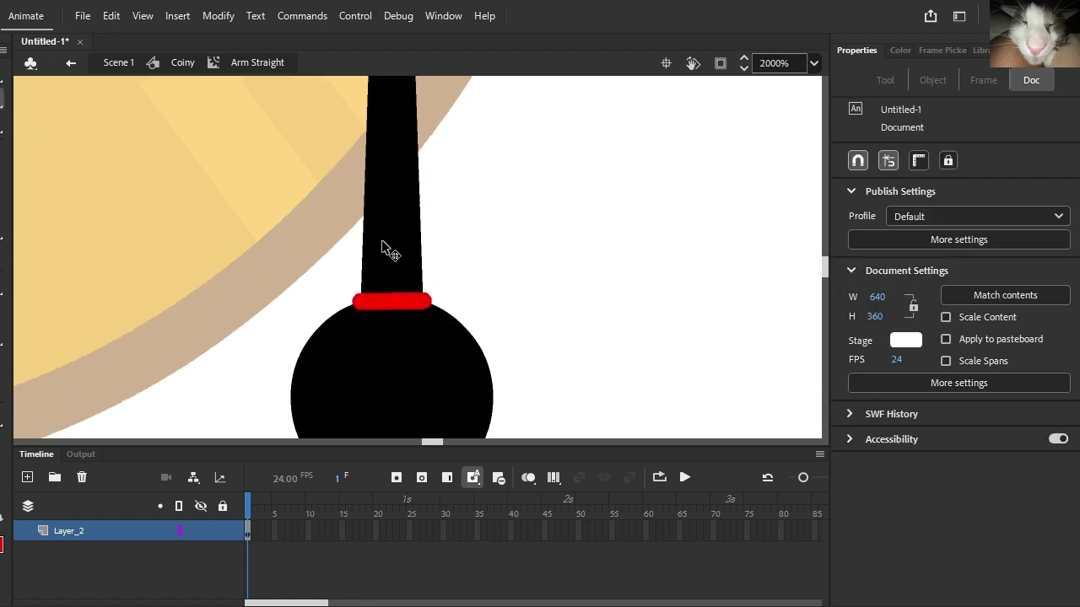
- Move the limb away from the round hand and delete the red dividing line
left_click_drag(384, 246, 502, 193)
left_click(588, 243)
scroll(582, 247, "down", 3)
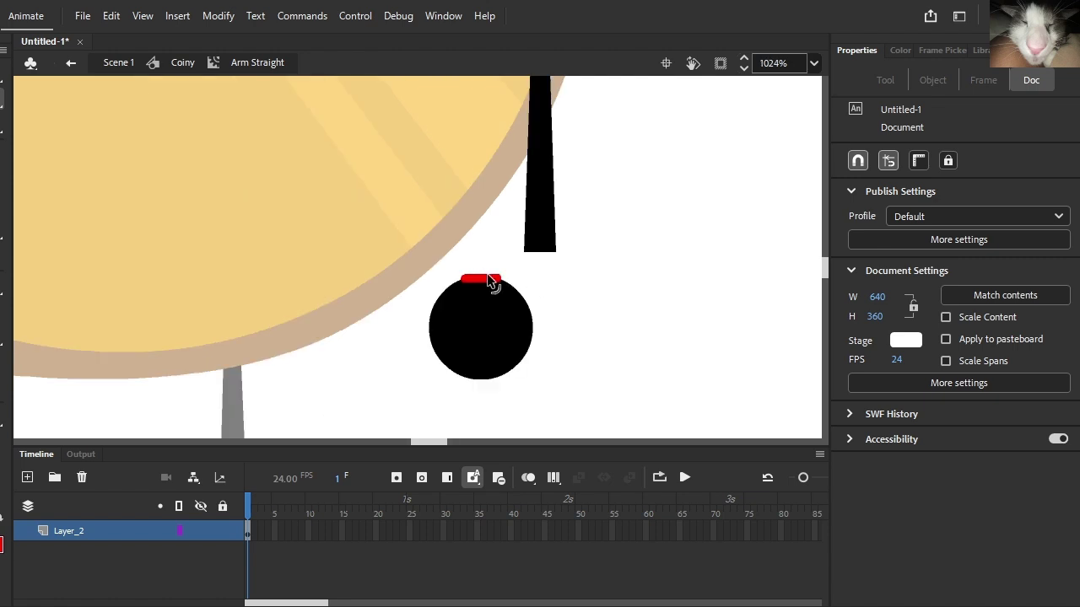
left_click(493, 282)
key("Delete")
- Smoothen and straighten the outline of the round hand shape
scroll(497, 292, "up", 2)
left_click(497, 295)
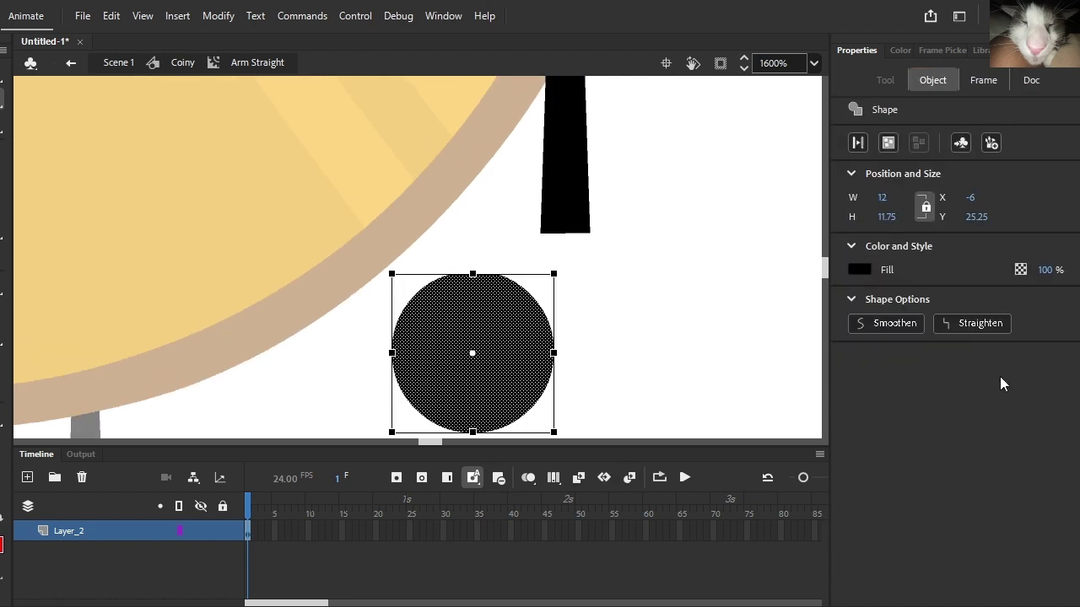
left_click(965, 321)
left_click(770, 355)
key("ctrl+z")
left_click(894, 323)
left_click(971, 323)
left_click(662, 299)
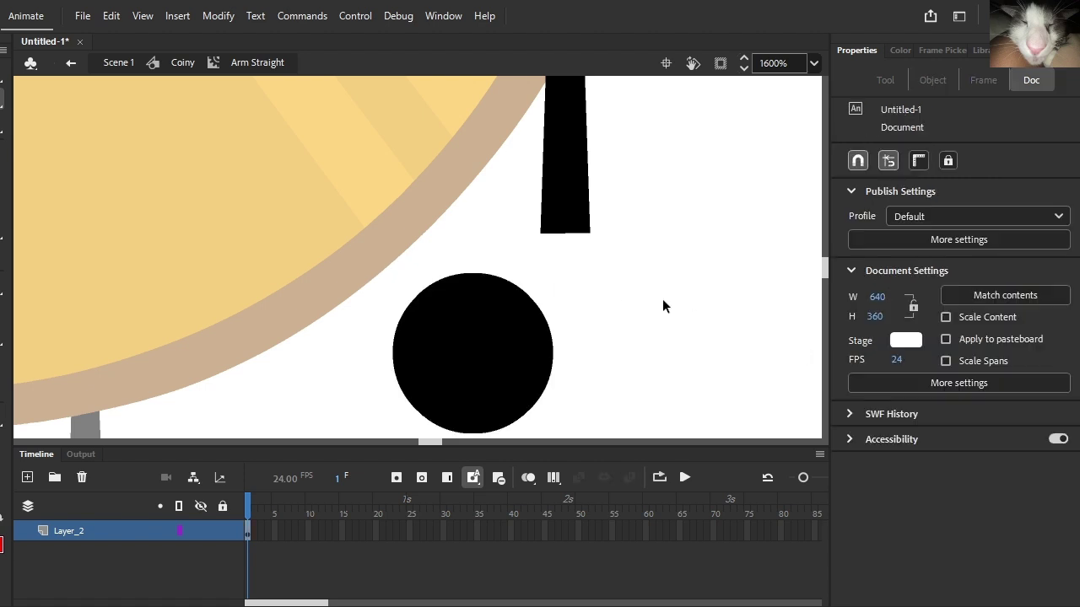
- Start an Art Brush from the separated limb shape, with its direction pointing down and the artwork flipped
scroll(634, 255, "down", 2)
left_click(608, 238)
left_click(621, 255)
left_click(607, 243)
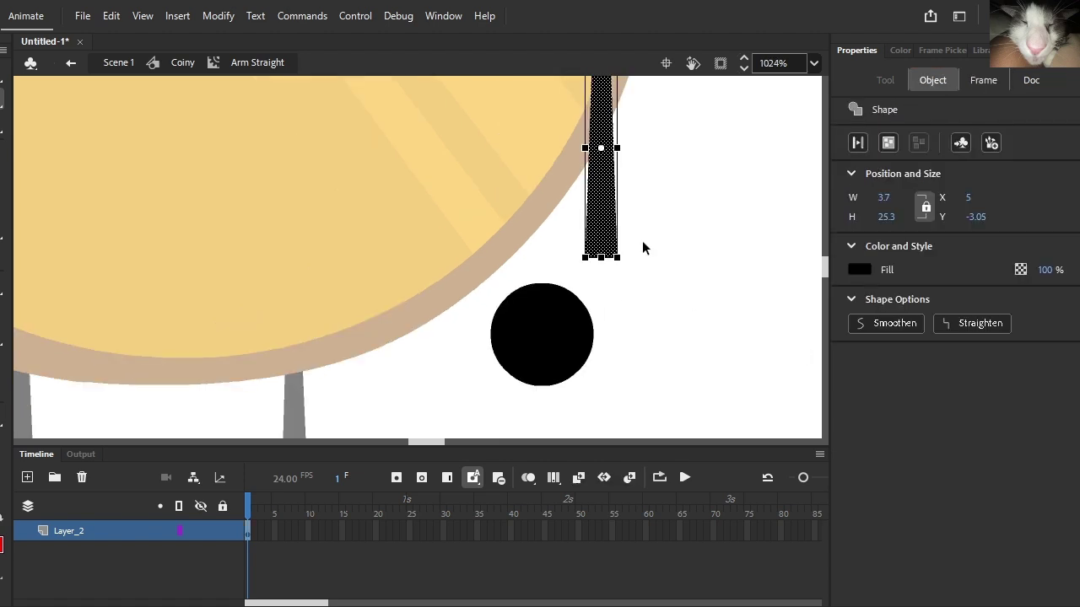
left_click(991, 142)
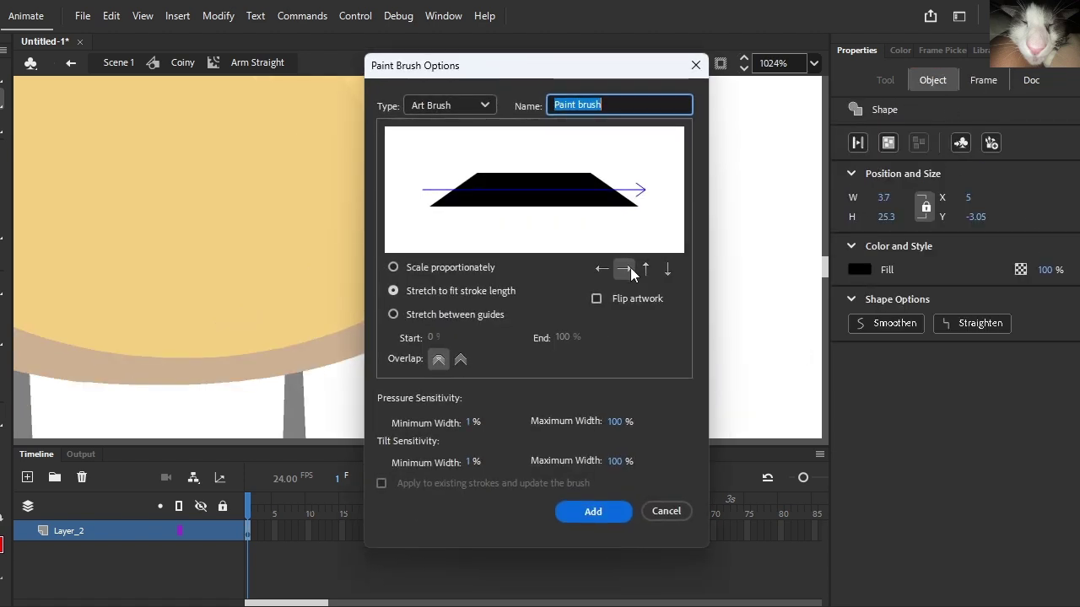
left_click(667, 268)
left_click(645, 299)
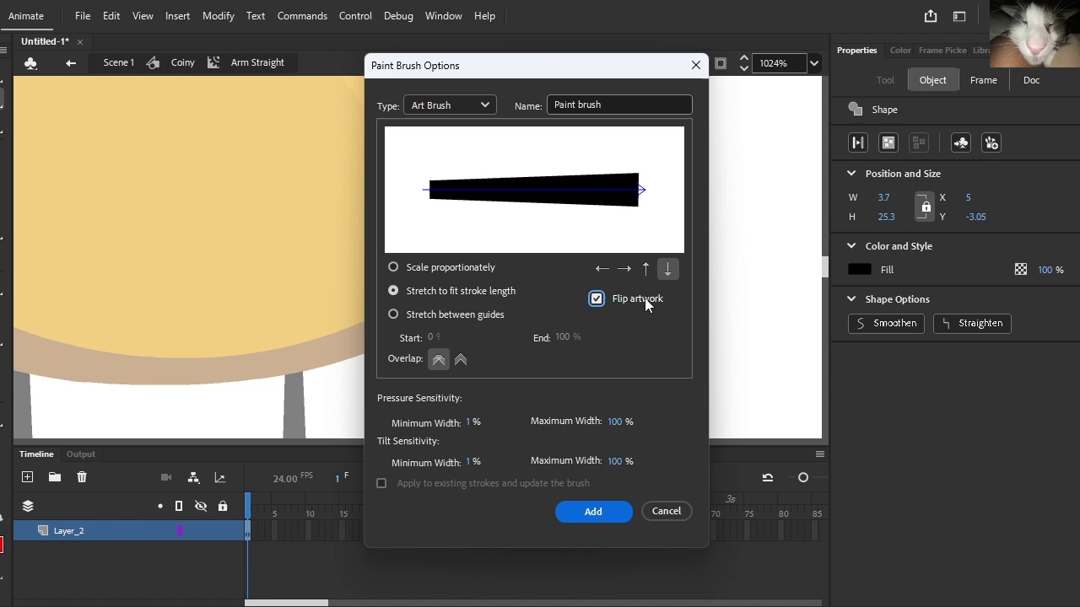
- Set the brush to stretch between guides, starting at 0.3% and ending at 100%, and add it
left_click(457, 315)
left_click_drag(563, 337, 736, 366)
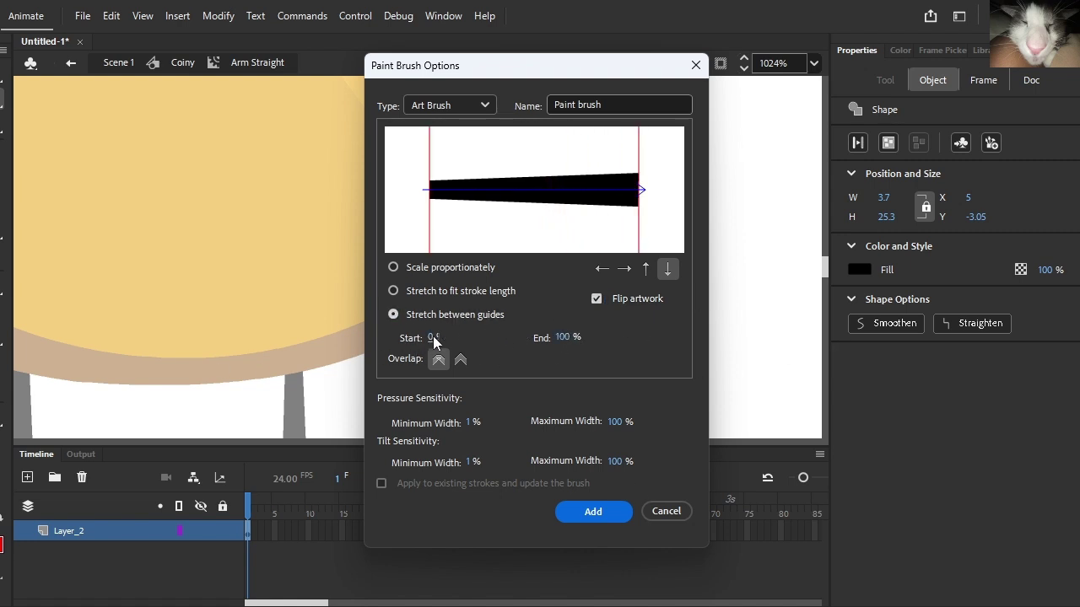
mouse_move(432, 338)
left_mouse_down()
mouse_move(641, 337)
mouse_move(432, 338)
left_mouse_up()
left_click(415, 268)
left_click(461, 292)
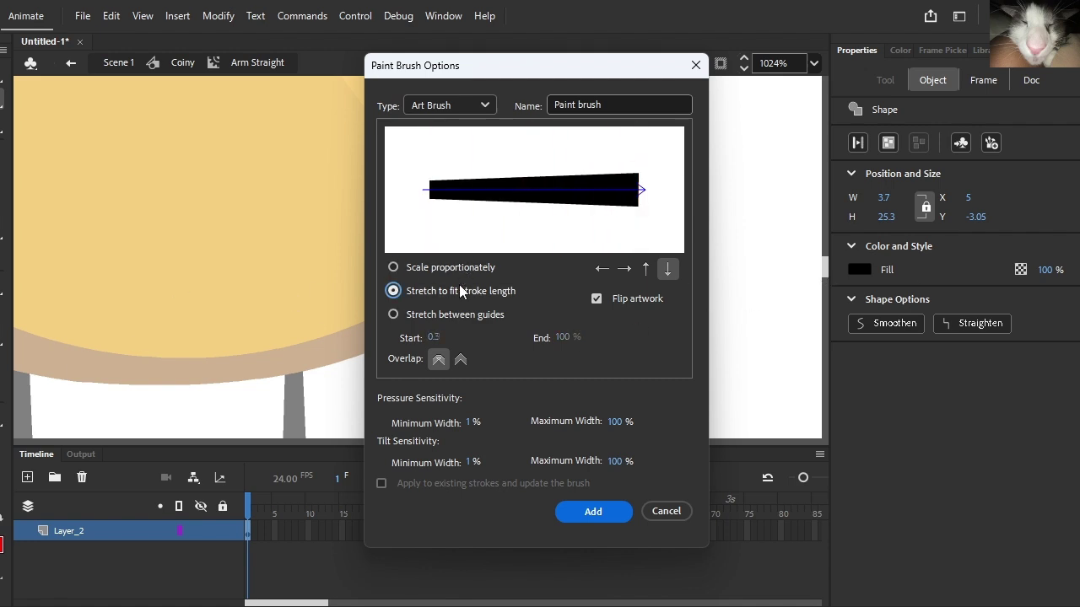
left_click(468, 316)
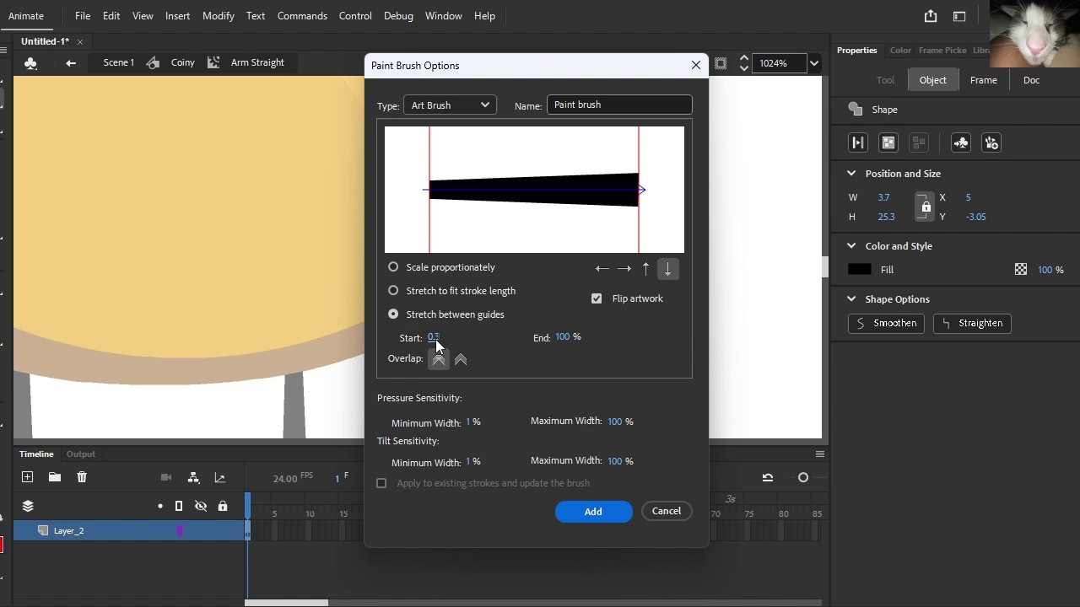
left_click(578, 512)
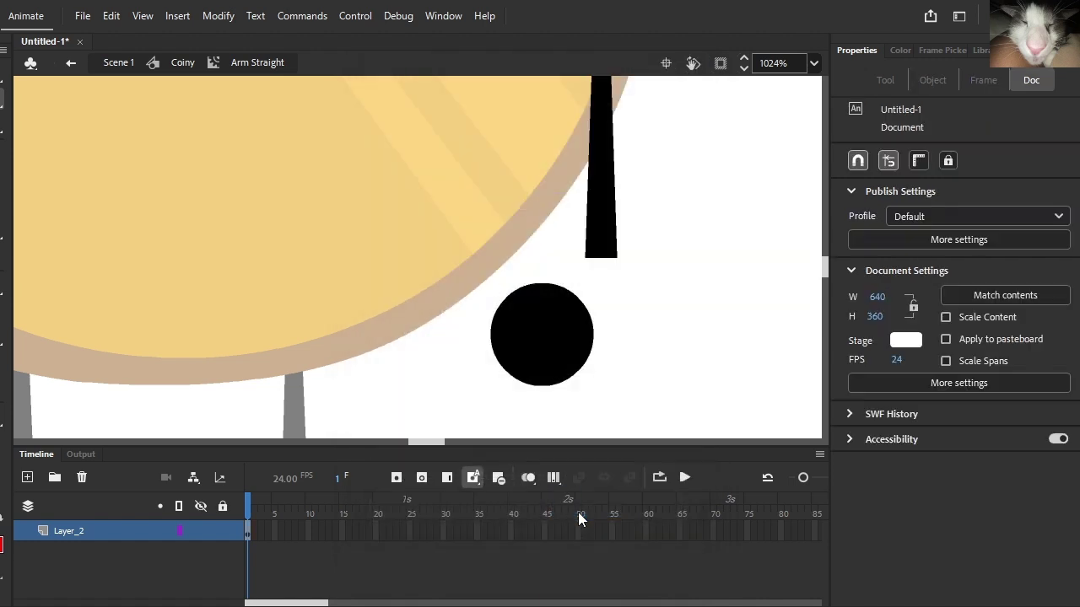
left_click(615, 259)
key("Delete")
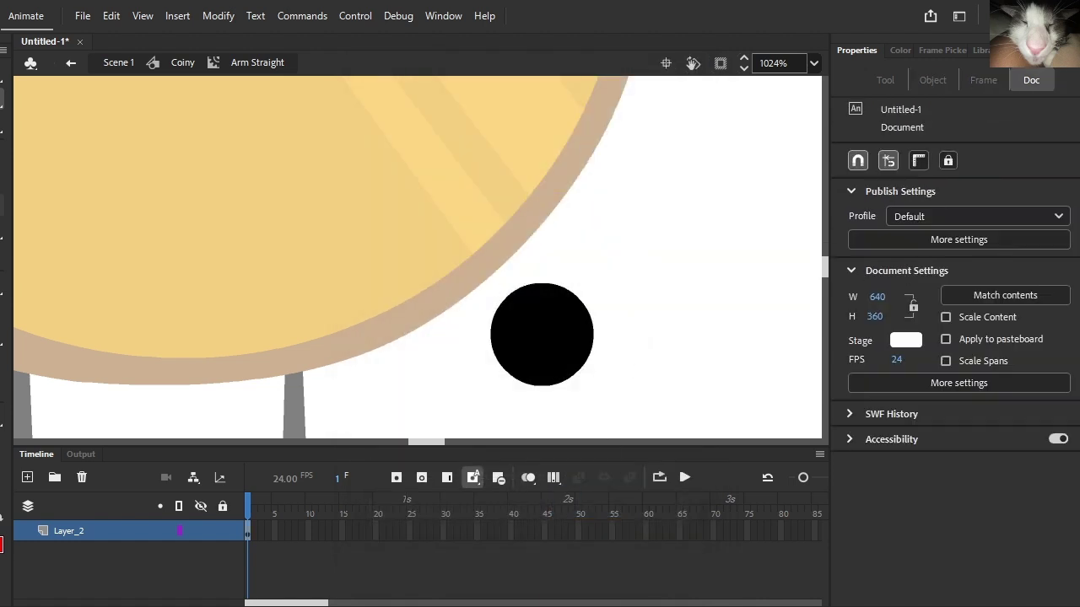
key("ctrl+z")
left_click_drag(599, 226, 559, 235)
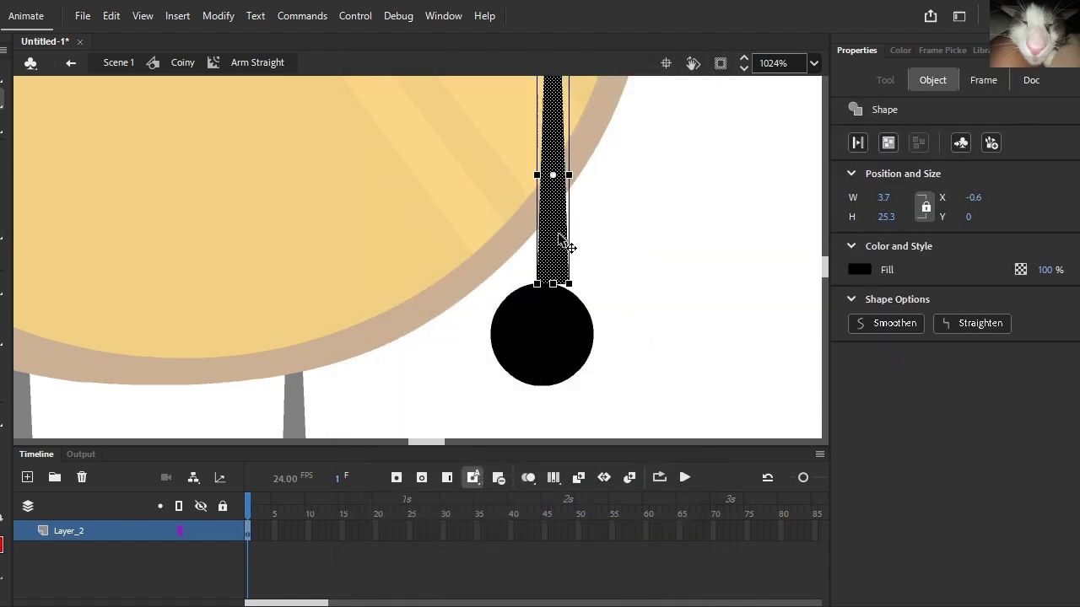
key("ctrl+z")
left_click(333, 258)
- Draw a vertical tapered line about 23 px tall alongside the original limb, using a black stroke of size 4
scroll(291, 327, "down", 2)
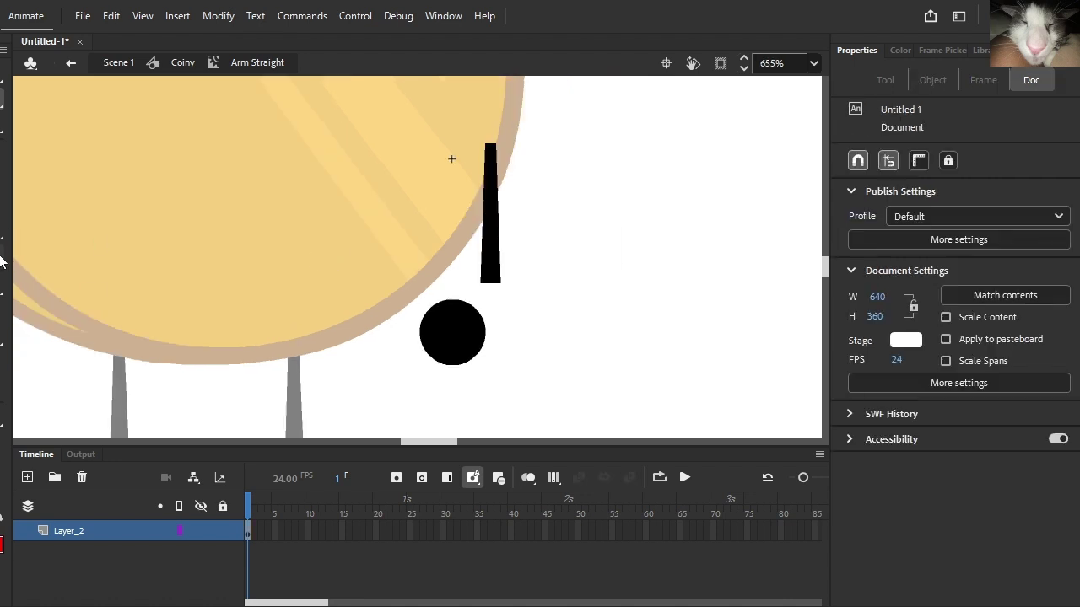
key("n")
left_click(1065, 219)
type("4")
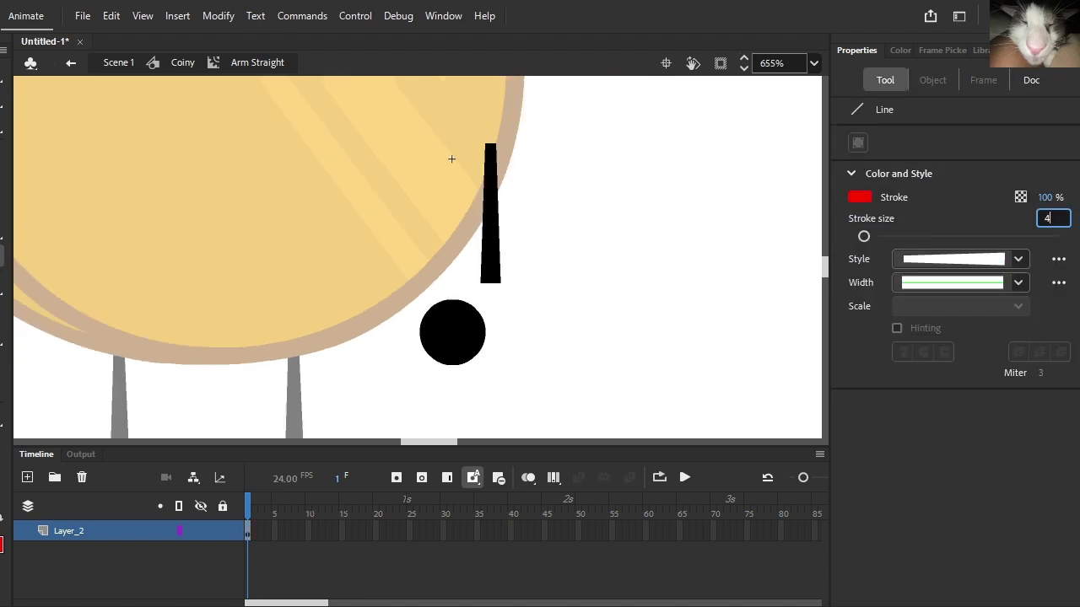
key("Return")
left_click(859, 197)
left_click(490, 229)
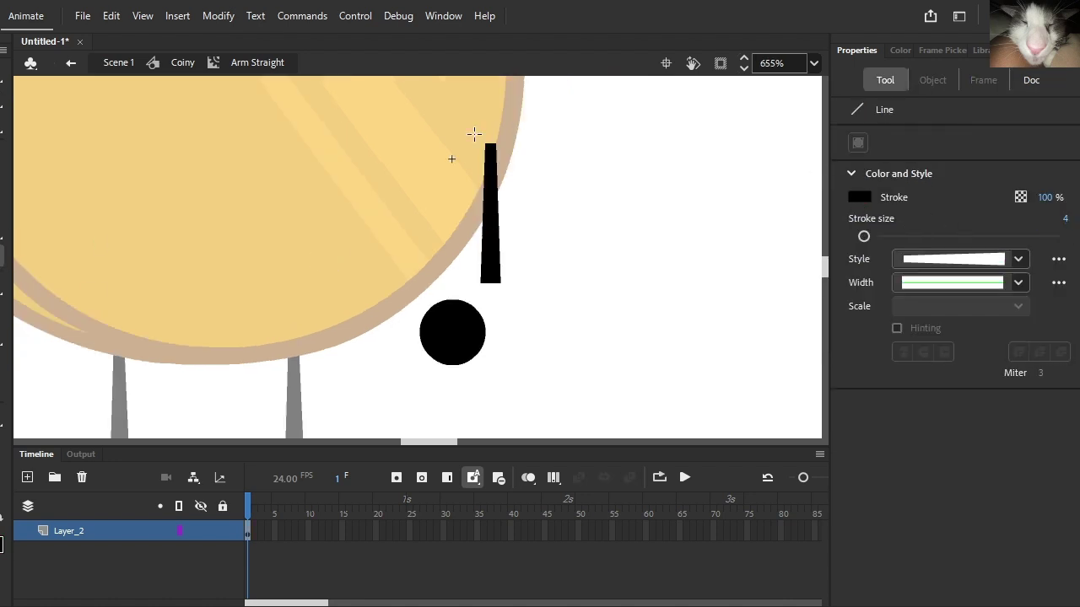
left_click_drag(474, 135, 469, 294)
key("ctrl+z")
left_click_drag(414, 154, 414, 282)
key("q")
scroll(593, 232, "up", 1)
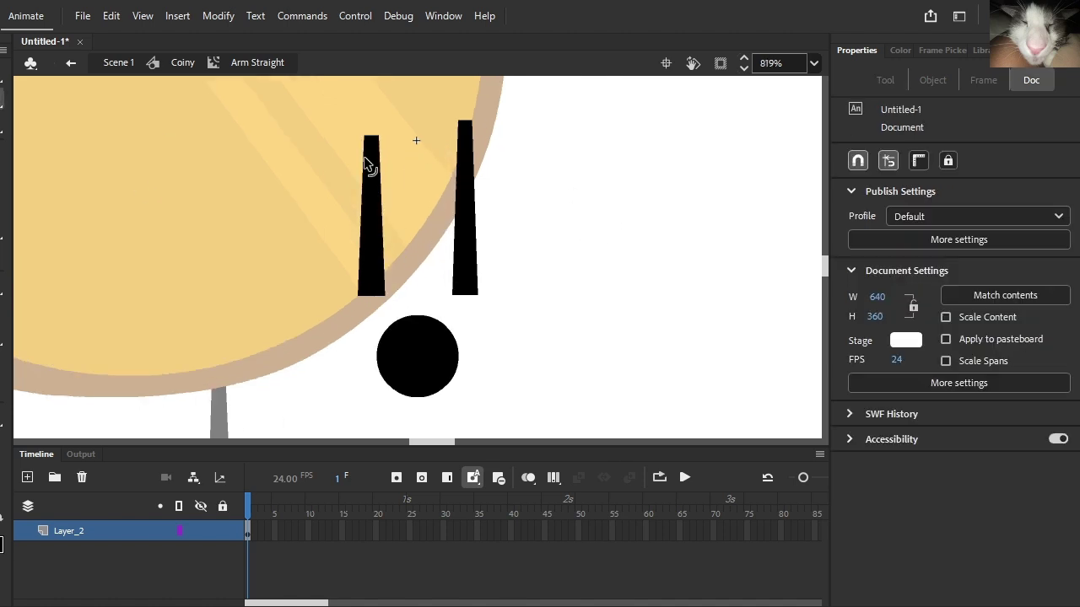
- Set the new tapered line's stroke size to 3 and extend its upper end level with the original limb's top
left_click_drag(369, 142, 371, 129)
key("ctrl+z")
left_click(409, 203)
left_click(372, 196)
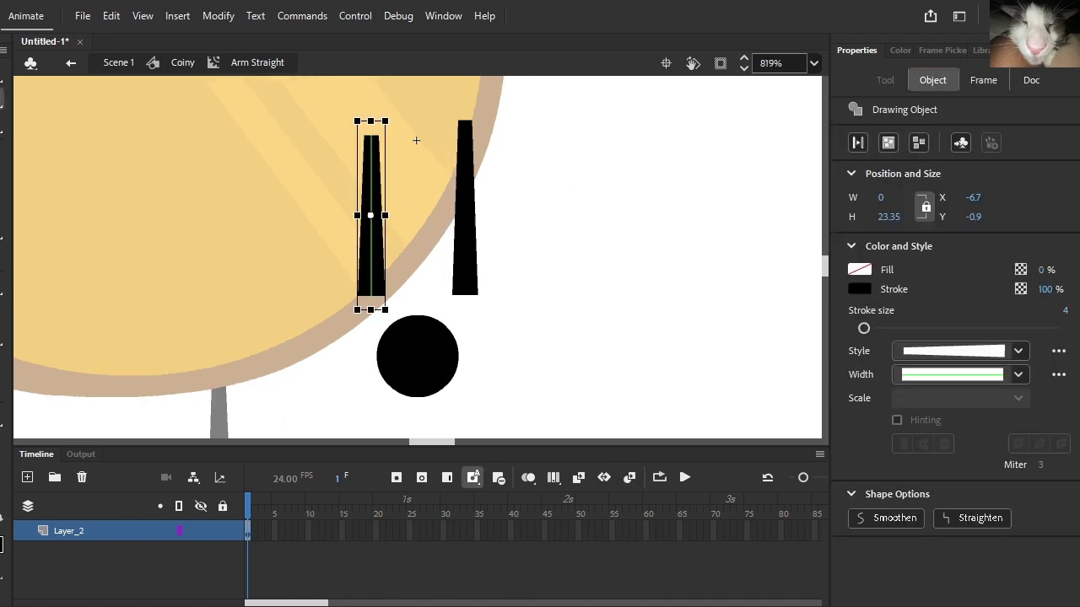
left_click(1064, 314)
type("3")
key("Return")
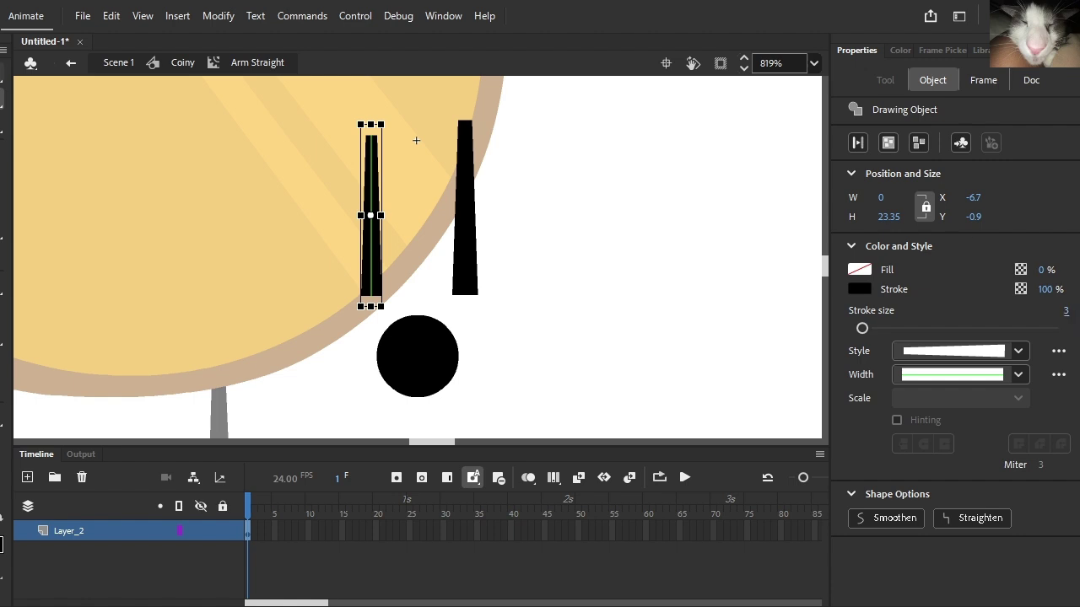
left_click(335, 192)
left_click_drag(371, 140, 371, 128)
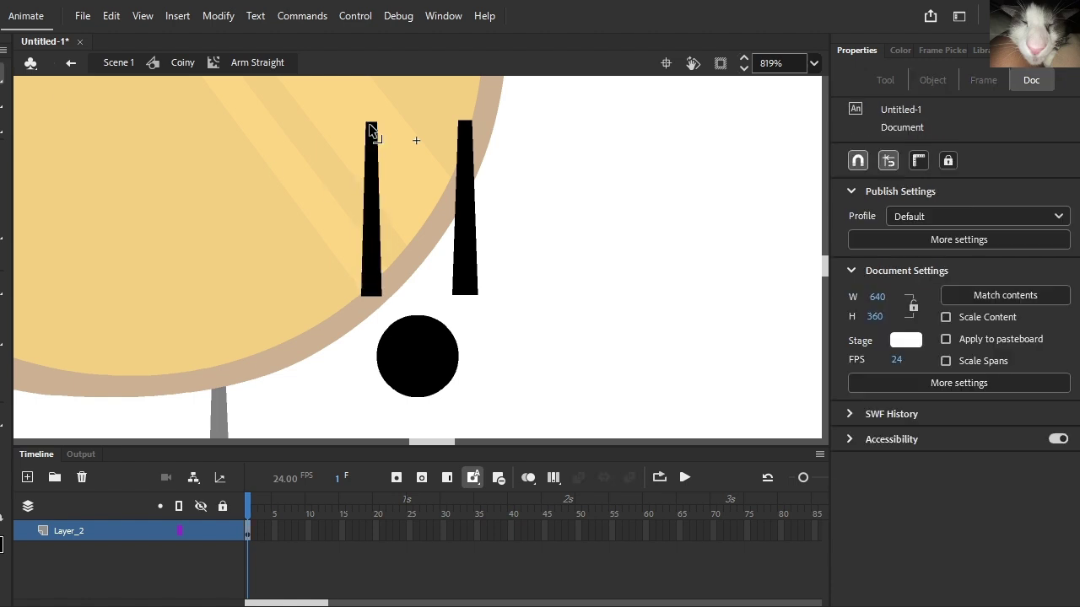
- Increase the new tapered line's stroke size and move the line onto the black hand circle, centred at X 0
left_click(377, 211)
left_click(1065, 310)
key("Return")
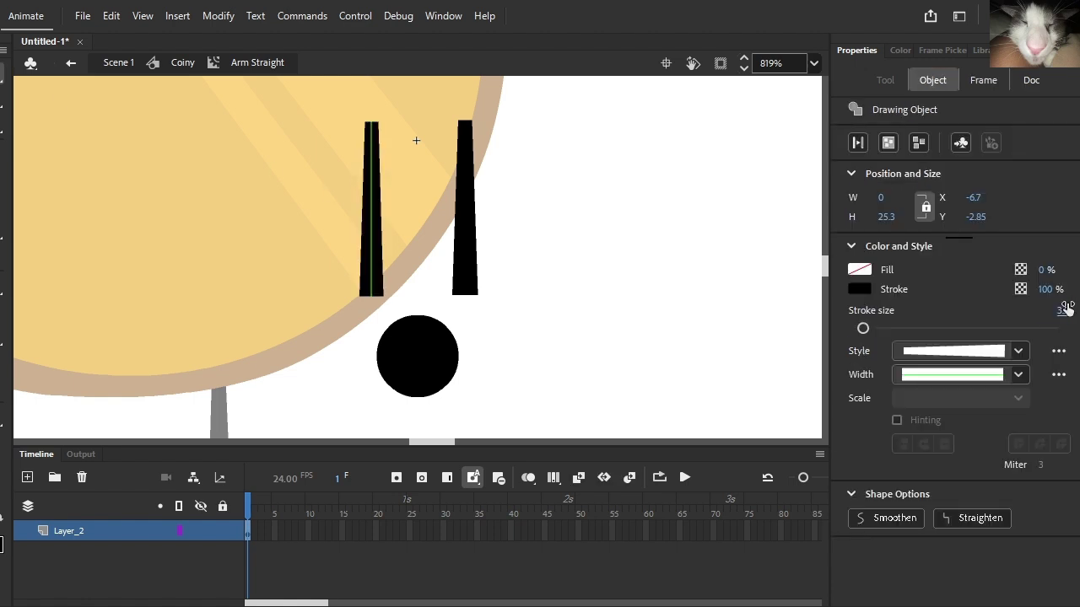
left_click(601, 291)
scroll(601, 291, "down", 1)
left_click_drag(432, 277, 469, 303)
left_click(602, 286)
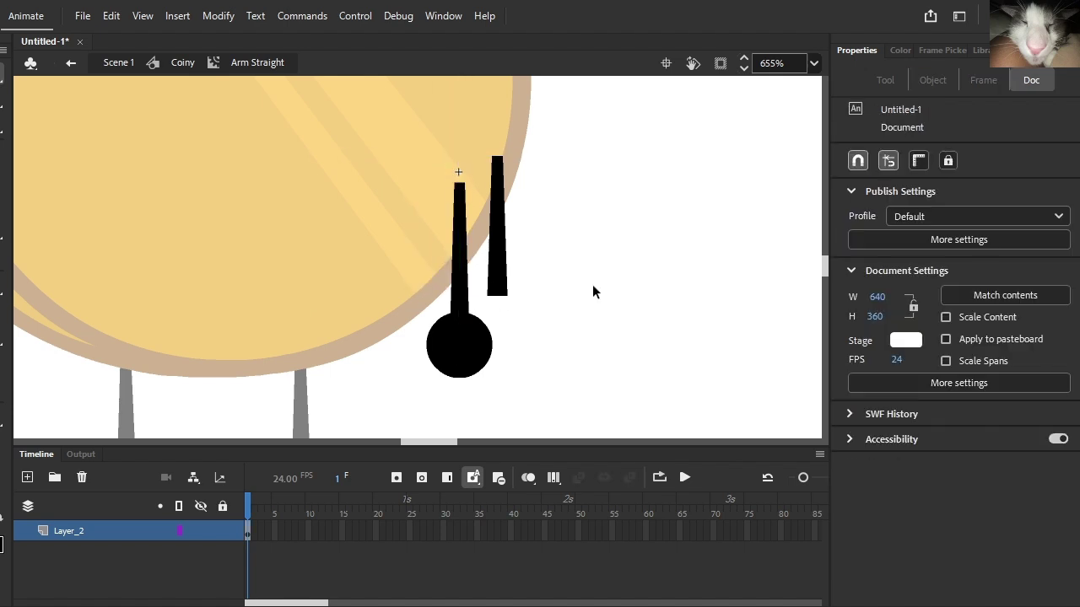
- Set the tapered arm line's stroke size to 4 and delete the original limb beside it
scroll(593, 286, "down", 1)
left_click(489, 256)
left_click(1060, 311)
type("4")
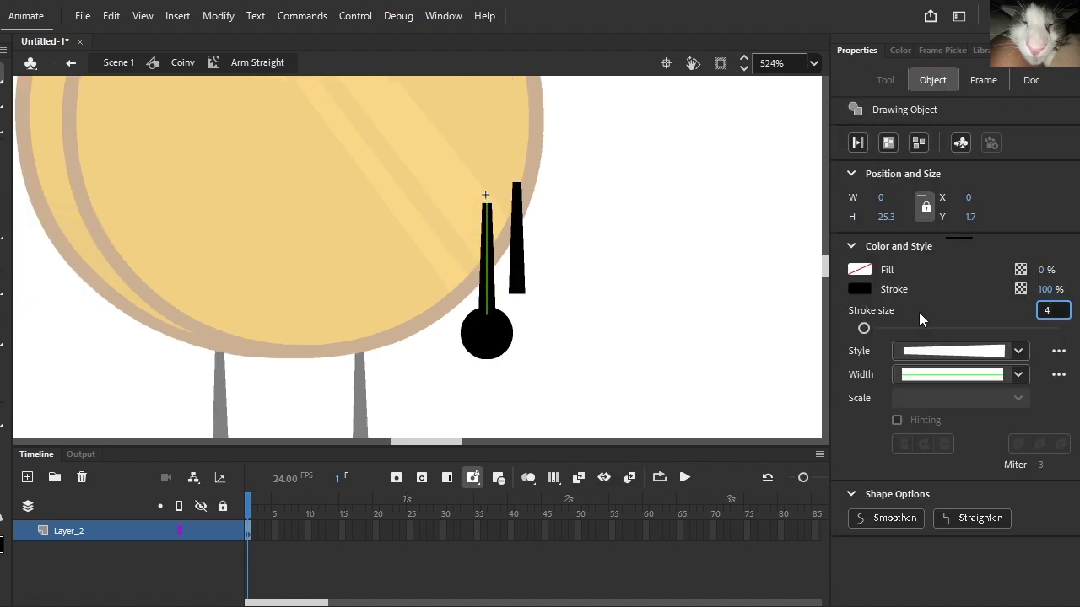
key("Return")
left_click(625, 294)
scroll(546, 295, "up", 1)
left_click(509, 245)
key("Delete")
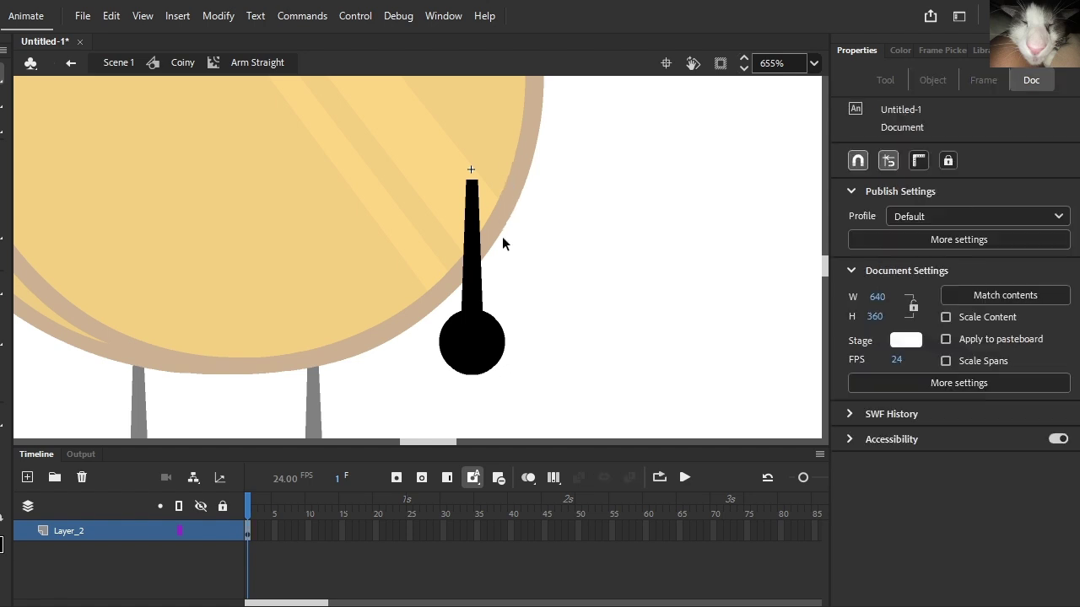
- Set the arm line's stroke size to 3.5 and return to editing the Coiny symbol
left_click(470, 304)
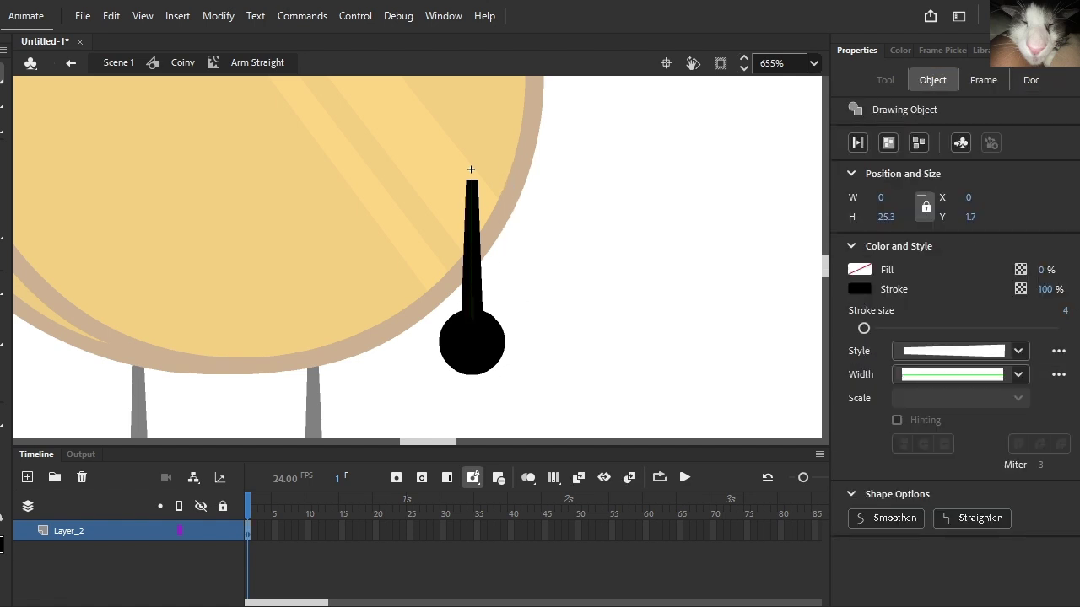
left_click(1067, 311)
type("3.5")
key("Return")
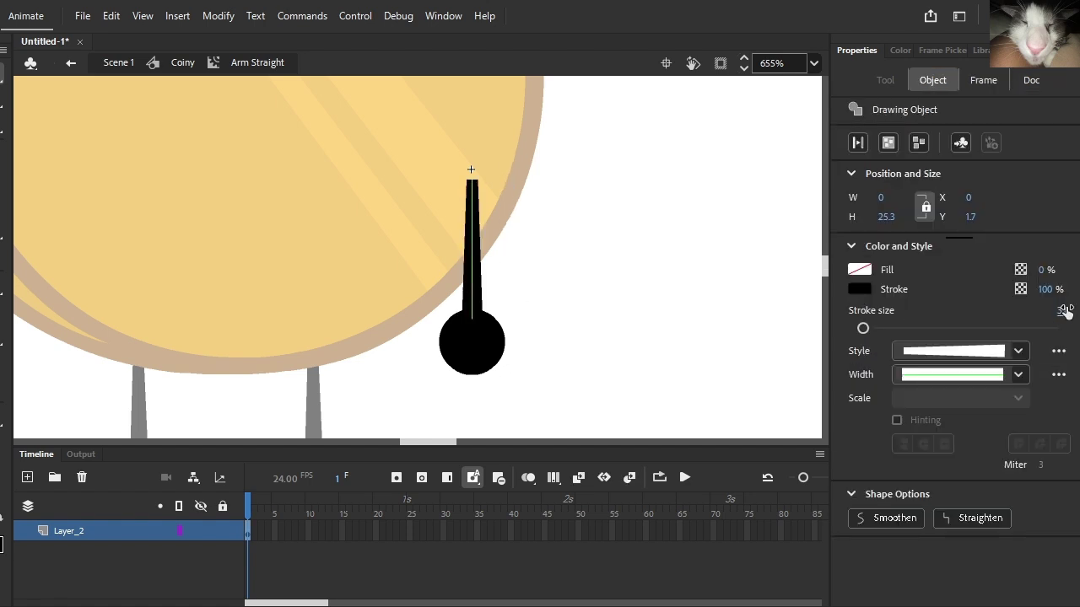
left_click(644, 296)
scroll(644, 296, "down", 1)
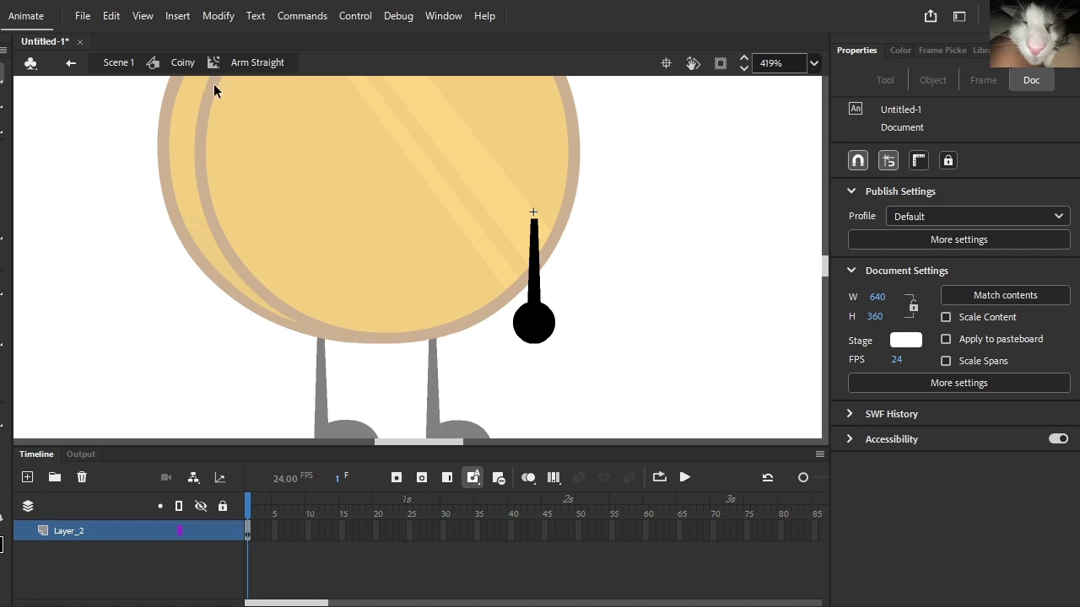
left_click(184, 63)
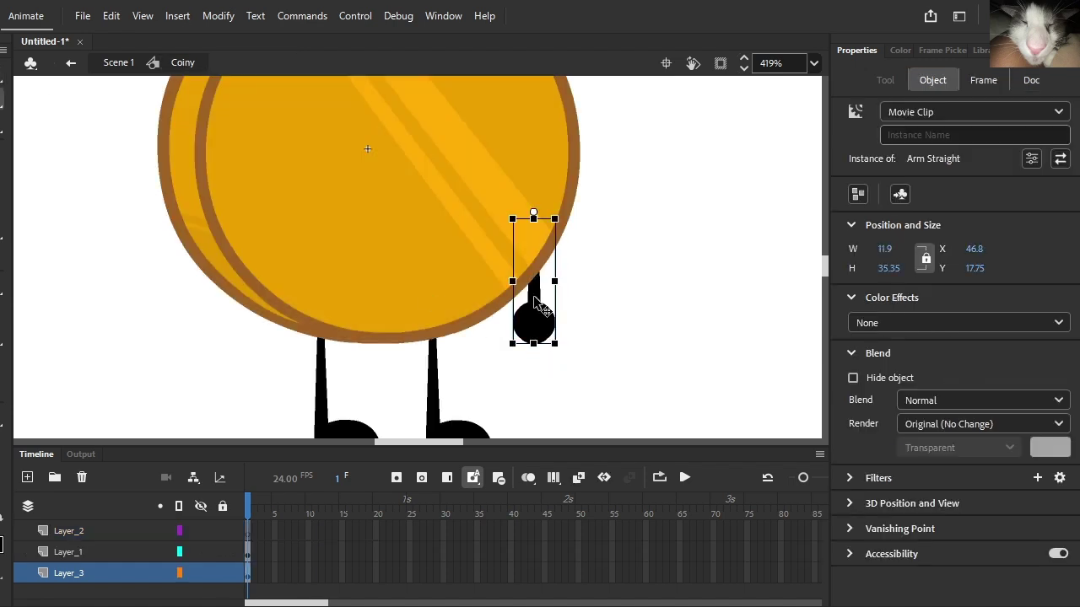
- Tilt the right arm slightly outward and, with the body layers temporarily hidden, move its transformation point onto the arm's upper end
left_click_drag(561, 363, 572, 355)
left_click(201, 552)
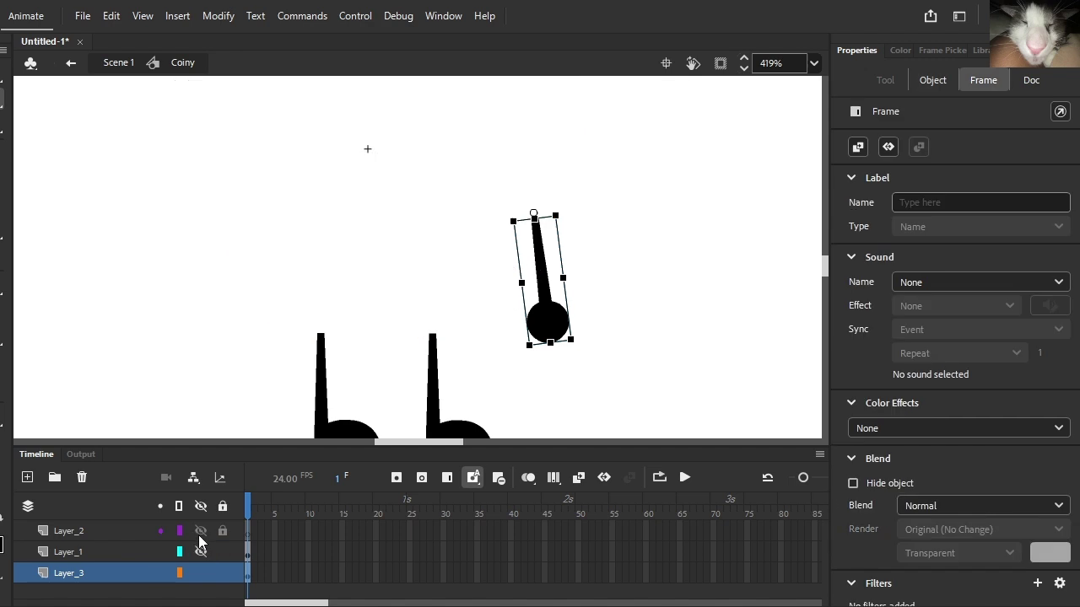
left_click(198, 535)
scroll(544, 221, "up", 2)
left_click_drag(527, 208, 529, 218)
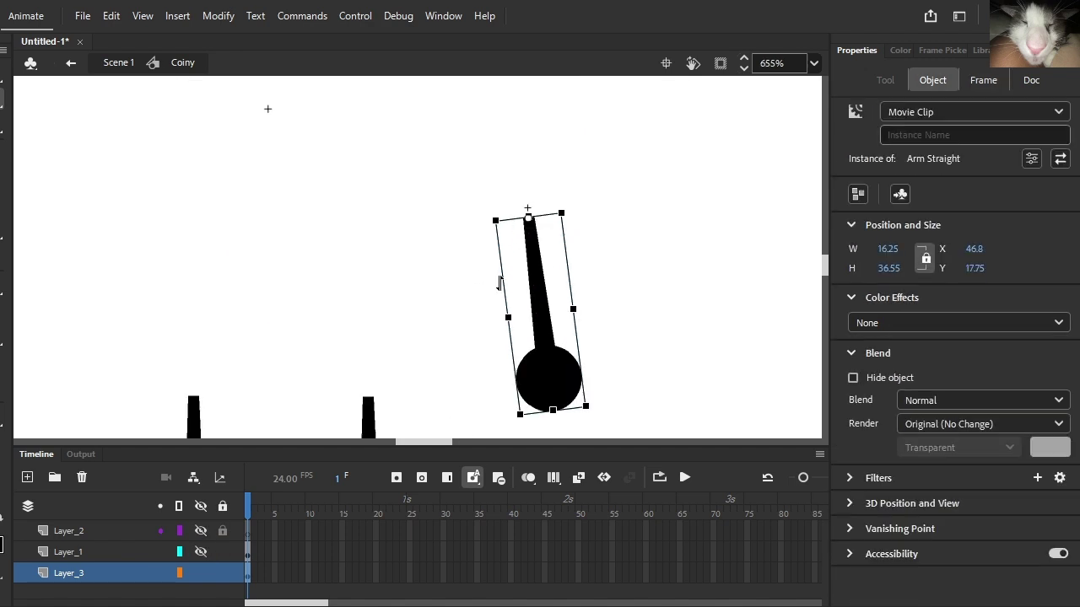
scroll(499, 282, "down", 2)
left_click(201, 548)
left_click(562, 343)
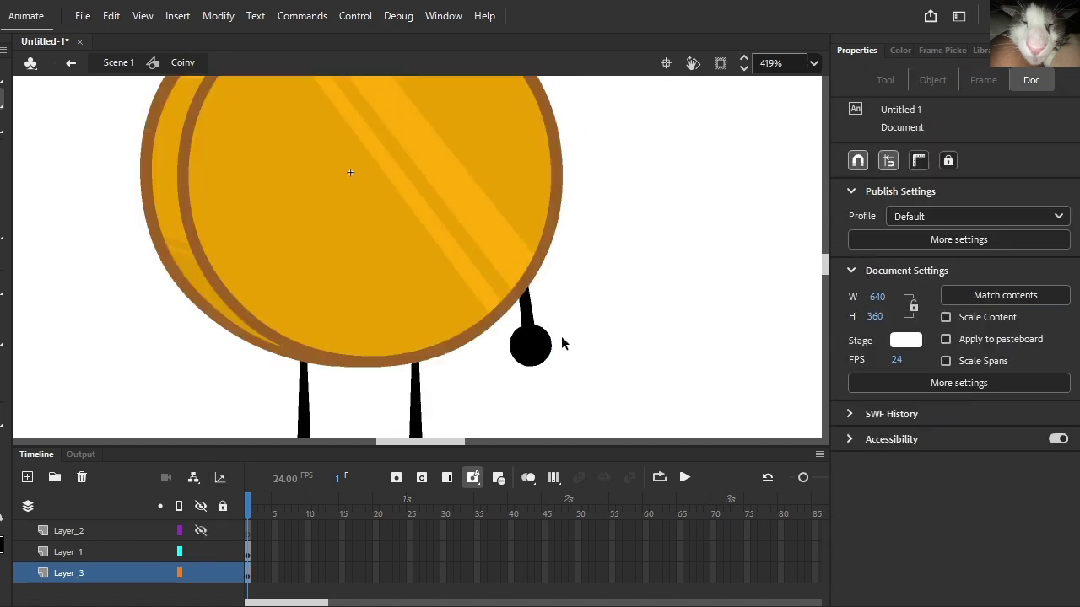
- Duplicate the arm for the coin's left side and move the copy in place onto Layer_2, in front of the body
scroll(563, 339, "down", 1)
left_click(539, 351)
key("ctrl+d")
left_click_drag(568, 380, 284, 380)
key("ctrl+x")
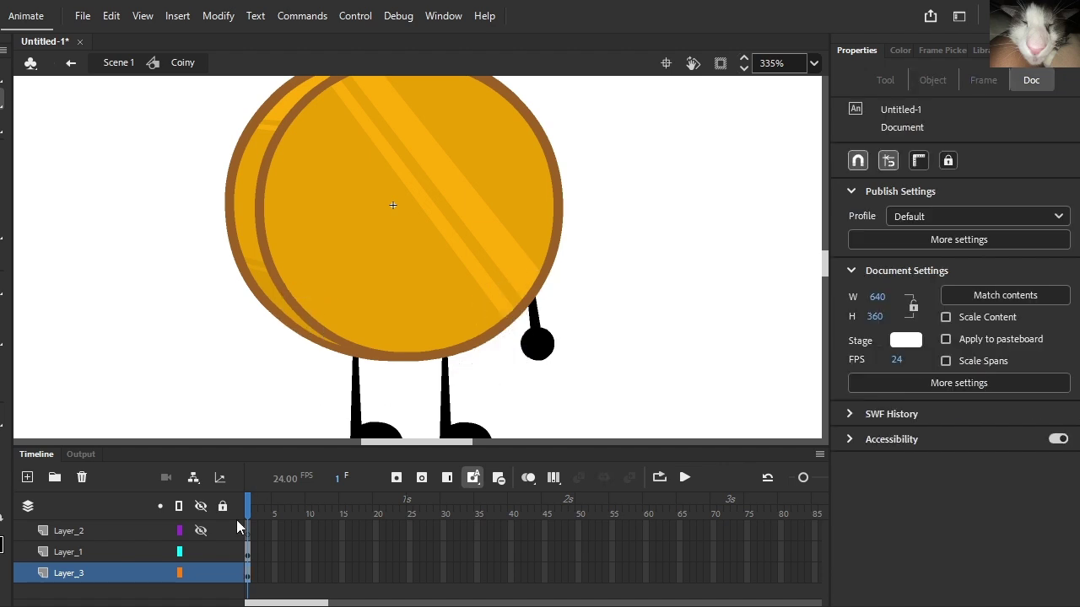
left_click(246, 531)
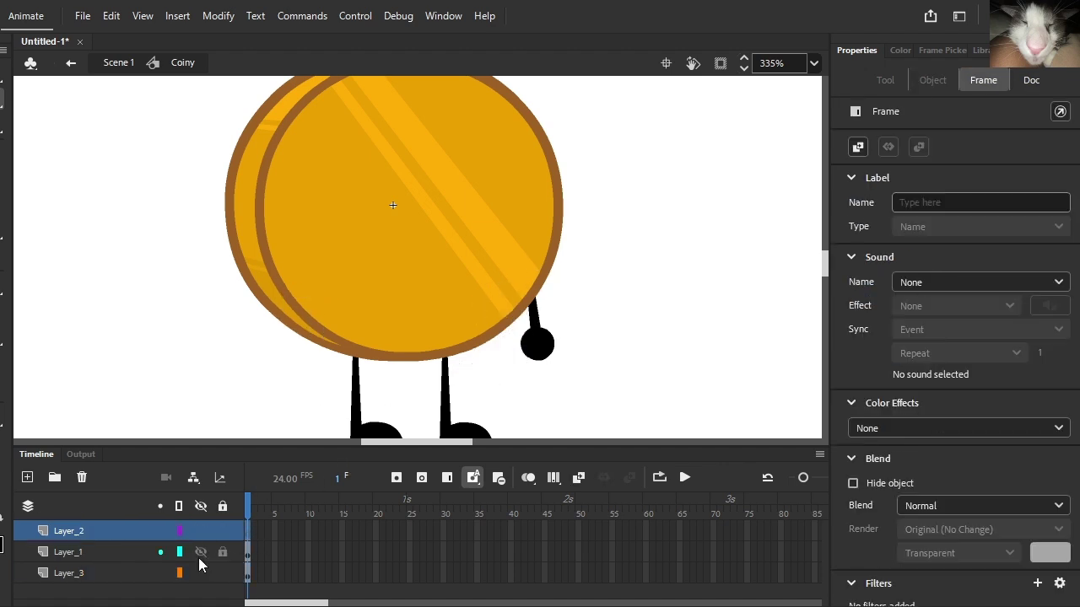
key("ctrl+shift+v")
left_click_drag(279, 375, 287, 350)
- Tilt the left arm outward and position its upper end over the coin's lower-left rim
scroll(321, 378, "down", 4)
left_click(325, 395)
scroll(322, 396, "up", 6)
left_click(331, 349)
scroll(332, 348, "down", 3)
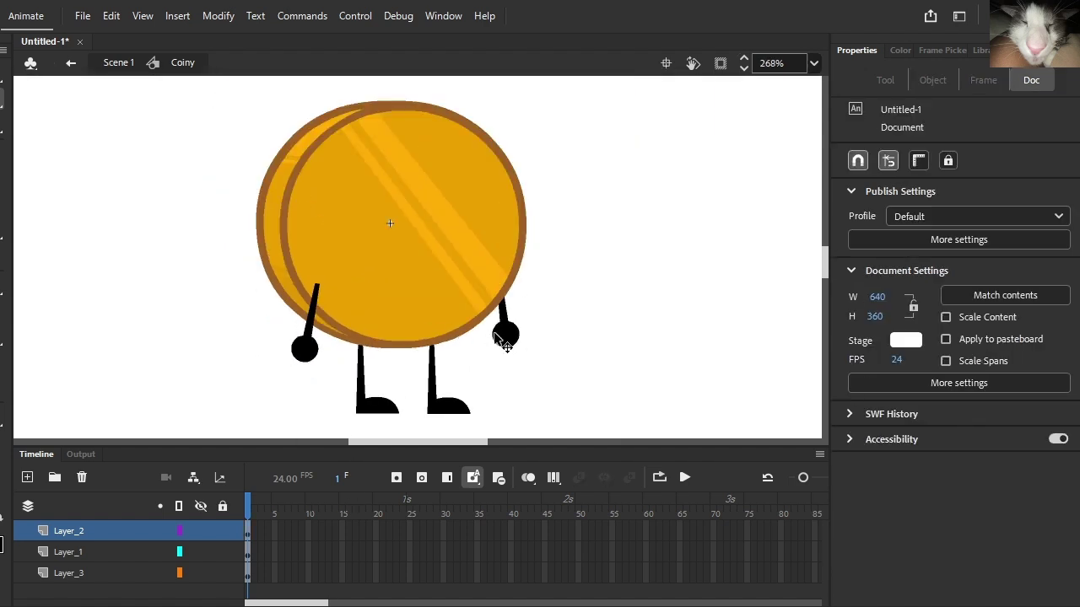
left_click(499, 339)
left_click(568, 332)
scroll(329, 354, "up", 1)
left_click(321, 360)
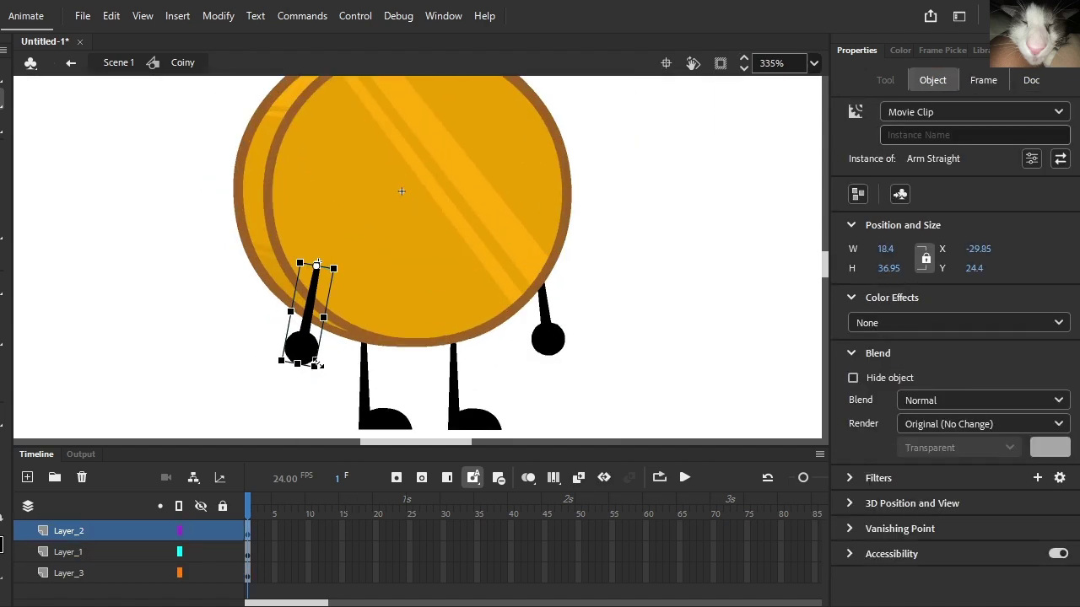
mouse_move(316, 364)
left_mouse_down()
mouse_move(303, 368)
mouse_move(326, 379)
left_mouse_up()
scroll(309, 390, "up", 5)
scroll(325, 379, "down", 4)
right_click(302, 333)
left_click(414, 571)
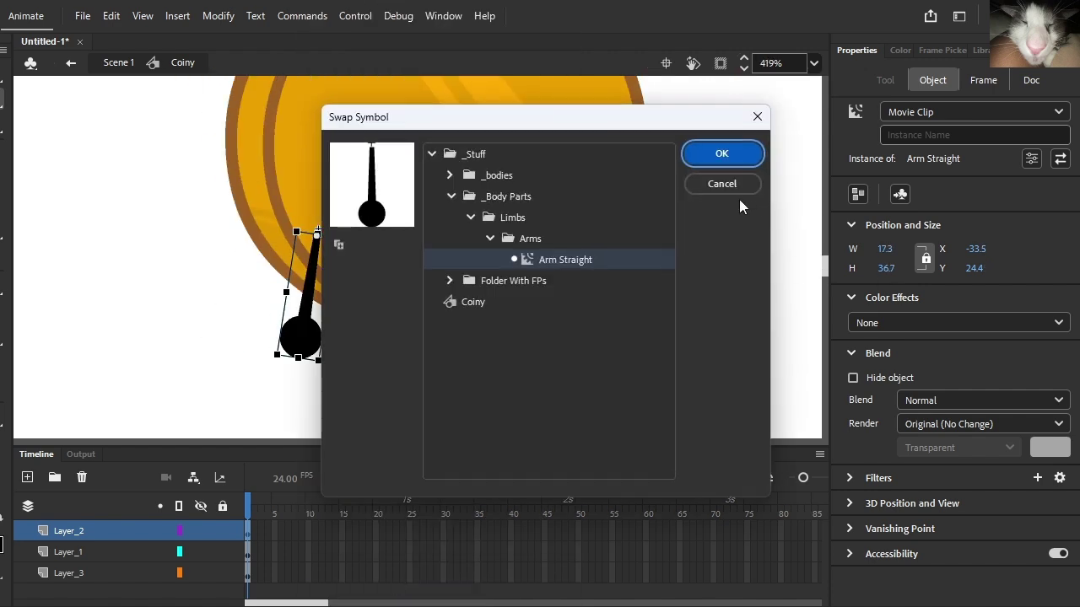
left_click(746, 160)
- Duplicate the left arm's symbol as Arm Straight copy
right_click(308, 325)
left_click(362, 585)
key("Return")
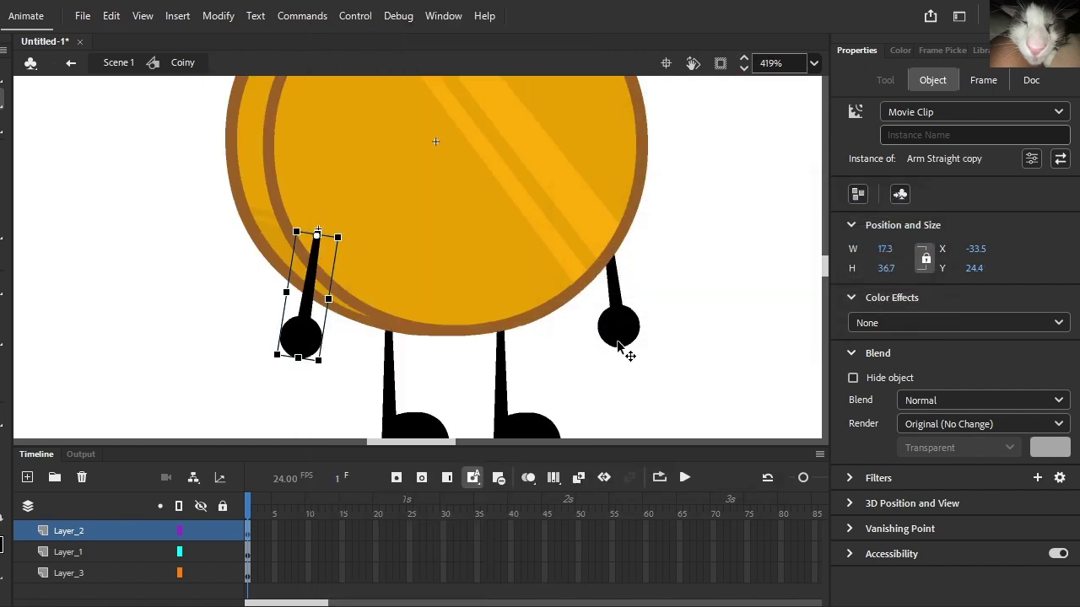
- Shift the pair of legs slightly to the left under the coin
left_click(635, 382)
scroll(635, 382, "down", 3)
left_click(512, 400)
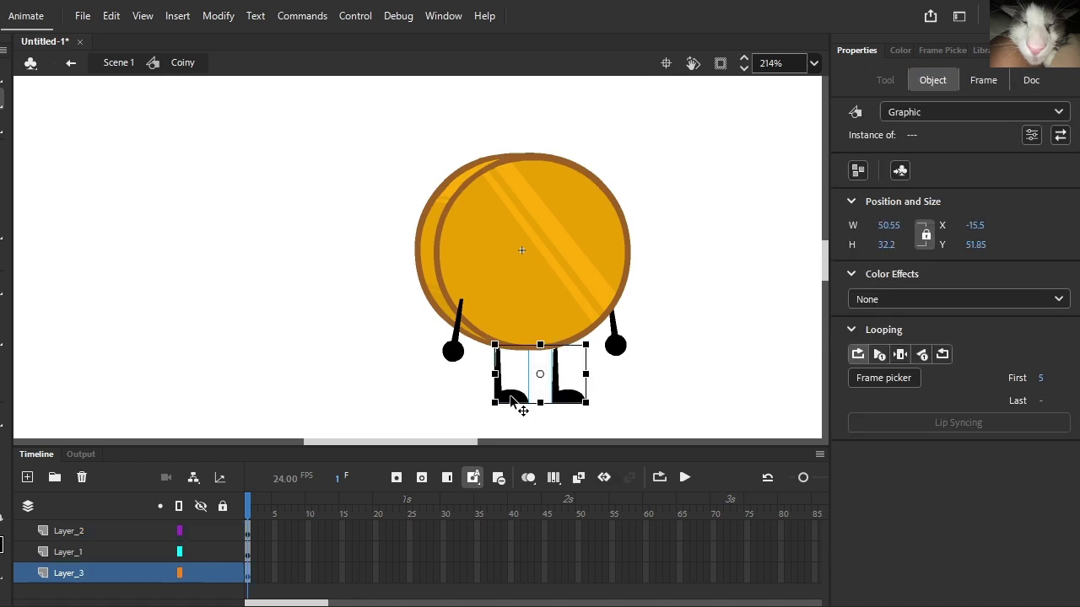
left_click(602, 391)
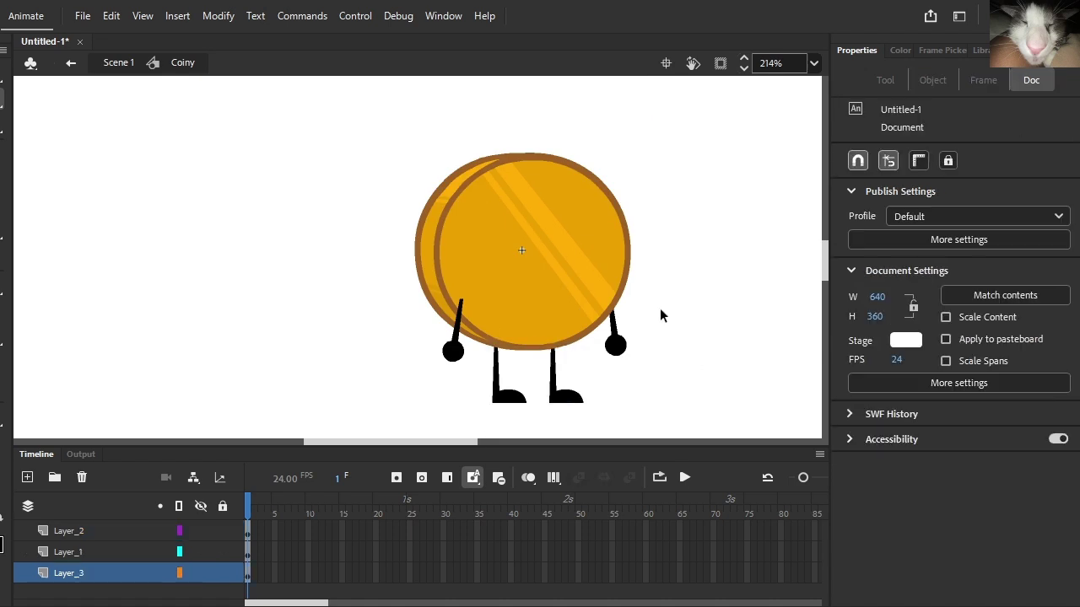
- Open the Animate document II2_16+ (1).fla as a source of face assets
scroll(663, 313, "right", 3)
left_click(980, 51)
left_click(1074, 186)
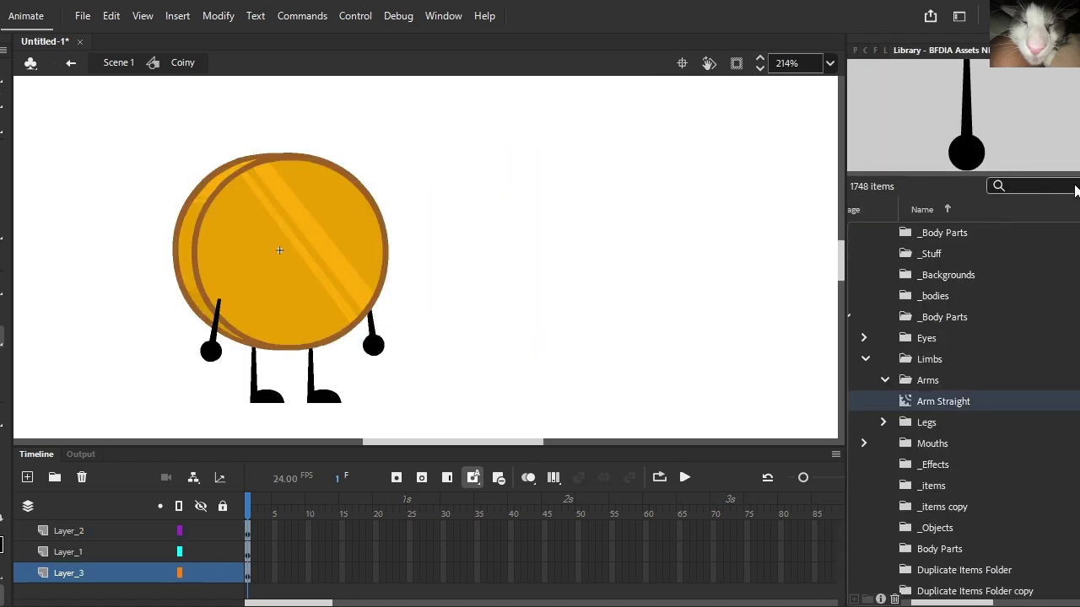
left_click(82, 16)
left_click(110, 70)
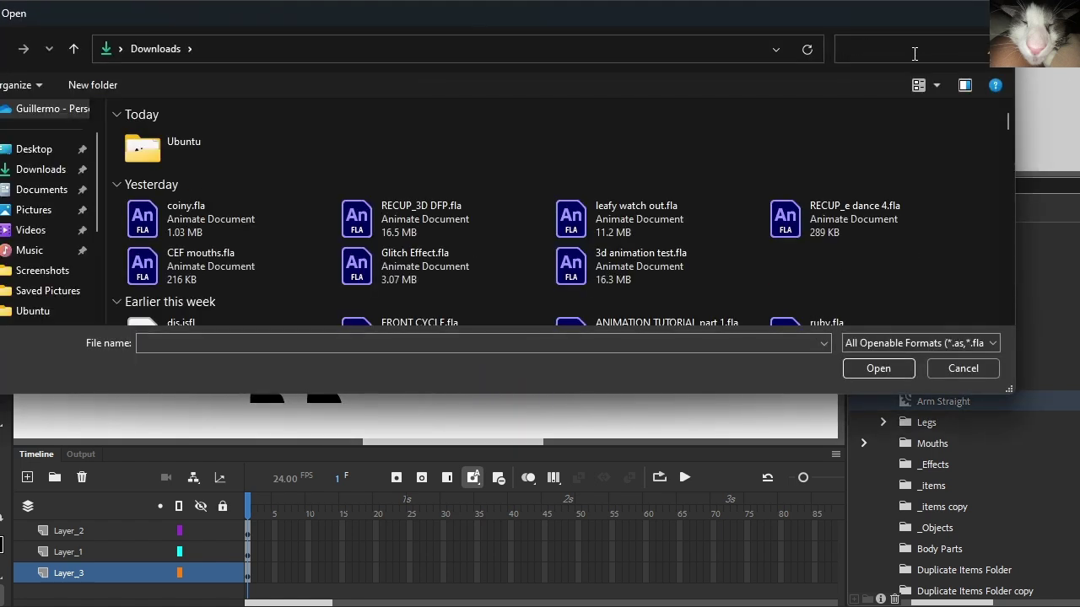
double_click(245, 181)
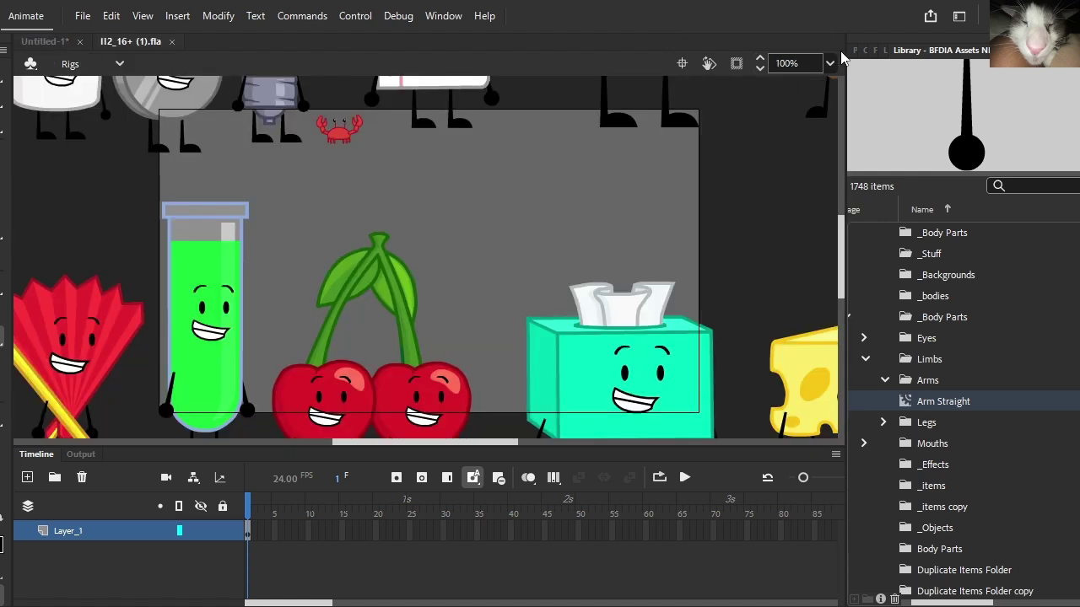
- Look inside the Tissues Rig symbol and return to the Untitled-1 document
left_click(854, 52)
left_click(1031, 80)
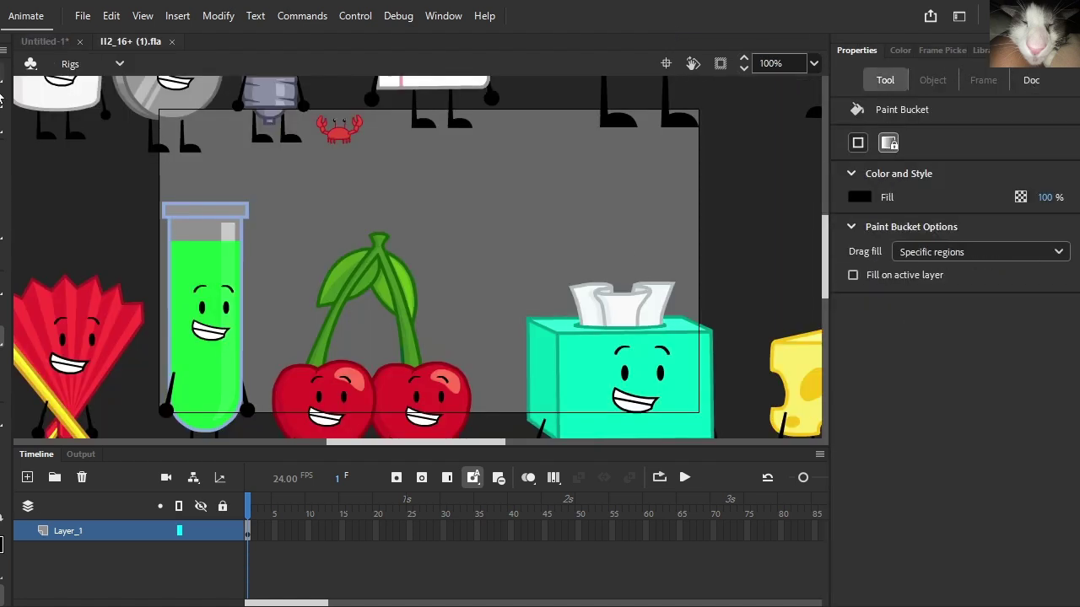
double_click(573, 391)
left_click(979, 50)
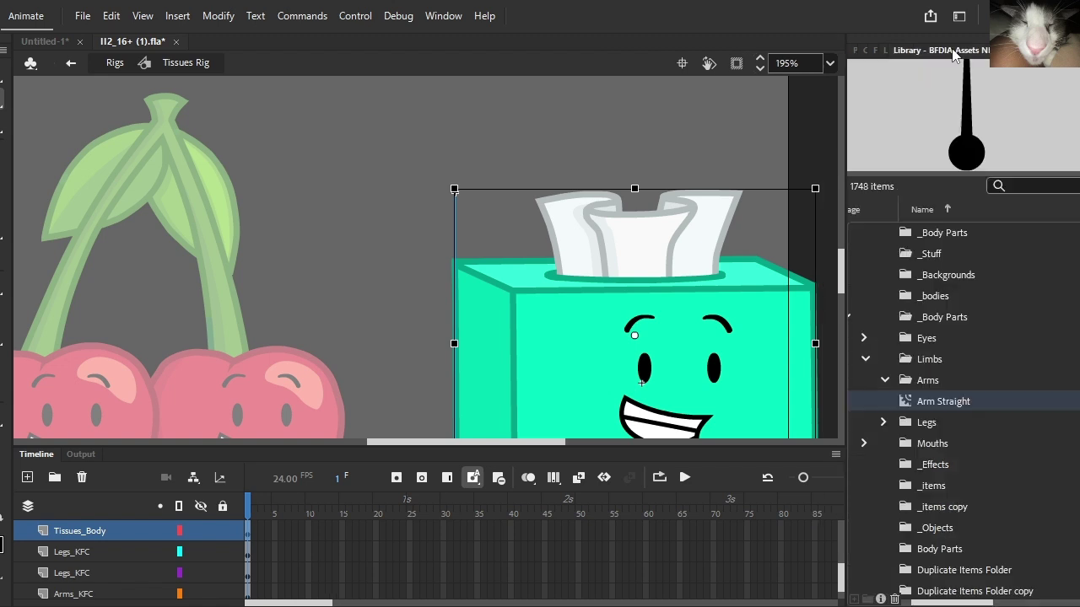
left_click(45, 40)
- Show the asset library of II2_16+ (1).fla while staying in the Untitled-1 document
left_click_drag(848, 52, 1069, 71)
left_click(1070, 44)
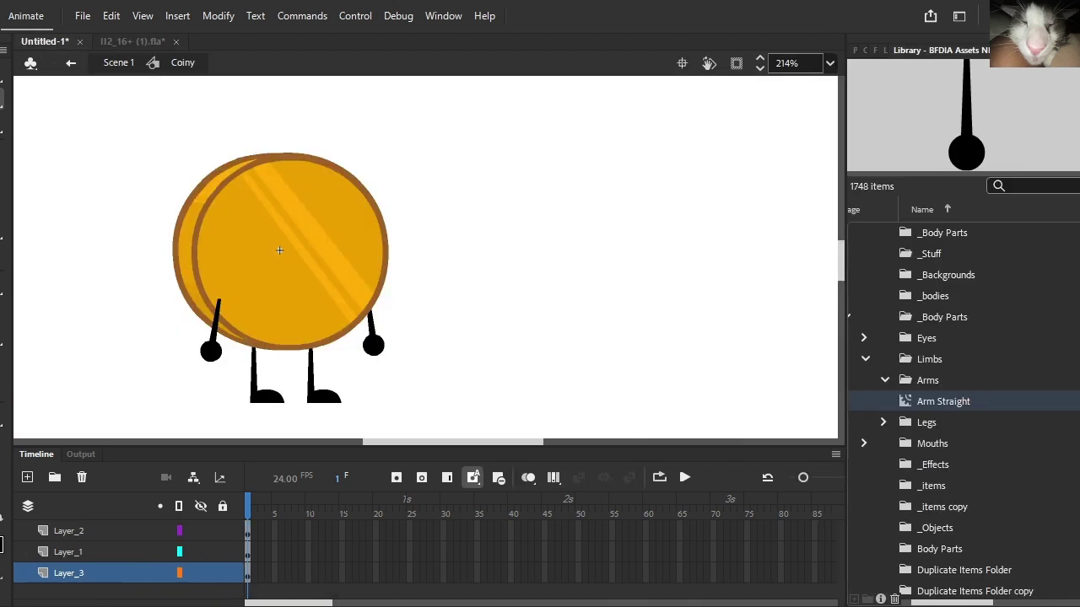
left_click(862, 51)
left_click(978, 51)
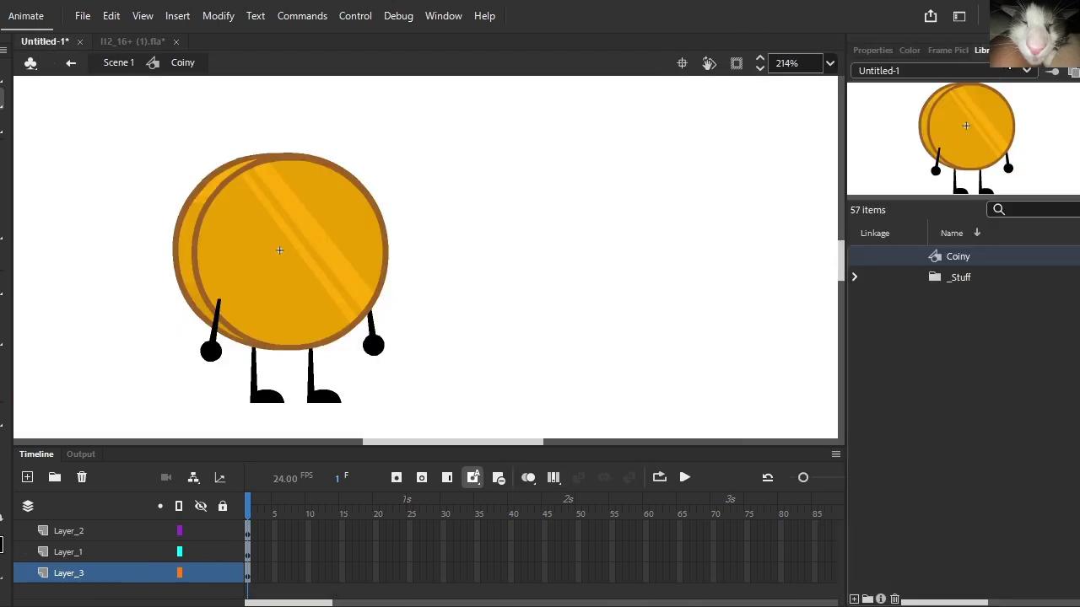
left_click(936, 70)
left_click(911, 98)
- Search the library for "fa", sort the matches by name in the opposite order, and preview the fan body and Fan Rig symbols
left_click(1023, 209)
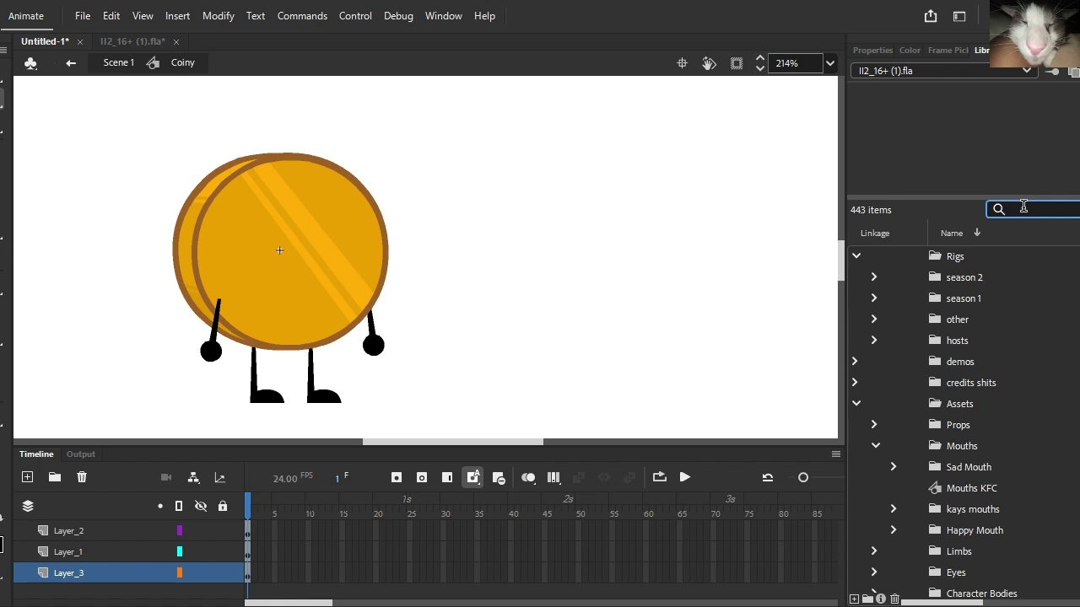
type("fa")
key("BackSpace")
key("BackSpace")
type("fa")
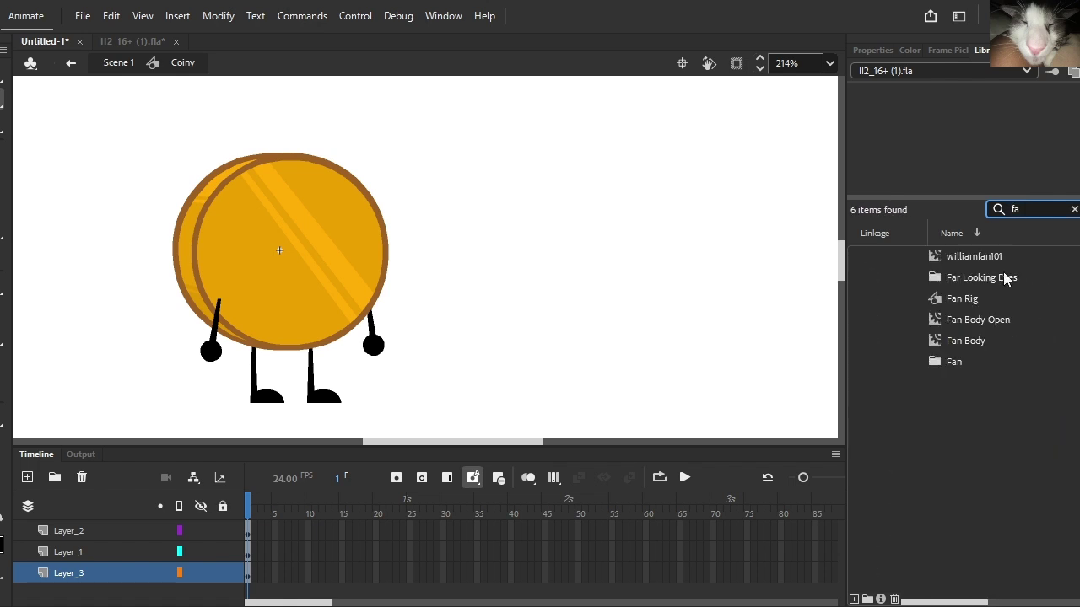
left_click(983, 233)
left_click(1006, 235)
left_click(1017, 255)
left_click(1018, 235)
left_click(1001, 277)
left_click(1000, 299)
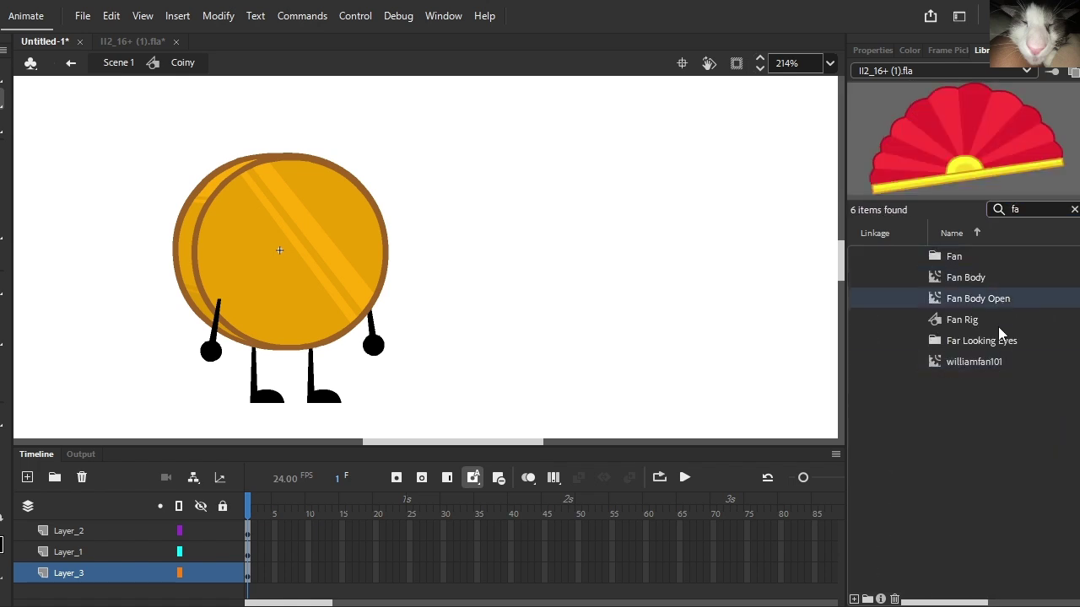
left_click(997, 323)
- Search the library for "eyes" and select the Eyes_V2 symbol
left_click(1073, 209)
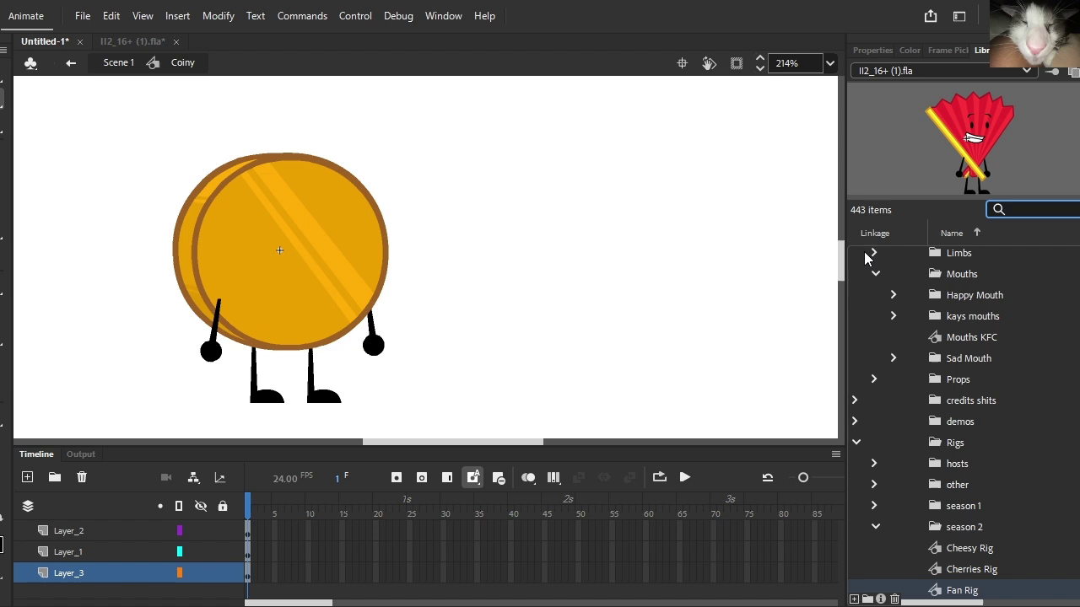
type("i")
key("BackSpace")
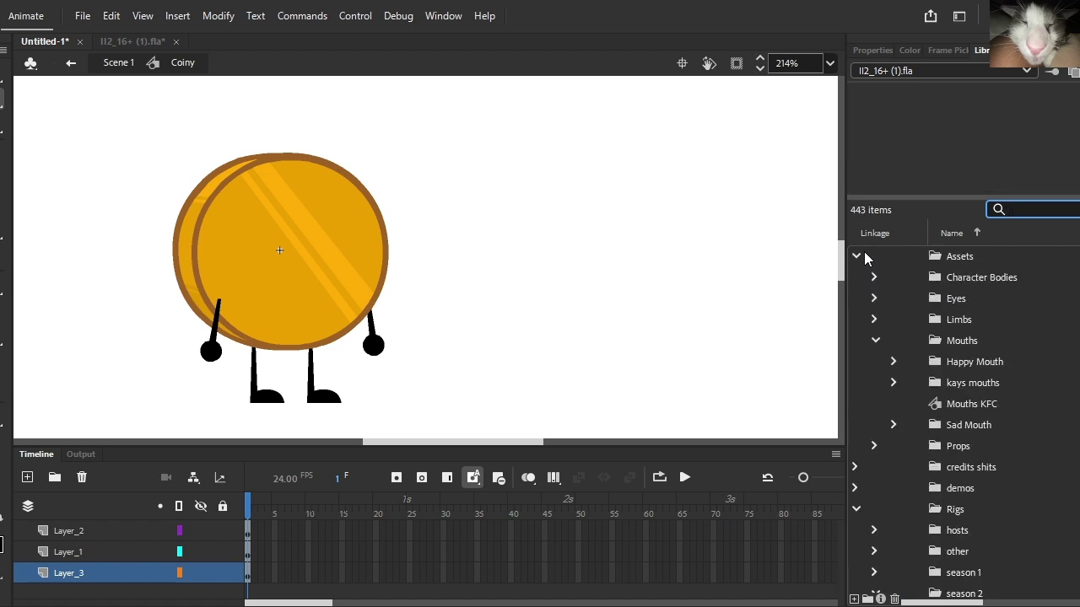
type("eyes")
left_click(963, 299)
left_click(964, 320)
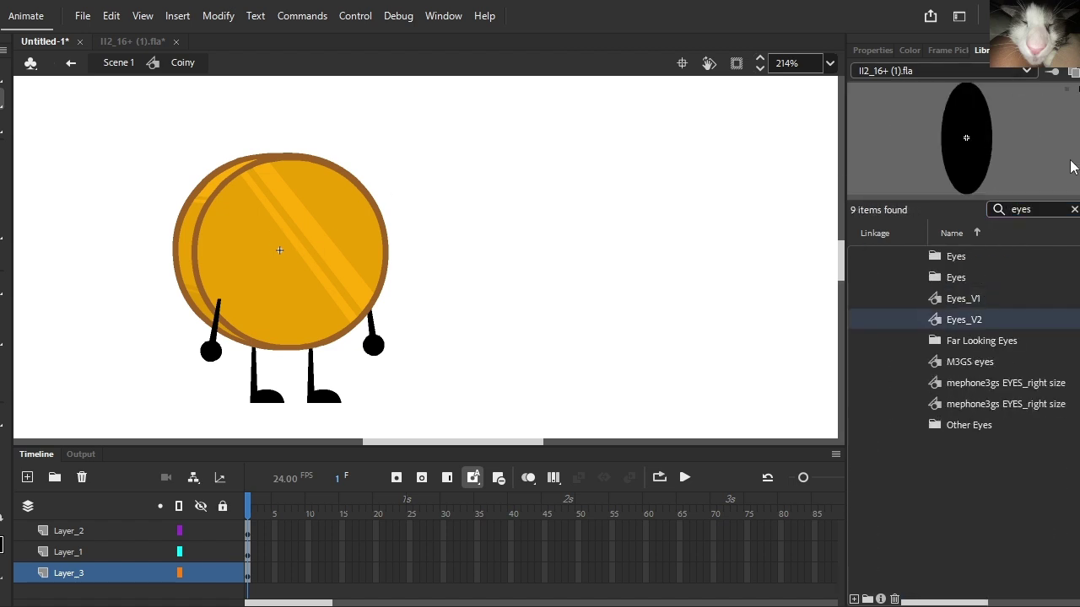
- Place an Eyes_V2 instance from the library over the coin on Layer_2
left_click_drag(311, 235, 312, 236)
scroll(309, 229, "up", 1)
left_click(253, 535)
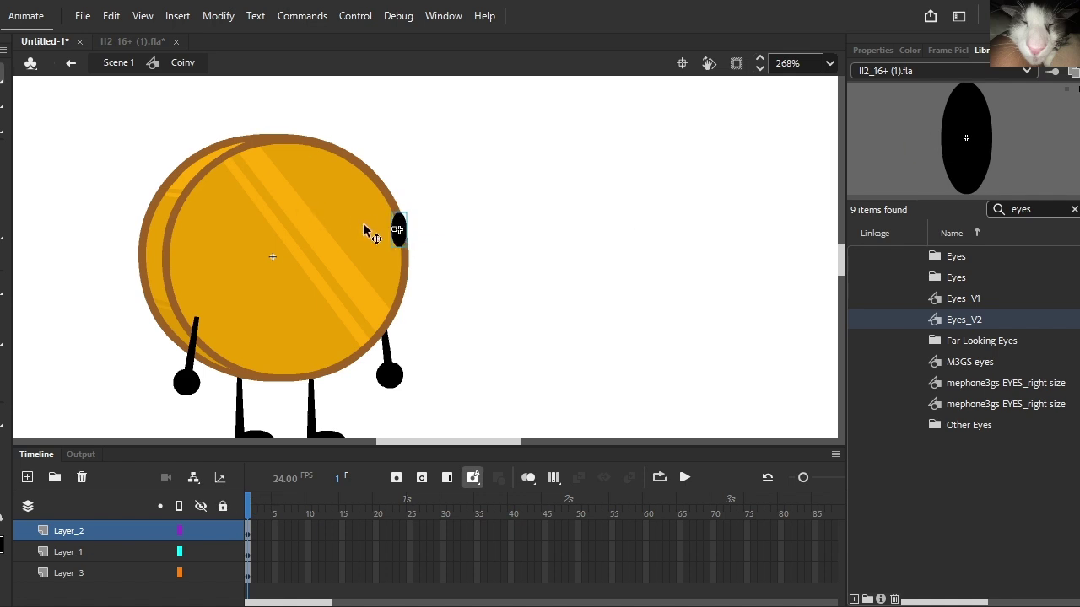
scroll(309, 246, "up", 2)
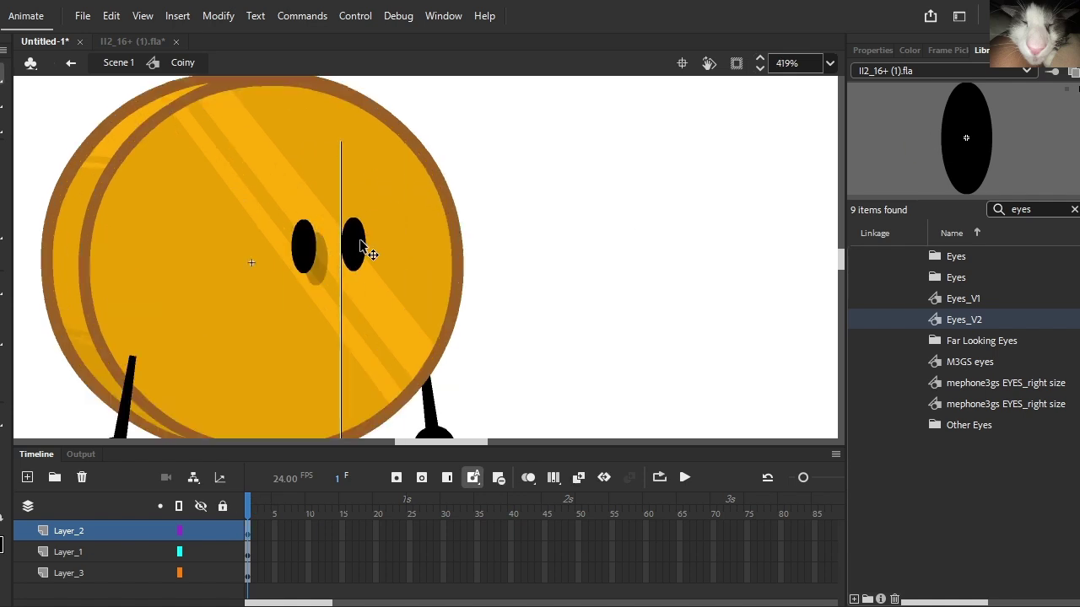
- Arrange two copies of the Eyes_V2 eye side by side on the coin's face
left_click_drag(361, 245, 310, 243)
scroll(425, 243, "down", 1)
left_click(448, 238)
left_click(326, 243, "shift")
left_click_drag(414, 240, 403, 237)
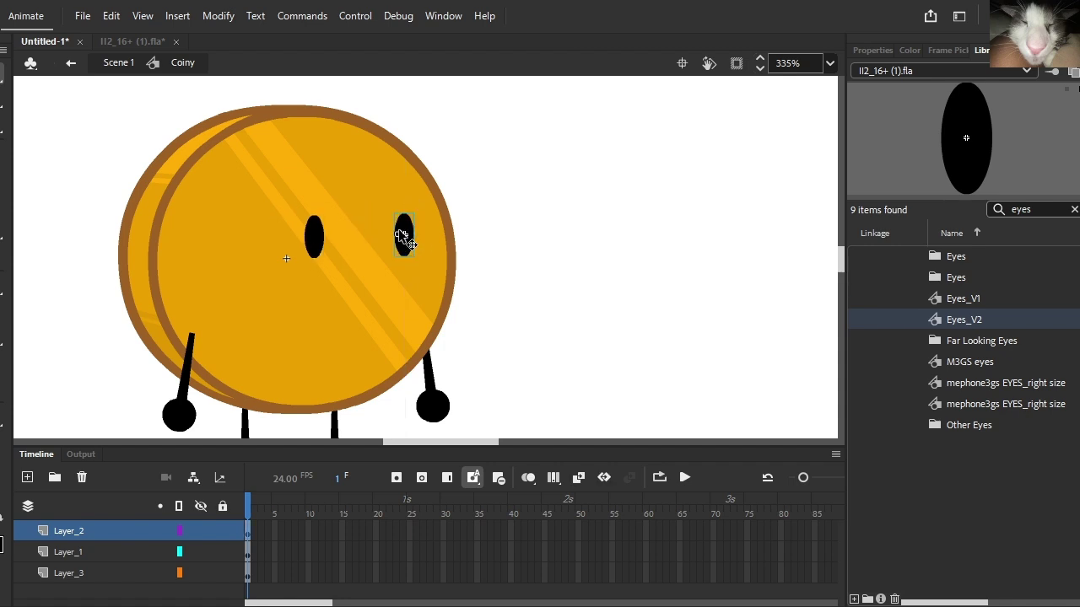
- Search the library for "ii", place II2_BROWS_FP above the eyes on Layer_2, and set it to frame 6
scroll(403, 237, "down", 1)
scroll(535, 183, "down", 1)
scroll(451, 221, "up", 1)
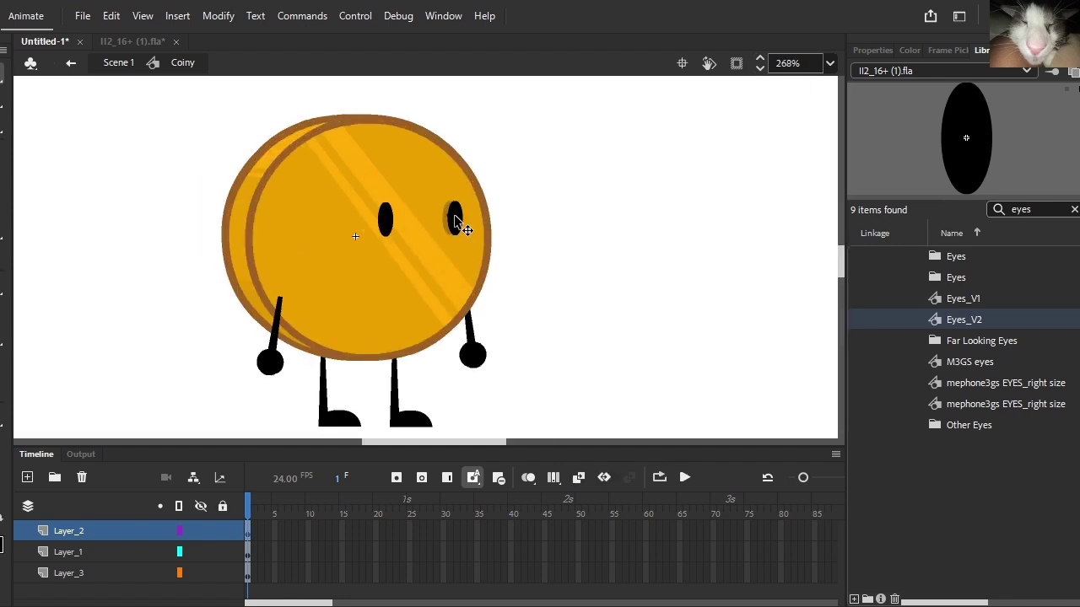
scroll(456, 223, "up", 4)
scroll(463, 229, "down", 3)
type("ii")
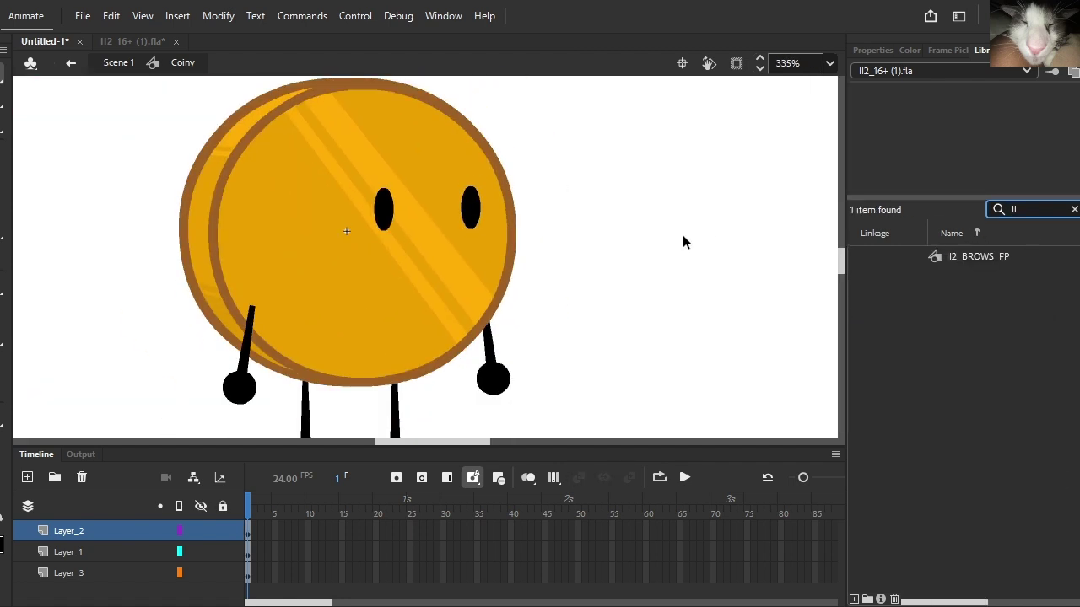
left_click_drag(974, 257, 453, 134)
left_click(956, 50)
left_click(981, 357)
key("ctrl+d")
key("ctrl+z")
key("ctrl+z")
- Copy the eyebrow above the other eye and flip the copy horizontally so the brows mirror each other
left_click_drag(364, 143, 464, 141)
right_click(466, 140)
mouse_move(544, 300)
left_click(871, 477)
left_click(466, 143)
key("Escape")
scroll(461, 138, "up", 2)
left_click(461, 137)
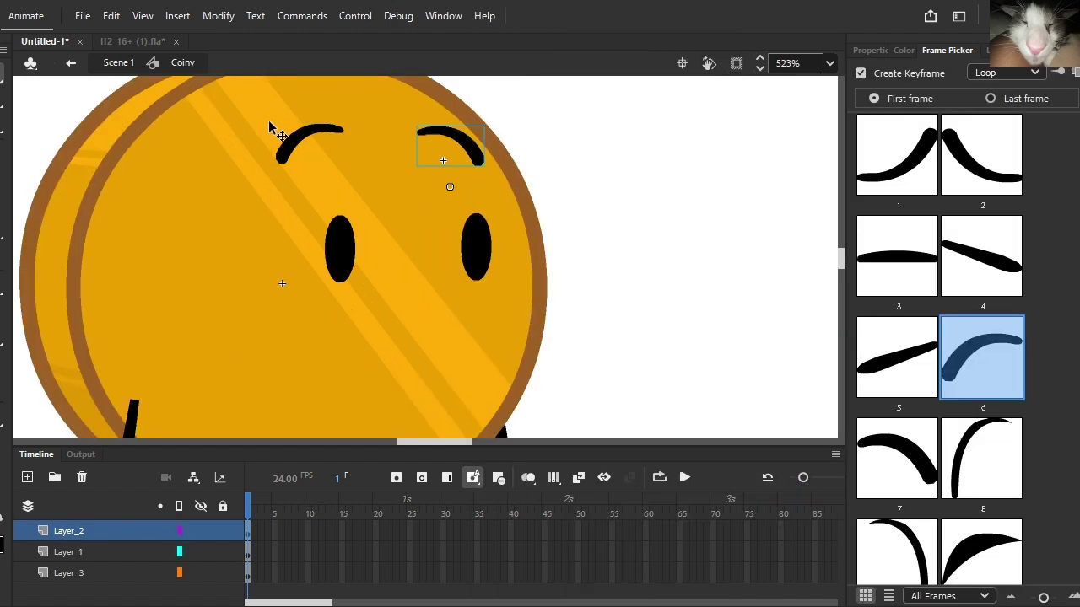
- Select both eyebrows together and shift them slightly so they sit closer above the two eyes
left_click(287, 137, "shift")
left_click_drag(288, 138, 296, 139)
left_click(545, 137)
scroll(545, 137, "down", 6)
scroll(525, 142, "up", 5)
left_click(489, 146)
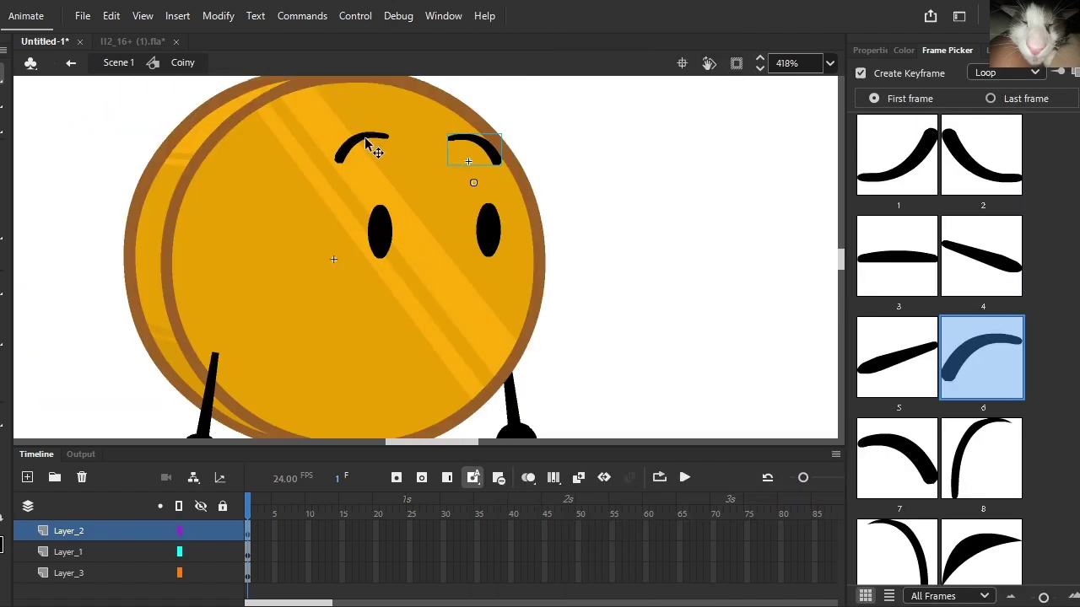
left_click(365, 144, "shift")
scroll(549, 197, "down", 3)
scroll(458, 200, "up", 5)
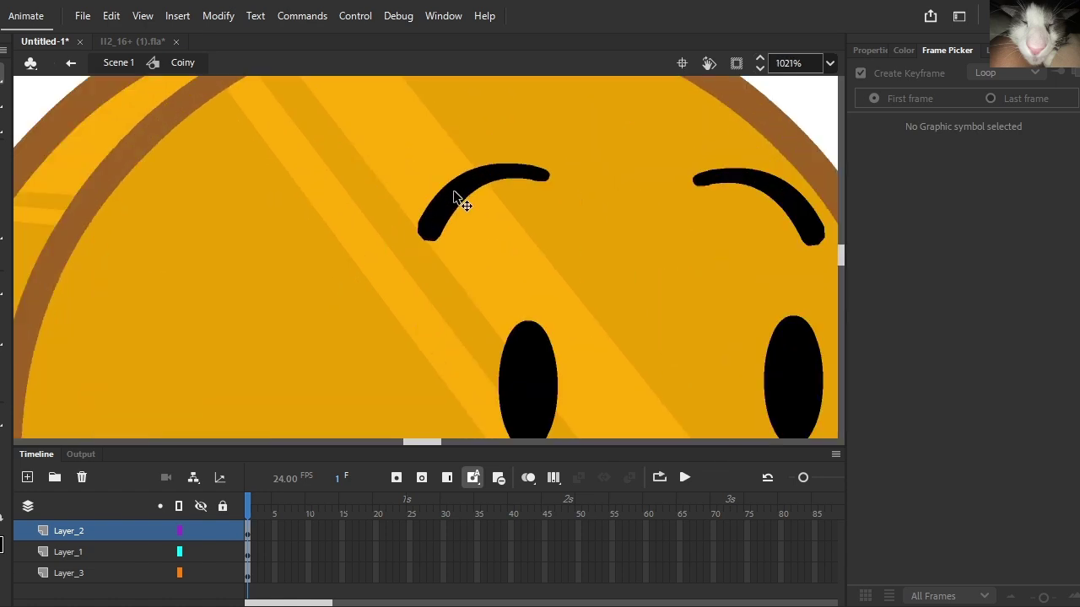
left_click(458, 200)
left_click(690, 123)
scroll(667, 143, "down", 2)
scroll(207, 263, "down", 3)
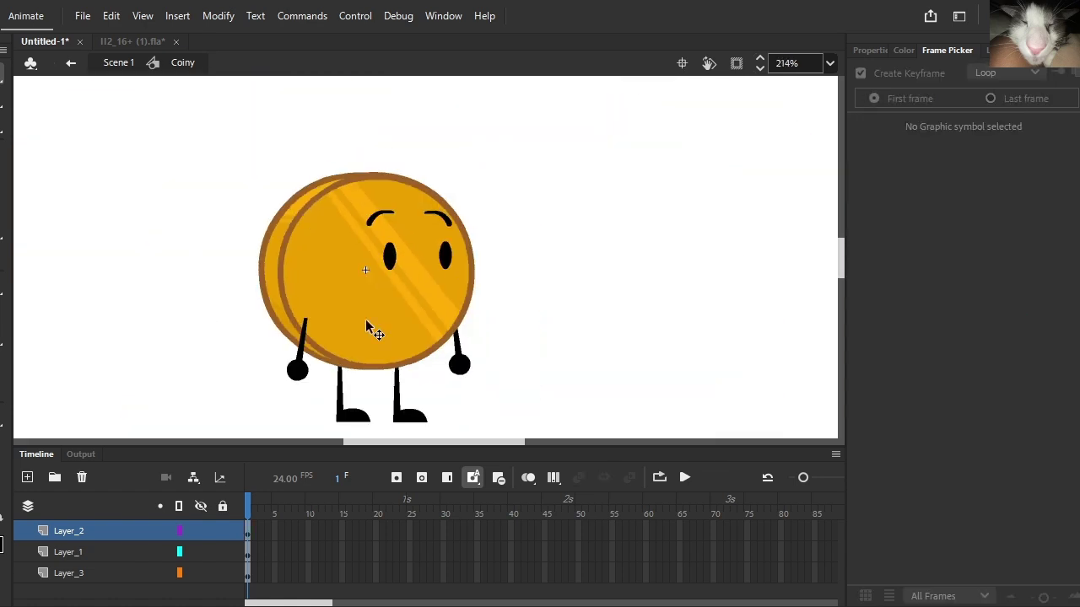
scroll(399, 363, "up", 3)
scroll(401, 335, "down", 2)
- Search the BFDIA assets library for "mouth" and try placing a BFDIA Mouths KFC instance in the Coiny symbol
left_click(989, 50)
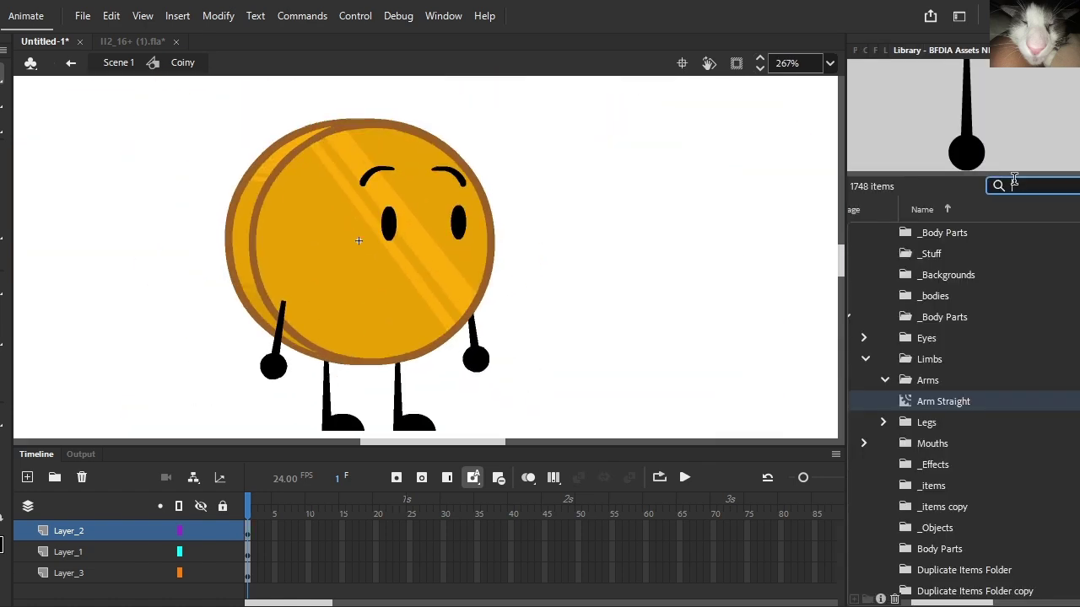
type("mouth")
left_click(976, 249)
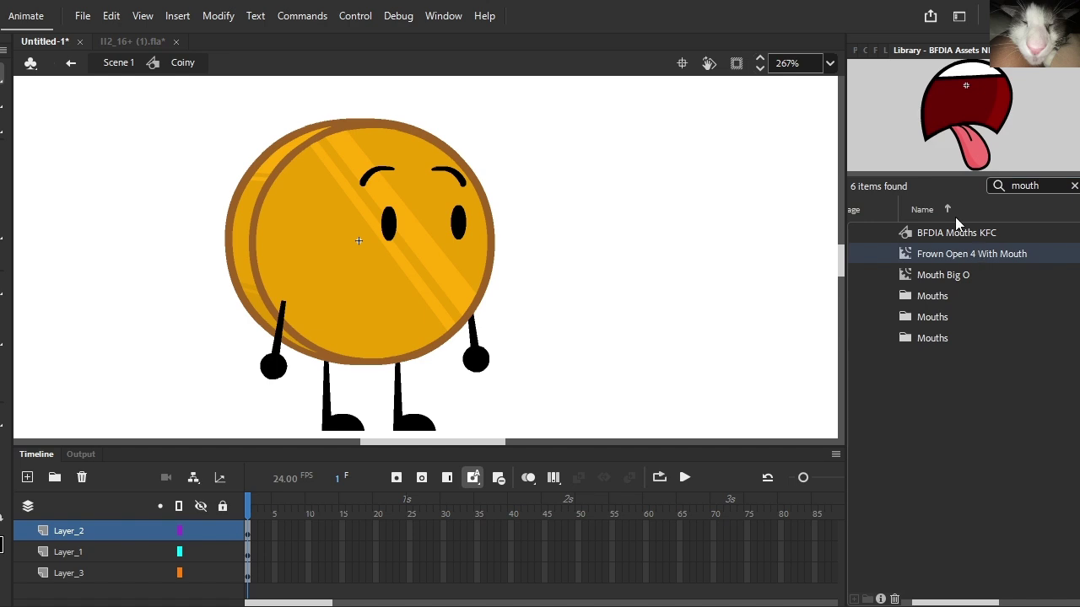
left_click(957, 233)
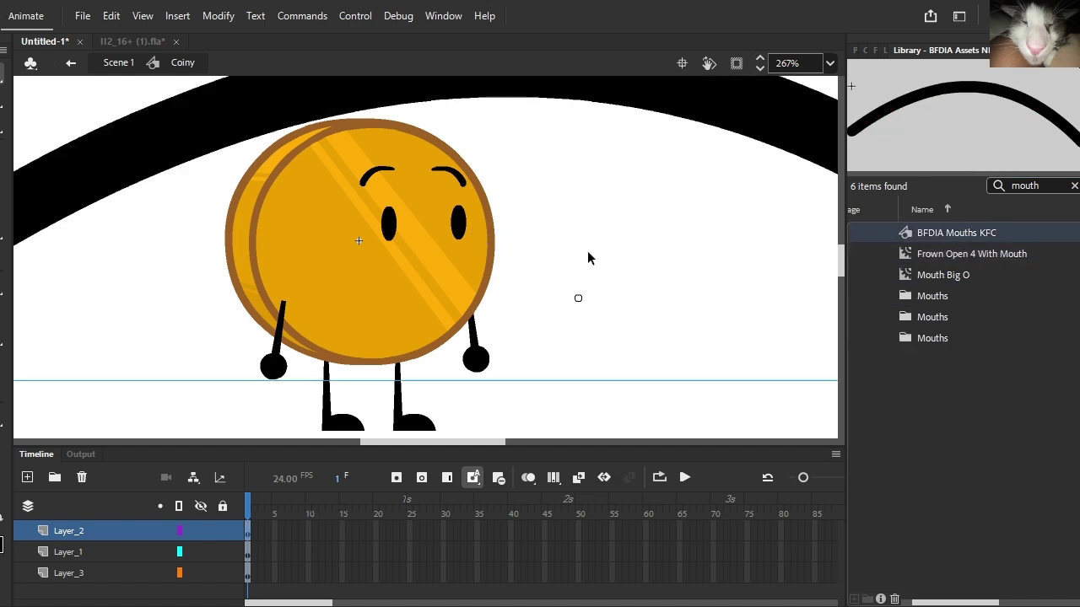
- Find CEF mouths.fla in the Downloads folder by searching for "cef" and open it
key("ctrl+o")
left_click(881, 51)
type("cef")
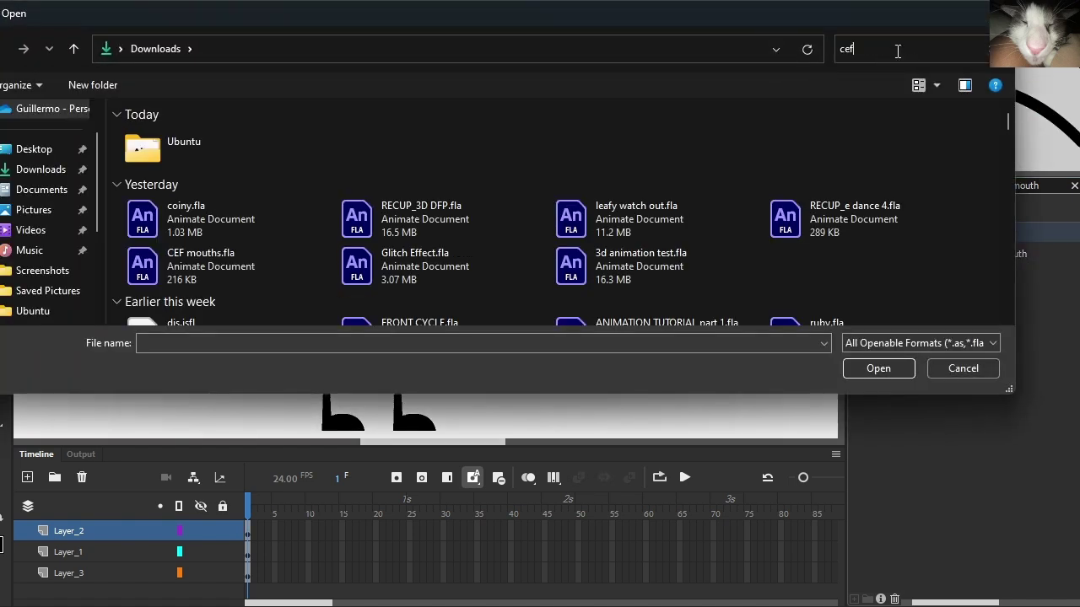
double_click(188, 164)
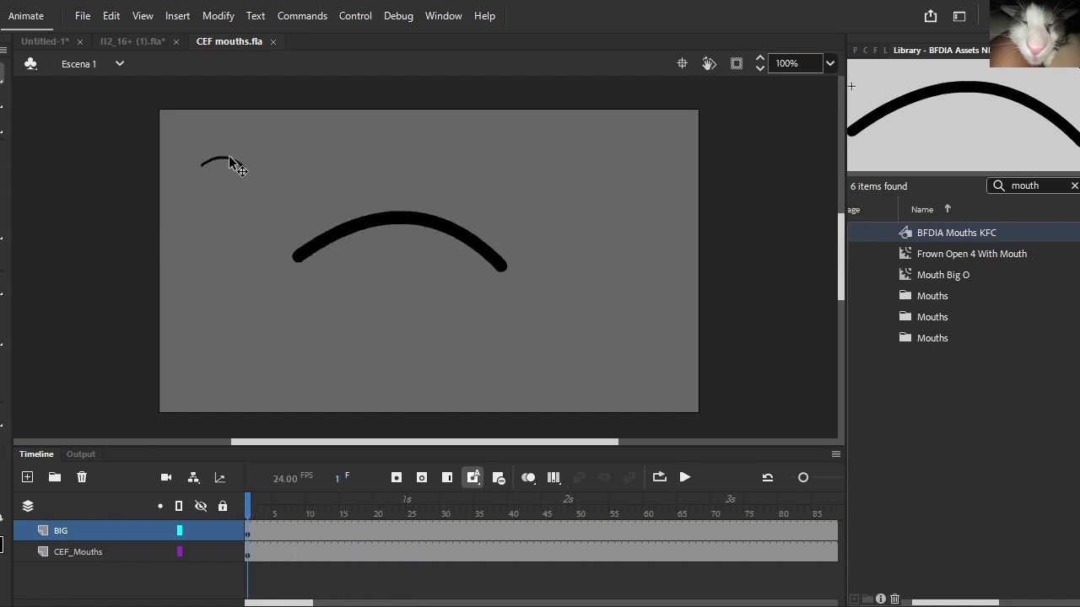
- Copy the small mouth from CEF mouths.fla into the Coiny symbol and place it below the eyes
left_click(230, 162)
key("ctrl+c")
left_click(46, 40)
key("ctrl+v")
left_click_drag(482, 273, 426, 278)
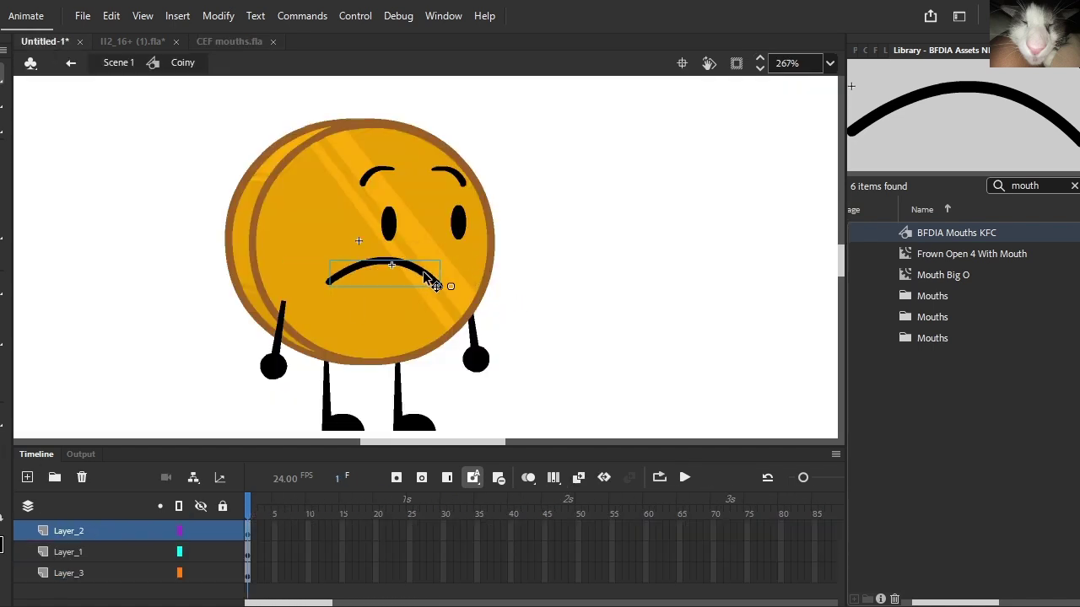
- Set the mouth to the toothy grin on frame 28 and reposition it on the coin's face
scroll(426, 278, "up", 1)
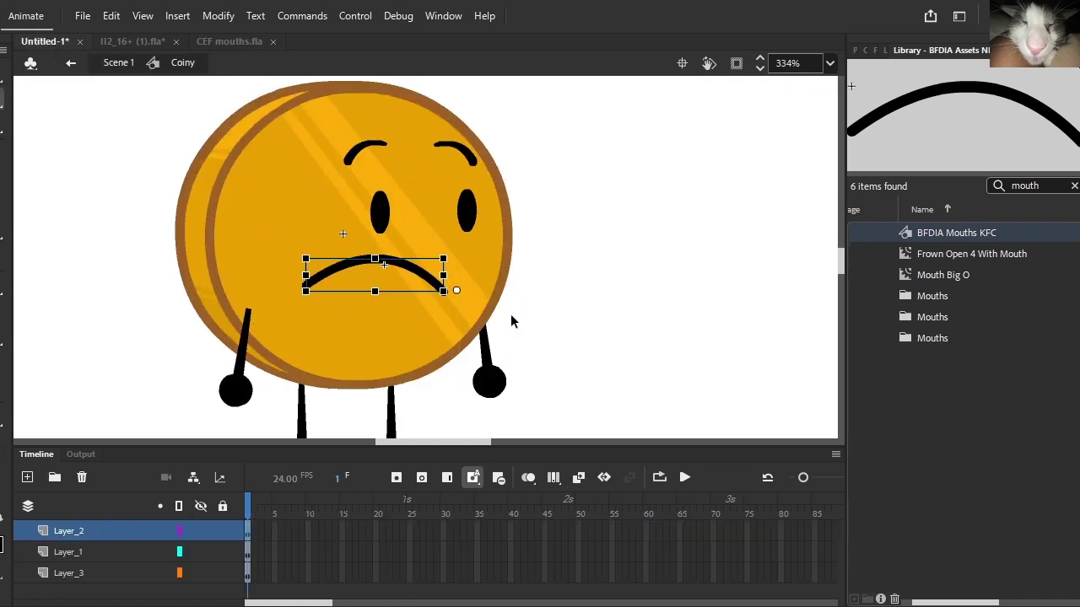
left_click(891, 55)
scroll(945, 363, "down", 10)
left_click(945, 363)
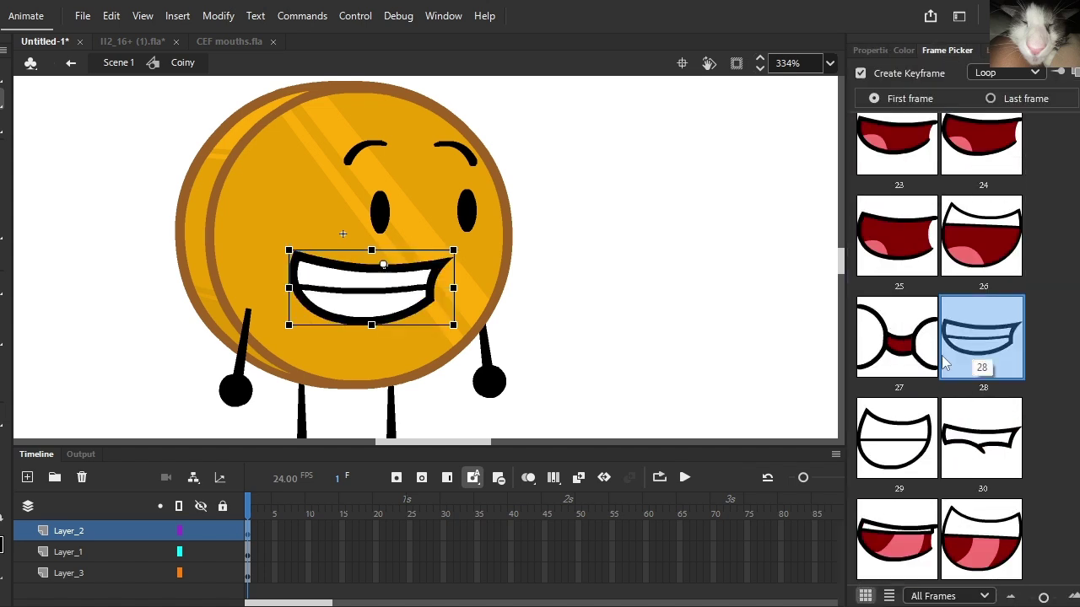
scroll(426, 291, "up", 2)
left_click_drag(399, 286, 416, 271)
left_click(587, 297)
scroll(587, 297, "down", 4)
scroll(532, 294, "up", 3)
left_click(519, 292)
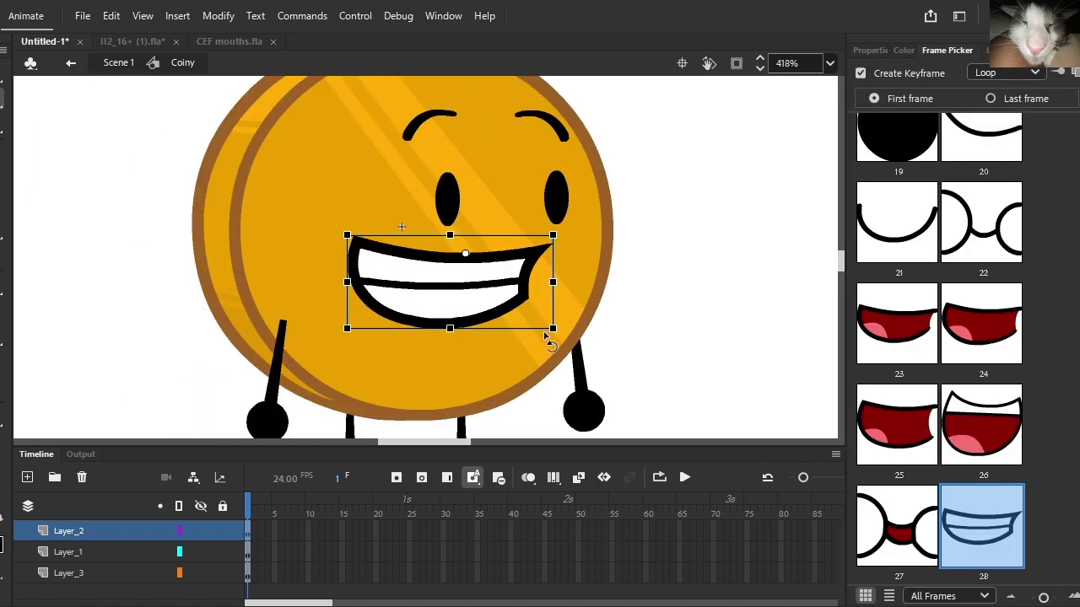
- Try tilting the grinning mouth slightly clockwise
left_click_drag(538, 335, 532, 340)
left_click(671, 275)
scroll(670, 275, "down", 2)
scroll(364, 254, "up", 2)
left_click(559, 307)
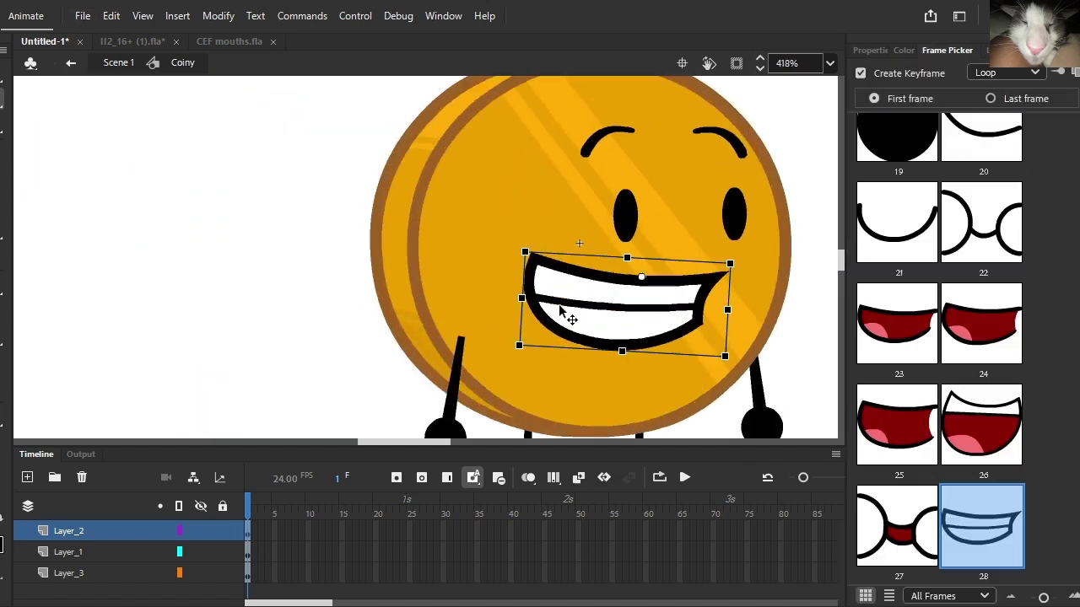
scroll(663, 318, "up", 3)
key("ctrl+z")
- Tilt the grinning mouth by a small clockwise angle and fine-tune its position below the eyes
scroll(778, 386, "up", 3)
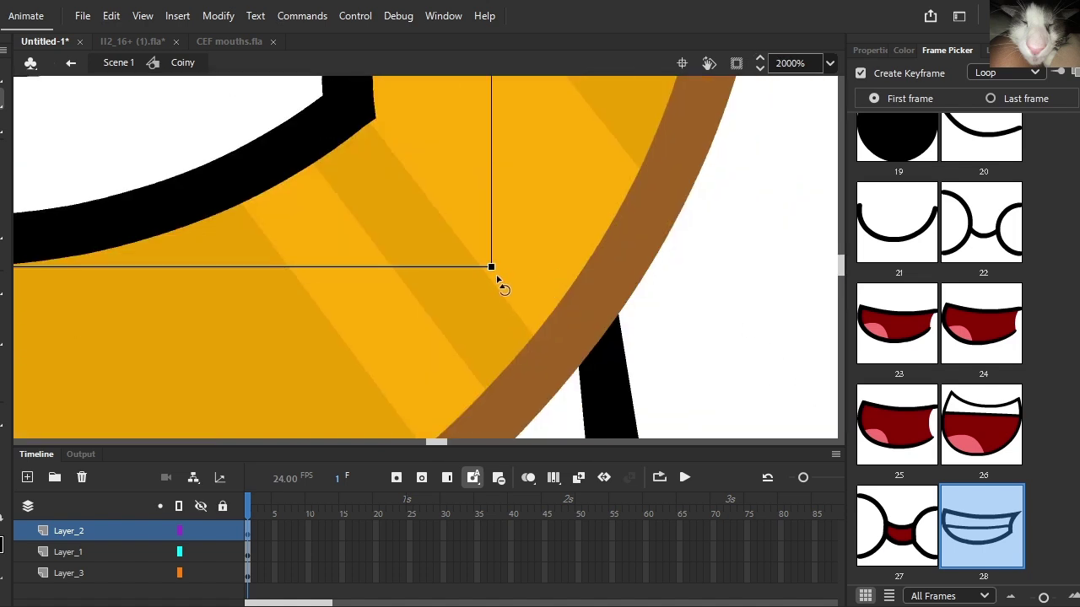
scroll(496, 287, "down", 6)
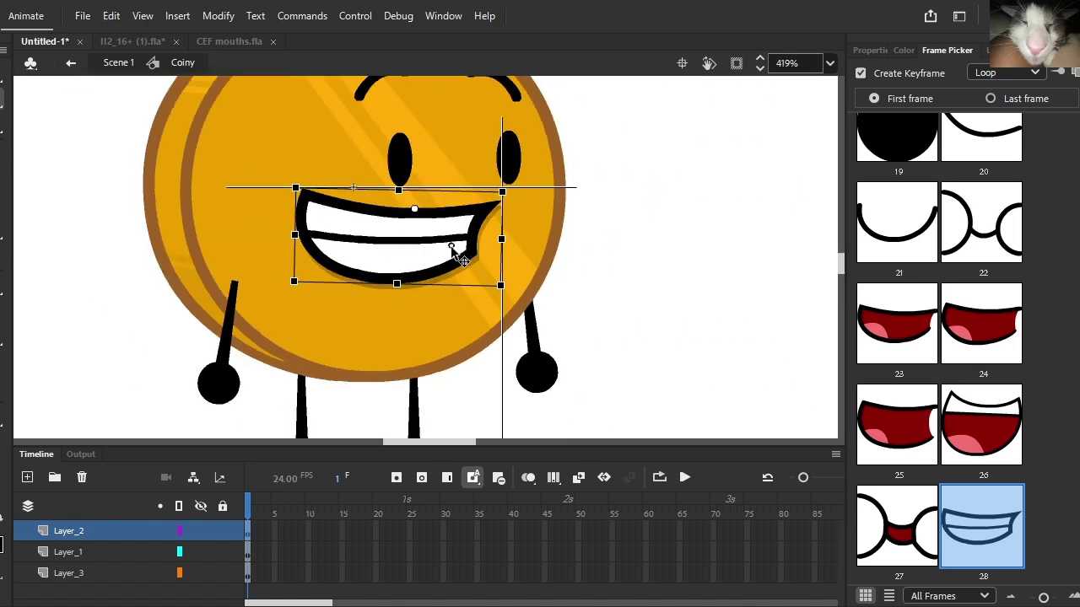
key("Down")
key("Up")
left_click(625, 279)
scroll(625, 278, "down", 4)
scroll(605, 243, "up", 4)
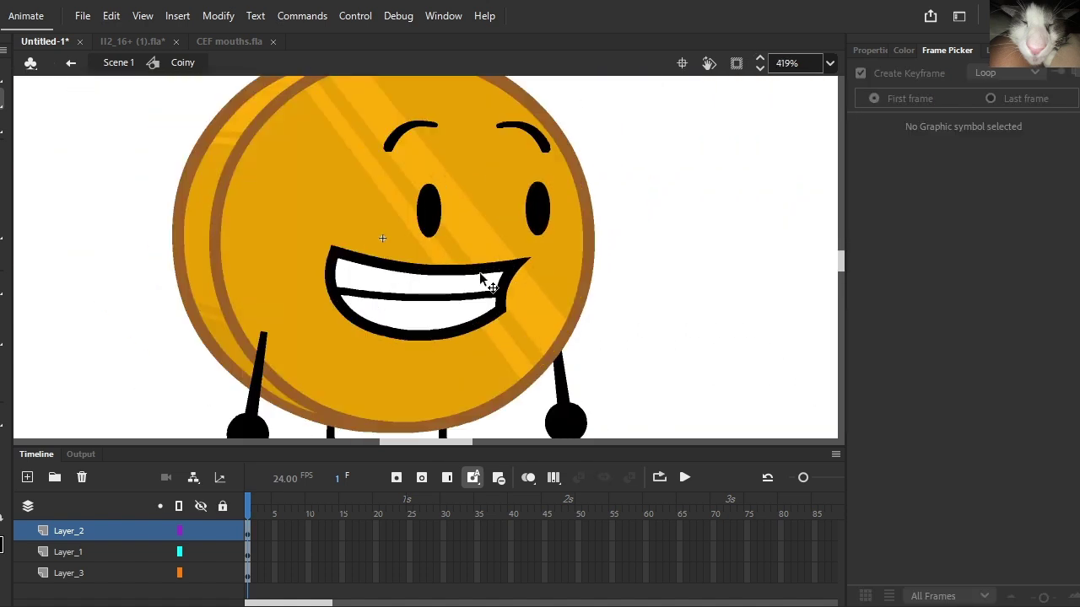
left_click_drag(480, 275, 479, 286)
left_click(600, 256)
scroll(593, 249, "down", 3)
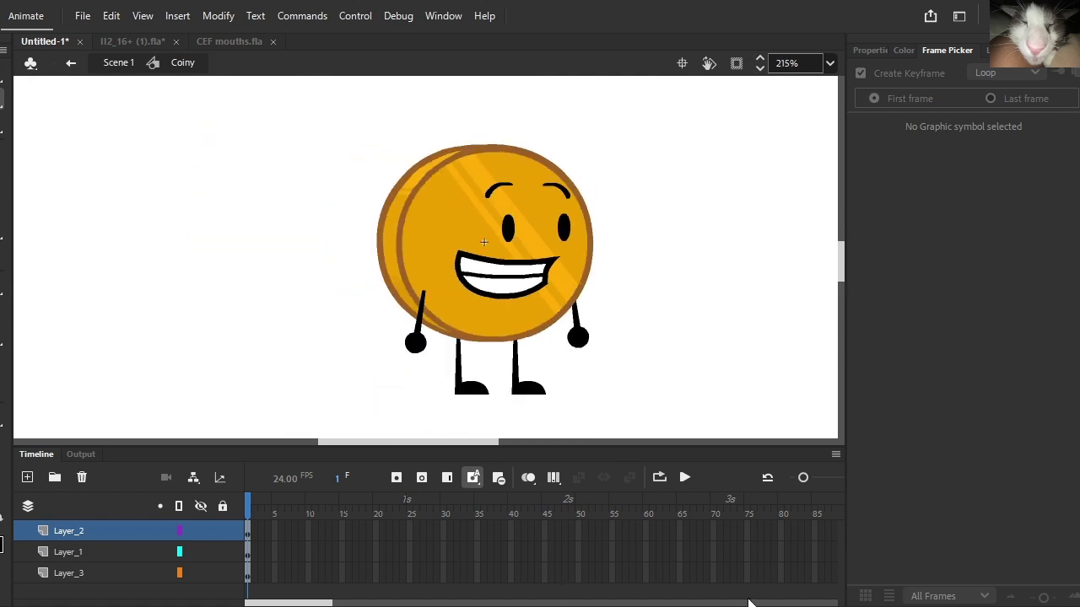
- Extend Layer_2, Layer_1 and Layer_3 of the Coiny symbol to frame 70
scroll(395, 287, "down", 2)
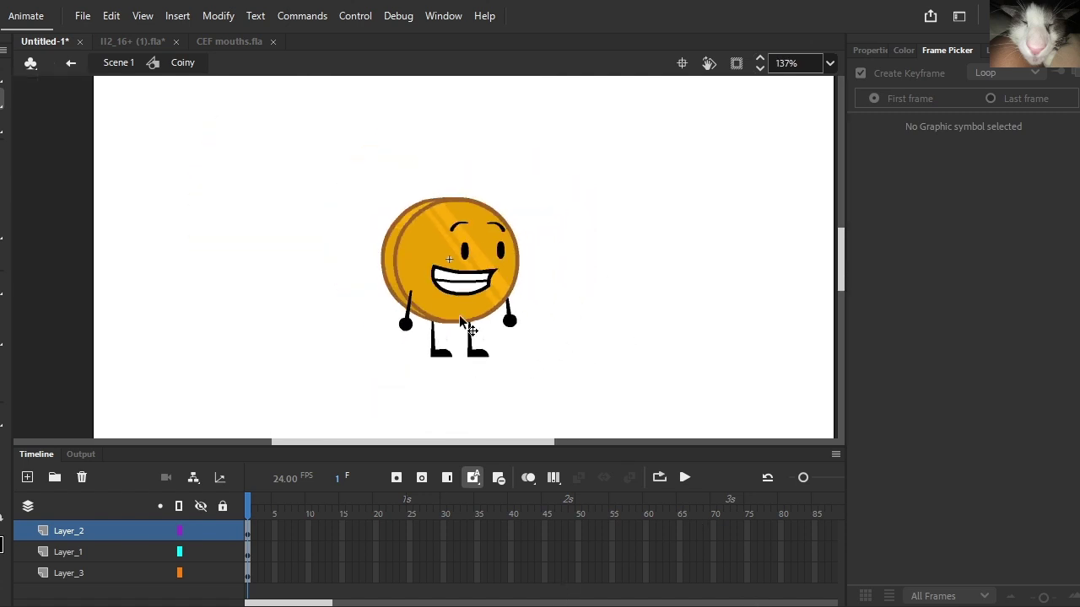
left_click(310, 554)
left_click_drag(353, 530, 715, 578)
key("F5")
- Return to Scene 1, extend its Layer_1 to frame 70, and go back to frame 1
left_click(139, 62)
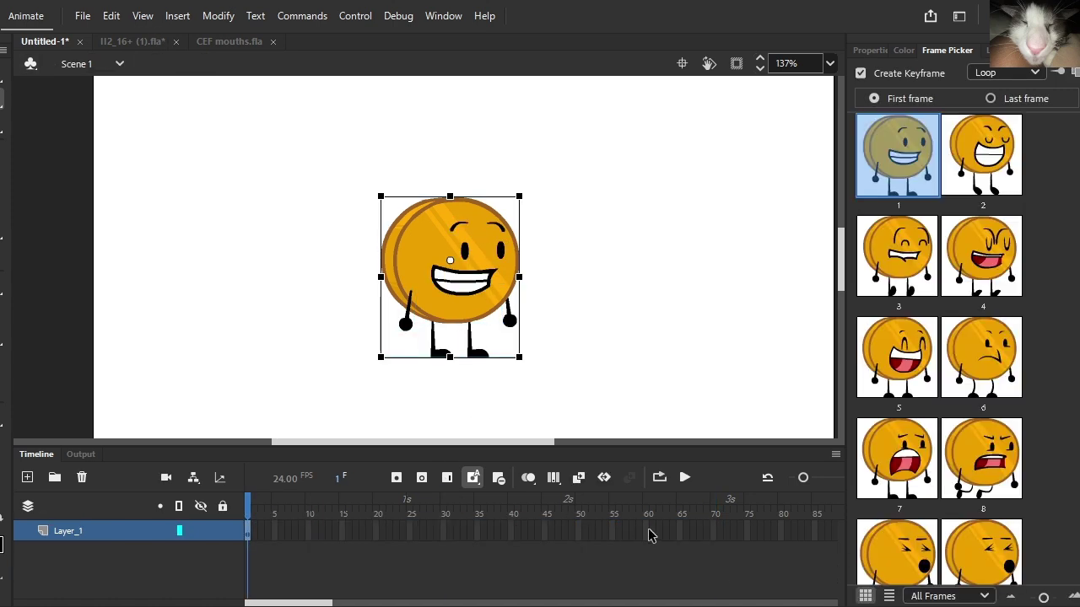
left_click(714, 533)
left_click(448, 477)
left_click_drag(430, 506, 248, 506)
- Inside the Coiny symbol, change every part except the coin body to a Graphic instance showing a single frame
double_click(433, 288)
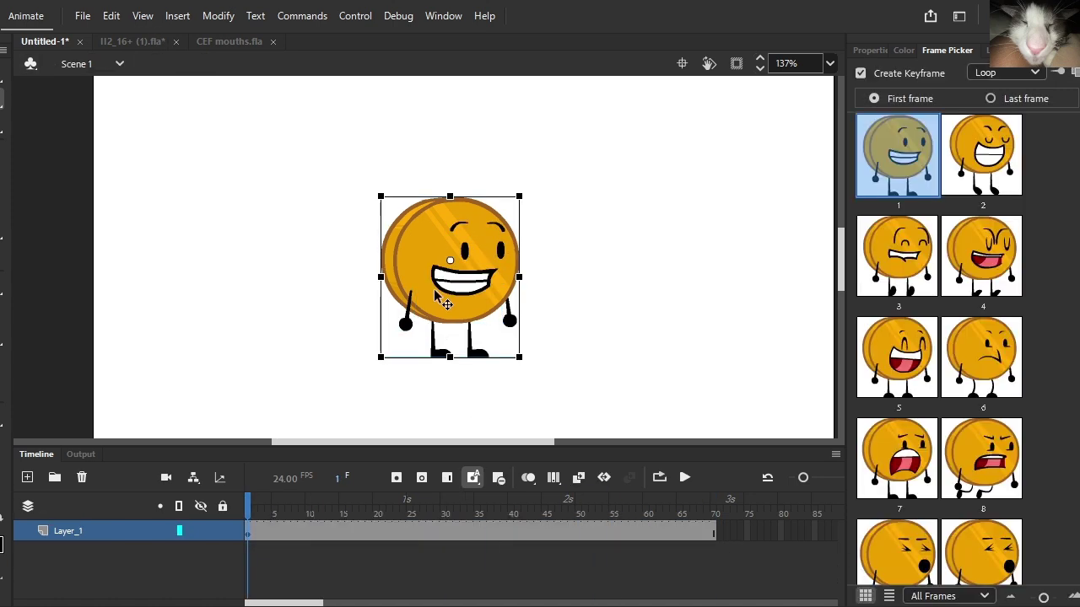
key("ctrl+a")
left_click(870, 51)
left_click(504, 274, "shift")
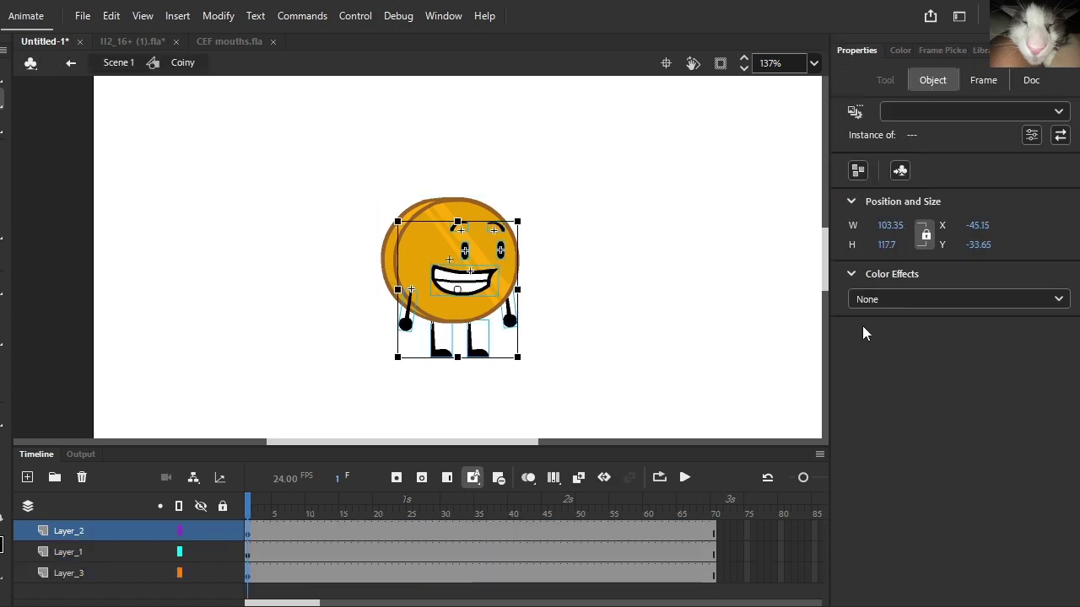
left_click(894, 111)
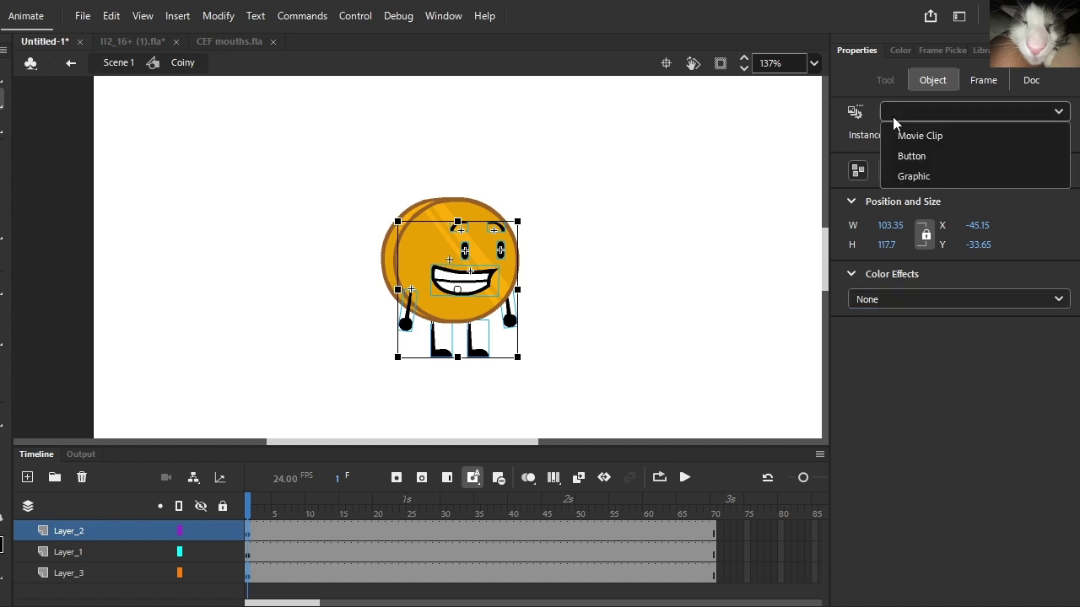
left_click(919, 175)
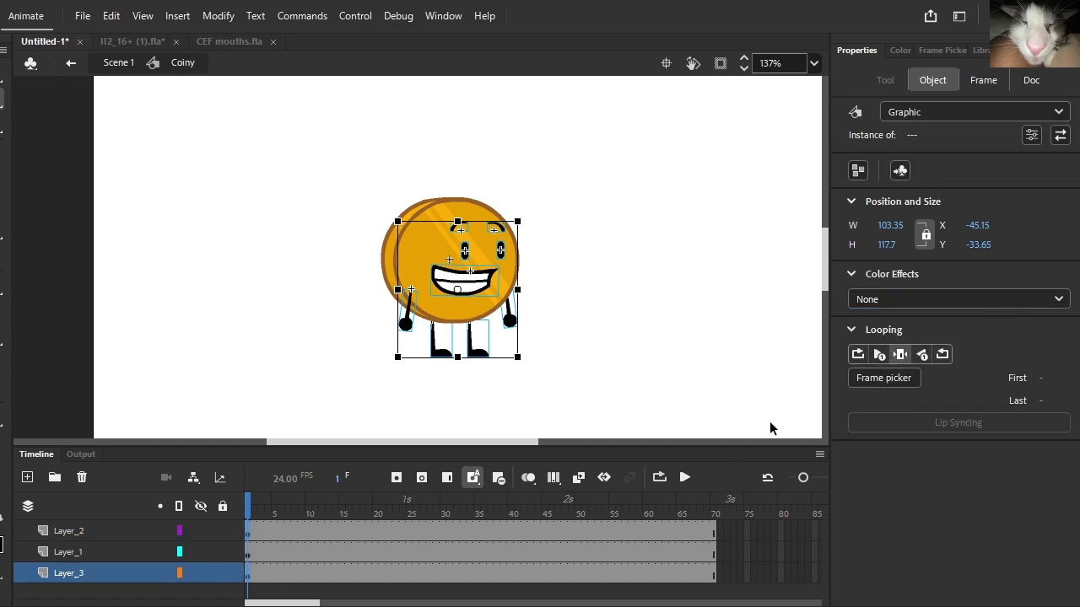
- Set both arms to loop from frame 1, preview the playback, and return to the first frame
left_click(512, 338)
left_click(511, 313)
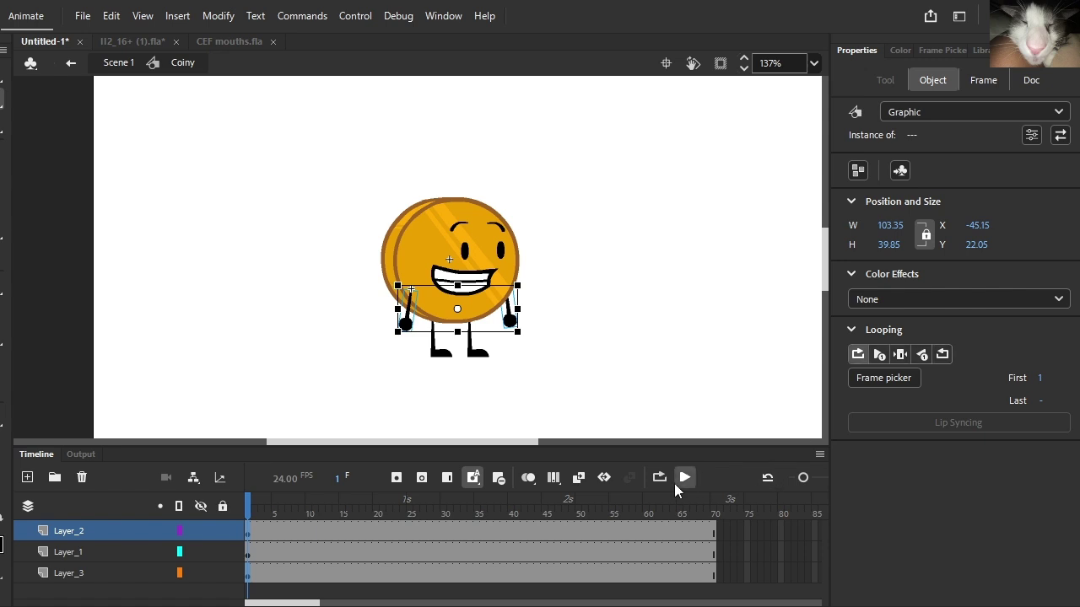
left_click(675, 486)
left_click_drag(381, 505, 247, 510)
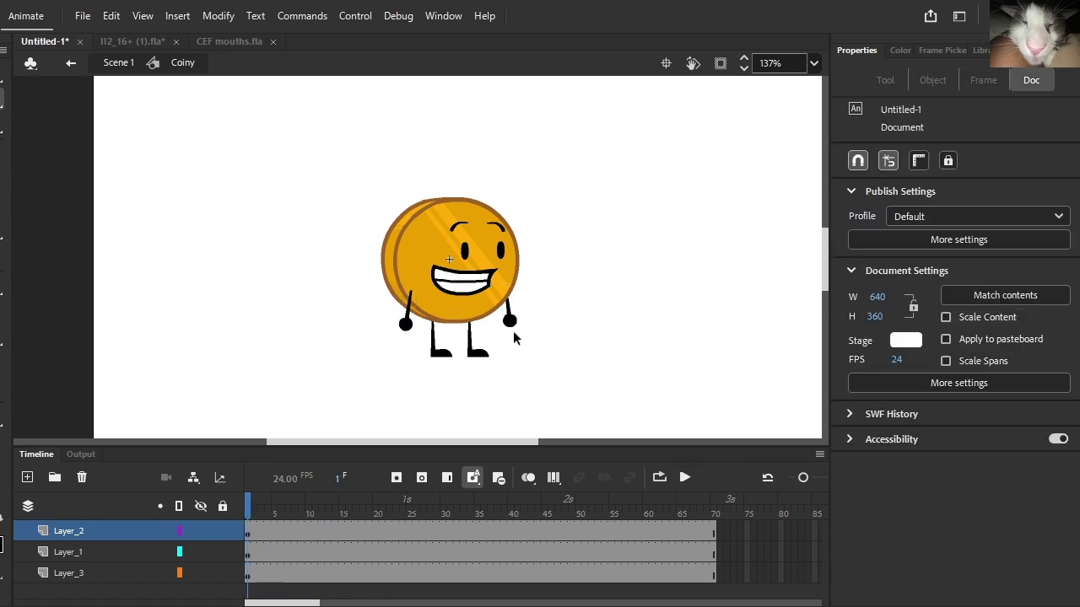
- Open the Arm Straight symbol, extend its layer to frame 70, and go to frame 11
double_click(510, 317)
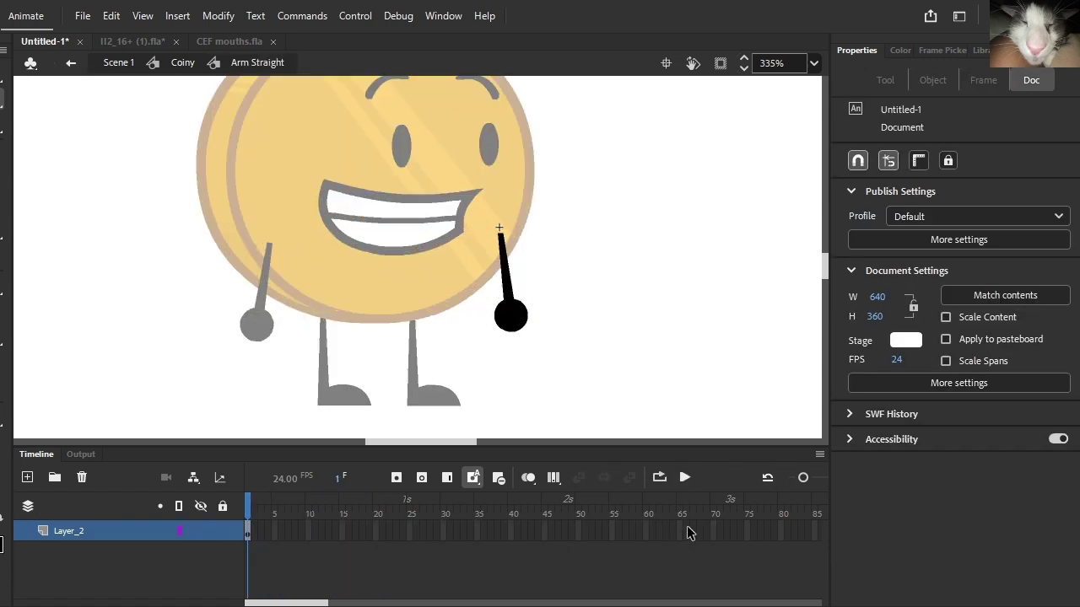
left_click(449, 479)
left_click_drag(339, 499, 315, 499)
- Key the arm at frame 11 and bend it outward into an elbow with the hand below the shoulder
left_click_drag(504, 261, 591, 323)
key("ctrl+z")
key("v")
left_click(533, 276)
scroll(517, 282, "up", 3)
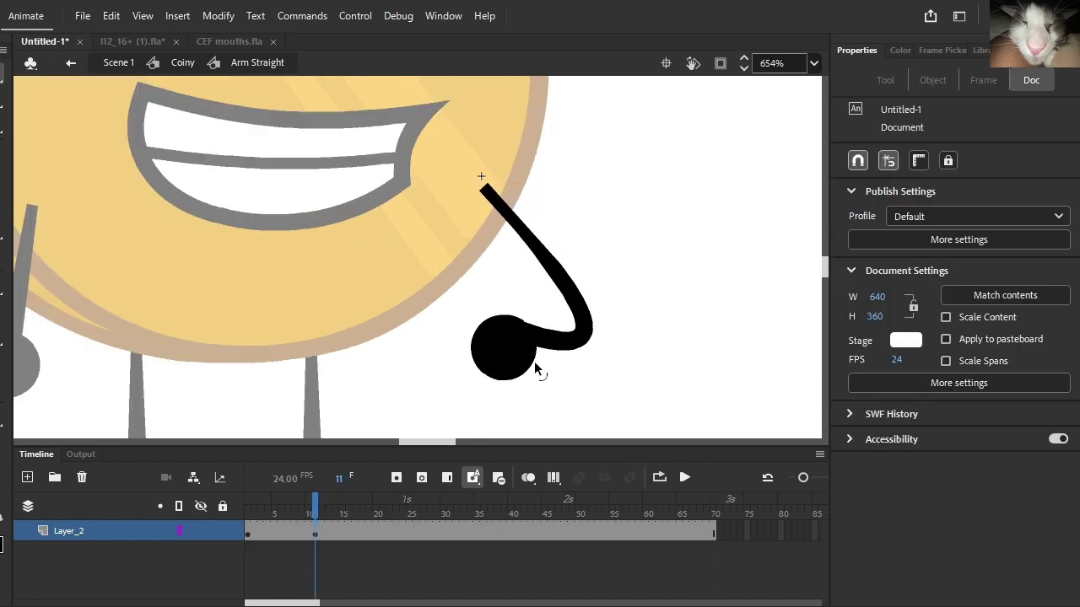
- Move the hand up against the coin's edge and curve the upper arm further outward
left_click(506, 356)
left_click_drag(506, 357, 438, 301)
left_click_drag(506, 338, 461, 304)
left_click_drag(520, 229, 553, 209)
key("ctrl+z")
mouse_move(519, 203)
left_mouse_down()
mouse_move(526, 183)
mouse_move(566, 168)
mouse_move(571, 210)
mouse_move(598, 241)
left_mouse_up()
- Straighten the bent arm's stroke three times and apply Optimize Curves to it
left_click(625, 287)
left_click(974, 518)
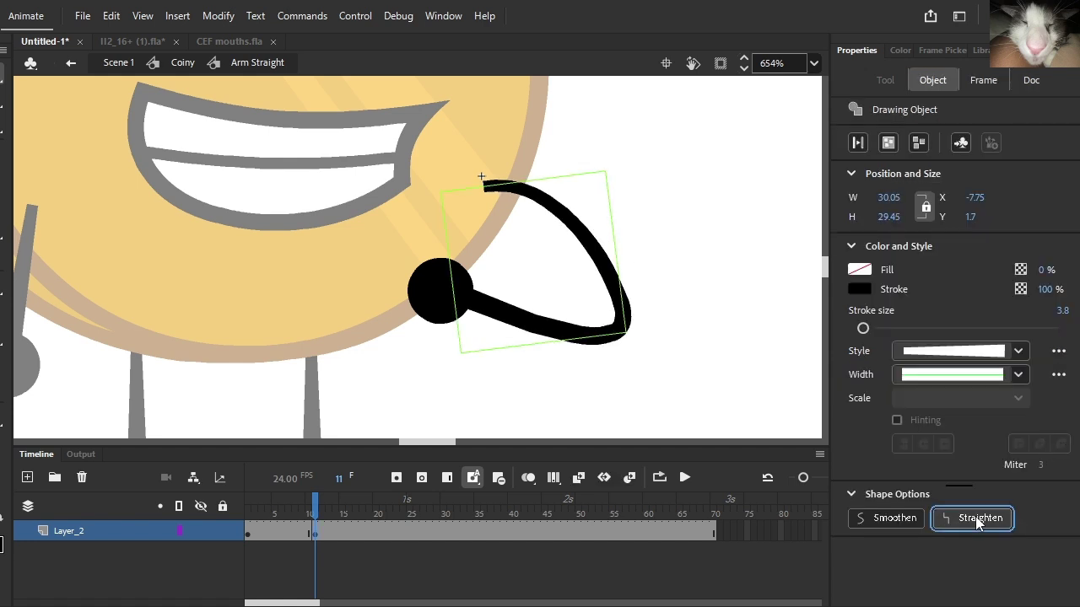
left_click(973, 518)
left_click(973, 518)
left_click(217, 15)
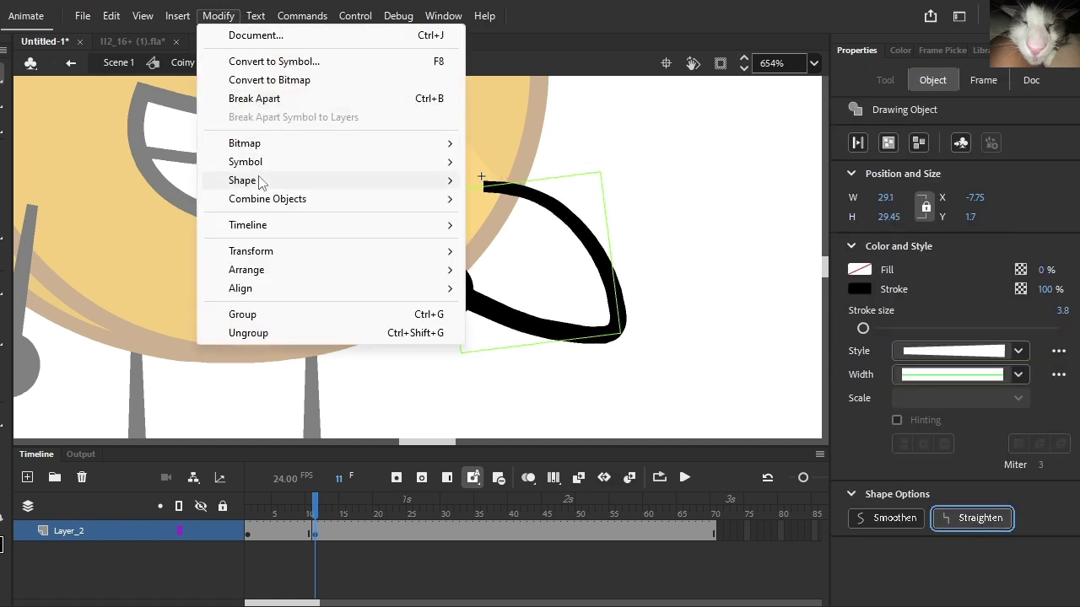
mouse_move(266, 181)
left_click(599, 257)
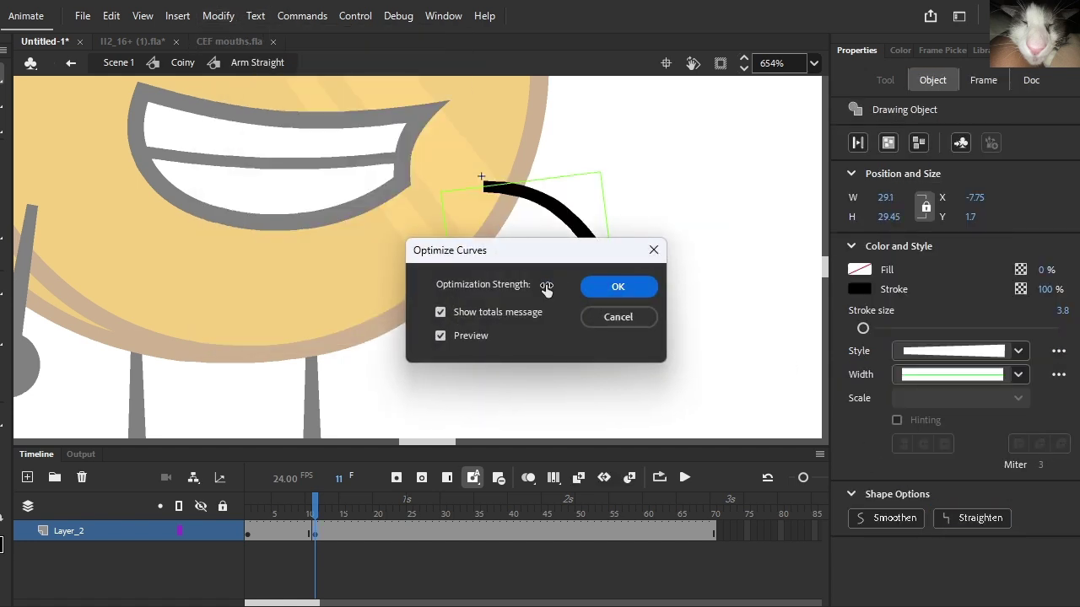
left_click(618, 286)
- Smoothen the bent arm's stroke at frame 11
left_click(618, 391)
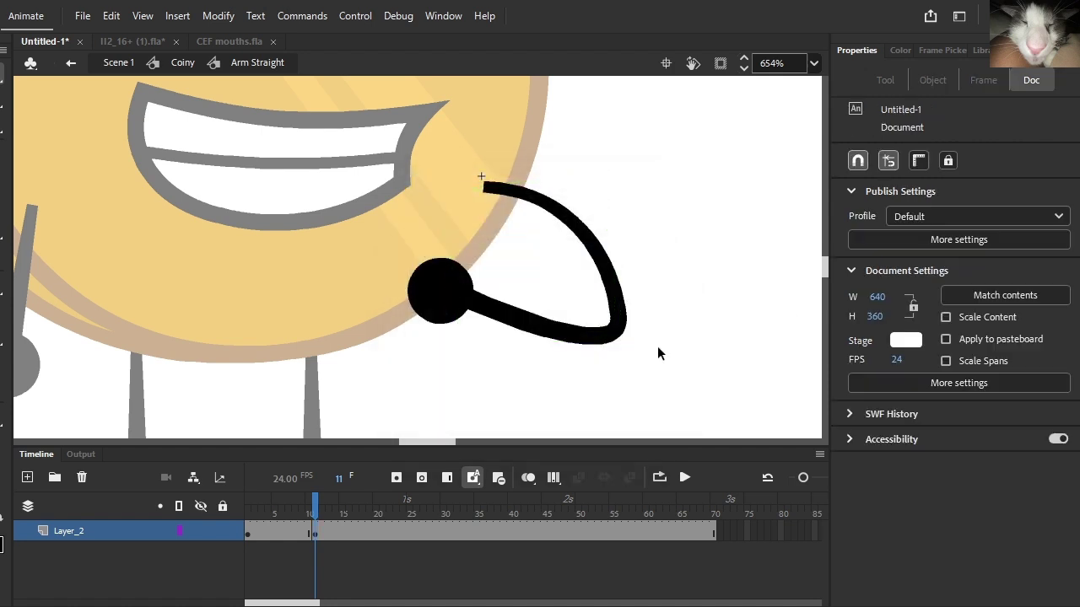
left_click(885, 522)
left_click(884, 523)
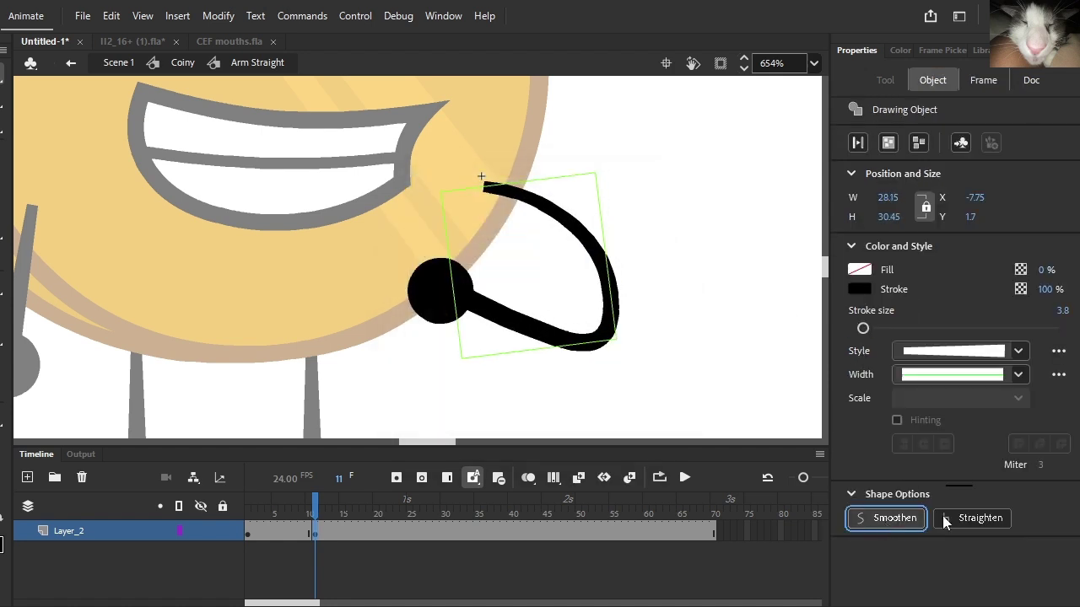
- Straighten the bent arm's stroke at frame 11 twice, and smoothen it several times
left_click(941, 520)
left_click(948, 523)
left_click(911, 517)
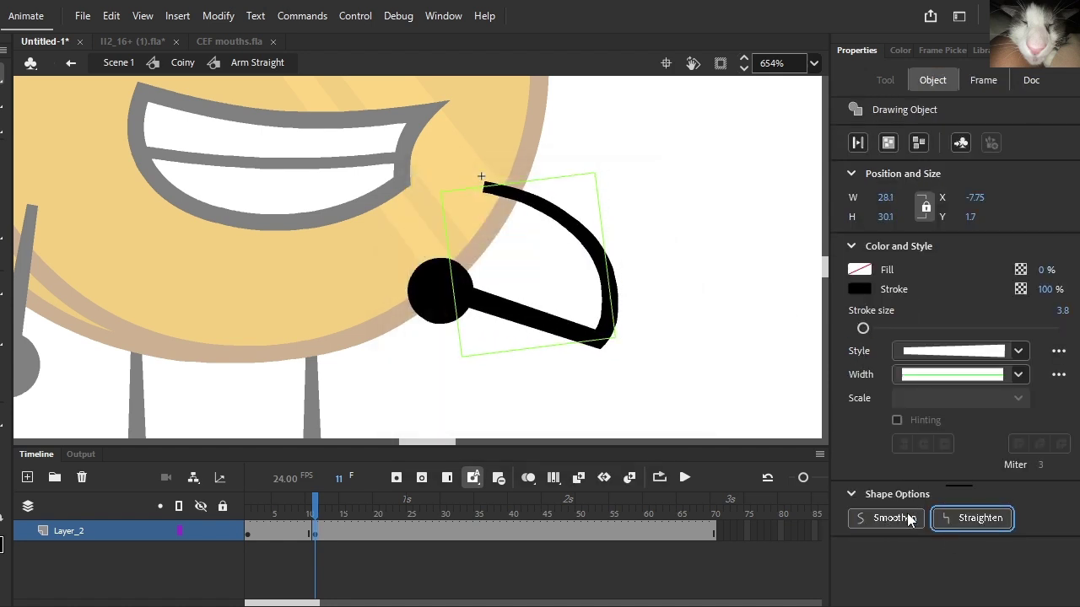
left_click(909, 517)
left_click(910, 518)
left_click(909, 519)
left_click(911, 515)
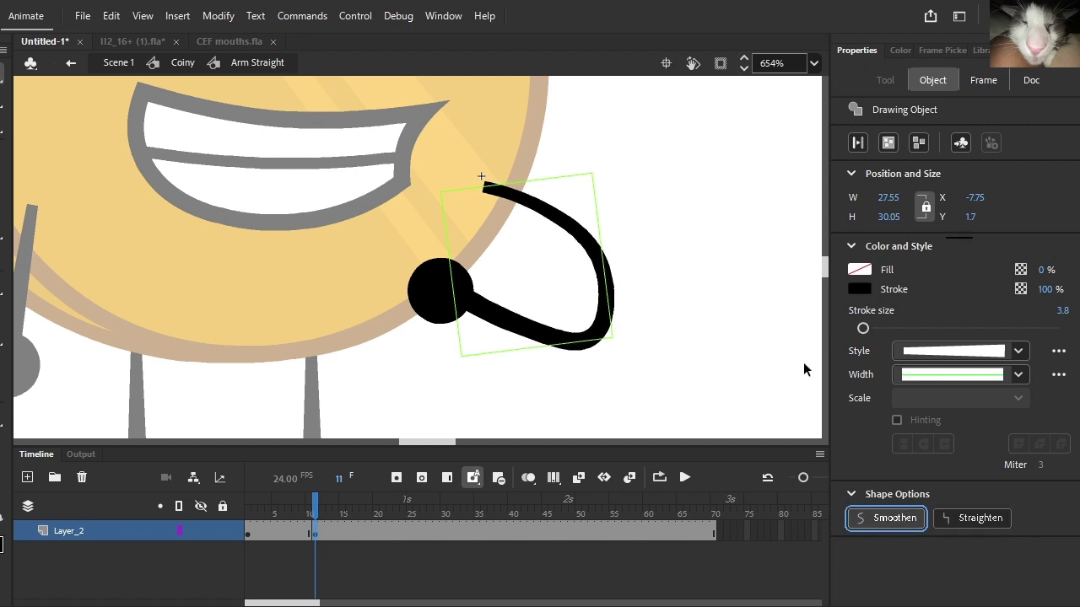
- Try bending the elbow and step back through the edits to where the arm's end is detached from the hand
left_click(807, 369)
mouse_move(552, 353)
left_mouse_down()
mouse_move(549, 361)
mouse_move(593, 320)
left_mouse_up()
key("ctrl+z")
key("ctrl+z")
key("ctrl+z")
key("ctrl+z")
key("ctrl+z")
key("ctrl+z")
key("ctrl+z")
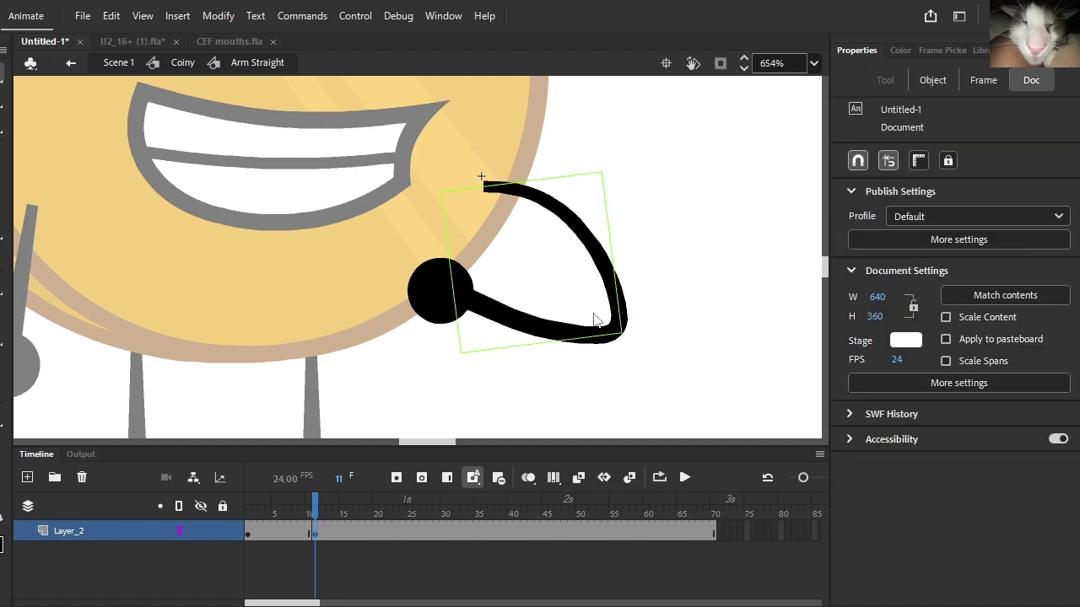
key("ctrl+y")
key("ctrl+y")
key("ctrl+y")
key("ctrl+y")
key("ctrl+y")
key("ctrl+y")
key("ctrl+y")
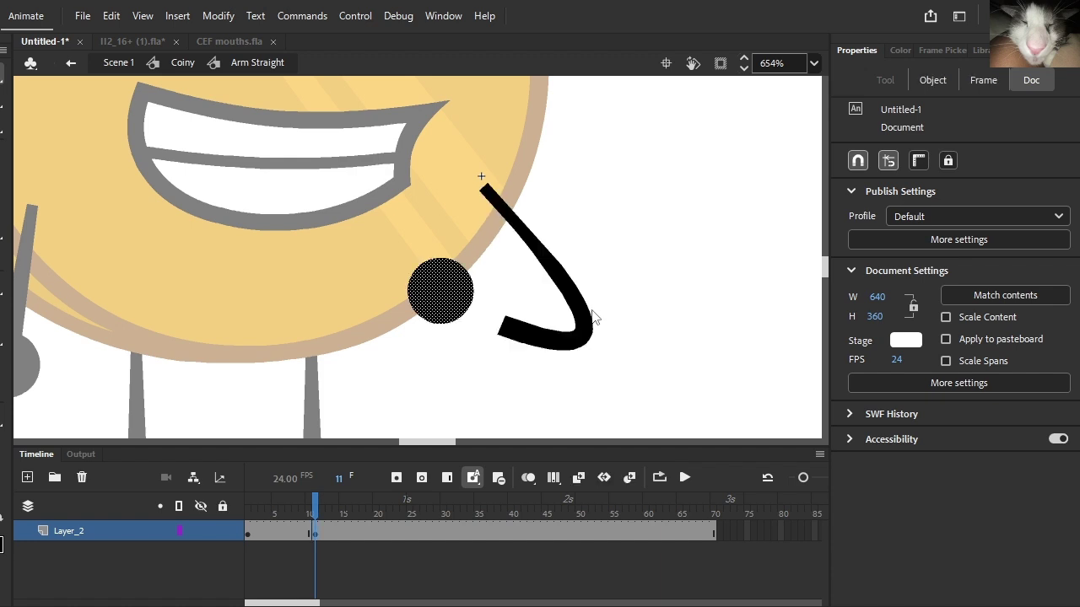
- Rejoin the arm to the hand and reshape it into a compact elbow starting at the coin's edge
left_click_drag(581, 316, 596, 288)
key("ctrl+z")
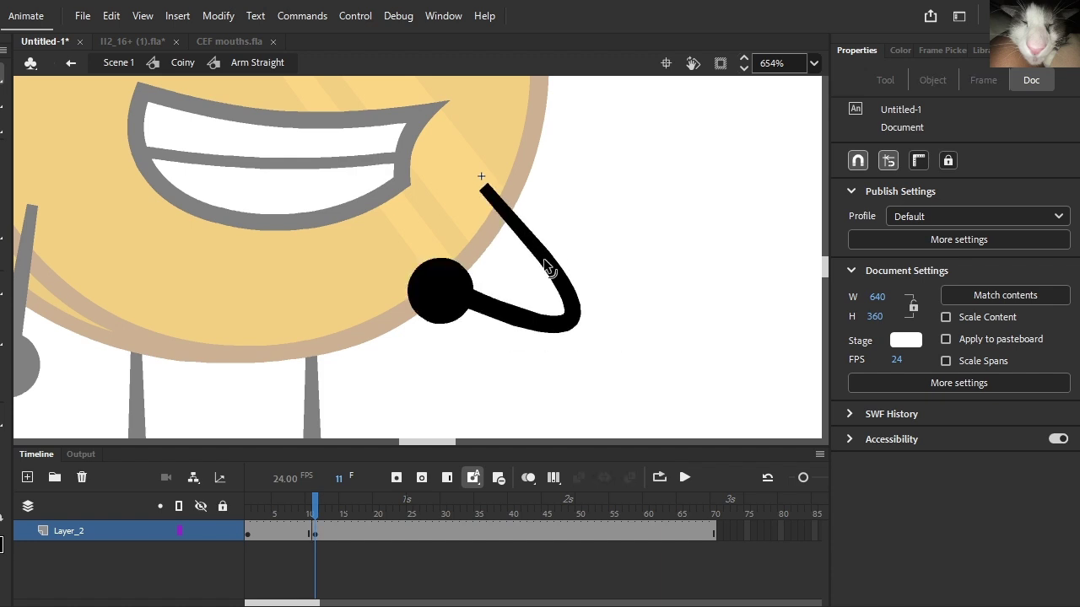
left_click_drag(545, 261, 510, 225)
left_click_drag(488, 187, 504, 201)
left_click_drag(543, 277, 565, 311)
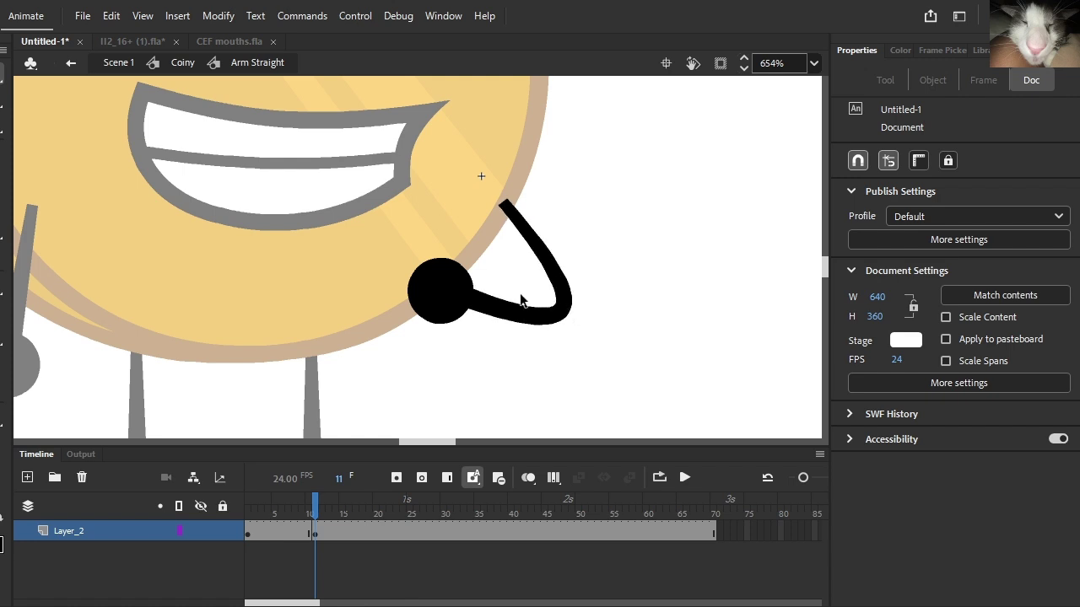
- Try different bends for the forearm and upper arm at frame 11, undoing the last two
left_click(451, 289)
left_click(471, 308)
left_click_drag(466, 302, 498, 344)
left_click_drag(541, 271, 580, 212)
left_click_drag(587, 260, 597, 217)
scroll(596, 217, "down", 4)
key("ctrl+z")
key("ctrl+z")
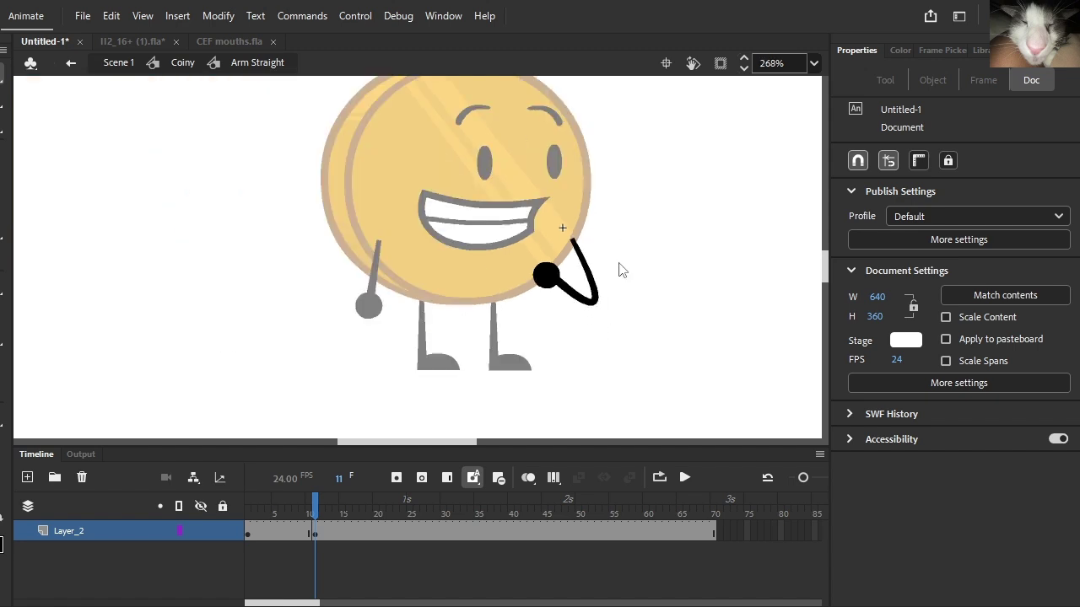
scroll(601, 285, "up", 3)
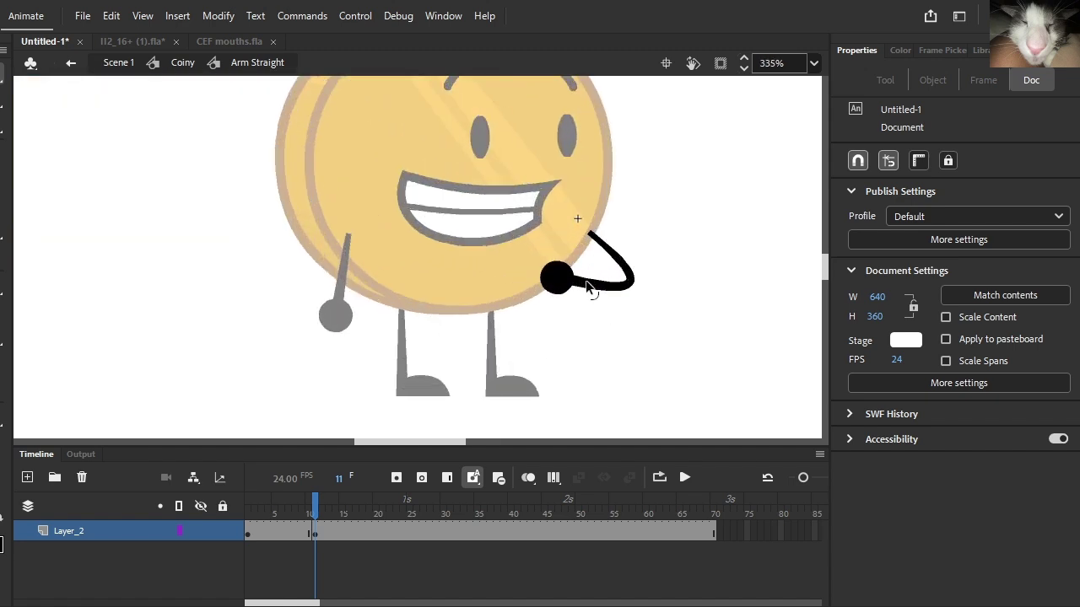
- Try to create a shape tween between the arm poses at frames 1 and 11
left_click(289, 506)
left_click(295, 536)
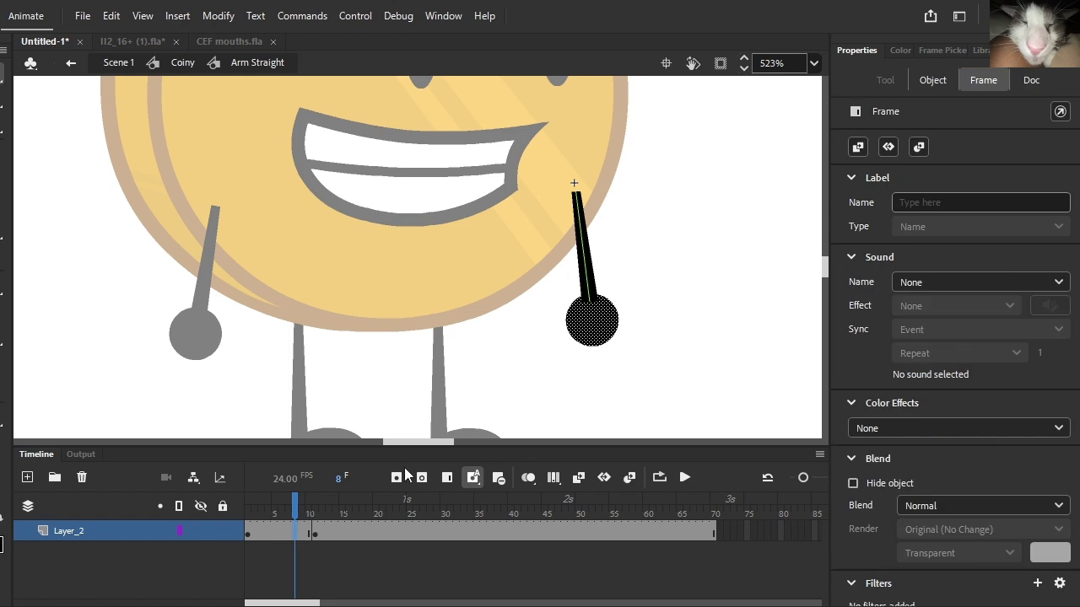
left_click(629, 478)
left_click_drag(252, 493, 275, 498)
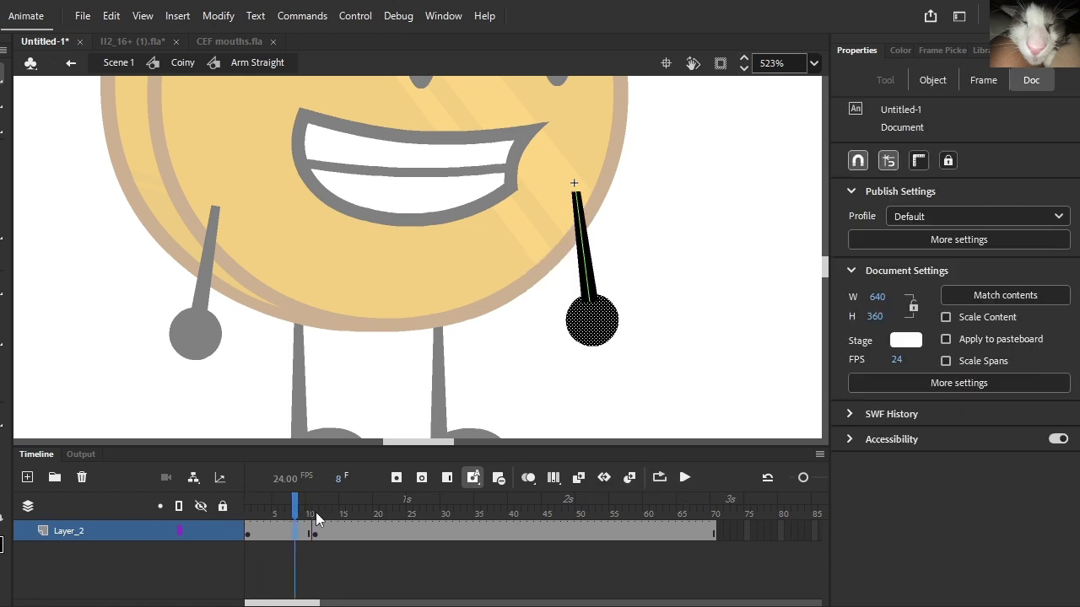
- Clear the bent arm's keyframe at frame 11 and return to frame 1
left_click(314, 531)
right_click(315, 531)
left_click(379, 191)
left_click(248, 498)
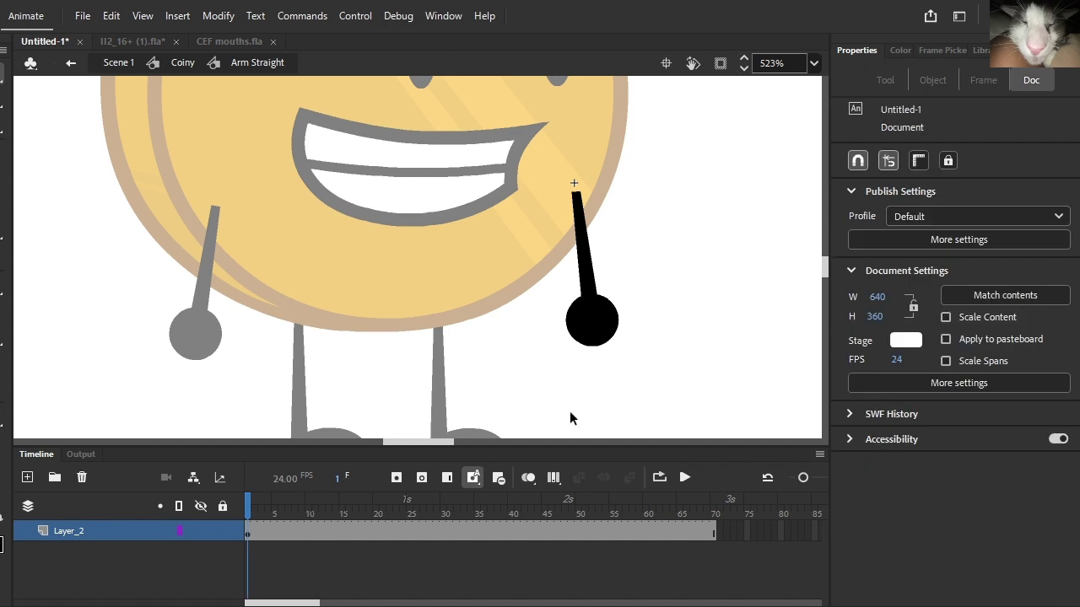
- Distribute the arm stroke and the hand to separate layers at frame 1
double_click(592, 329)
right_click(640, 321)
left_click(629, 211)
double_click(597, 329)
right_click(599, 350)
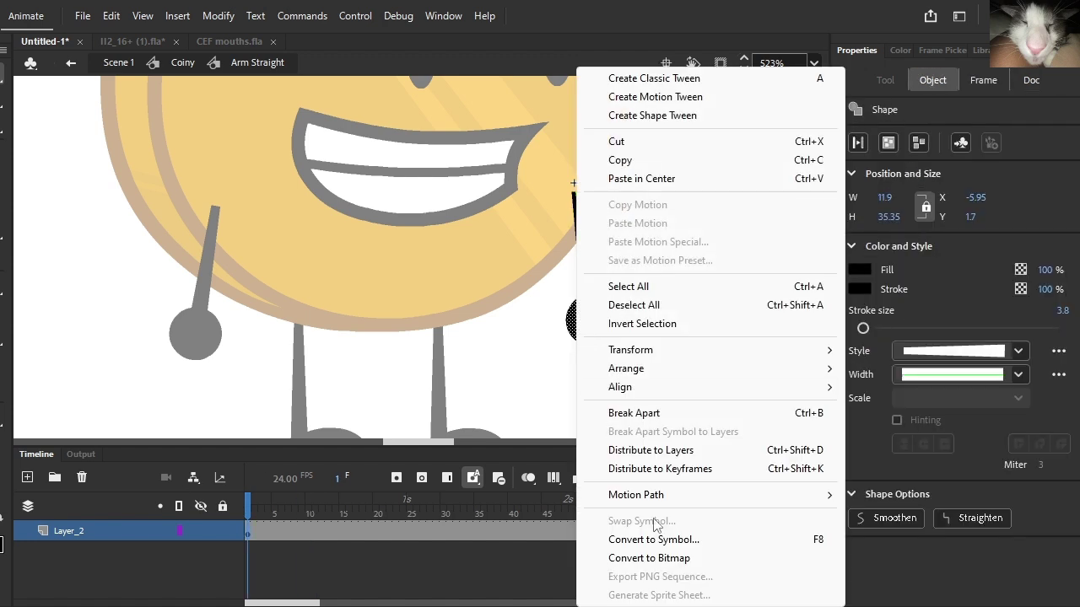
left_click(683, 448)
left_click(456, 416)
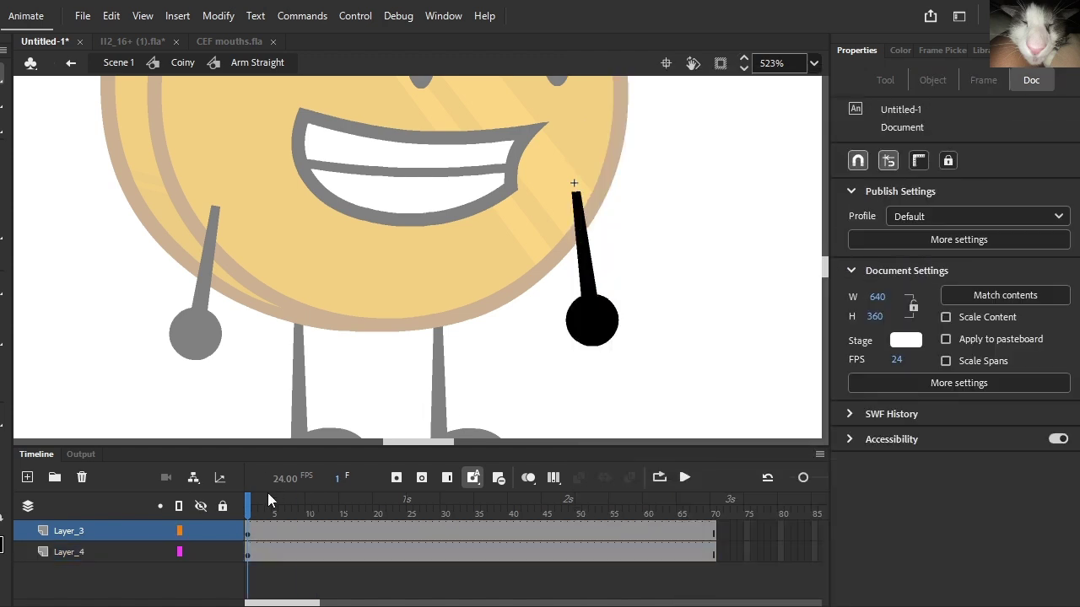
- Key the arm and hand layers at frame 12, bending the elbow outward and placing the hand against the coin's edge
left_click_drag(249, 509, 317, 518)
left_click_drag(588, 267, 653, 284)
left_click_drag(608, 326, 554, 276)
left_click(601, 290)
left_click(573, 312)
scroll(593, 309, "down", 3)
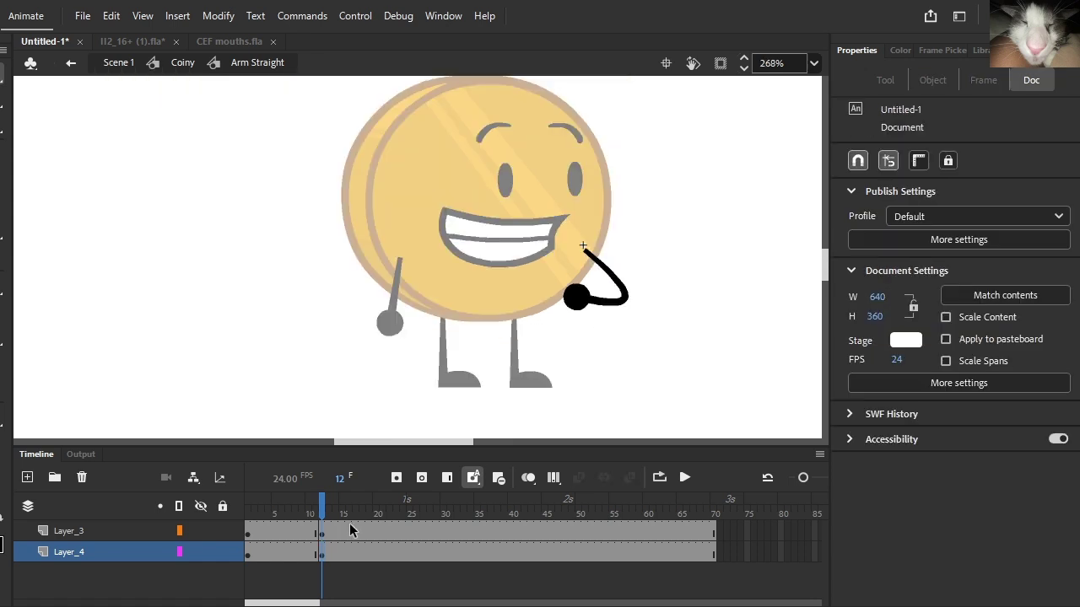
- Create shape tweens on both the arm and hand layers between frames 1 and 12
left_click(284, 538)
left_click(283, 538)
left_click(630, 479)
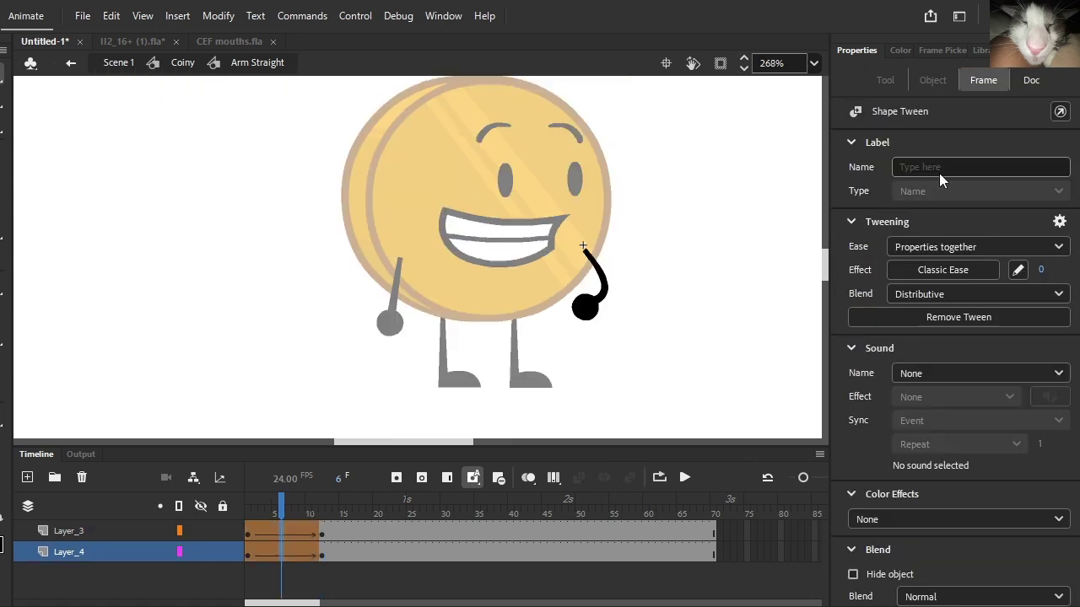
- Add a new custom ease to the shape tweens and bend its curve into an S that starts and ends slowly
left_click(952, 272)
left_click(578, 357)
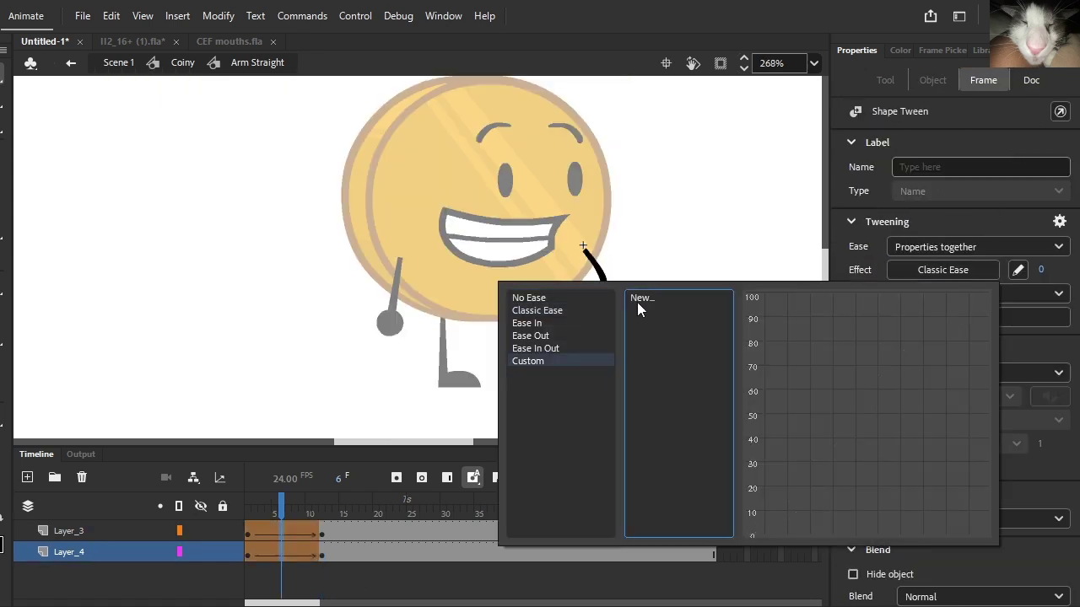
left_click(639, 300)
left_click(437, 530)
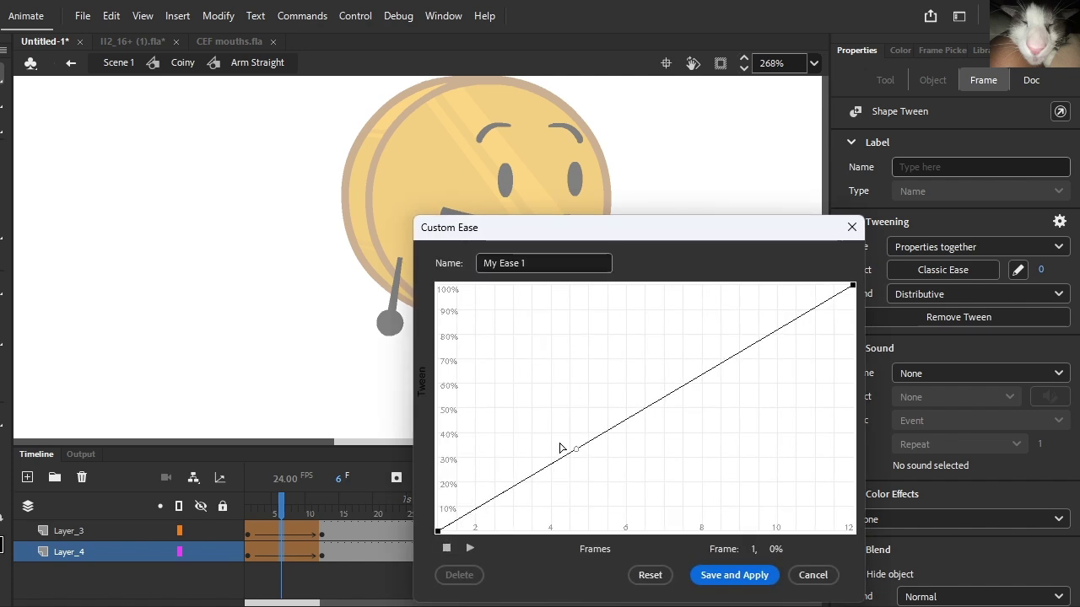
left_click_drag(576, 450, 677, 531)
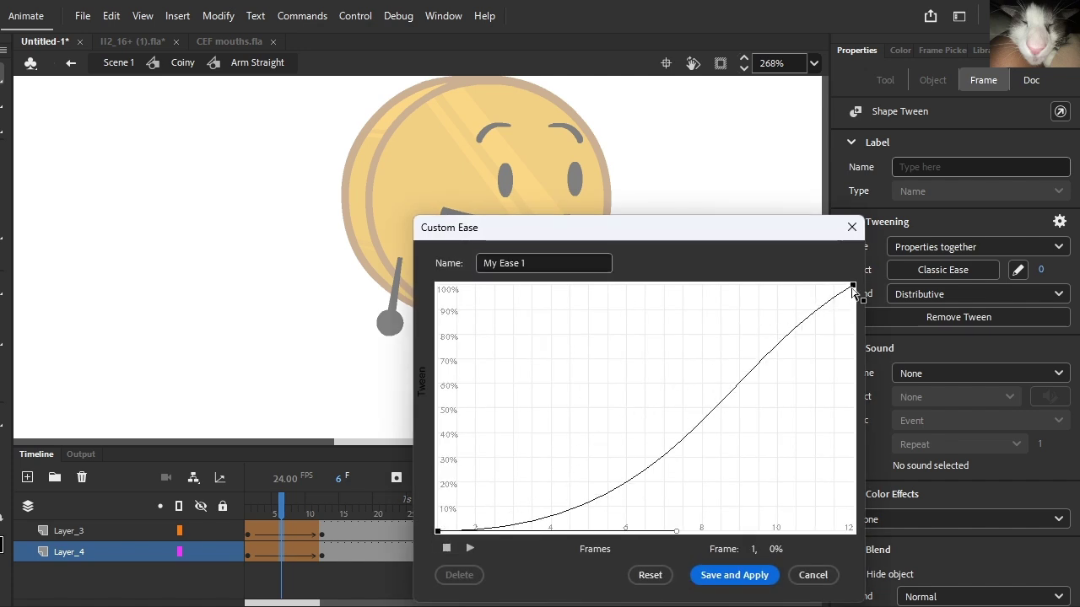
left_click(852, 287)
left_click_drag(715, 368, 609, 244)
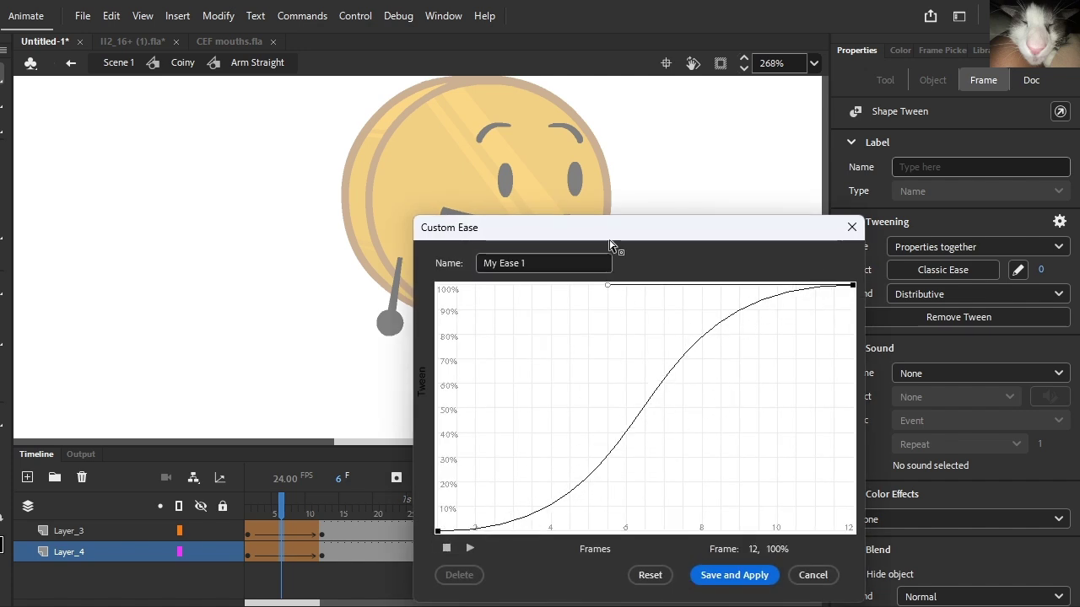
left_click(437, 530)
left_click_drag(675, 531, 708, 513)
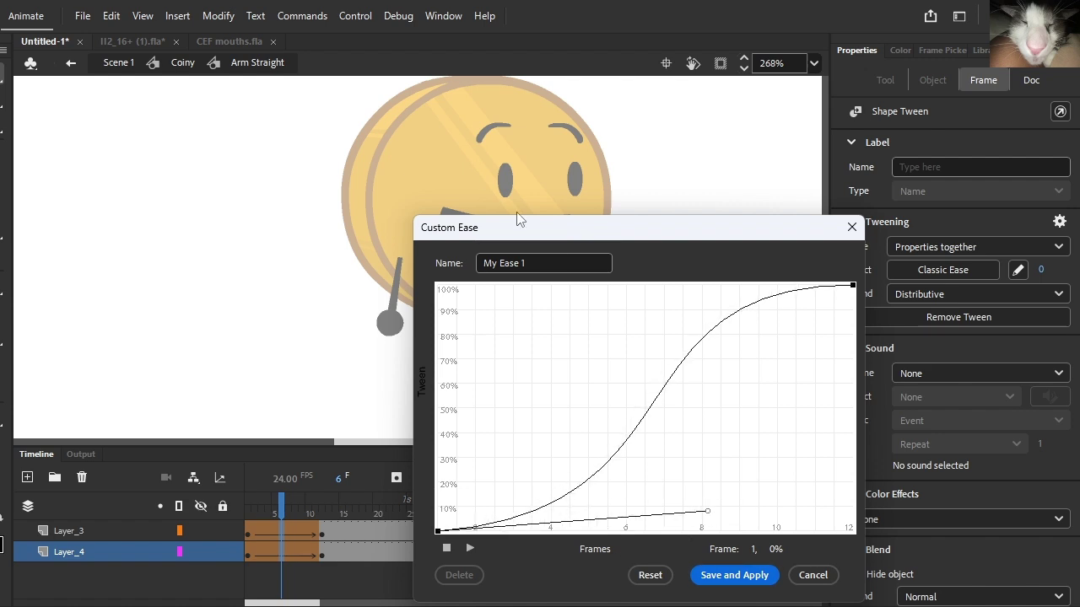
- Name the custom ease, save and apply it, and play the arm tween from frame 1
left_click(539, 263)
type("MICHEAL HUA")
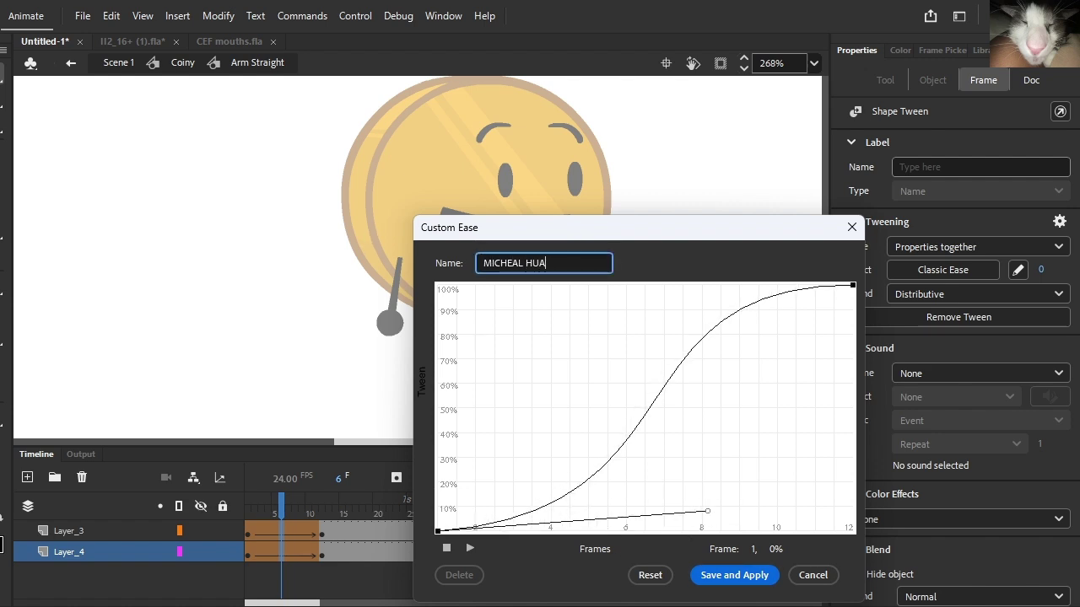
type("NG TWENE")
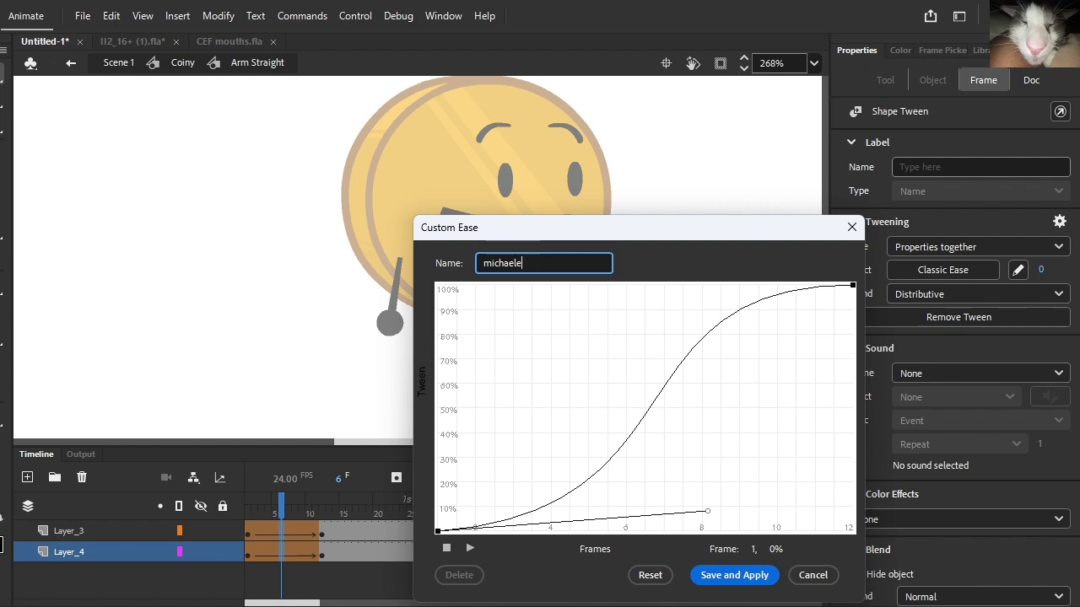
left_click(727, 579)
left_click_drag(277, 506, 247, 506)
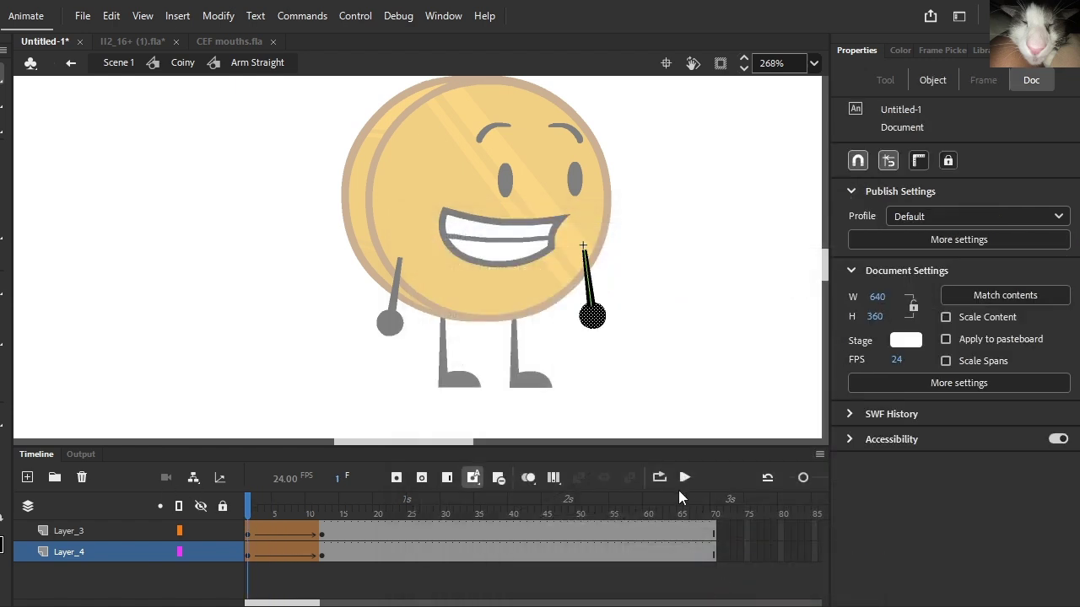
left_click(684, 479)
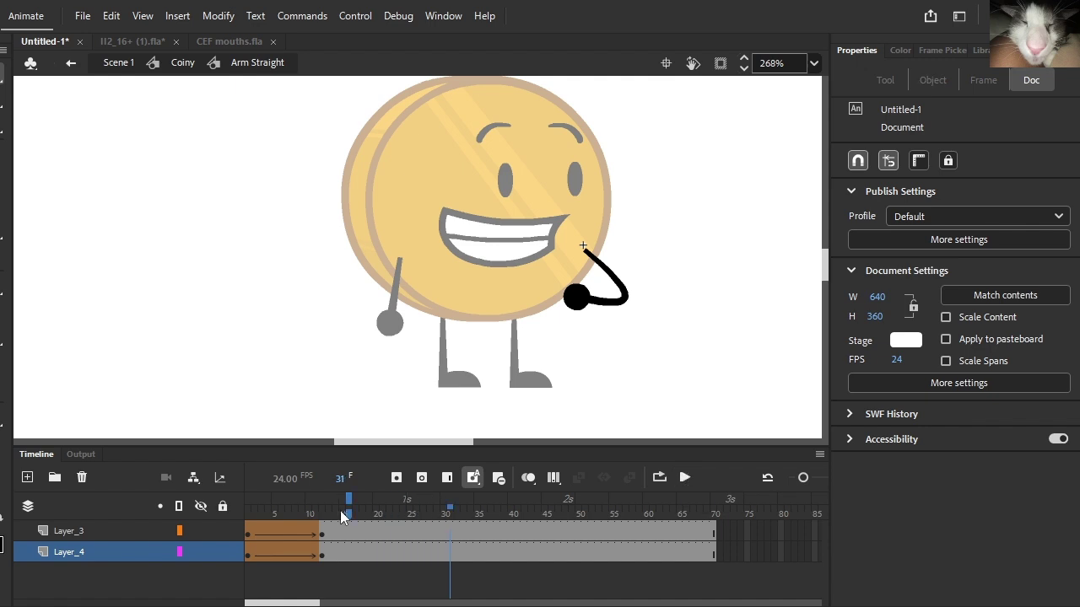
left_click(275, 509)
- Insert keyframes for the arm and the hand at frame 20
left_click_drag(275, 508, 377, 511)
scroll(565, 285, "up", 3)
left_click(580, 277)
left_click(557, 283, "shift")
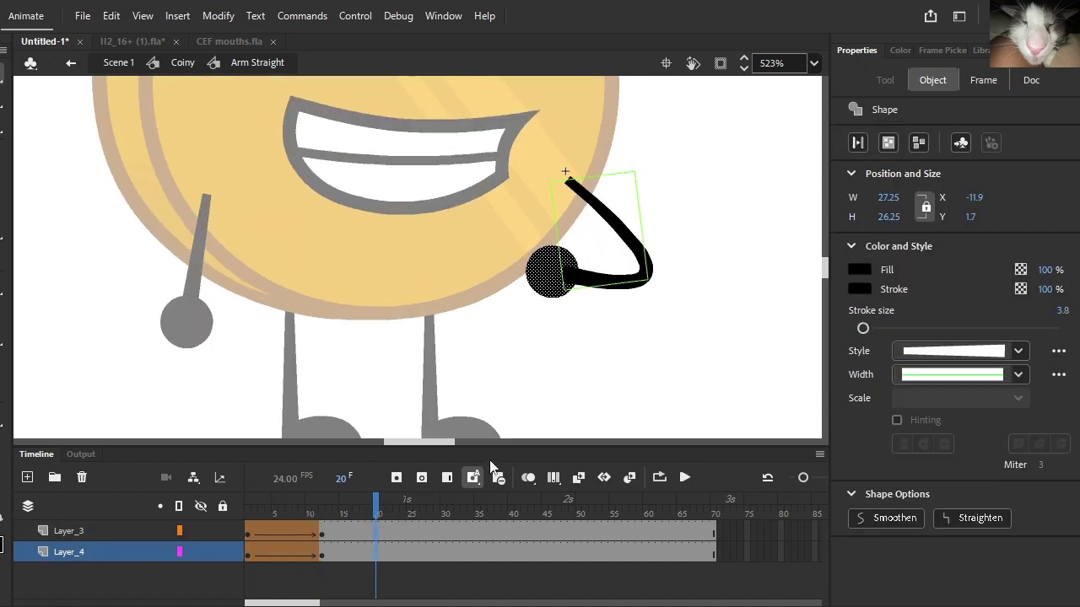
left_click(402, 477)
- At frame 25, raise the hand away from the coin, attach the arm's end to it and curve the arm downward
left_click(411, 509)
left_click_drag(547, 281, 715, 196)
left_click(568, 275)
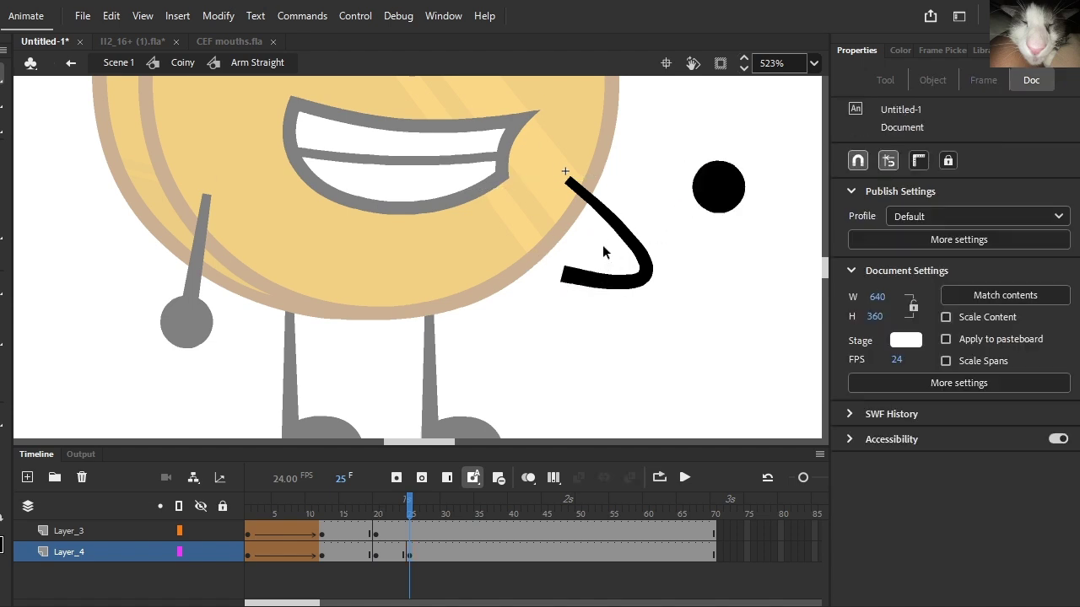
mouse_move(563, 276)
left_mouse_down()
mouse_move(624, 282)
mouse_move(724, 183)
left_mouse_up()
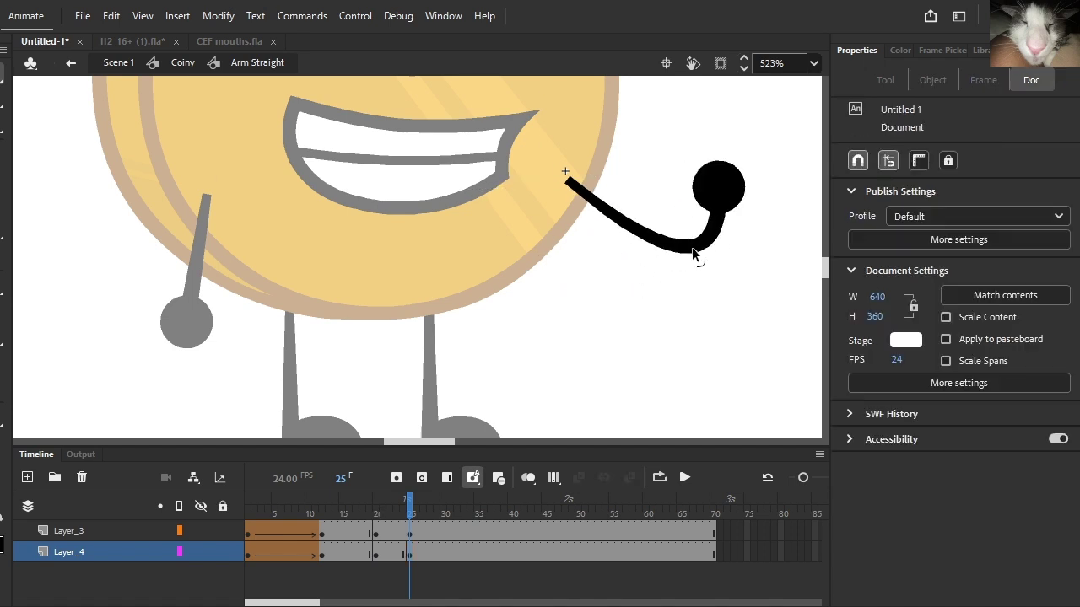
left_click_drag(693, 250, 662, 248)
left_click(662, 250)
left_click(762, 185)
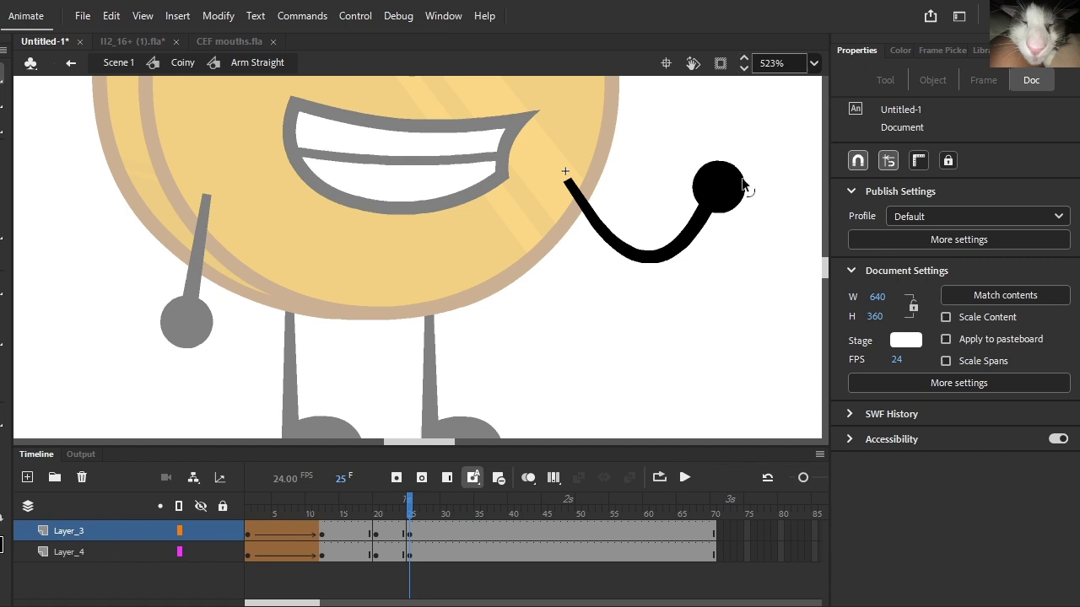
- Try to pull a notch into the hand's outline at frame 25 to form a thumb
left_click_drag(737, 170, 702, 182)
scroll(724, 186, "up", 4)
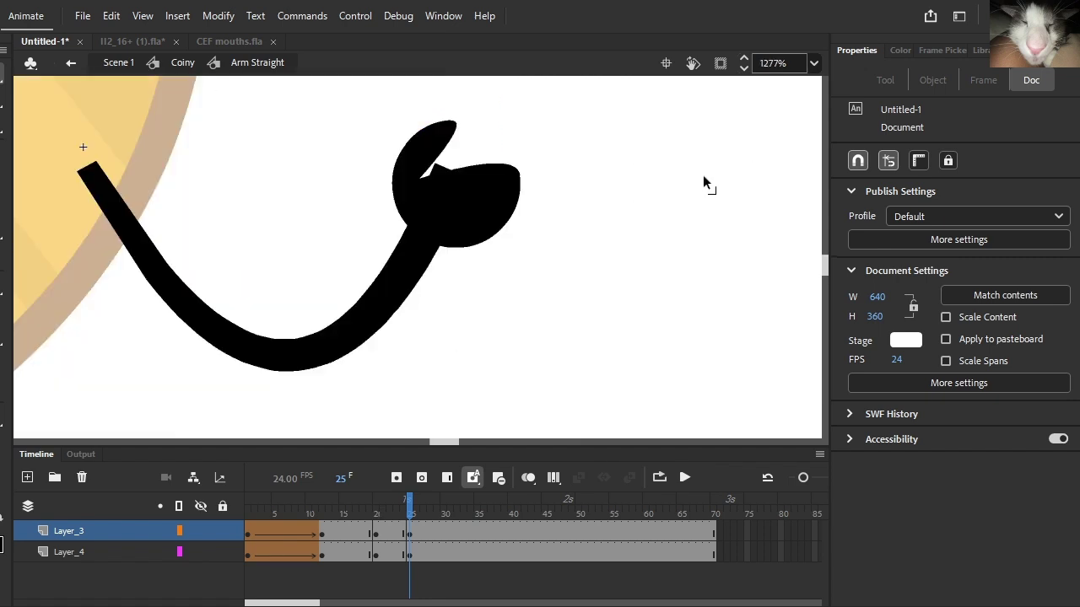
key("ctrl+z")
- Adjust the arm's end under the hand and deepen the arm's downward curve at frame 25
left_click(434, 265)
left_click(338, 188)
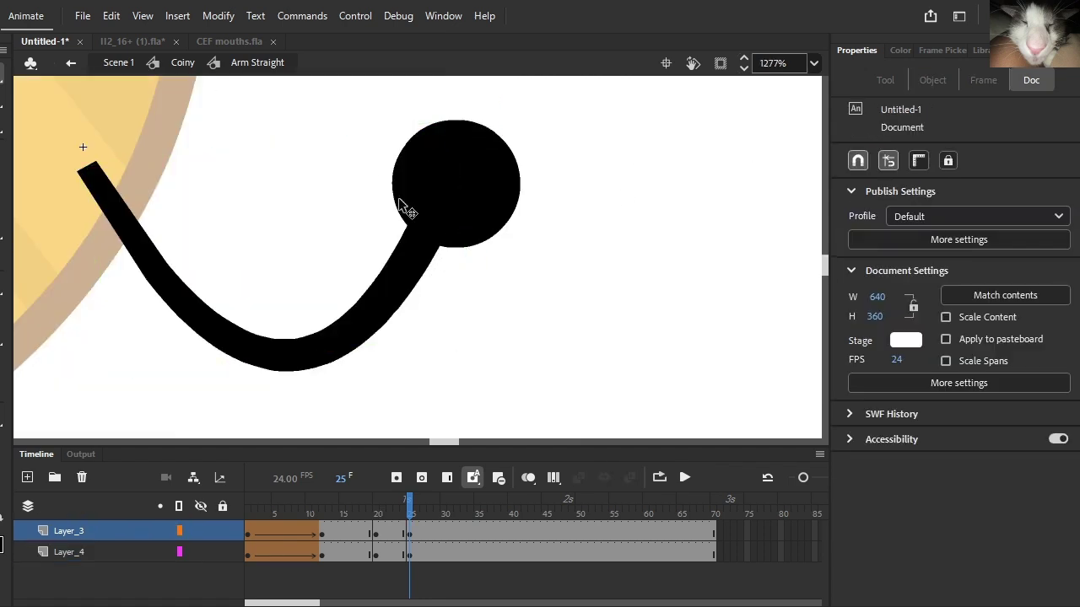
mouse_move(441, 192)
left_mouse_down()
mouse_move(422, 262)
mouse_move(423, 252)
left_mouse_up()
left_click(453, 217)
left_click(537, 151)
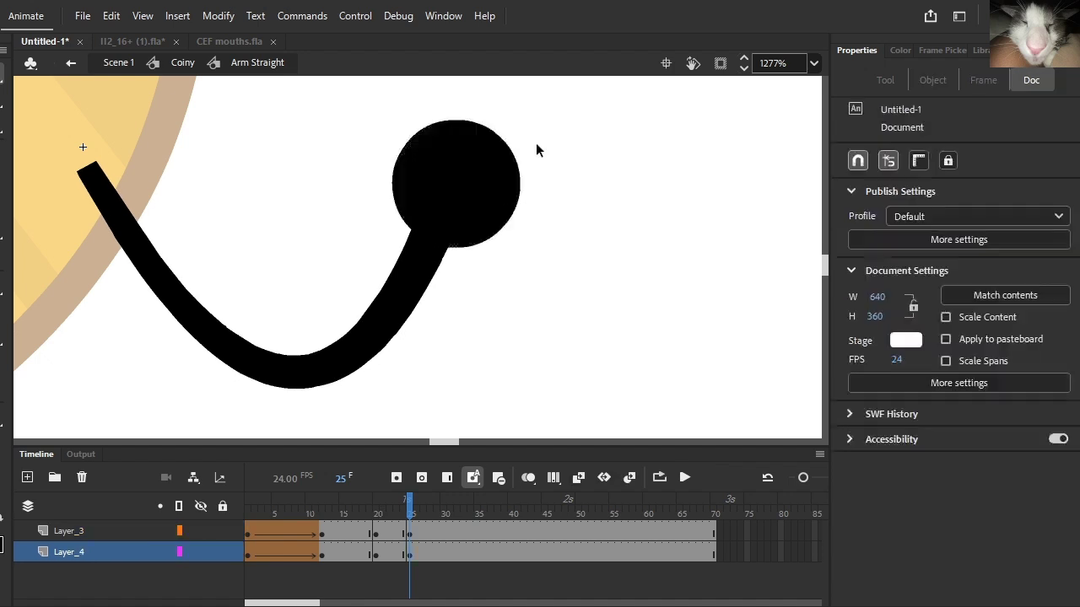
- Notch the top of the hand at frame 25 to form a slim upright thumb, and stretch the palm outward
scroll(537, 175, "up", 3)
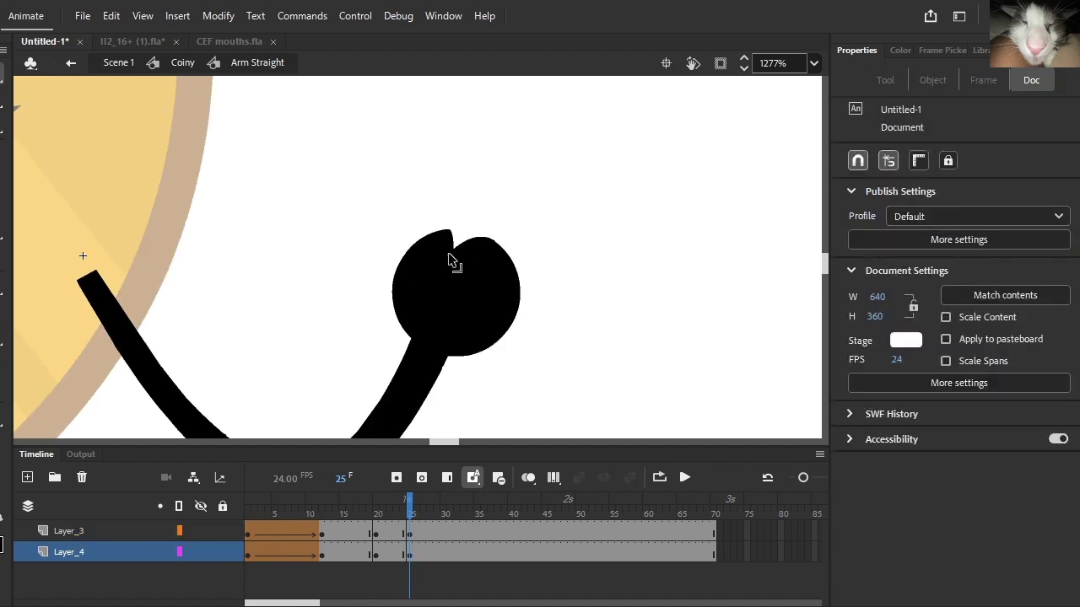
left_click_drag(449, 255, 422, 290)
left_click_drag(486, 246, 569, 323)
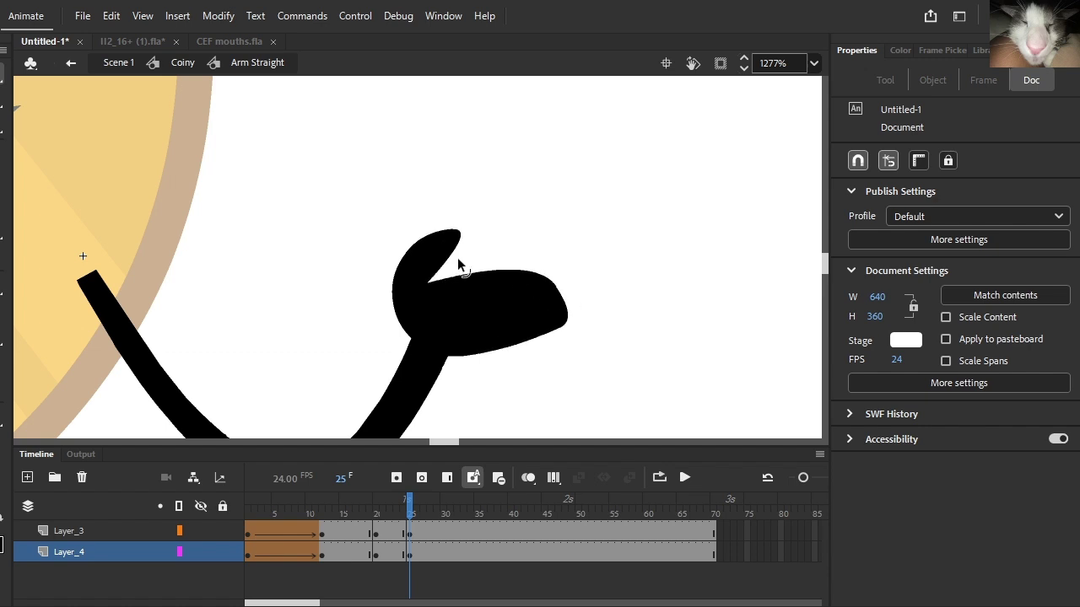
scroll(441, 283, "up", 2)
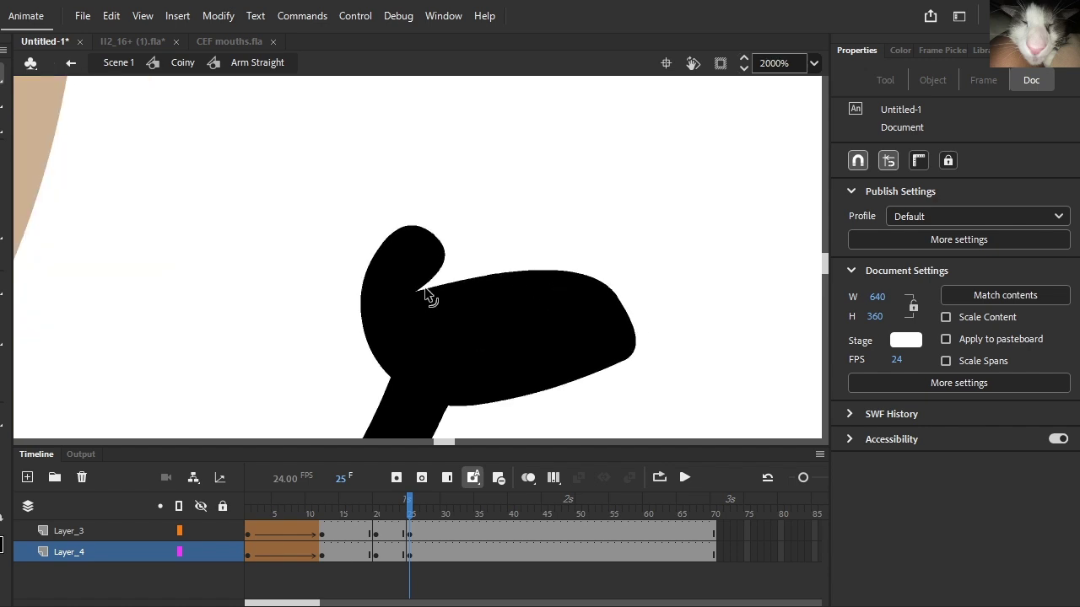
left_click_drag(441, 285, 417, 291)
left_click_drag(442, 253, 428, 240)
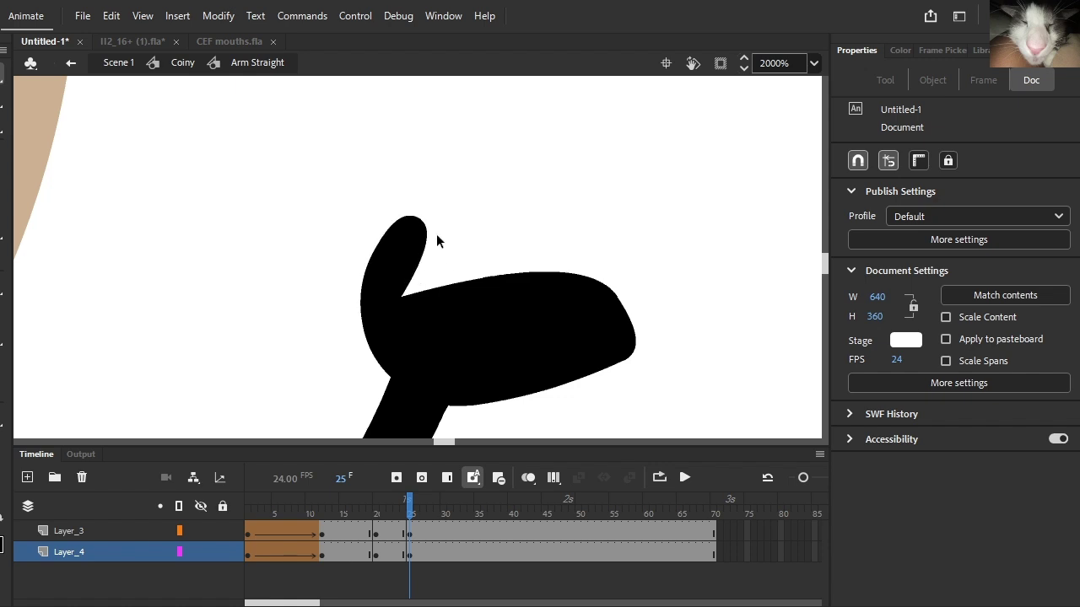
- Try to smooth the hand's outline at frame 25
scroll(437, 241, "down", 3)
scroll(531, 307, "up", 2)
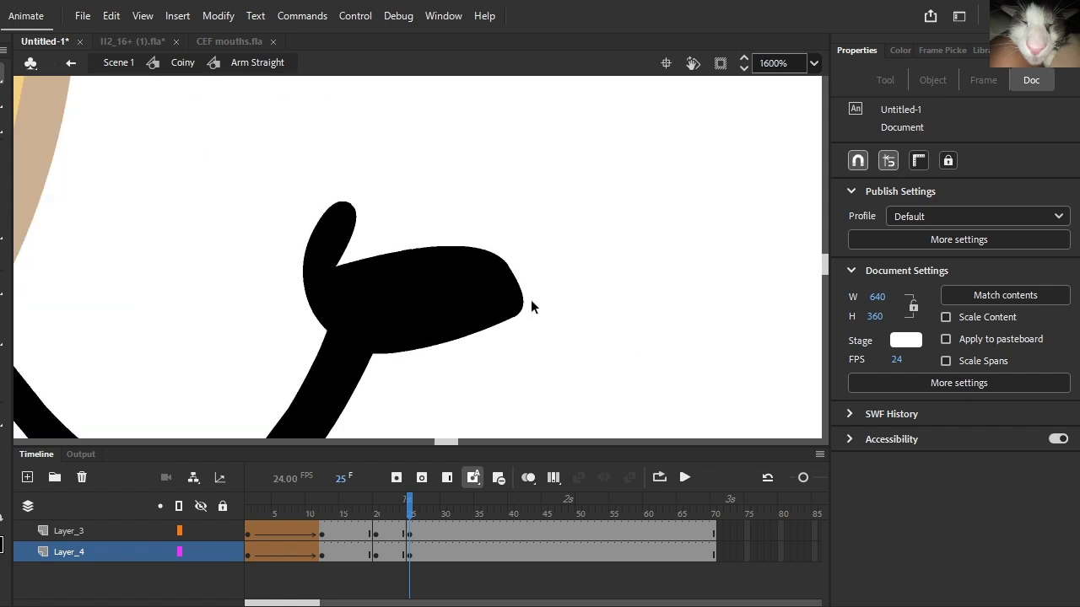
left_click(486, 295)
left_click(886, 333)
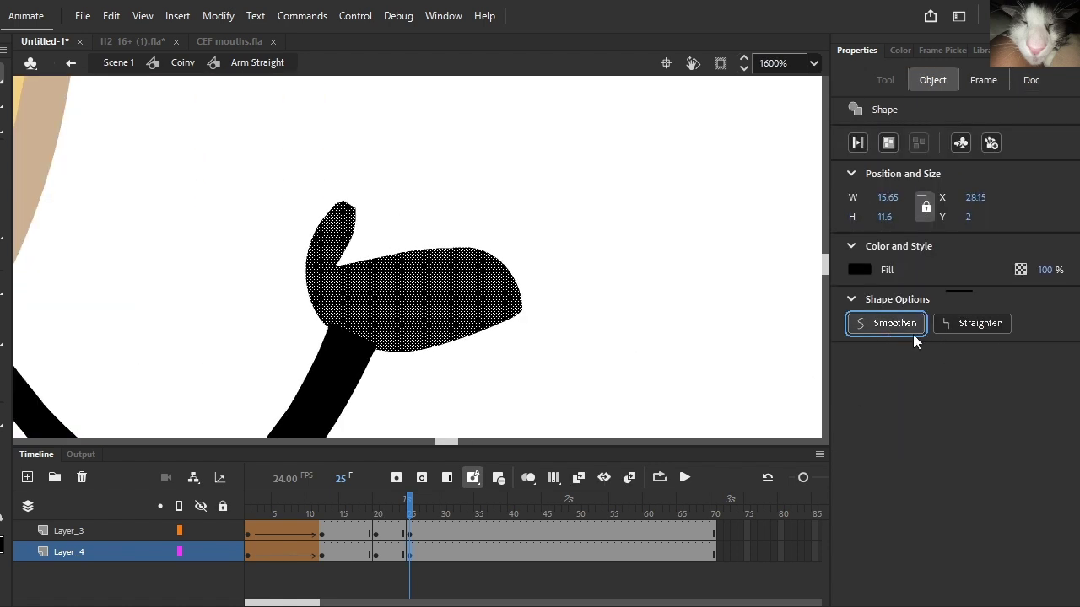
left_click(948, 327)
left_click(948, 326)
key("ctrl+z")
key("ctrl+z")
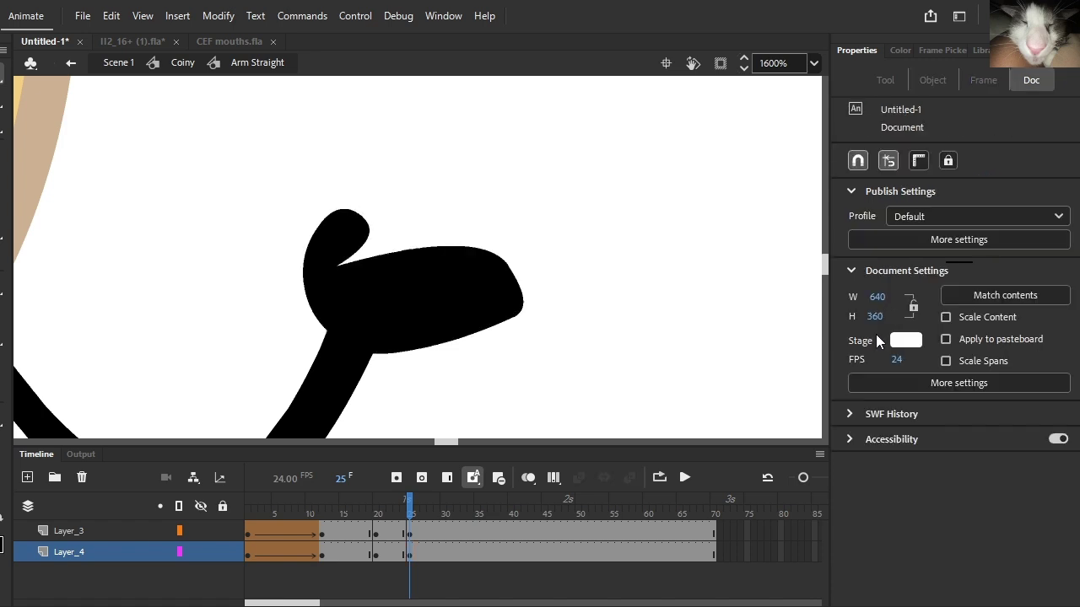
- Try to optimize the hand's curves at a strength of 100 and smooth the shape further
left_click(367, 272)
left_click(183, 16)
mouse_move(211, 22)
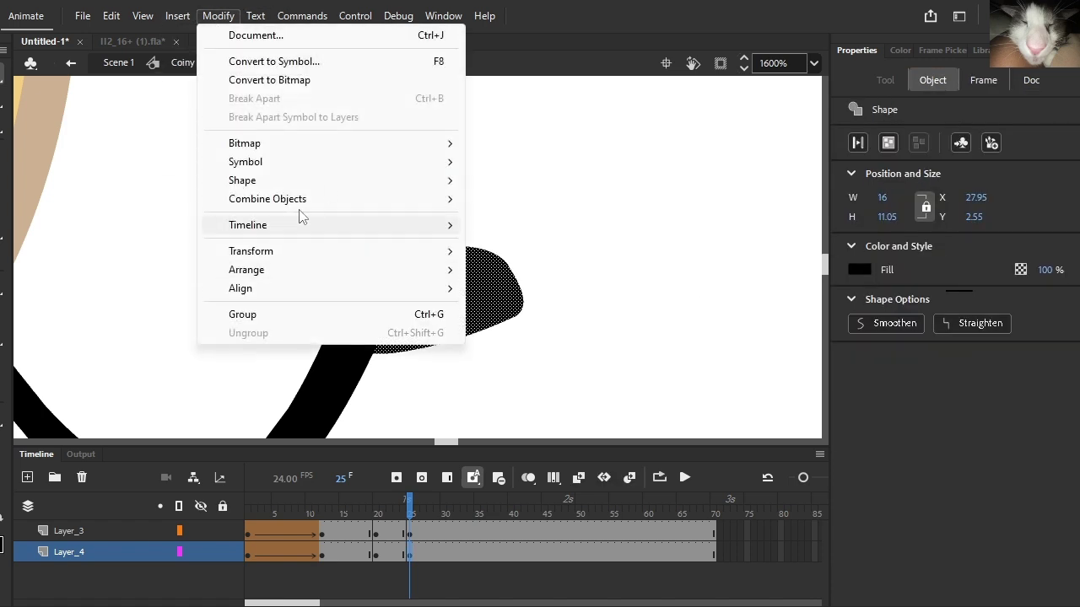
mouse_move(313, 181)
left_click(537, 255)
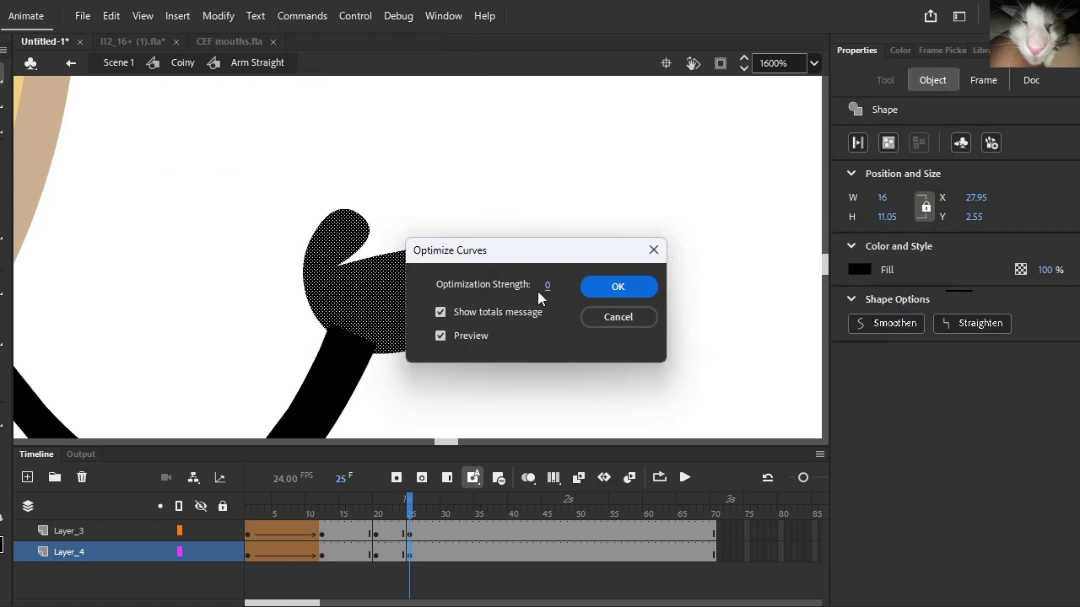
left_click(651, 292)
left_click(616, 391)
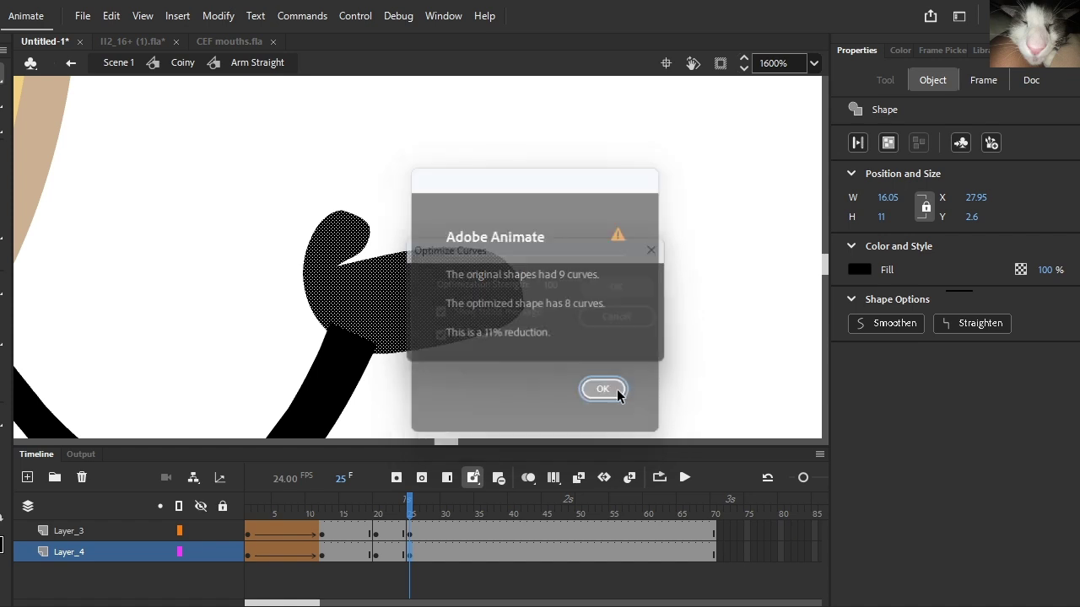
left_click(885, 322)
left_click(886, 321)
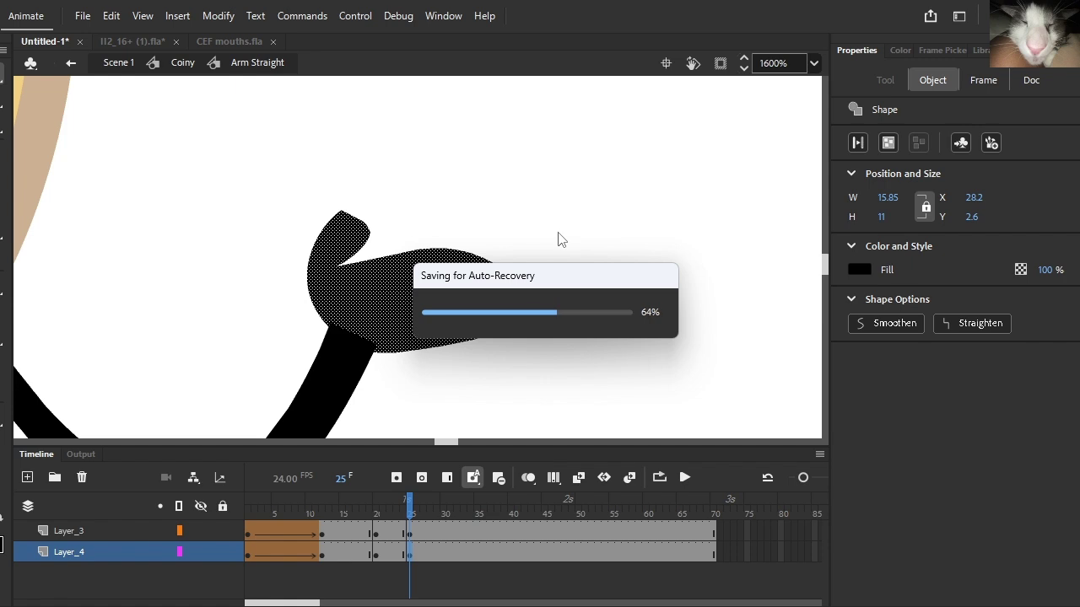
key("space")
key("space")
key("space")
key("space")
left_click(556, 266)
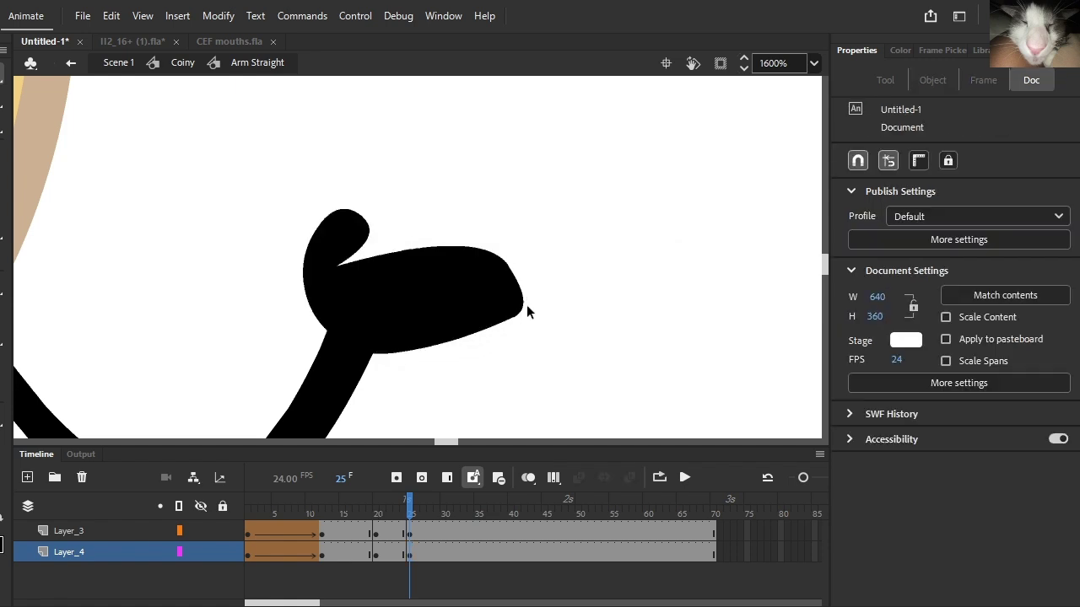
- Try to shorten the palm by pulling its outer edge inward and repeatedly smoothing the hand
key("ctrl+equal")
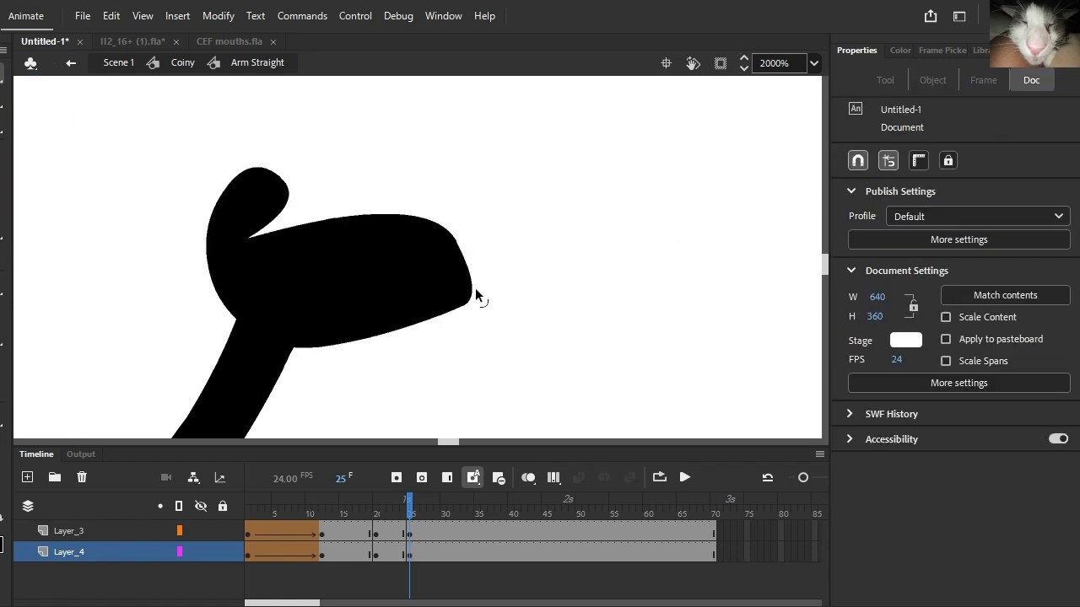
mouse_move(443, 256)
left_mouse_down()
mouse_move(499, 248)
mouse_move(417, 250)
mouse_move(445, 274)
left_mouse_up()
left_click(436, 312)
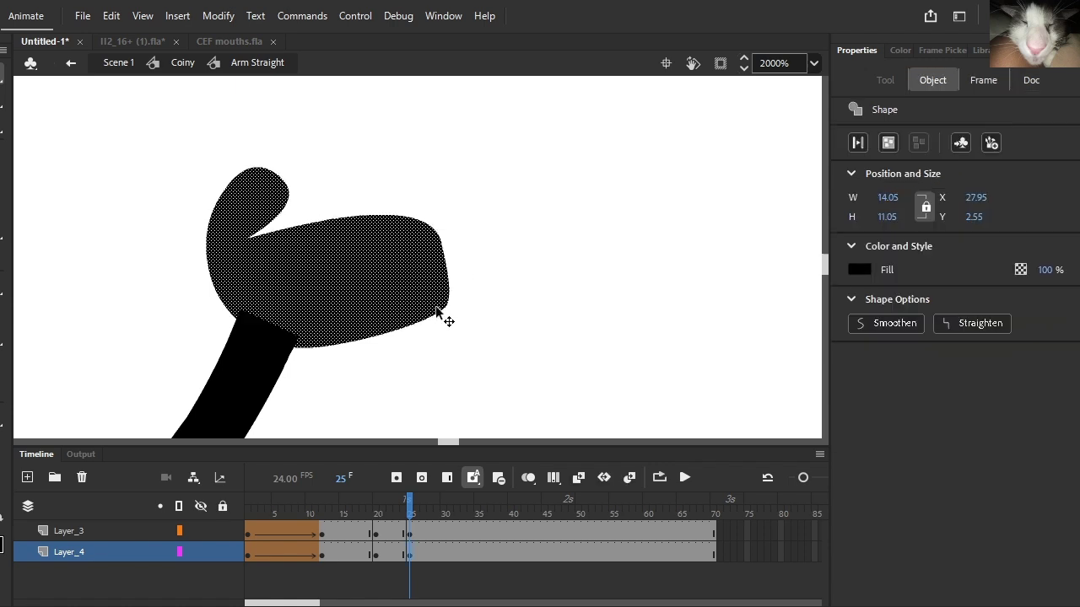
left_click(872, 326)
left_click(869, 322)
left_click(870, 325)
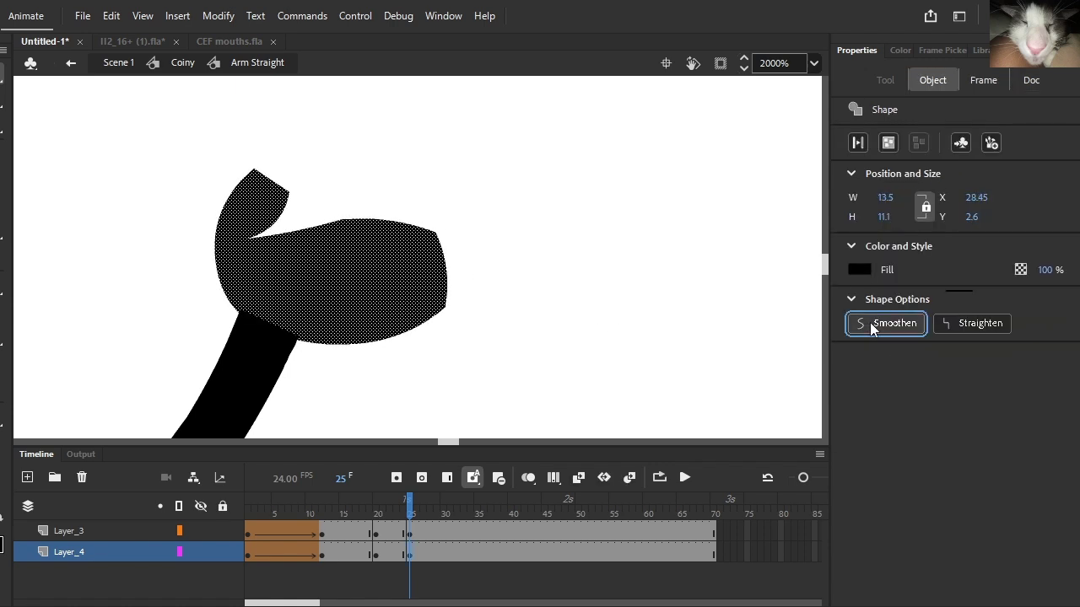
left_click(872, 326)
left_click(574, 319)
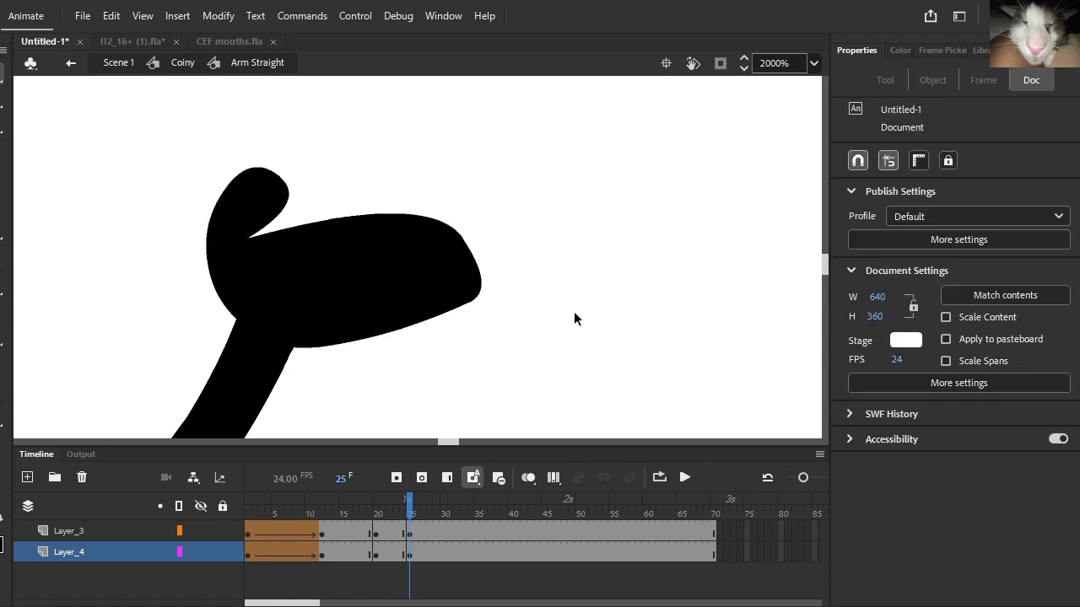
- Pull the lower corner of the palm's outer end inward to round it off at frame 25
scroll(539, 292, "down", 3)
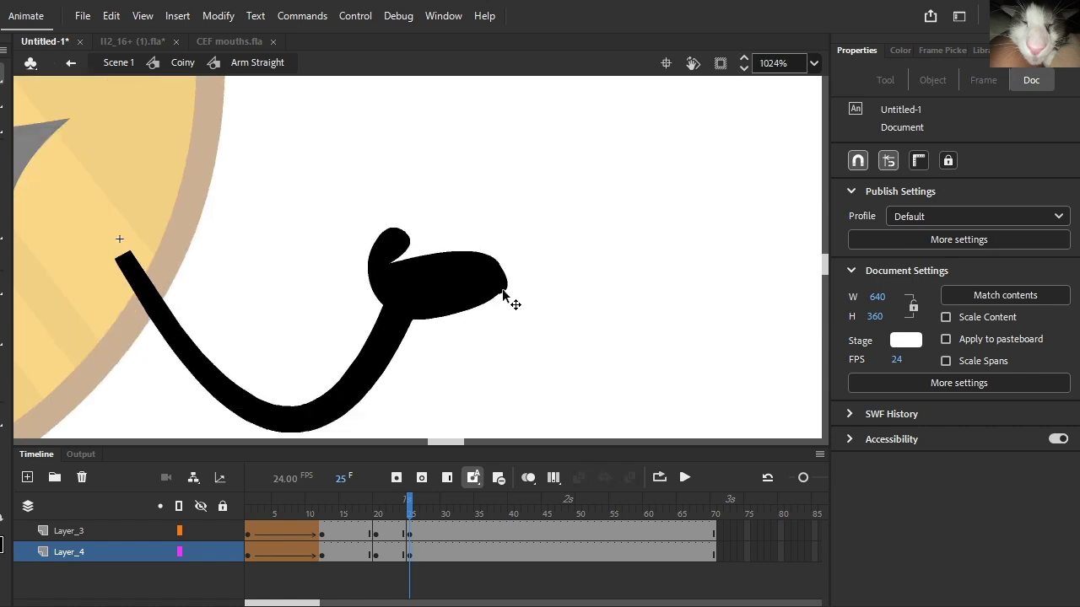
left_click_drag(504, 296, 498, 289)
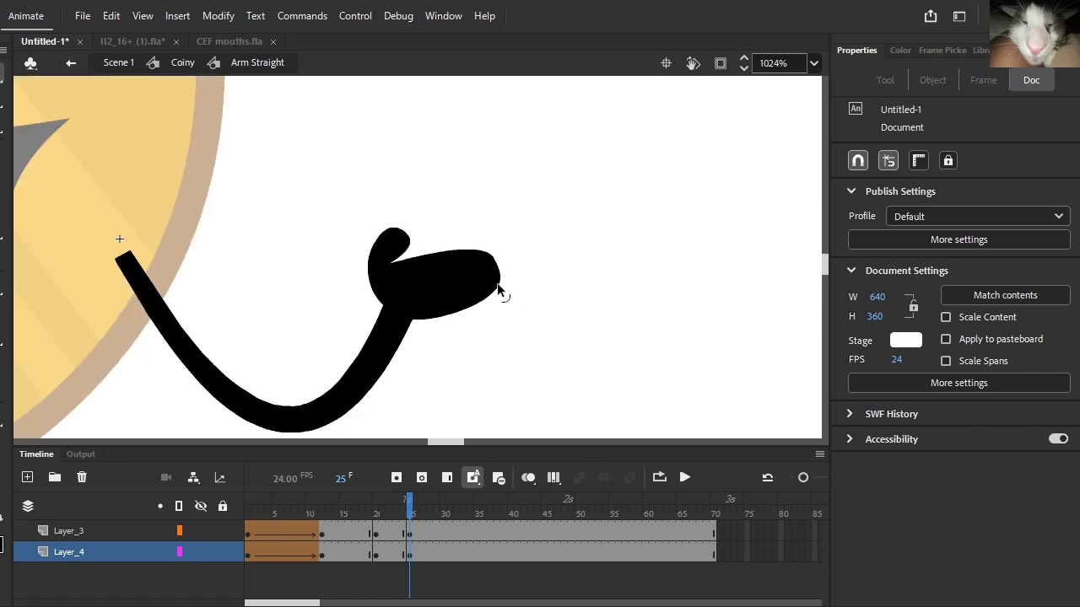
scroll(515, 291, "down", 6)
scroll(501, 295, "up", 9)
- Rotate the hand at frame 25 so the palm tilts upward, and set it back on the arm's end
left_click(500, 295)
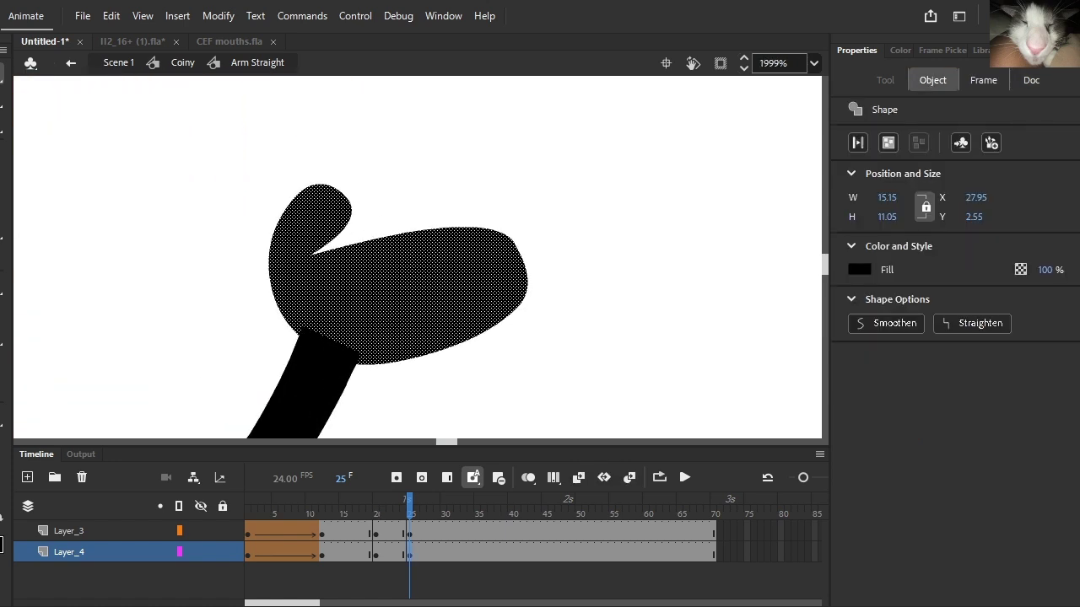
left_click(11, 114)
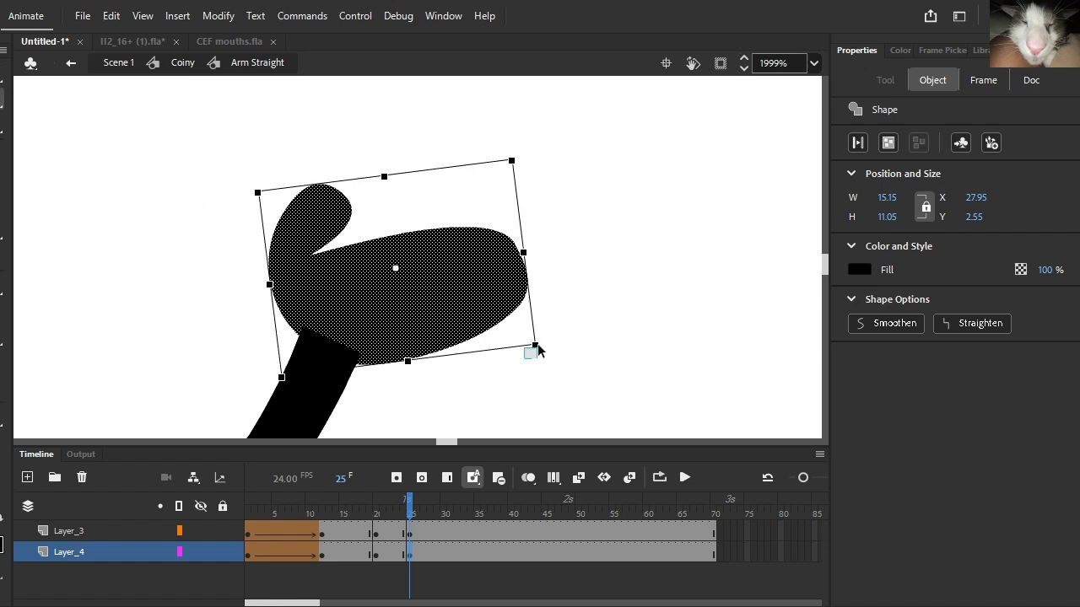
key("ctrl+z")
left_click_drag(538, 345, 560, 288)
left_click_drag(351, 263, 340, 293)
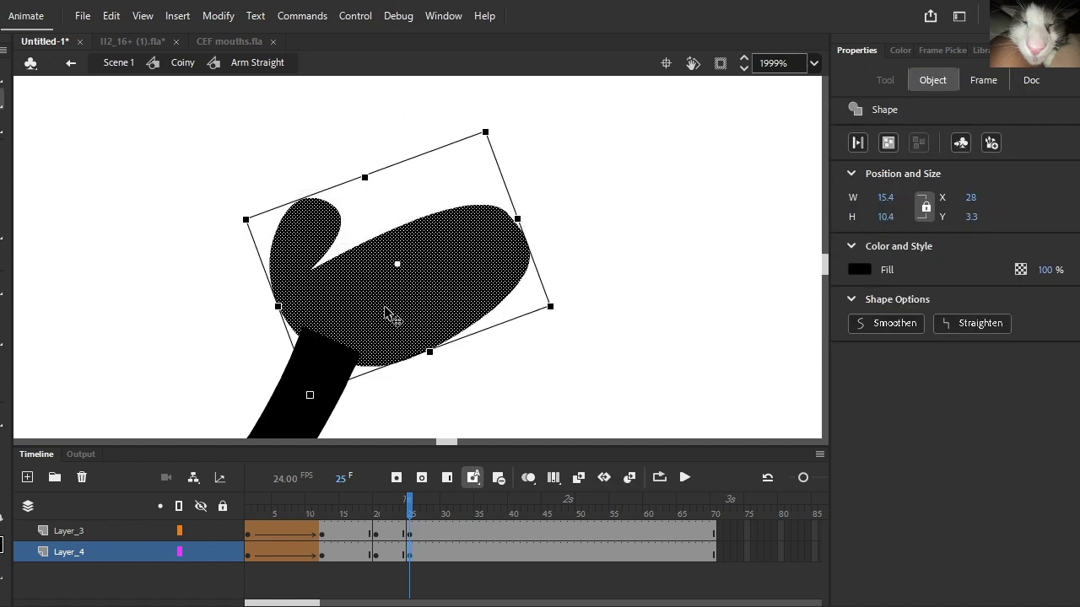
scroll(392, 317, "down", 5)
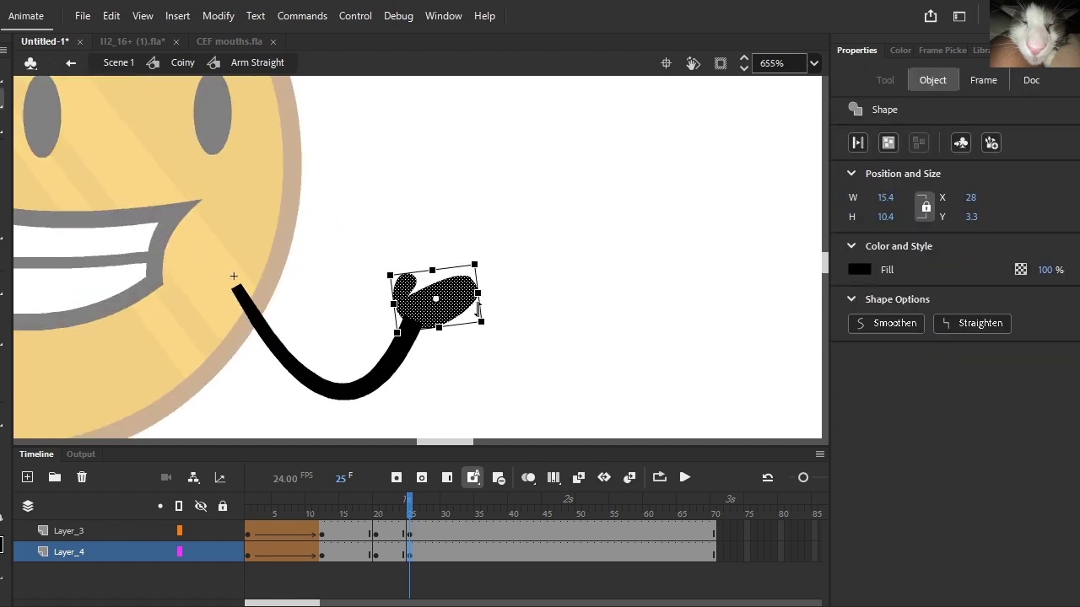
left_click(513, 331)
- Reshape the thumb at frame 25 by pulling its tip and inner edge in to make it slimmer and more upright
scroll(491, 314, "up", 2)
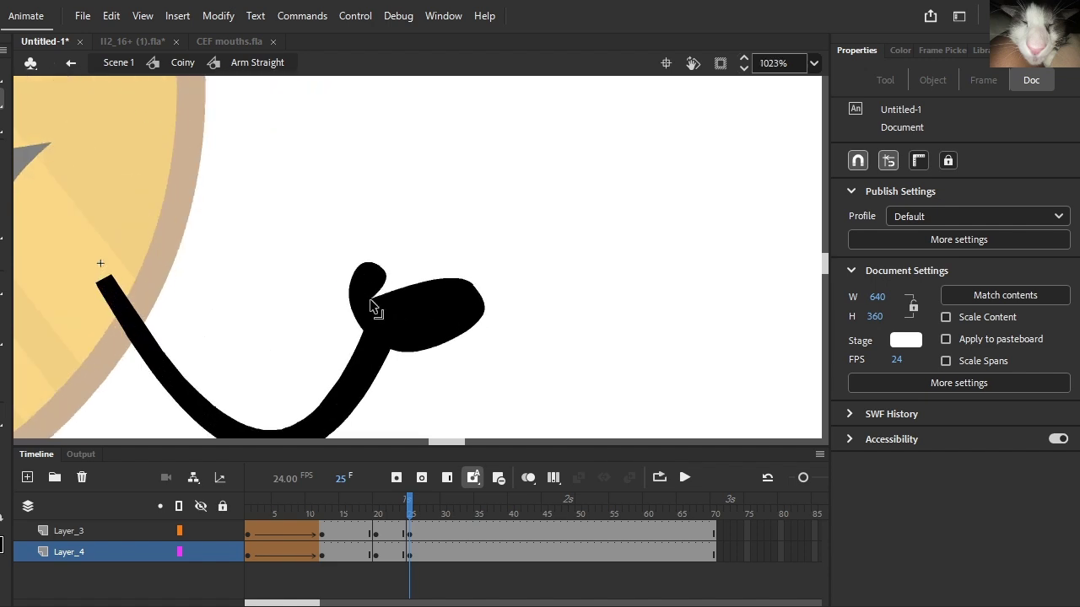
left_click_drag(370, 300, 385, 286)
scroll(377, 291, "up", 3)
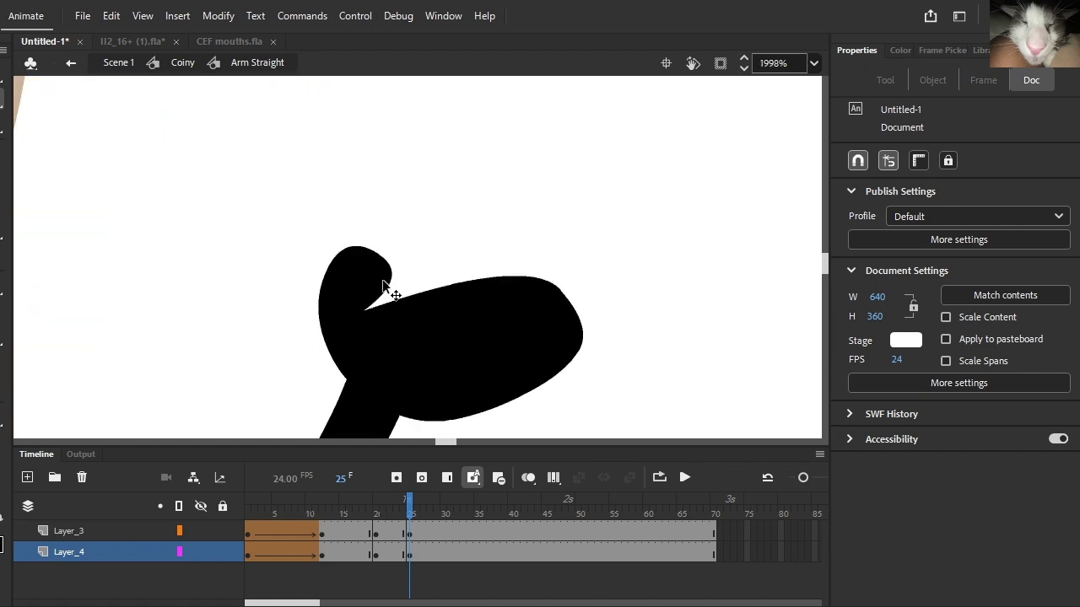
left_click(389, 280)
left_click(393, 278)
left_click_drag(391, 277, 374, 263)
scroll(399, 272, "down", 3)
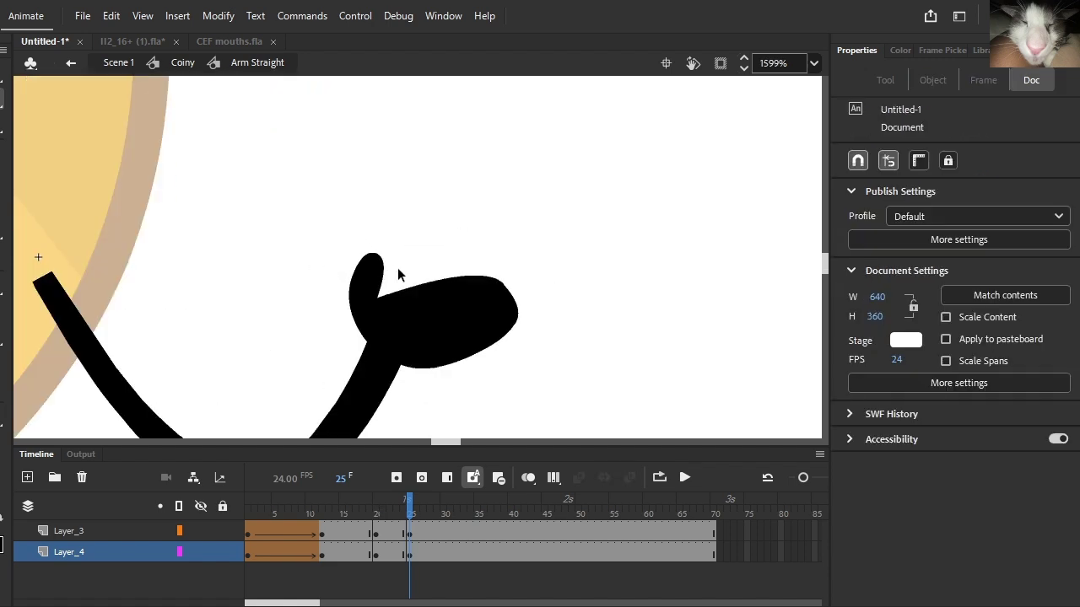
left_click(424, 300)
left_click(566, 307)
scroll(566, 307, "down", 4)
scroll(417, 290, "up", 4)
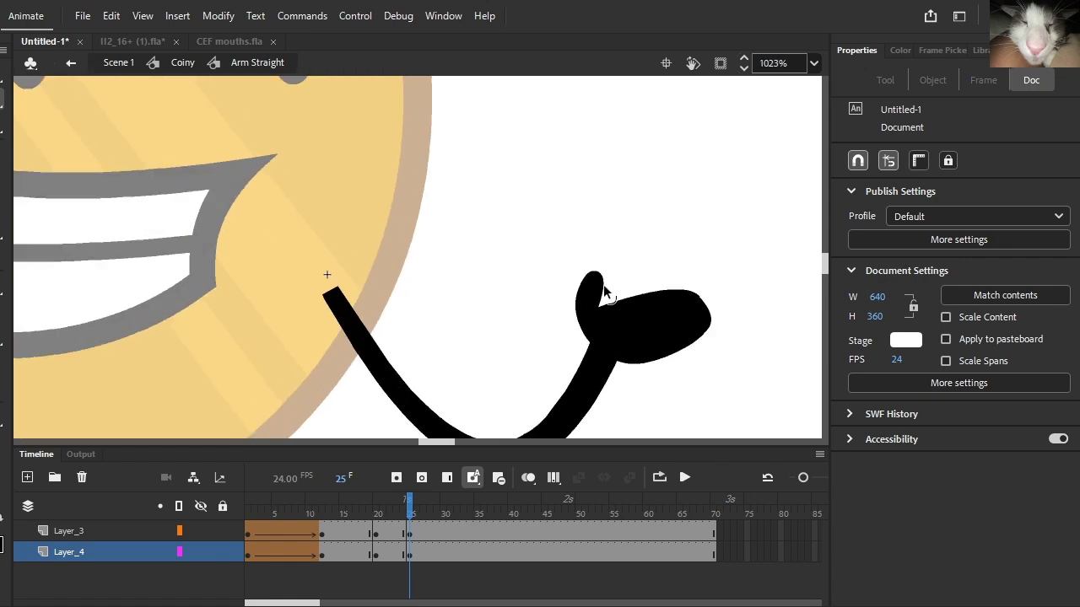
scroll(624, 314, "down", 2)
left_click(632, 306)
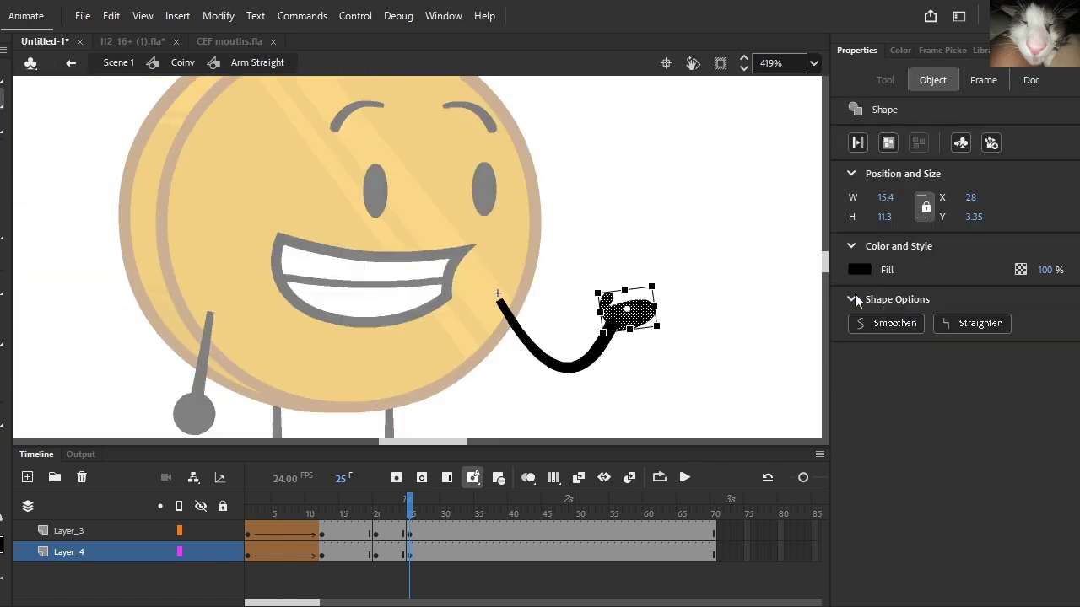
left_click(730, 312)
scroll(550, 374, "up", 2)
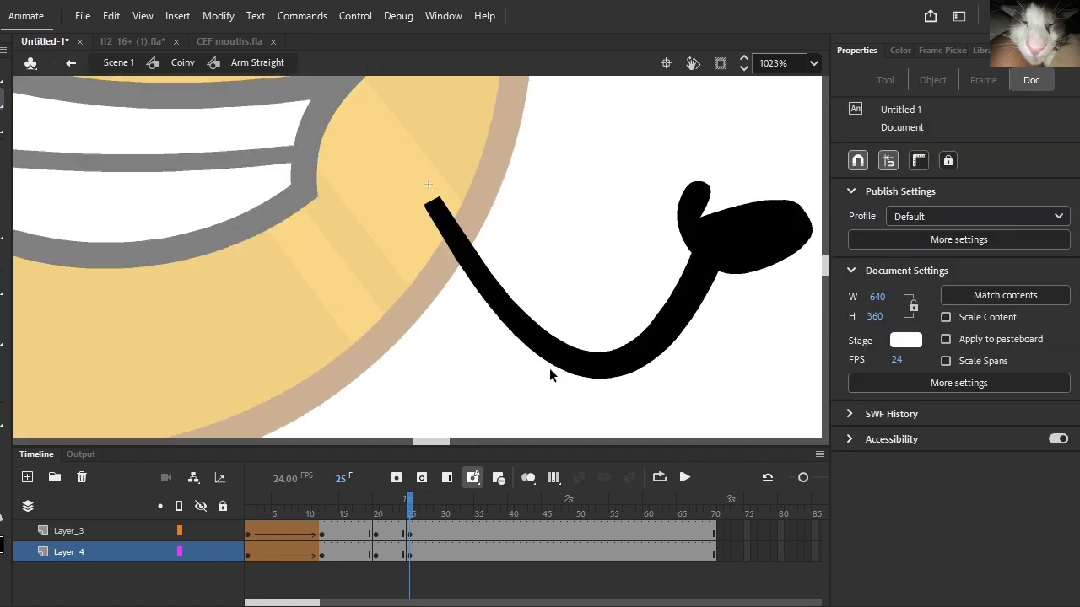
- Move the frame 25 keyframes on both layers to frame 28
left_click(392, 532)
left_click(416, 533)
left_click_drag(411, 534, 431, 548)
- Create shape tweens between frames 20 and 28 on both layers, apply the custom michael ease, and preview the motion
left_click_drag(413, 552, 405, 533)
left_click(629, 478)
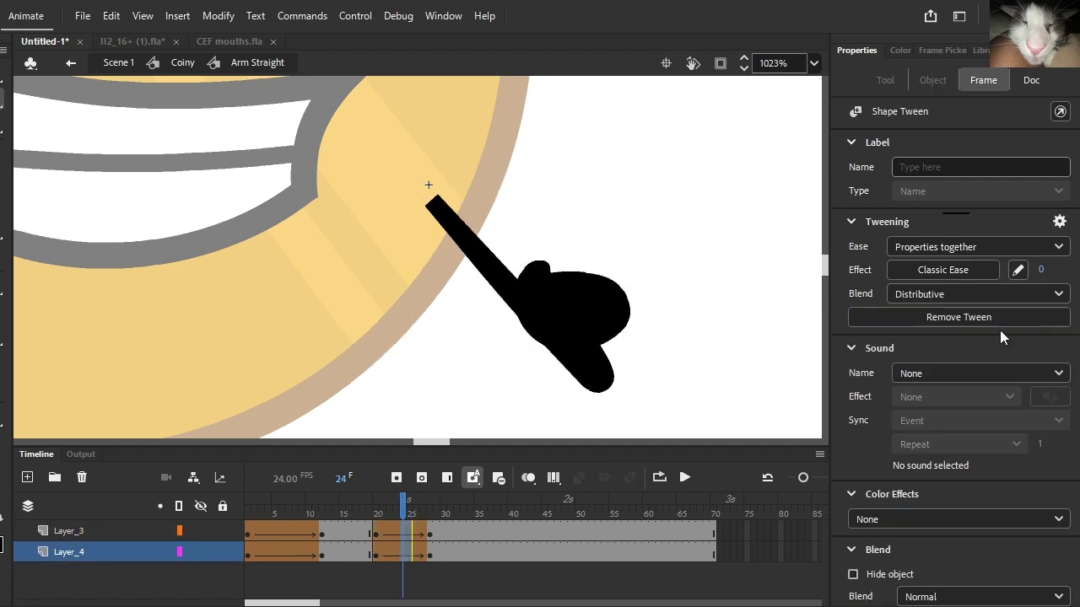
left_click(961, 269)
left_click(547, 347)
left_click(553, 360)
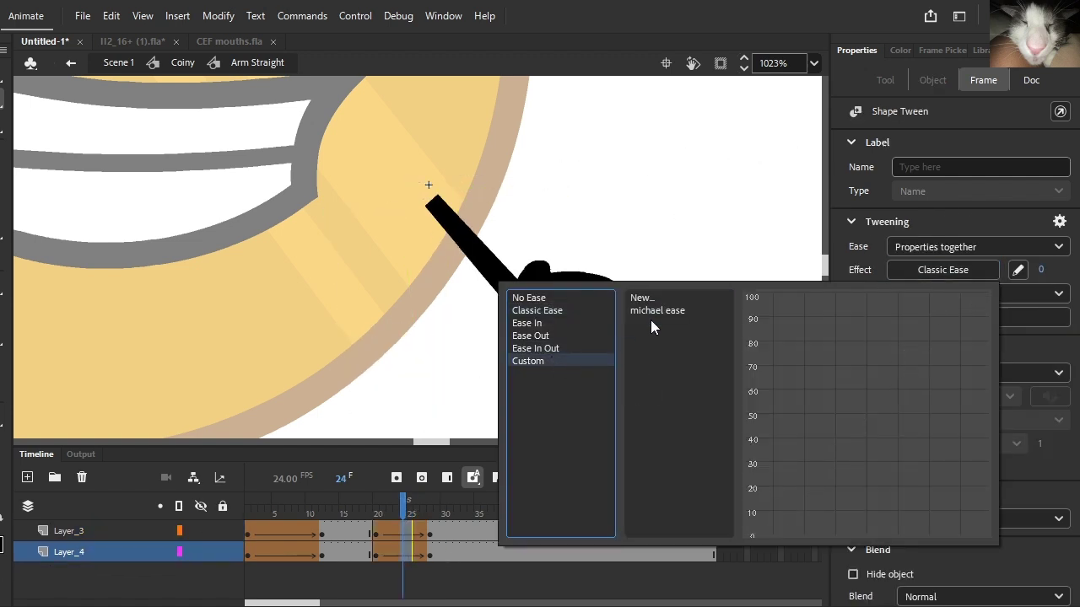
left_click(650, 313)
left_click_drag(377, 500, 401, 508)
scroll(414, 444, "down", 3)
left_click(681, 478)
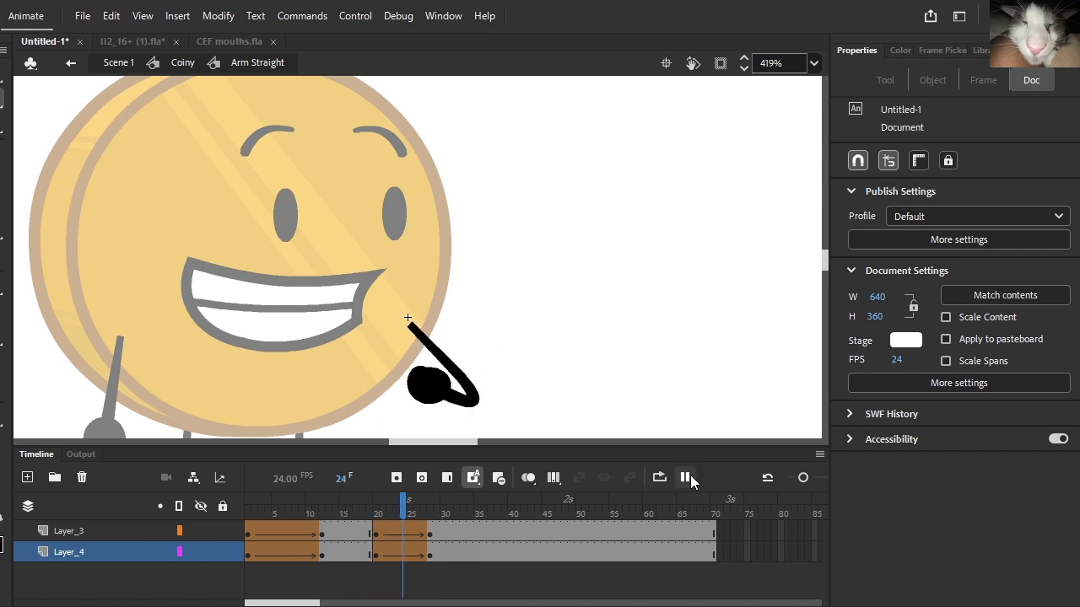
- Return to frame 20 and hide Layer_3 so only the hand is shown
left_click_drag(422, 504, 374, 500)
left_click(198, 532)
left_click(557, 384)
scroll(557, 384, "up", 3)
scroll(495, 346, "up", 1)
scroll(443, 334, "down", 2)
scroll(442, 333, "down", 1)
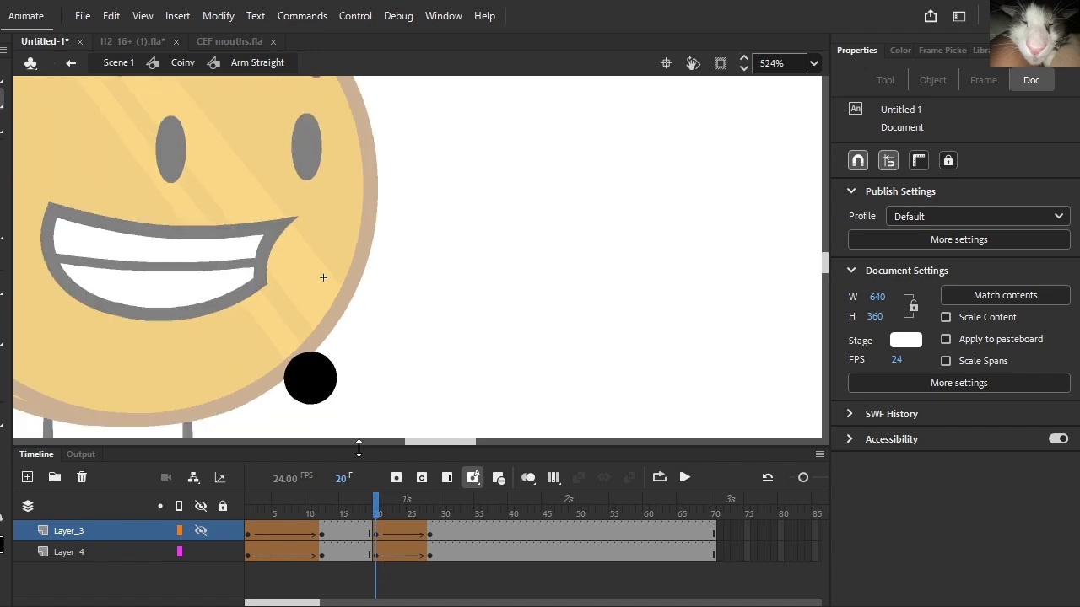
- Add a shape hint to the hand on Layer_4 at frame 20 and place it near the hand's upper edge
left_click(212, 14)
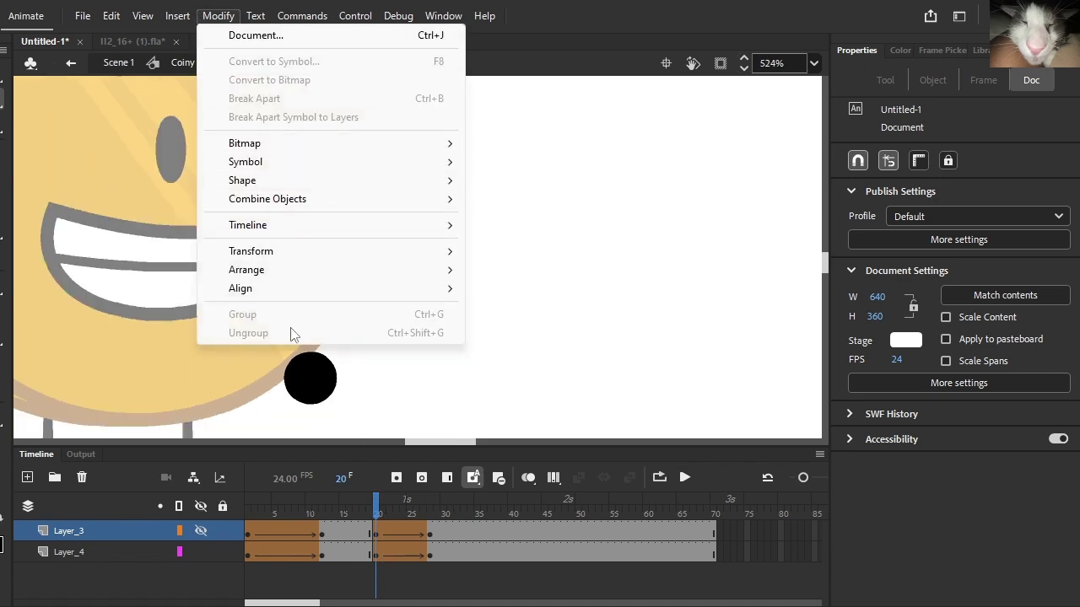
left_click(313, 436)
left_click(310, 378)
left_click(400, 197)
left_click(218, 16)
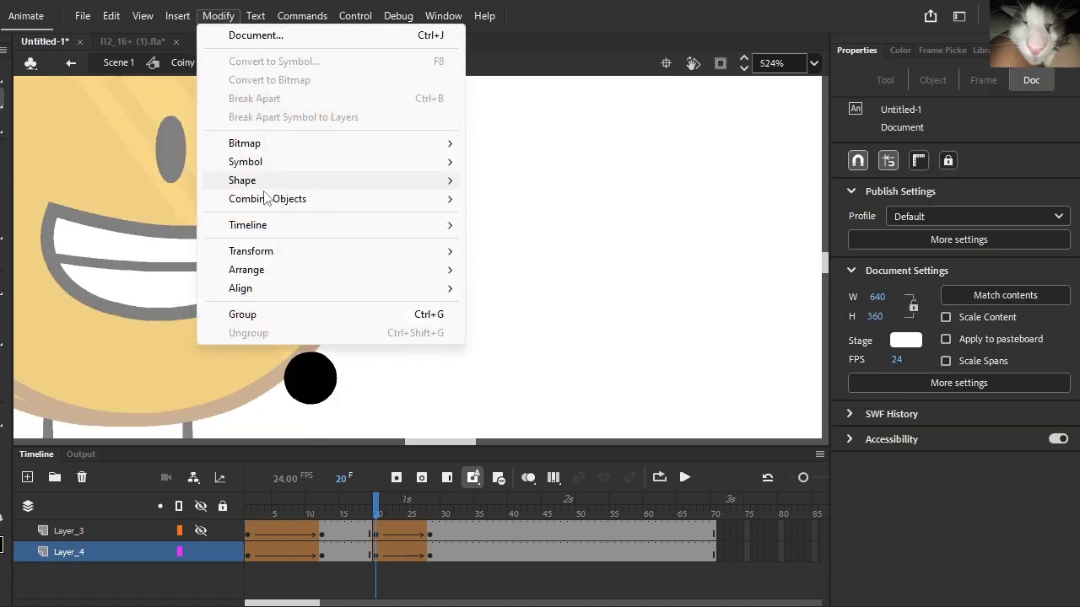
mouse_move(272, 181)
left_click(523, 344)
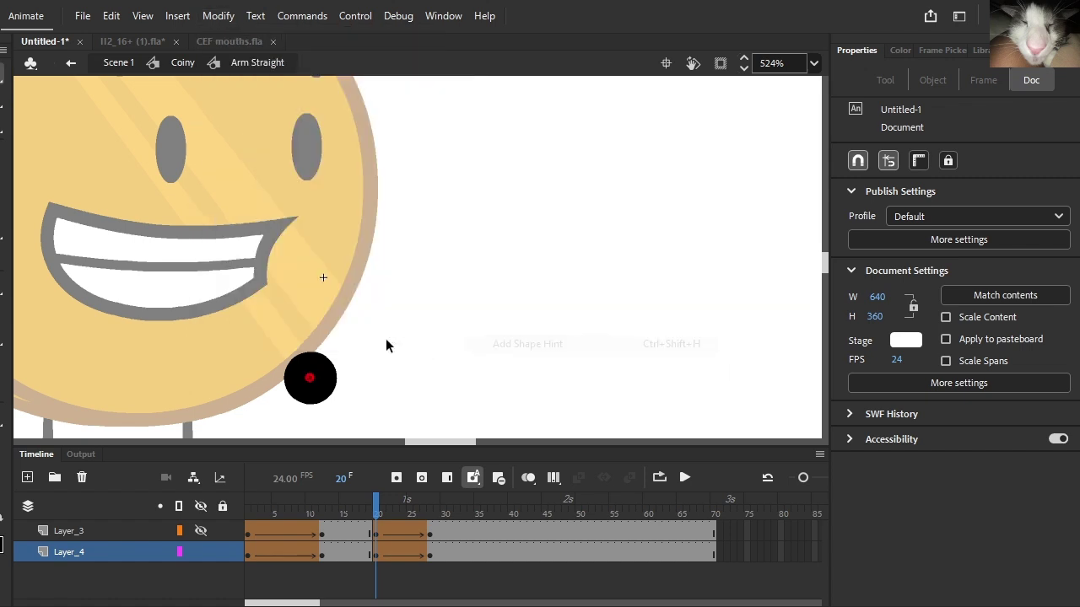
scroll(311, 380, "up", 1)
left_click_drag(311, 379, 308, 355)
- Show Layer_3 again and play the arm animation from frame 1 to check the tweens
left_click_drag(392, 506, 322, 508)
left_click(198, 532)
left_click(683, 478)
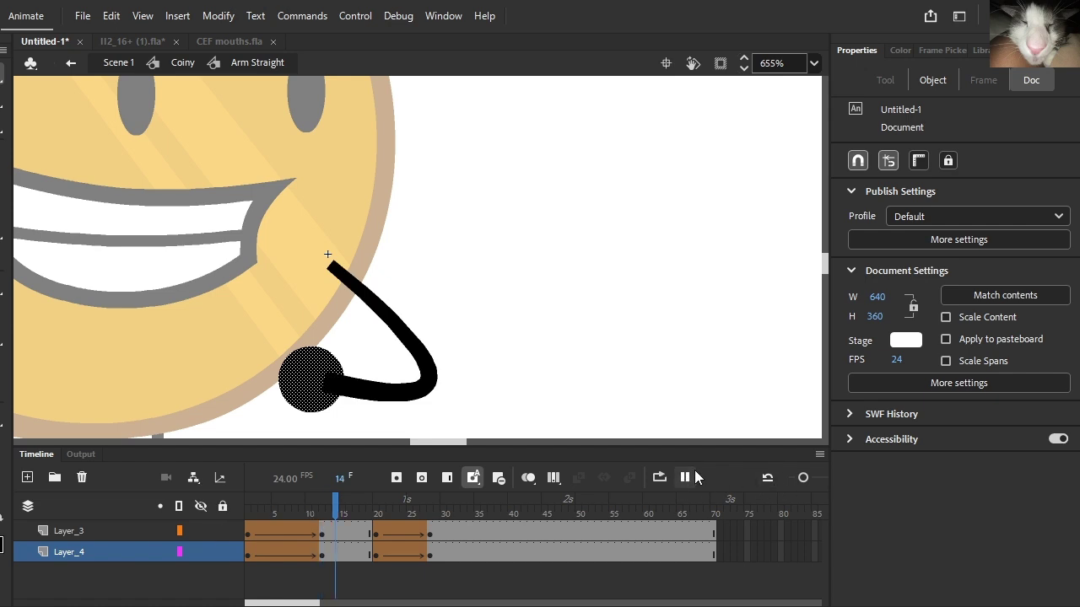
left_click(683, 478)
left_click_drag(452, 511, 247, 509)
scroll(641, 411, "down", 2)
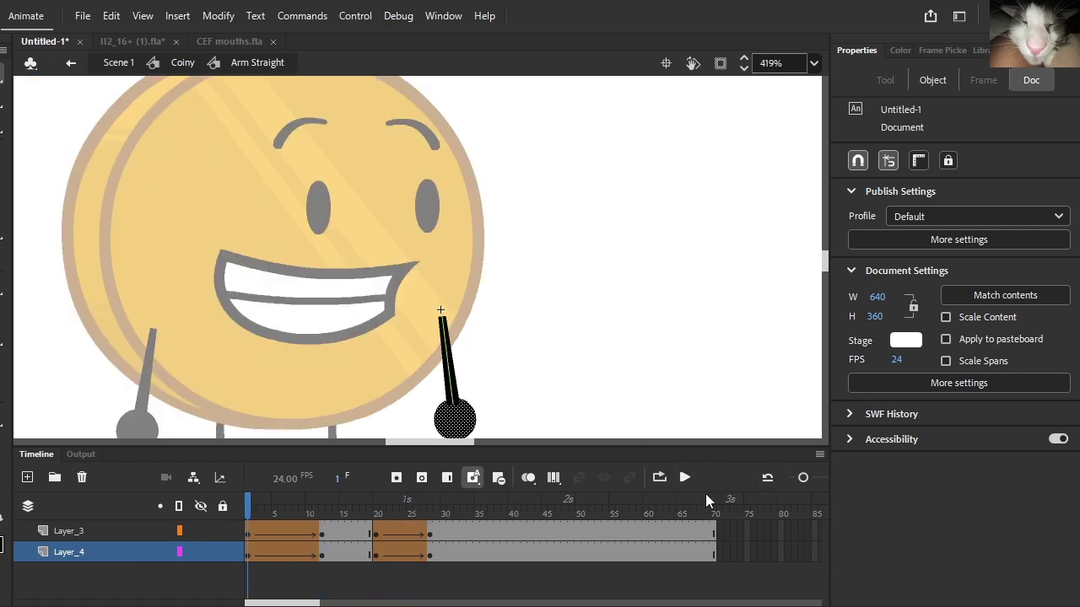
left_click(685, 478)
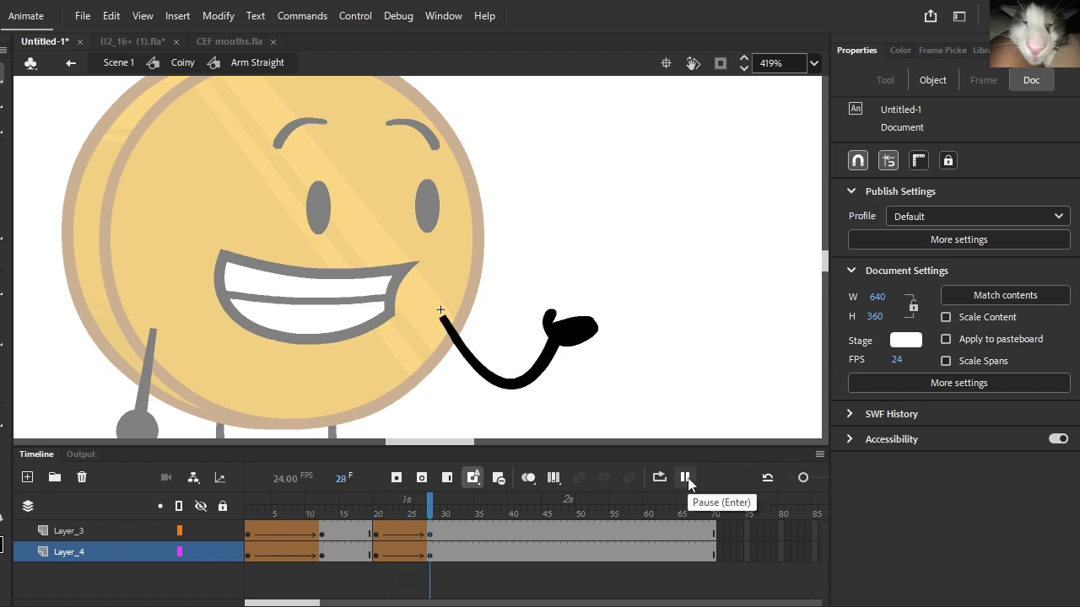
left_click(685, 478)
- At frame 28, reshape the arm into a shallower curve that bends closer to the coin
left_click_drag(391, 498, 436, 518)
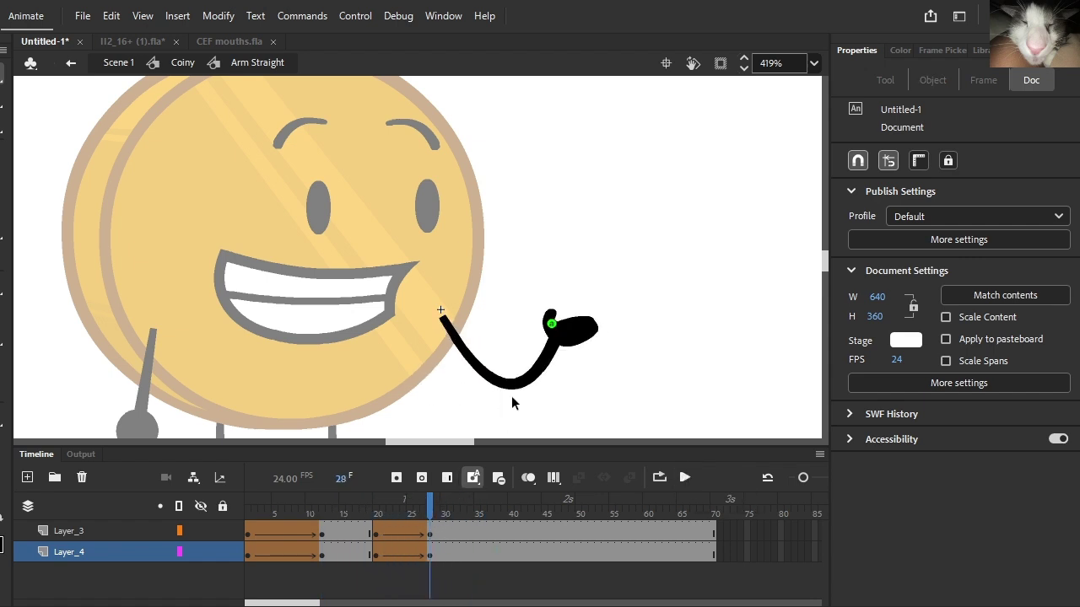
left_click_drag(509, 388, 487, 377)
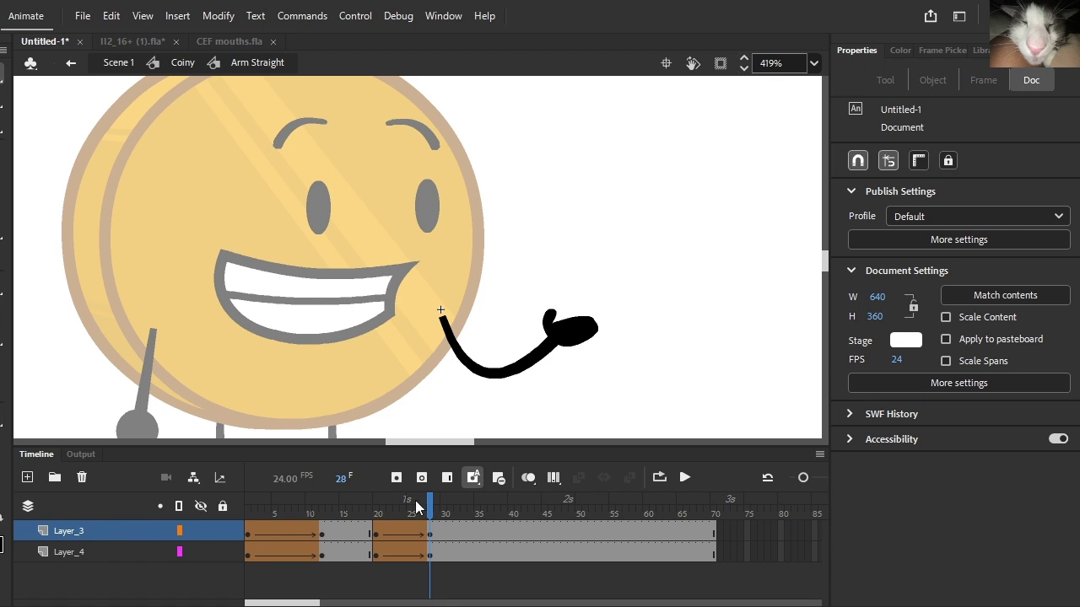
- Scrub through the tween into the hand pose and select the second tween span on both layers
left_click_drag(415, 504, 429, 523)
left_click(419, 533)
left_click(418, 553)
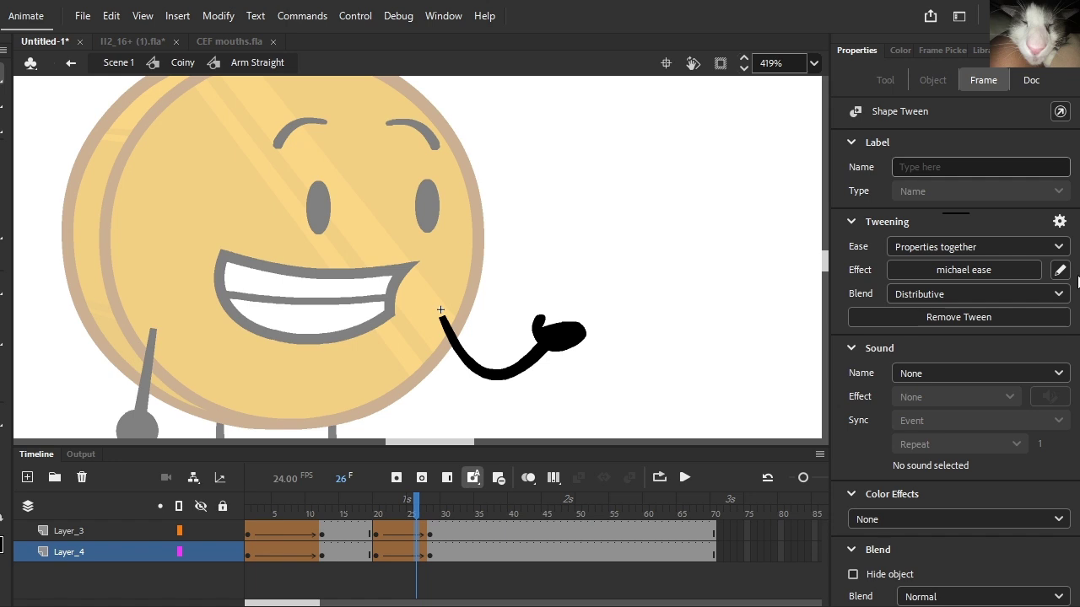
- Reshape the second arm shape tween's ease curve to reach 100% at about frame 26 and save it as "micheal back"
left_click(1060, 270)
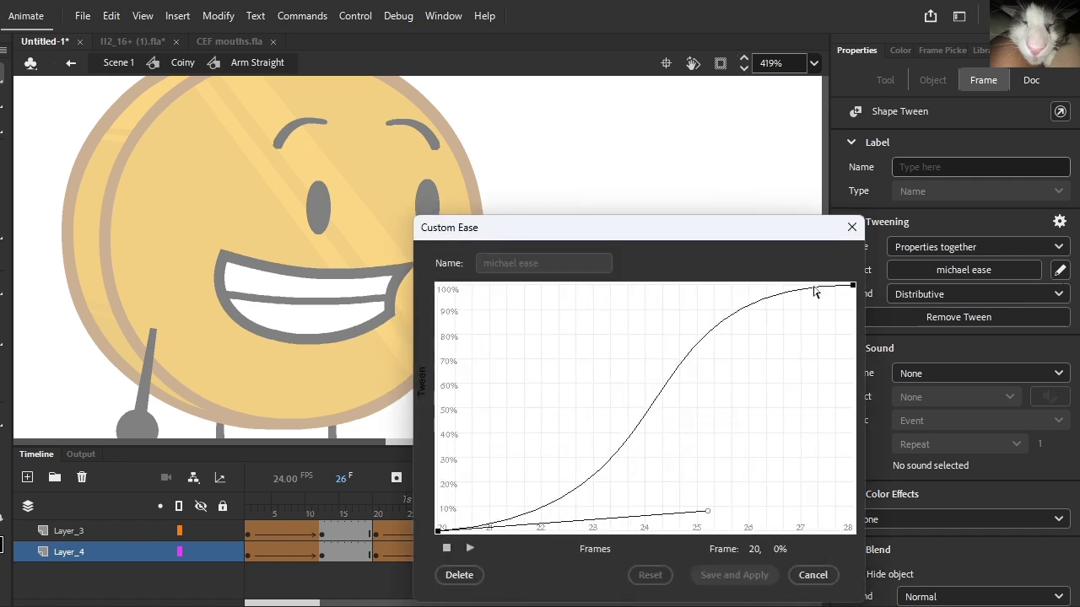
left_click_drag(814, 291, 745, 279)
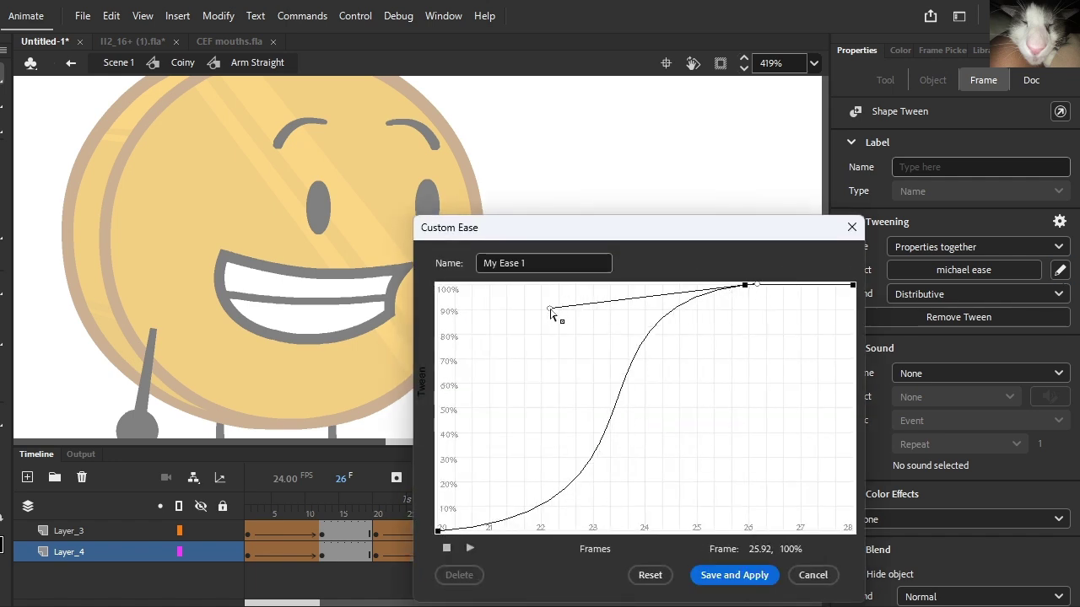
left_click_drag(551, 311, 588, 386)
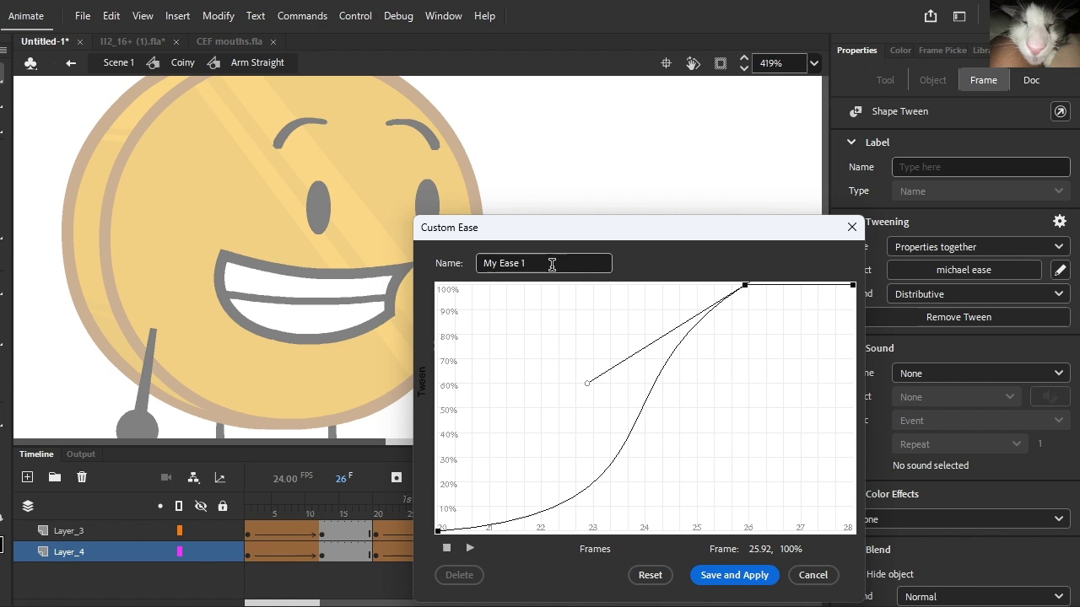
left_click_drag(552, 265, 377, 258)
key("BackSpace")
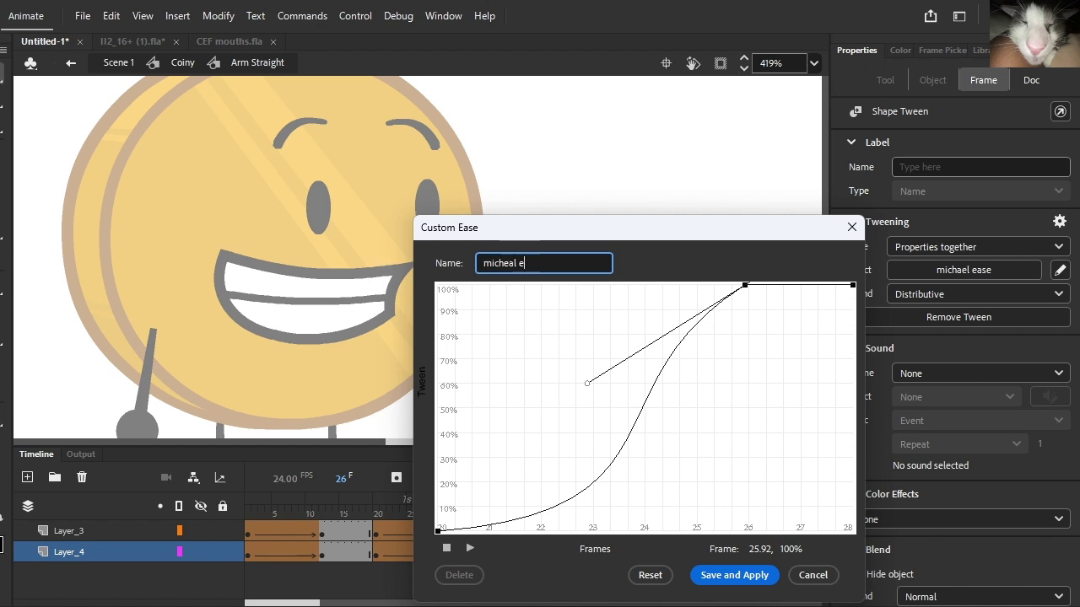
left_click(760, 582)
- Play back the arm animation and check the ease applied to the second shape tween on both layers
left_click_drag(414, 508, 355, 511)
left_click(684, 477)
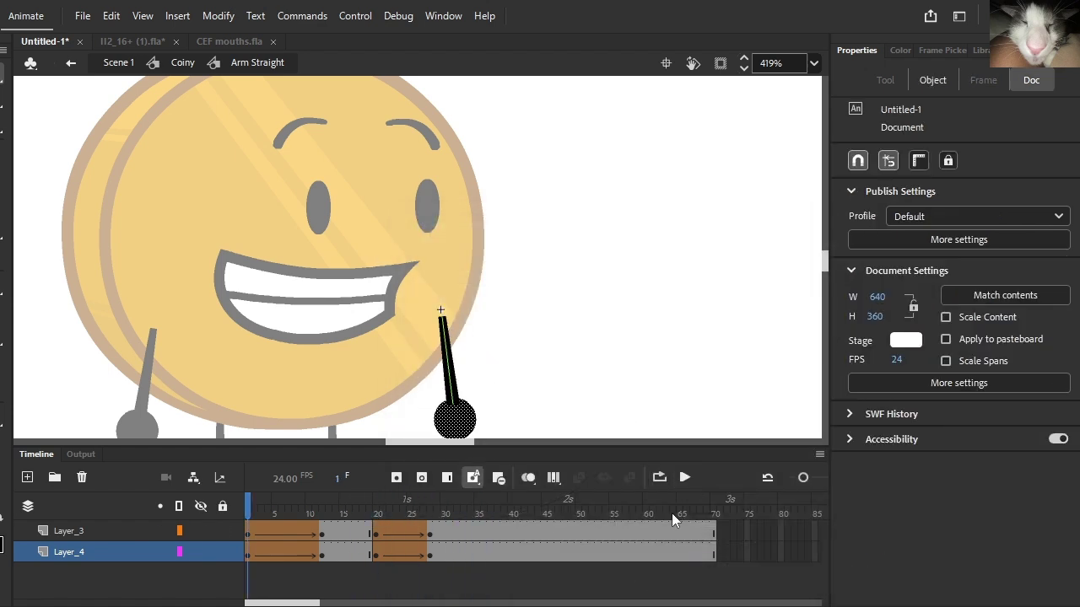
left_click_drag(410, 531, 410, 551)
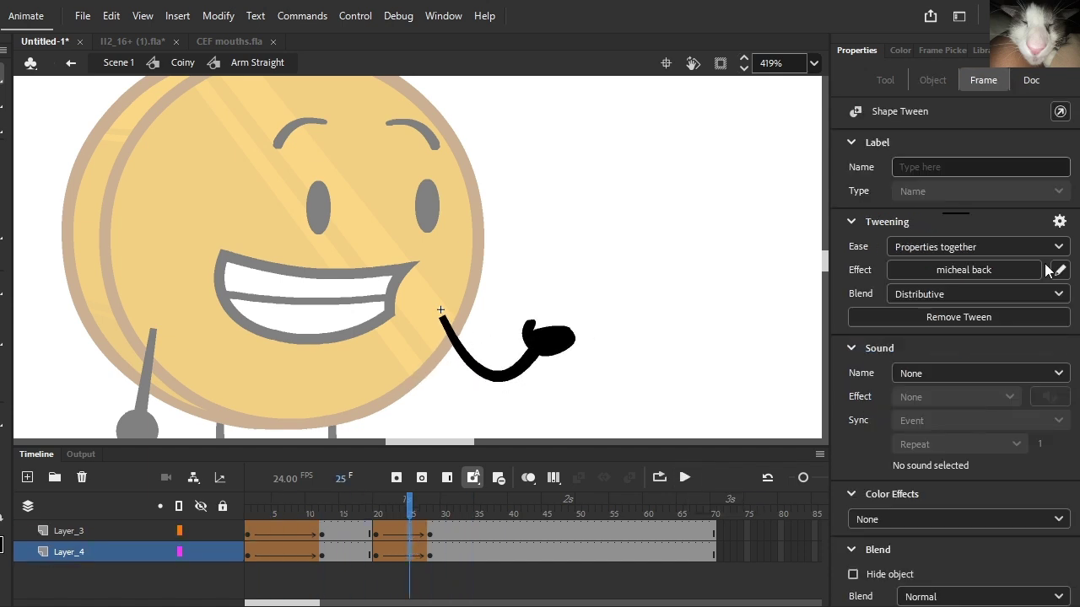
left_click_drag(411, 506, 248, 507)
- Return to the Coiny symbol and play back the arm movement on the whole character
left_click(183, 62)
scroll(579, 312, "down", 4)
left_click(682, 484)
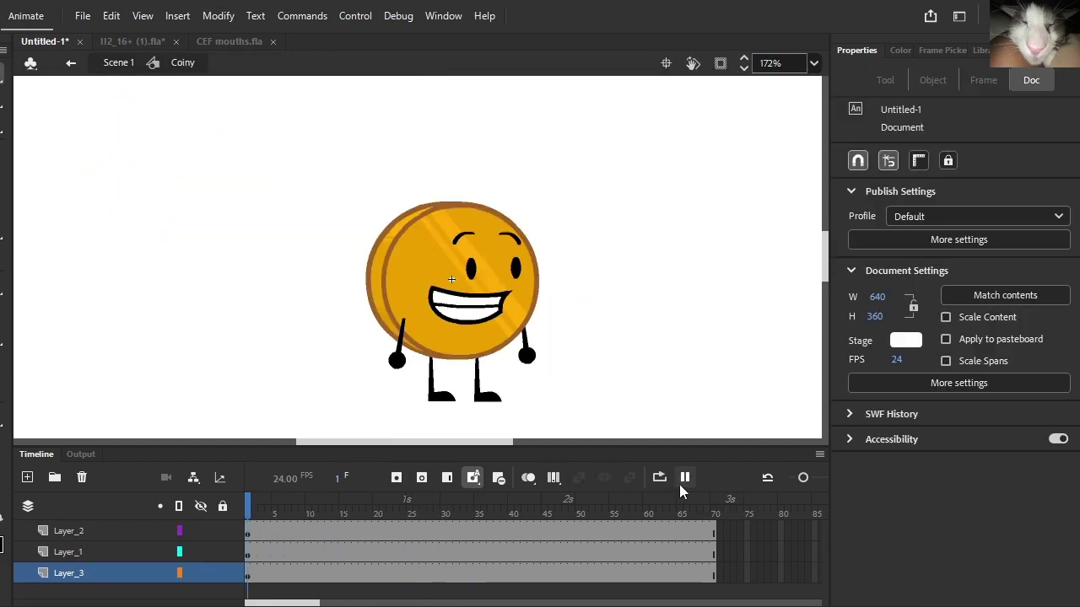
left_click(681, 486)
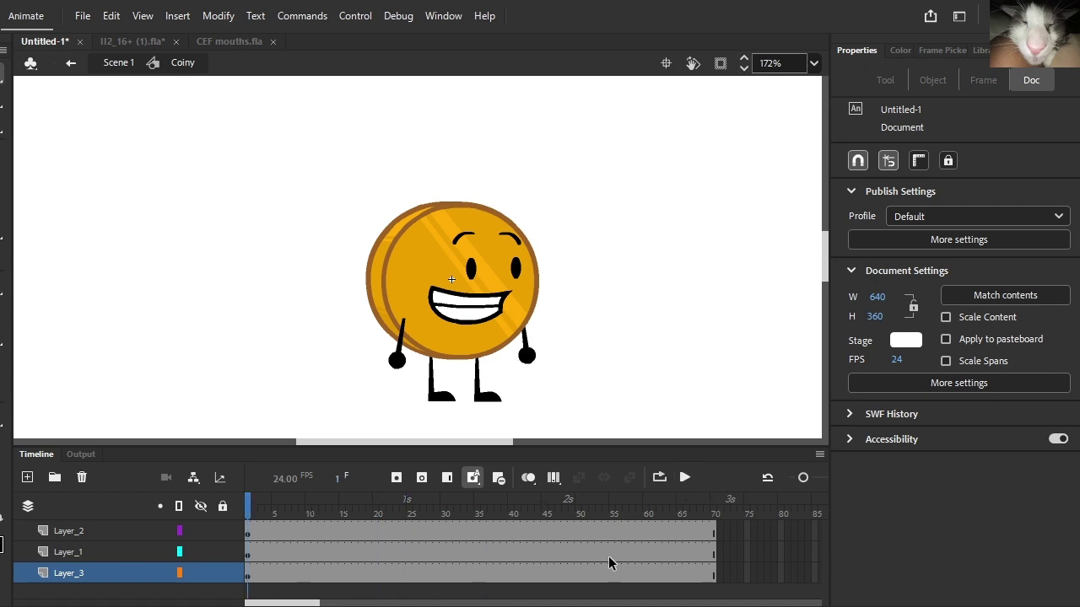
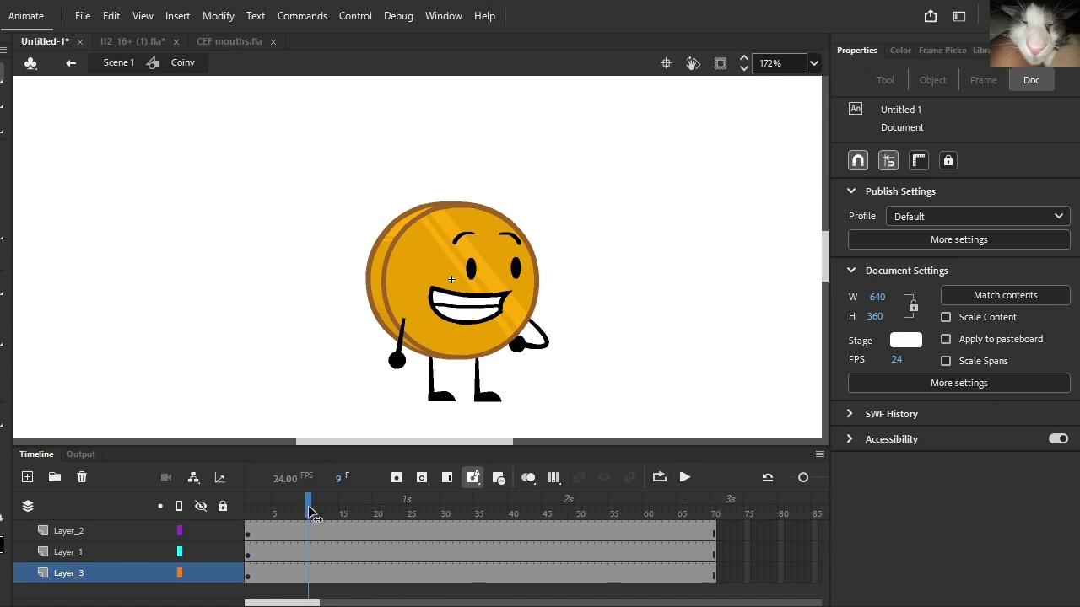
left_click_drag(597, 332, 76, 156)
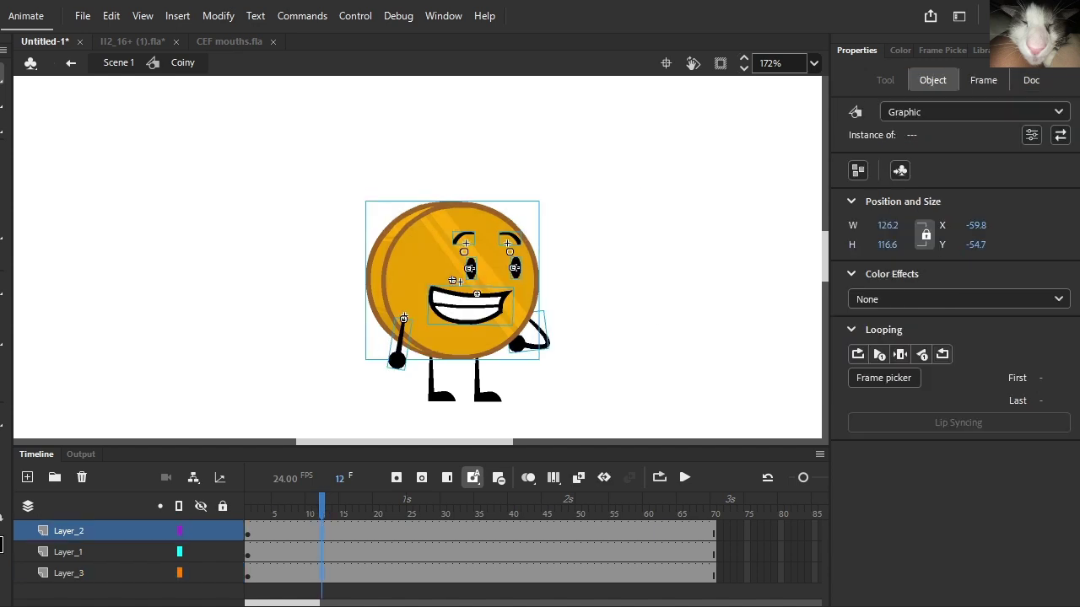
left_click_drag(540, 378, 552, 369)
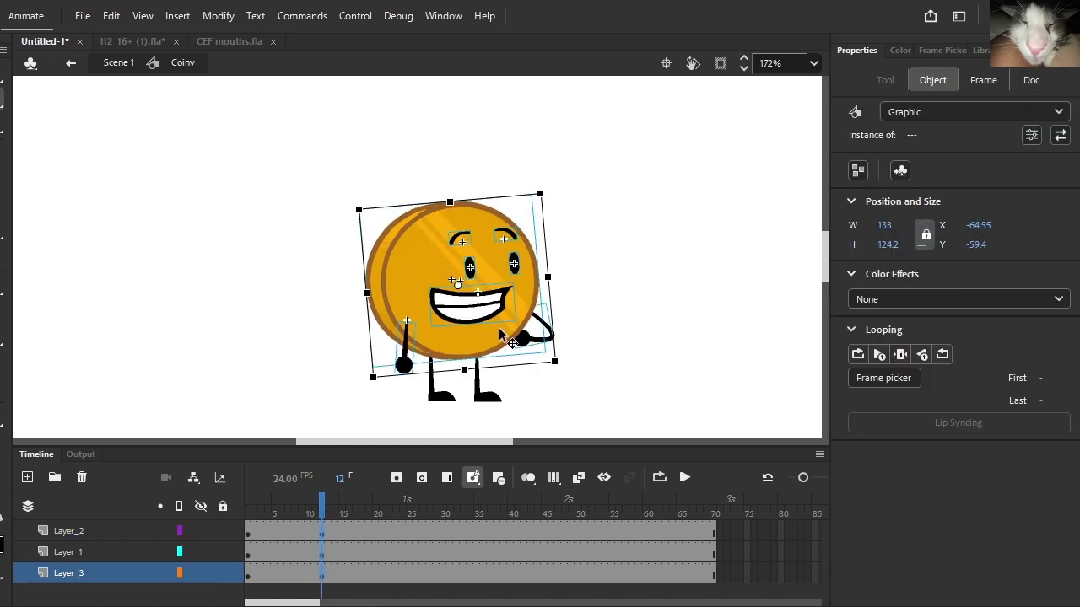
left_click_drag(504, 337, 507, 344)
left_click(323, 497)
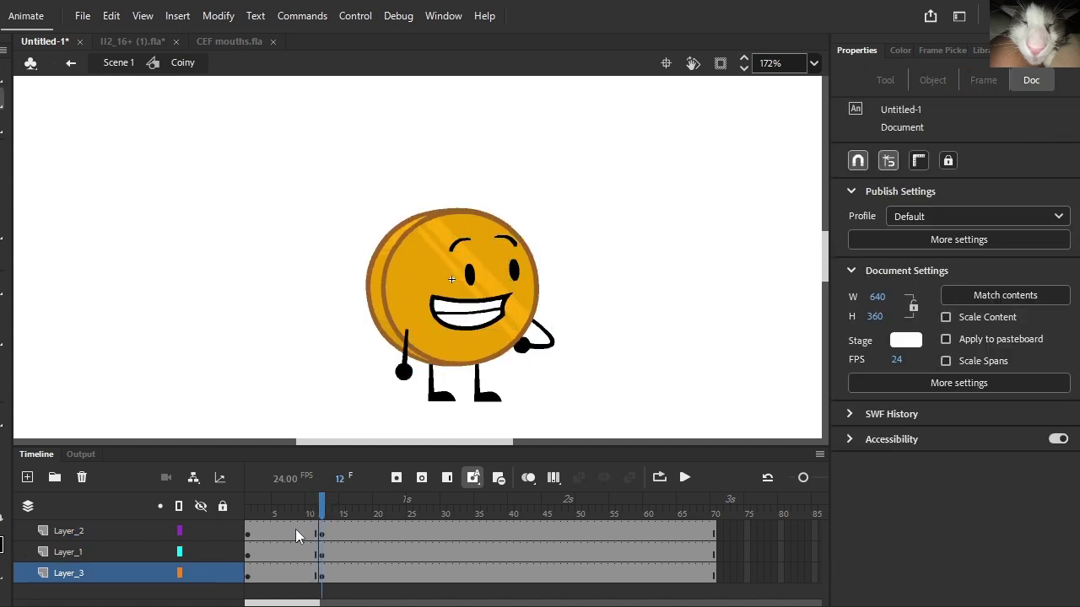
left_click_drag(323, 533, 323, 576)
key("shift+F6")
- Distribute all of Coiny's parts on frame 1 to separate layers
left_click(248, 500)
key("ctrl+a")
right_click(524, 334)
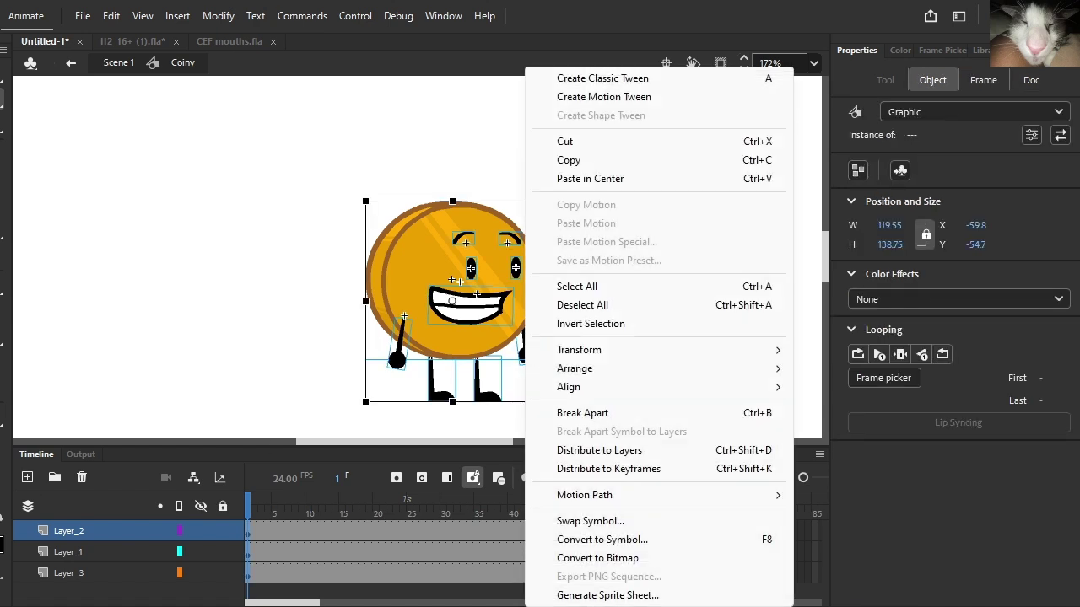
left_click(599, 450)
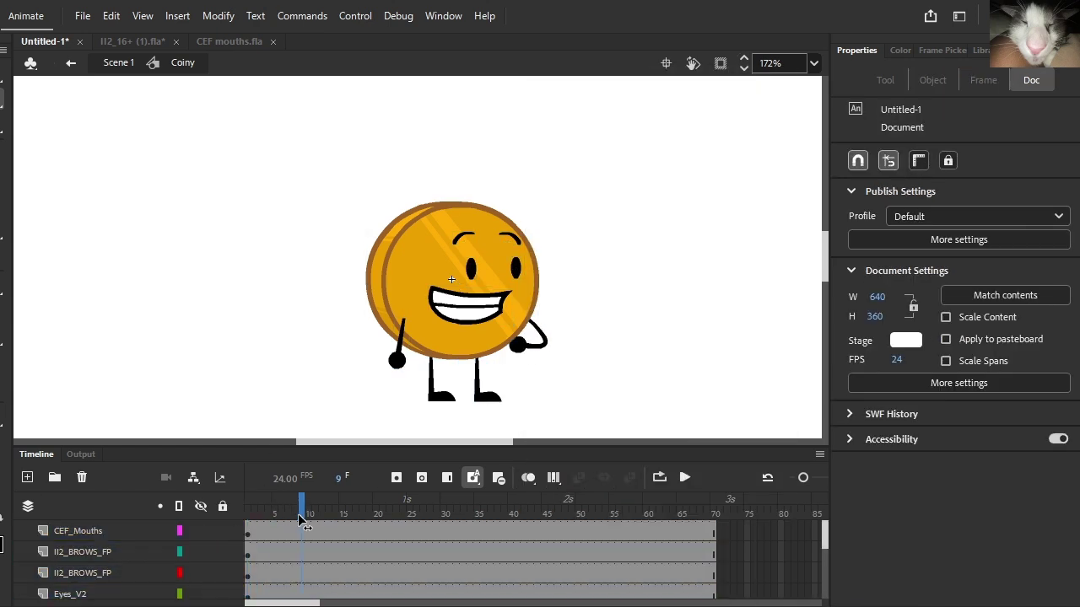
- At frame 10, tilt Coiny's upper body slightly counterclockwise and lower it a little, leaving the legs in place
left_click(269, 538)
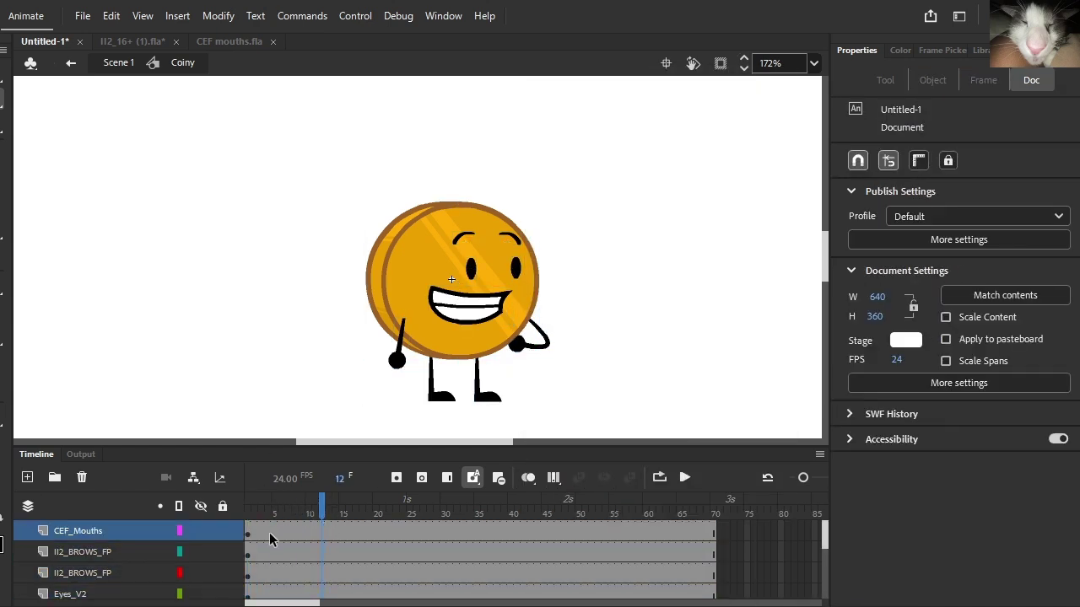
key("ctrl+a")
scroll(576, 303, "up", 2)
left_click_drag(472, 351, 496, 360)
left_click_drag(529, 426, 540, 413)
left_click_drag(464, 370, 454, 370)
left_click_drag(313, 520, 305, 541)
key("ctrl+a")
left_click_drag(440, 335, 441, 342)
left_click_drag(308, 503, 299, 500)
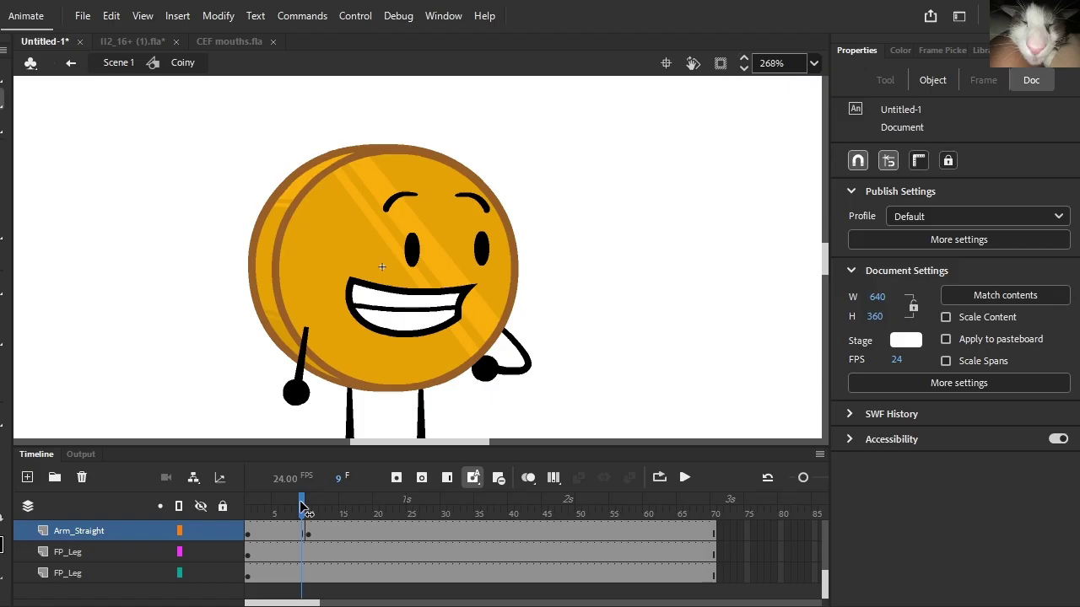
- Create classic tweens on the upper-body layers between frames 1 and 10, open their ease effect options, and play the animation
left_click(304, 506)
left_click(579, 477)
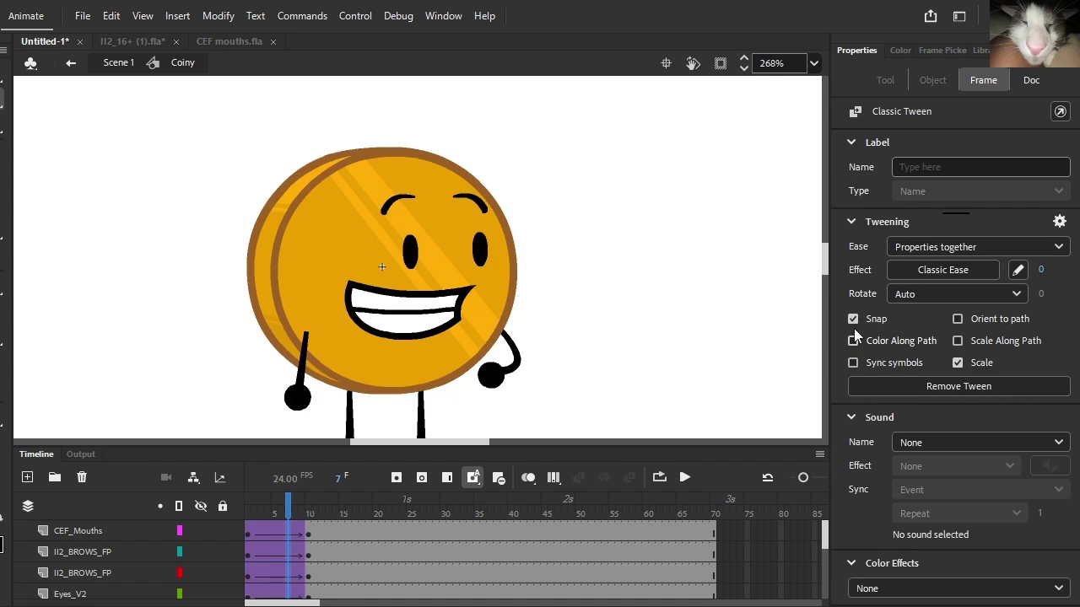
left_click(945, 270)
left_click_drag(290, 510, 516, 518)
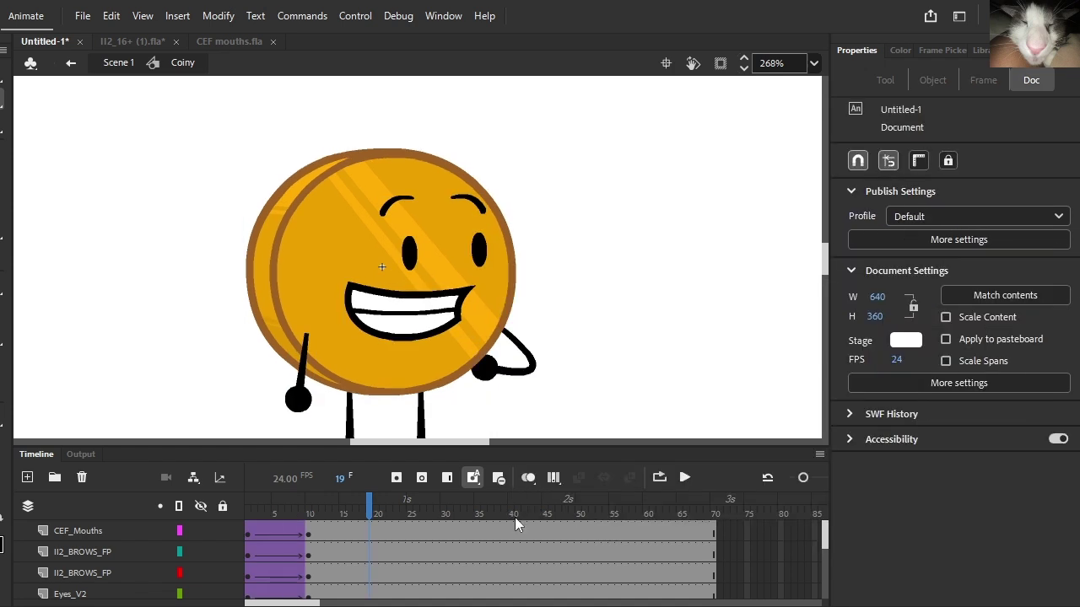
left_click(684, 478)
left_click_drag(368, 511, 306, 521)
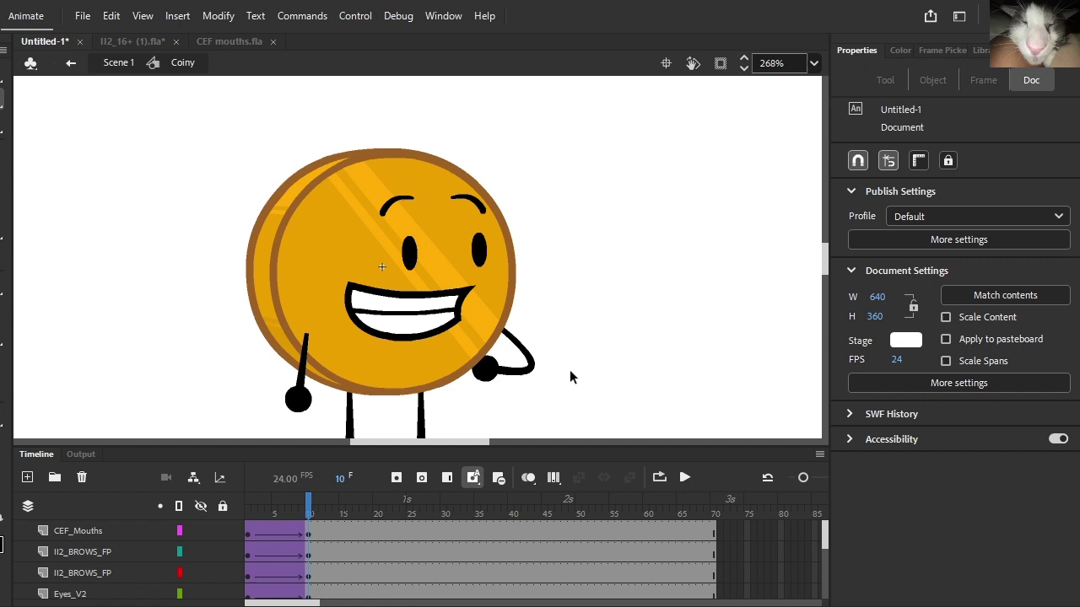
- Skew and slightly shorten both legs at frame 10 to fit the lowered, tilted body
left_click_drag(570, 371, 14, 143)
scroll(653, 283, "down", 3)
left_click(428, 237)
left_click(372, 232, "shift")
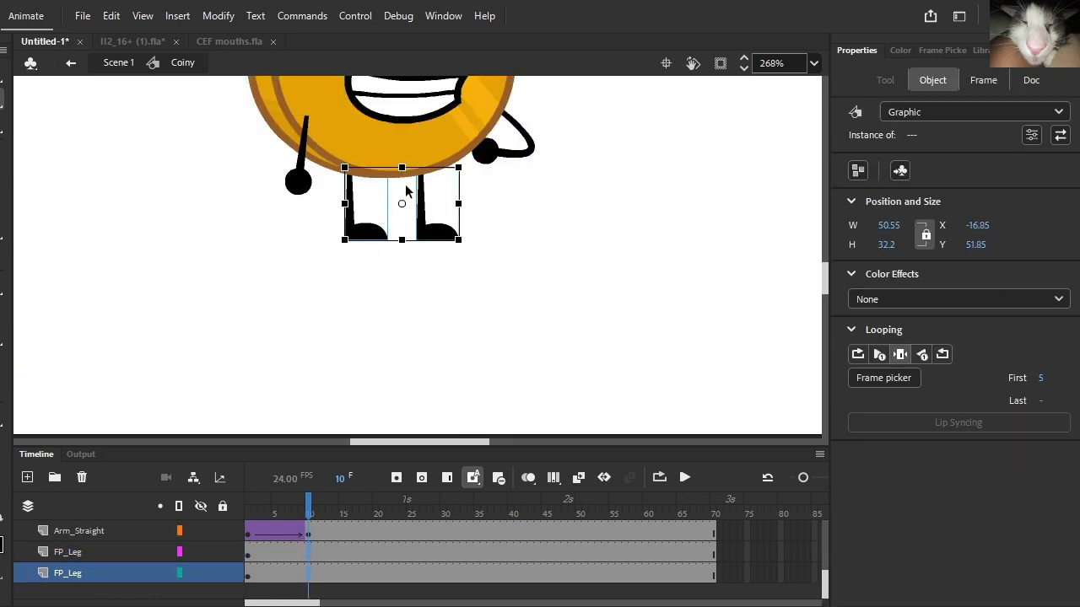
scroll(406, 172, "up", 5)
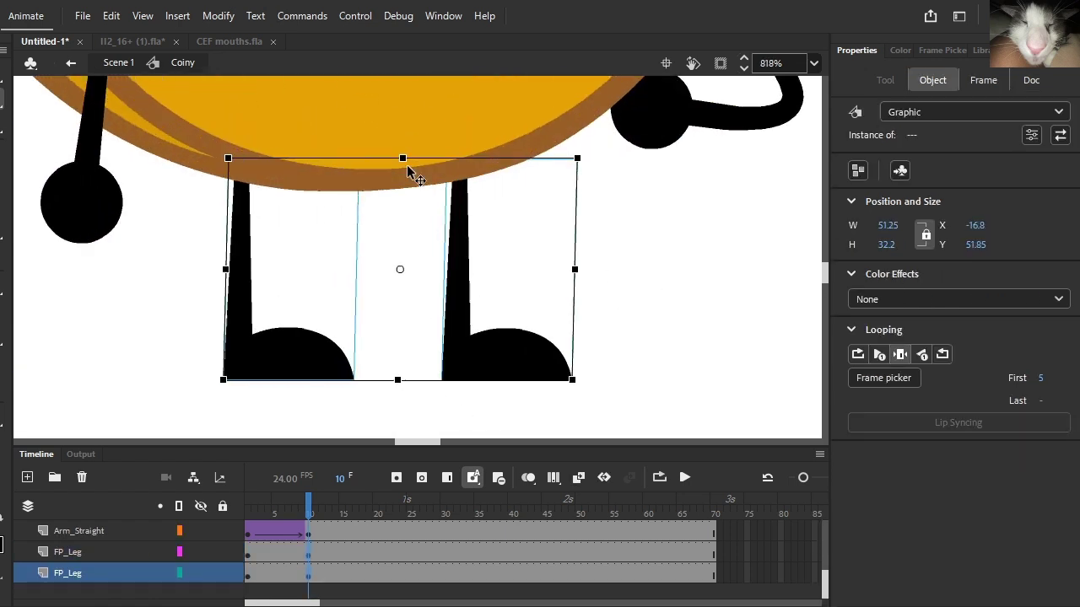
left_click_drag(411, 160, 396, 162)
left_click(405, 159)
key("ctrl+z")
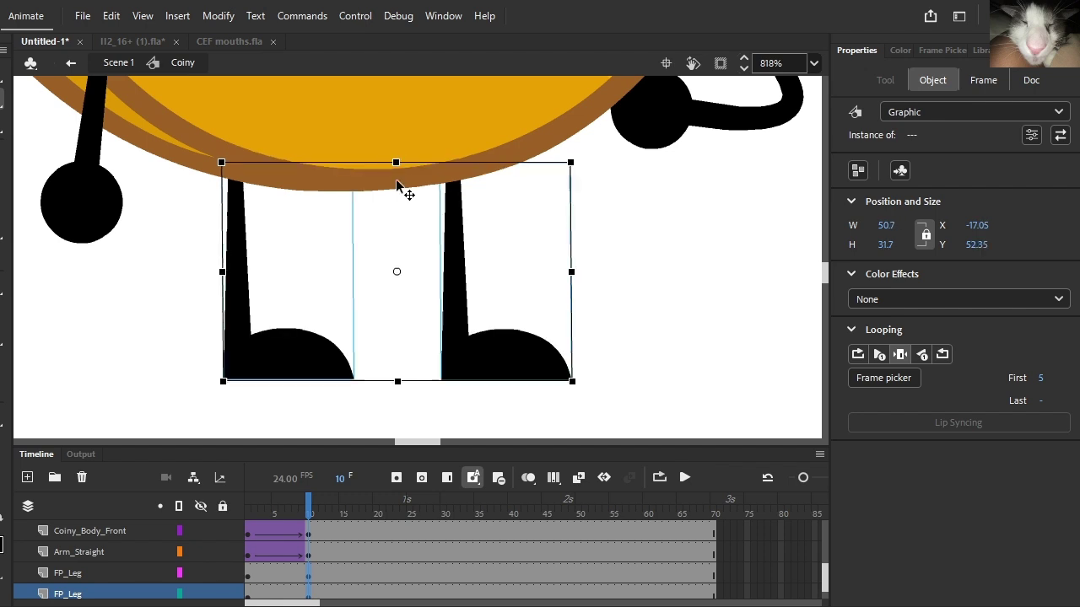
mouse_move(310, 509)
left_mouse_down()
mouse_move(296, 509)
mouse_move(311, 516)
left_mouse_up()
scroll(288, 572, "down", 1)
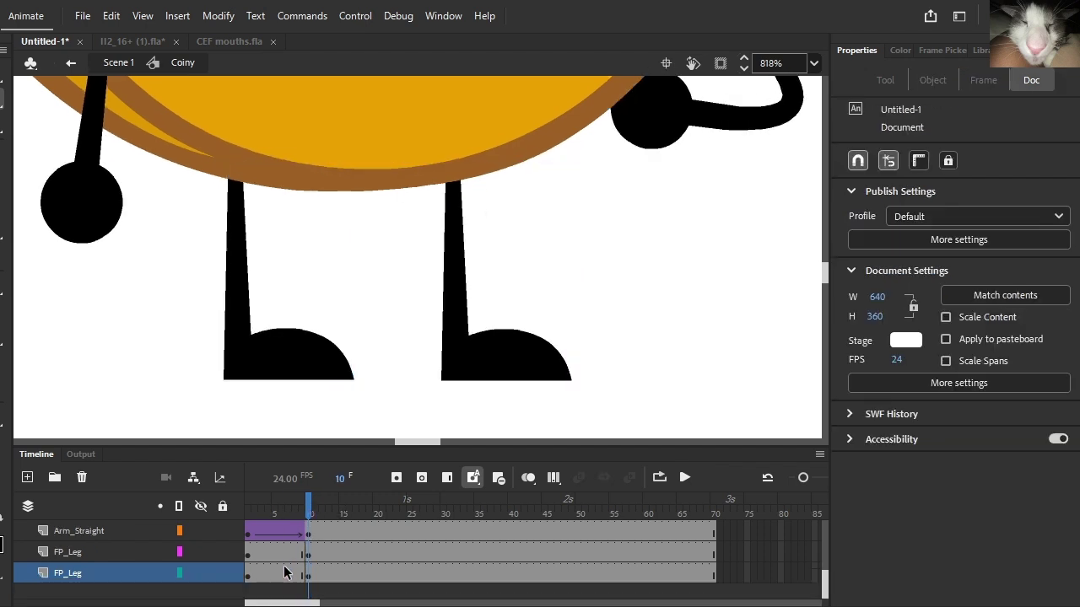
- Create classic tweens on both leg layers between frames 1 and 10 and apply a saved custom ease
left_click_drag(287, 574, 283, 553)
left_click(579, 478)
left_click(947, 253)
left_click(948, 258)
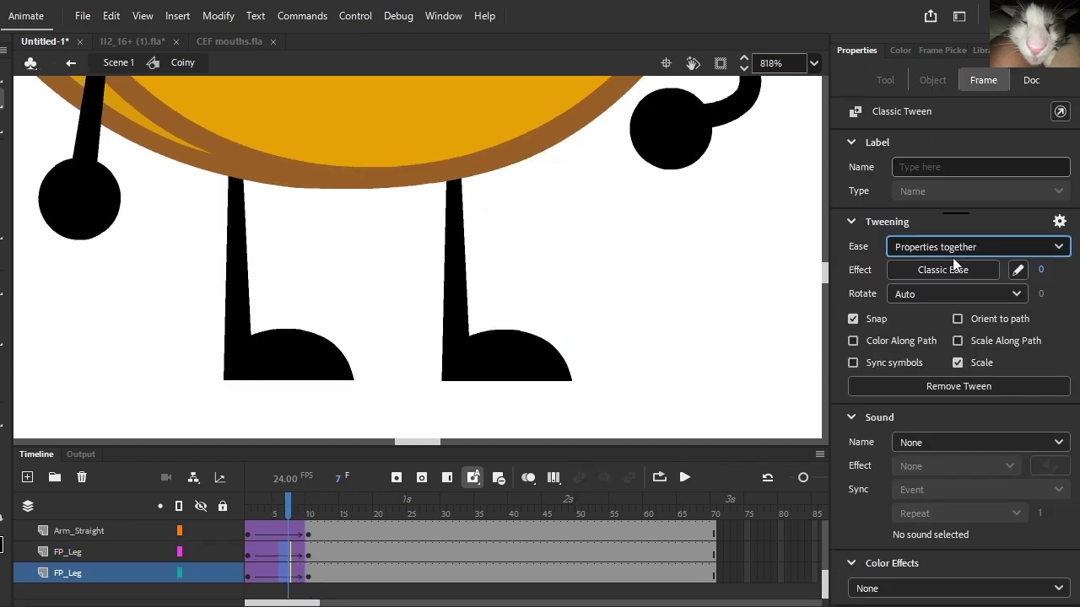
left_click(949, 269)
left_click(538, 361)
double_click(657, 309)
- Play back the animation from frame 1 to check the body and leg movement
left_click_drag(289, 511, 247, 511)
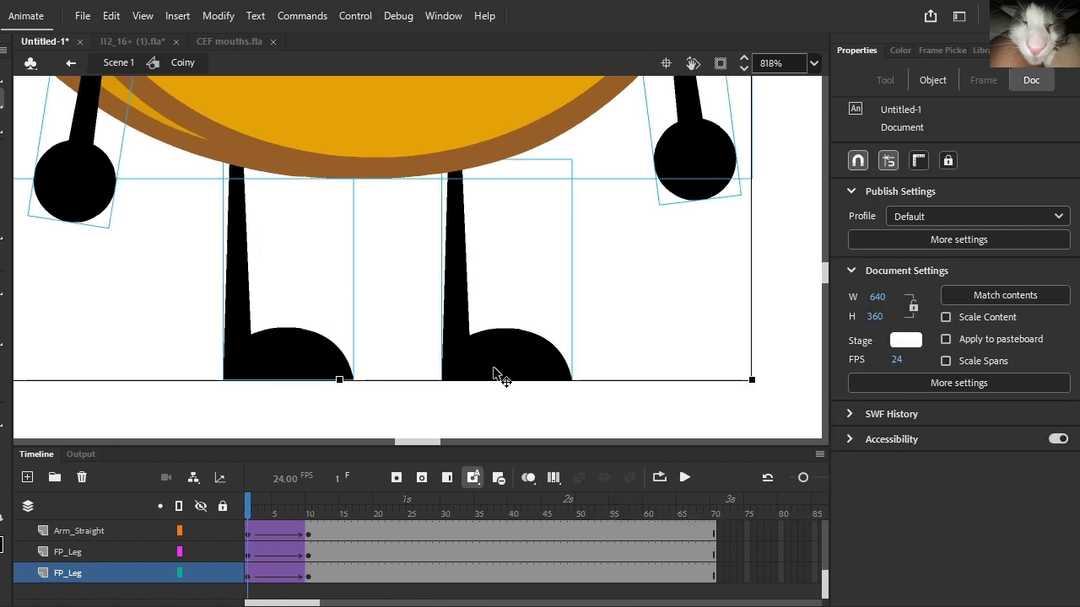
scroll(497, 373, "up", 3)
left_click(680, 480)
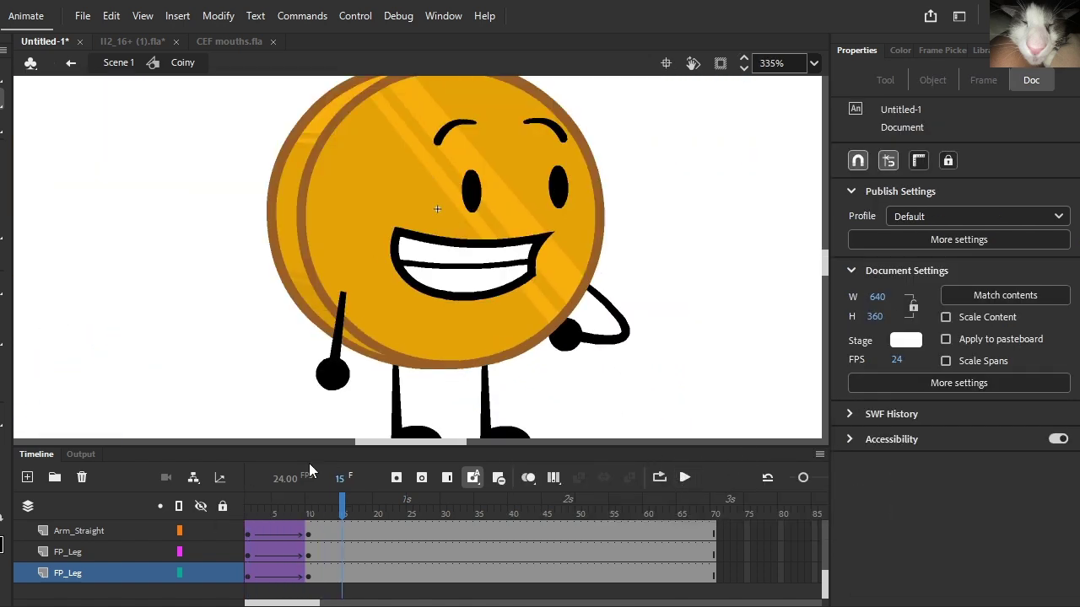
mouse_move(335, 517)
left_mouse_down()
mouse_move(270, 512)
mouse_move(323, 518)
left_mouse_up()
left_click(458, 261)
left_click(981, 49)
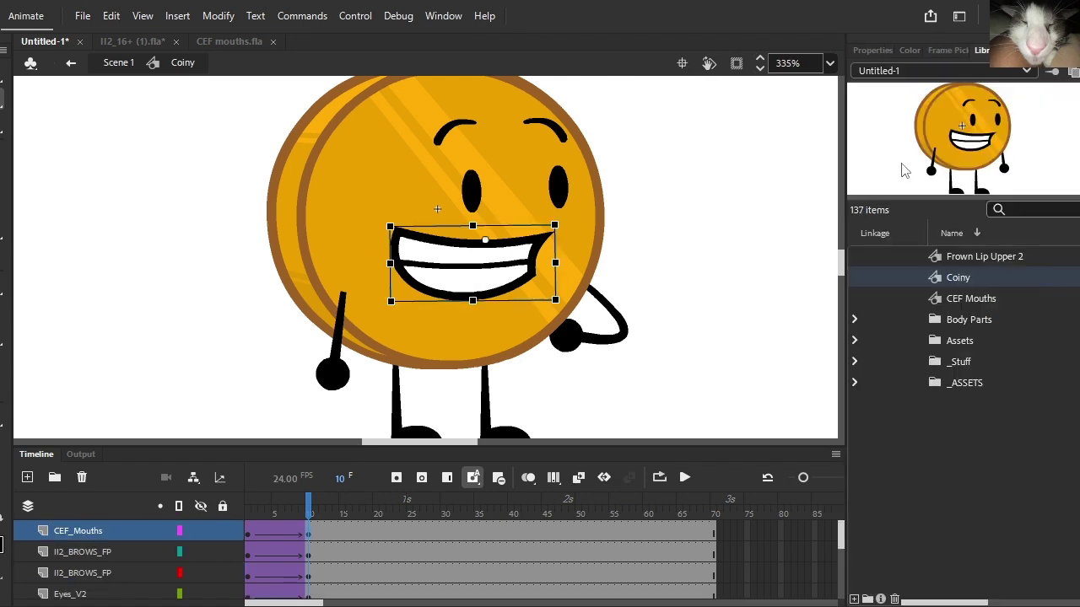
- Insert keyframes for all of Coiny's parts at frame 22
scroll(517, 283, "down", 2)
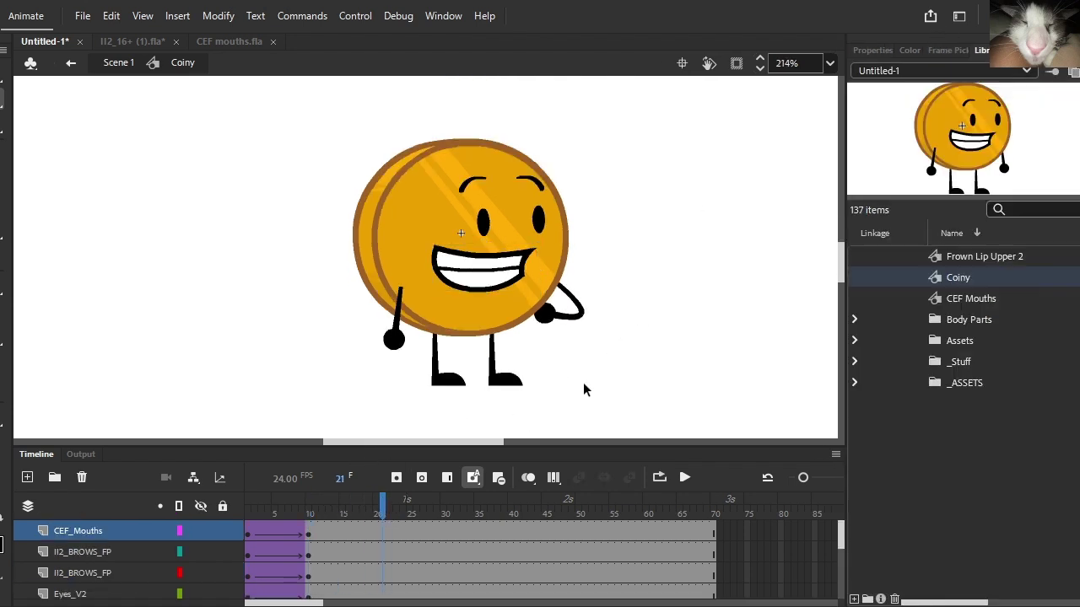
key("ctrl+a")
left_click(396, 478)
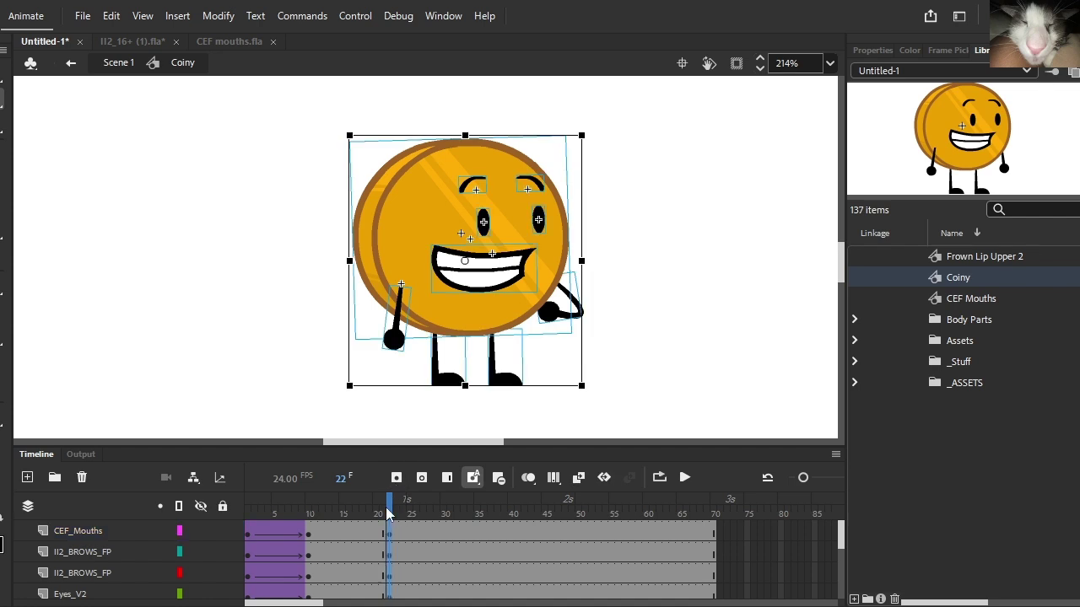
- At frame 30, rotate Coiny's upper body slightly clockwise and shift it up and to the right, leaving the legs in place
left_click_drag(389, 511, 433, 517)
left_click(690, 329)
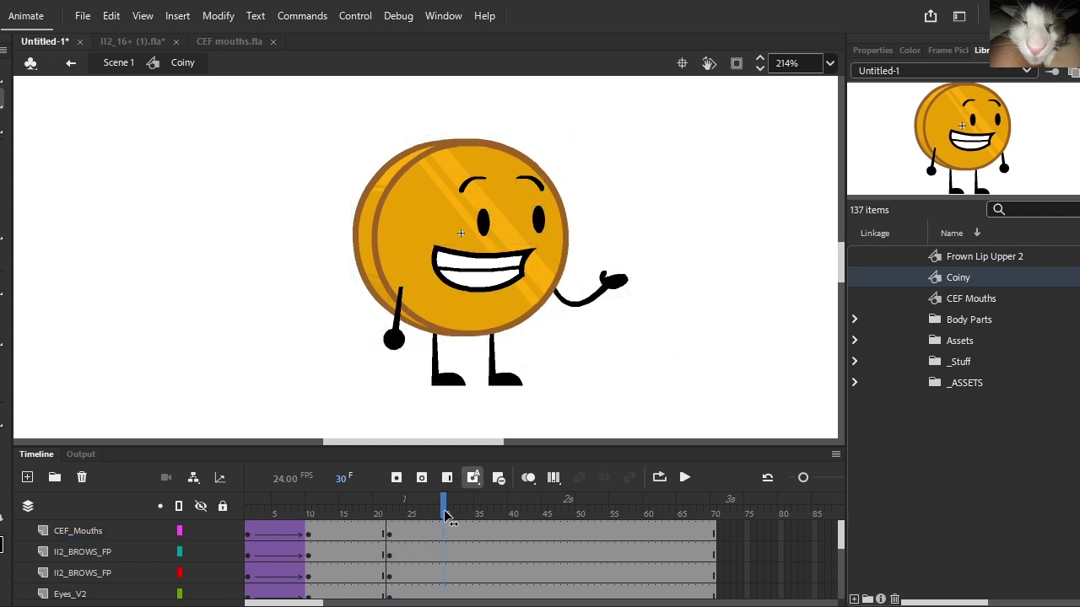
key("ctrl+a")
left_click(657, 366)
key("ctrl+a")
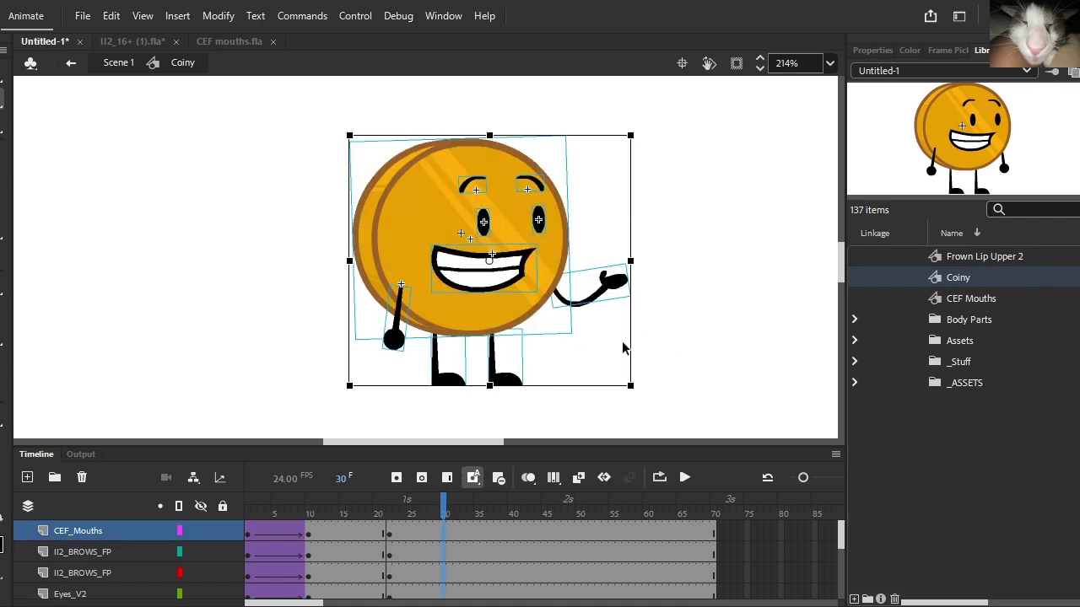
left_click_drag(627, 399, 617, 404)
key("ctrl+z")
left_click(458, 374, "shift")
left_click_drag(635, 354, 626, 366)
left_click_drag(452, 275, 461, 266)
- Stretch and skew both legs at frame 30 to meet the raised body, undoing unwanted adjustments
left_click(481, 385)
key("ctrl+z")
key("ctrl+z")
key("ctrl+z")
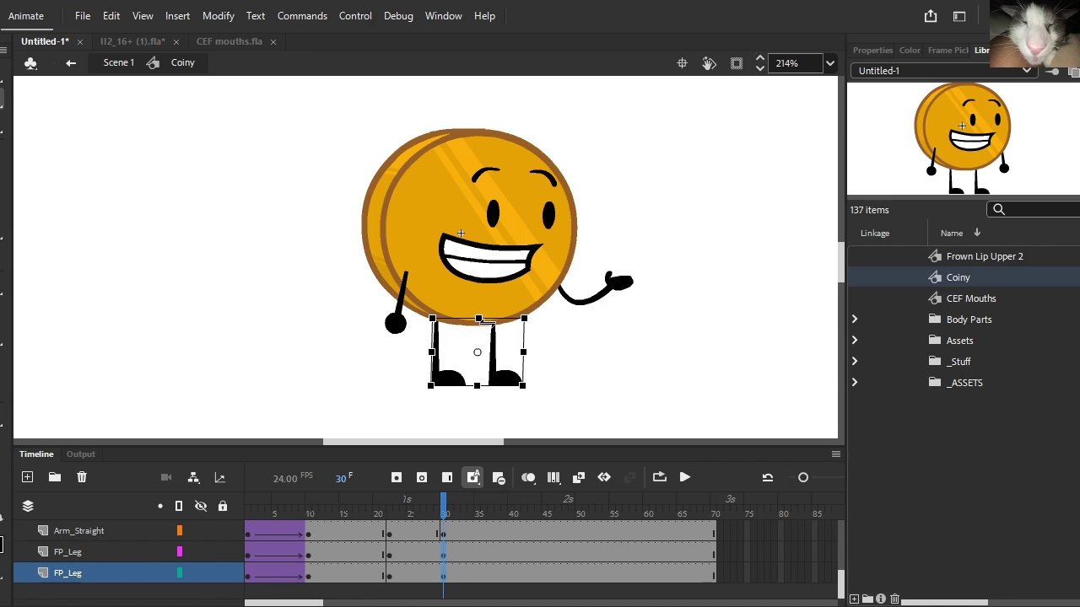
left_click_drag(445, 507, 444, 503)
- Create classic tweens on all of Coiny's layers between frames 22 and 30, apply an ease preset, and play the result
left_click_drag(417, 570, 418, 512)
left_click(579, 478)
left_click(869, 50)
left_click(943, 270)
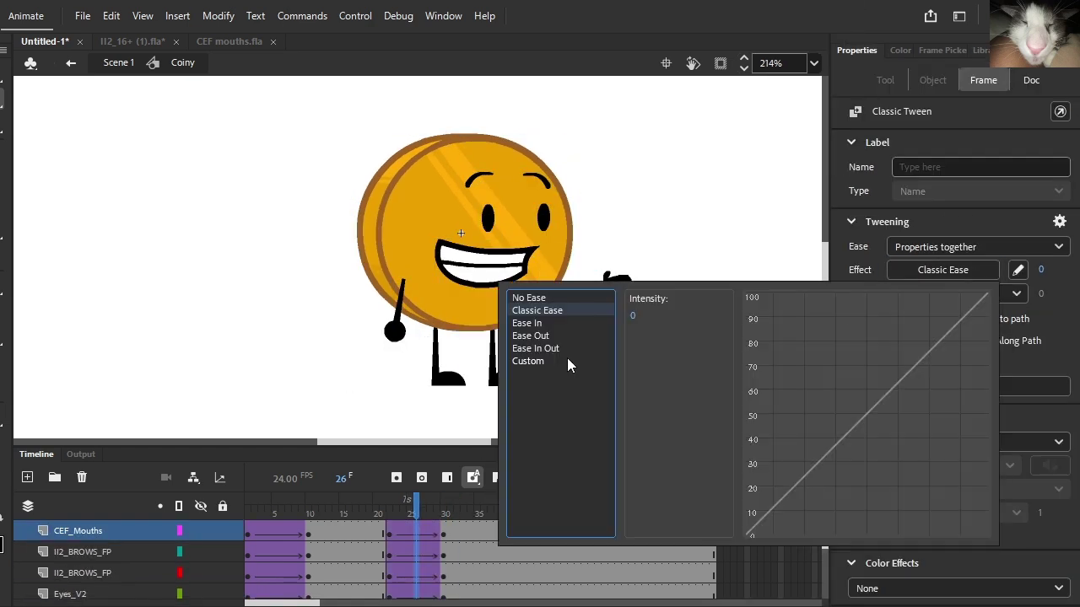
left_click(552, 349)
double_click(645, 299)
left_click(684, 477)
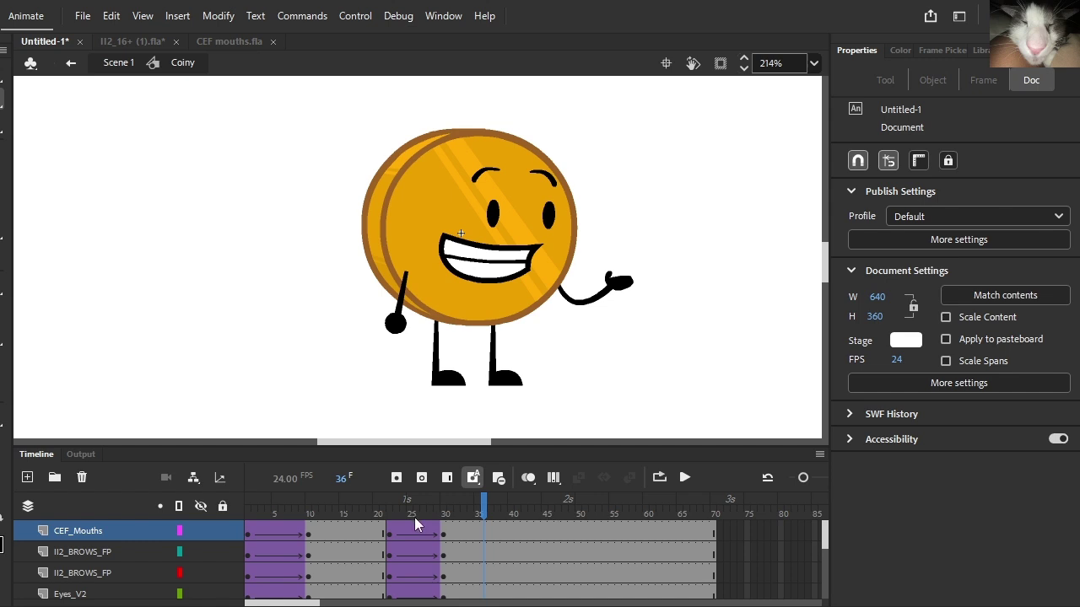
- Change the ease of the classic tweens between frames 22 and 30 to "michael ease"
left_click_drag(416, 535, 422, 582)
left_click(1004, 276)
double_click(645, 284)
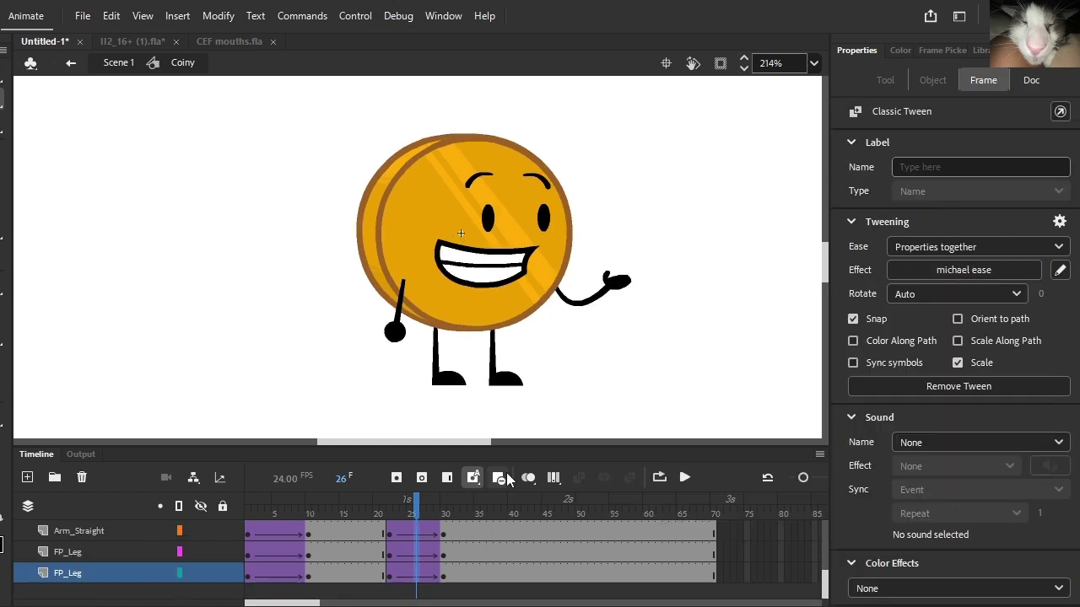
- Play the gesture and move the frame 22 keyframes on all of Coiny's layers back to frame 19
key("Return")
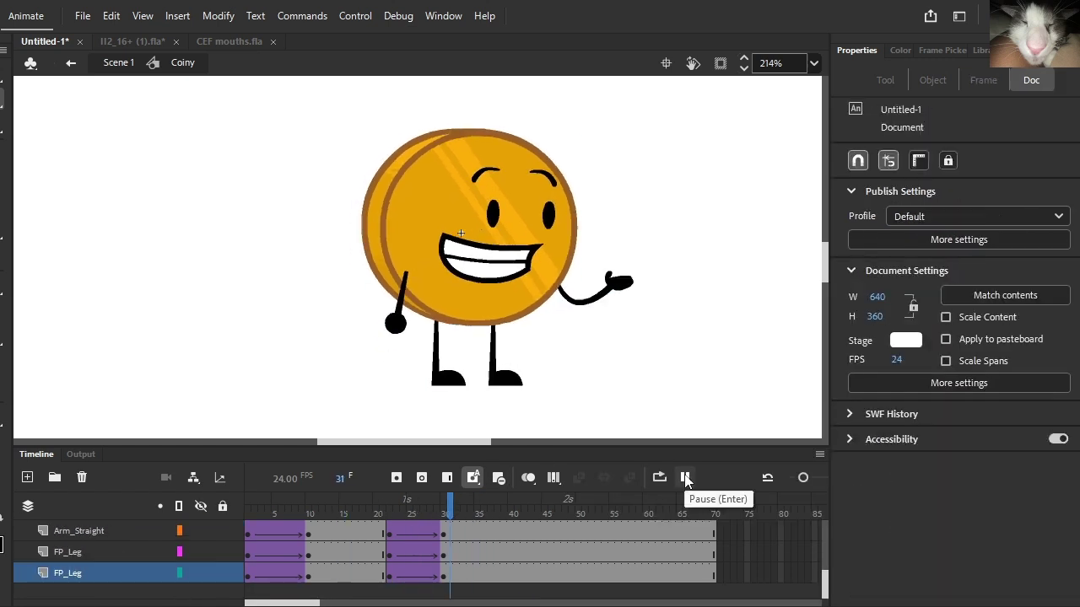
left_click(684, 478)
left_click(390, 573)
scroll(388, 549, "up", 3)
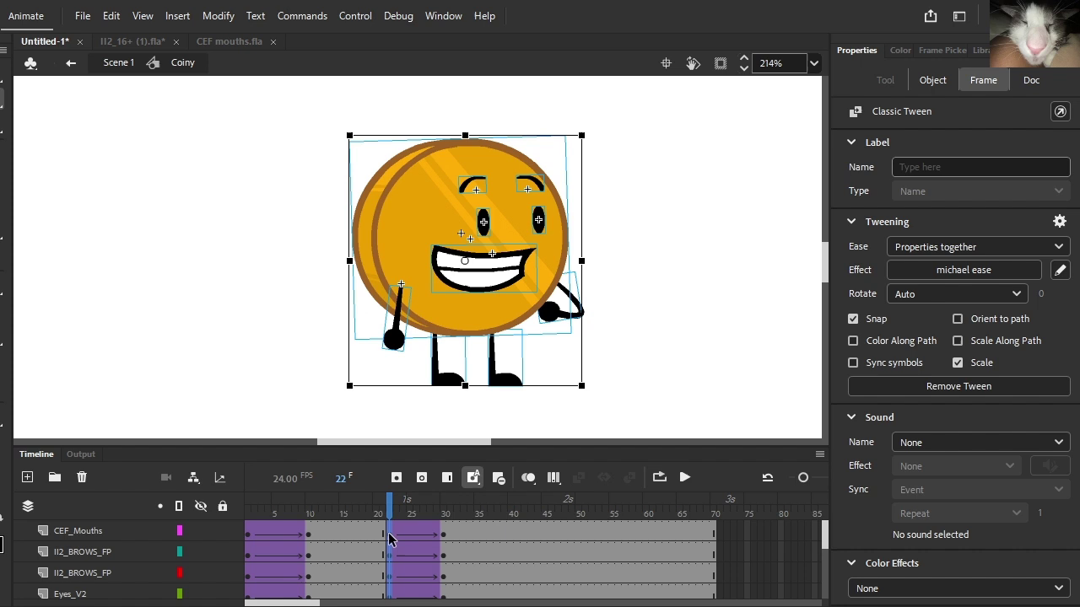
key("shift+F6")
key("ctrl+z")
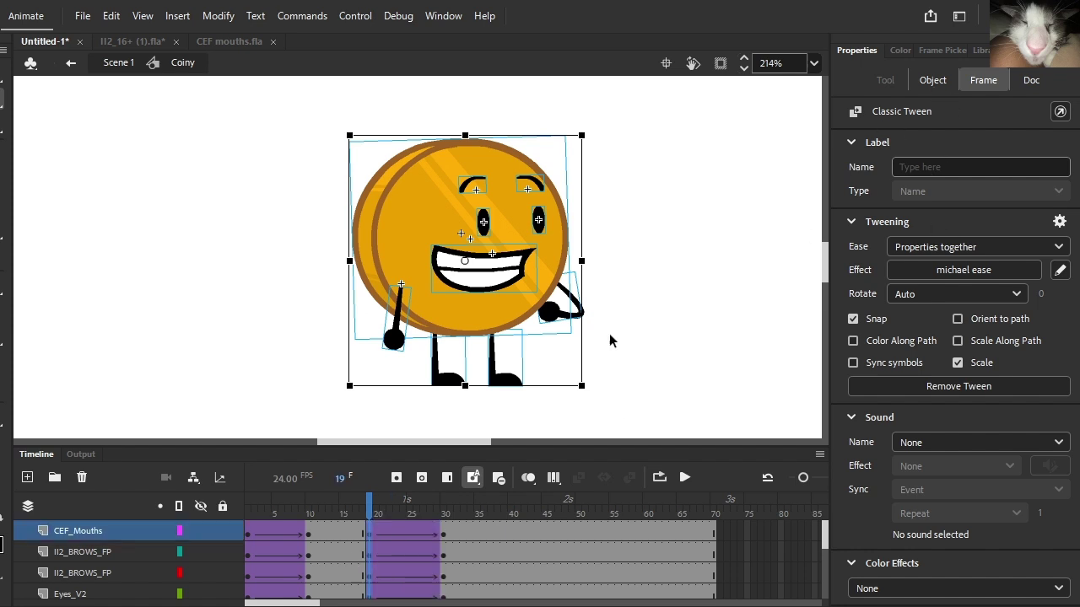
- Set the gesturing arm's looping first frame to 19 at frame 19 and play the result
left_click(609, 340)
left_click(575, 314)
left_click(1041, 405)
type("18")
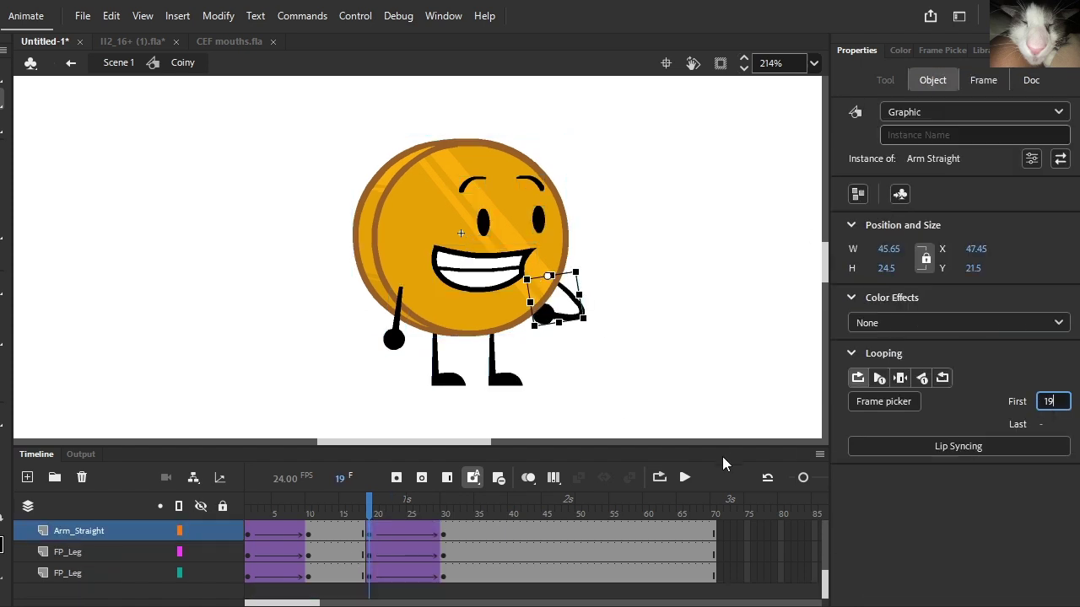
left_click(684, 477)
left_click(411, 549)
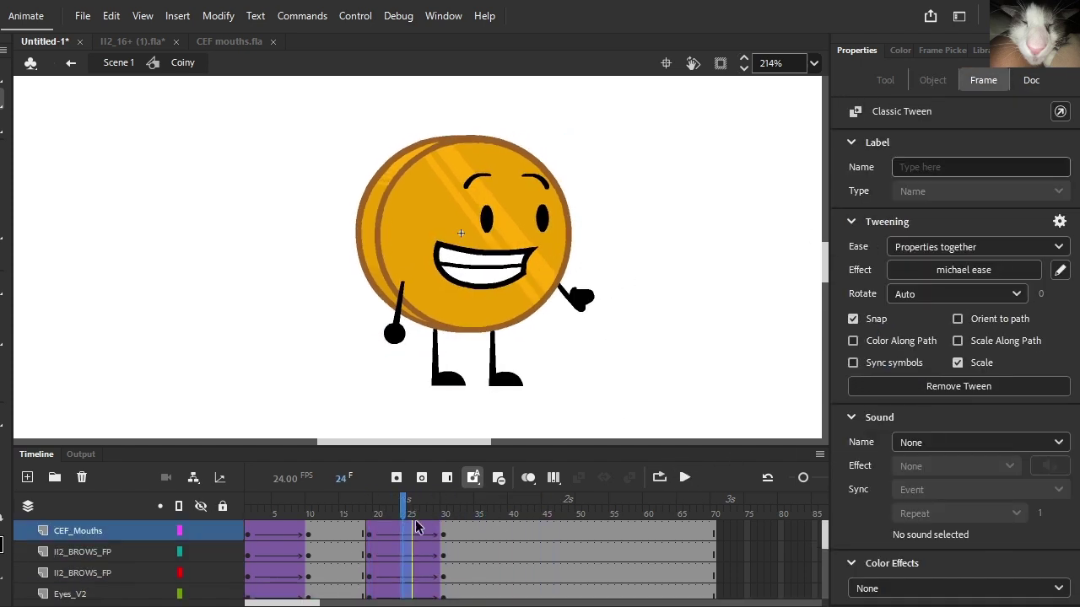
- Inside the gesturing arm symbol, apply "michael ease" to the shape tween between frames 20 and 28
left_click_drag(447, 516, 424, 518)
left_click(587, 317)
double_click(584, 302)
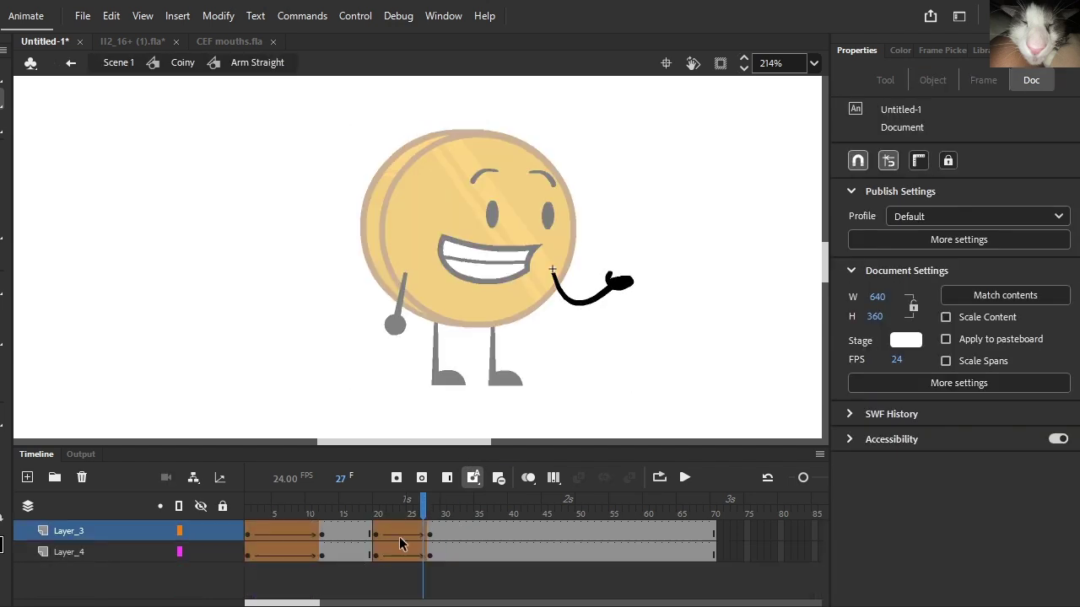
left_click(396, 550)
left_click(964, 270)
left_click(730, 318)
left_click(417, 508)
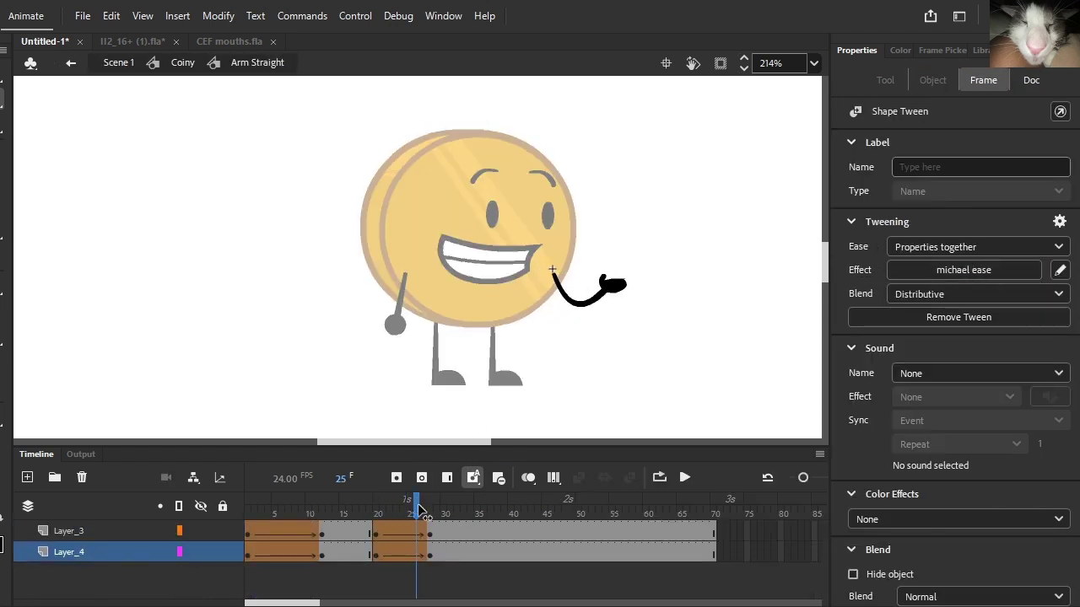
- Insert a keyframe on the hand's layer at frame 31 and skew the hand slightly upward
scroll(569, 363, "up", 3)
scroll(674, 211, "up", 3)
left_click(679, 212)
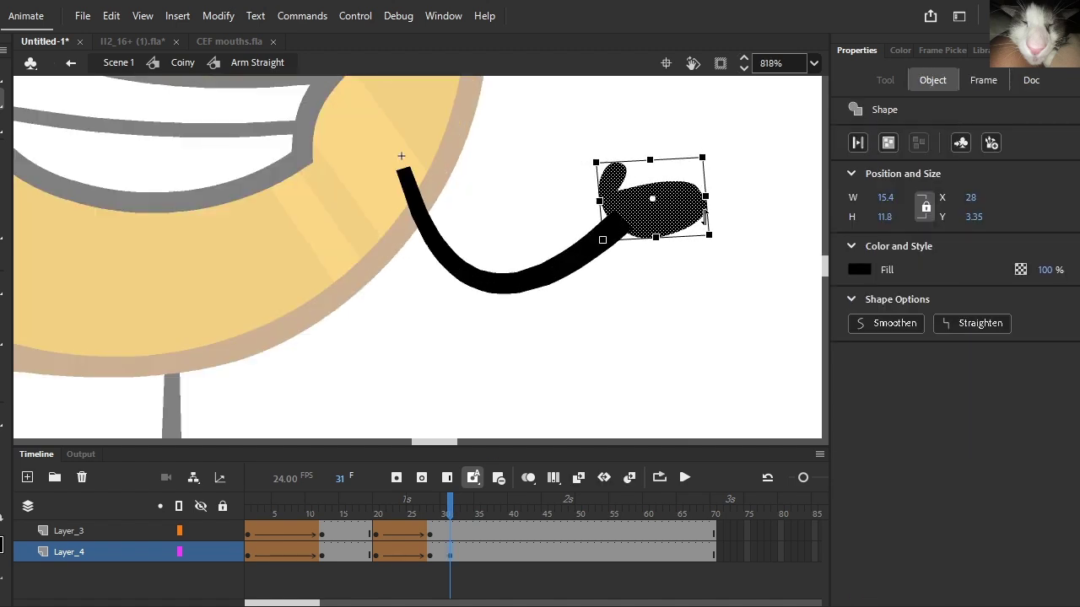
left_click(587, 245)
- Create a shape tween with an ease preset on the hand's layer between frames 28 and 31 and preview it
left_click(432, 555)
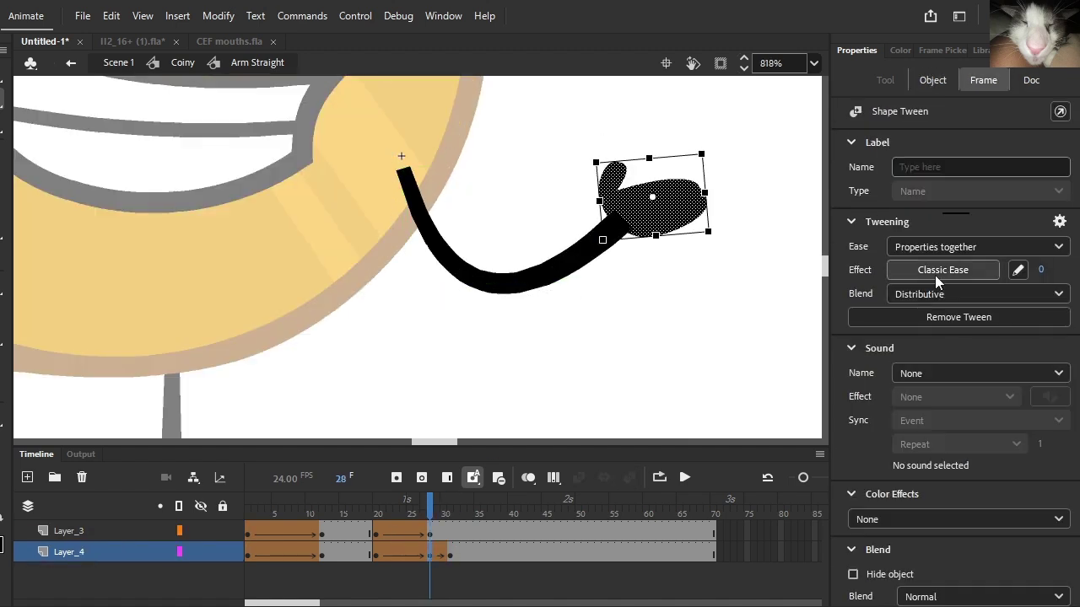
left_click(935, 275)
left_click(585, 352)
double_click(647, 352)
key("Return")
mouse_move(424, 508)
left_mouse_down()
mouse_move(383, 508)
mouse_move(448, 504)
mouse_move(417, 504)
left_mouse_up()
key("Return")
- Return to the Coiny symbol and insert keyframes on all of its layers at frame 26
double_click(302, 168)
scroll(450, 379, "down", 3)
scroll(557, 312, "down", 2)
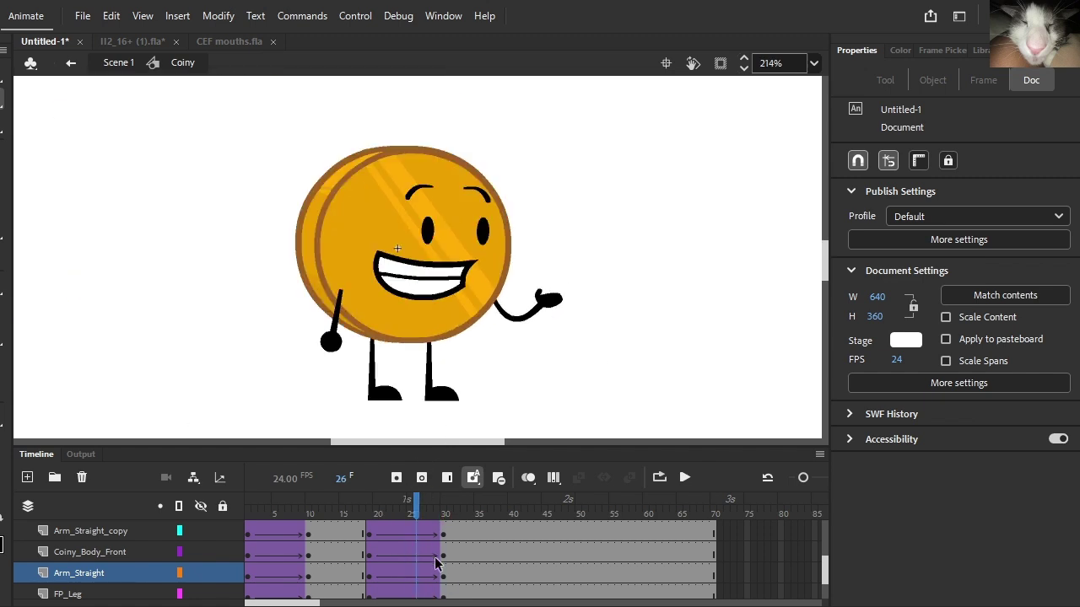
scroll(422, 549, "up", 3)
left_click_drag(416, 601, 416, 593)
left_click(397, 477)
left_click(640, 308)
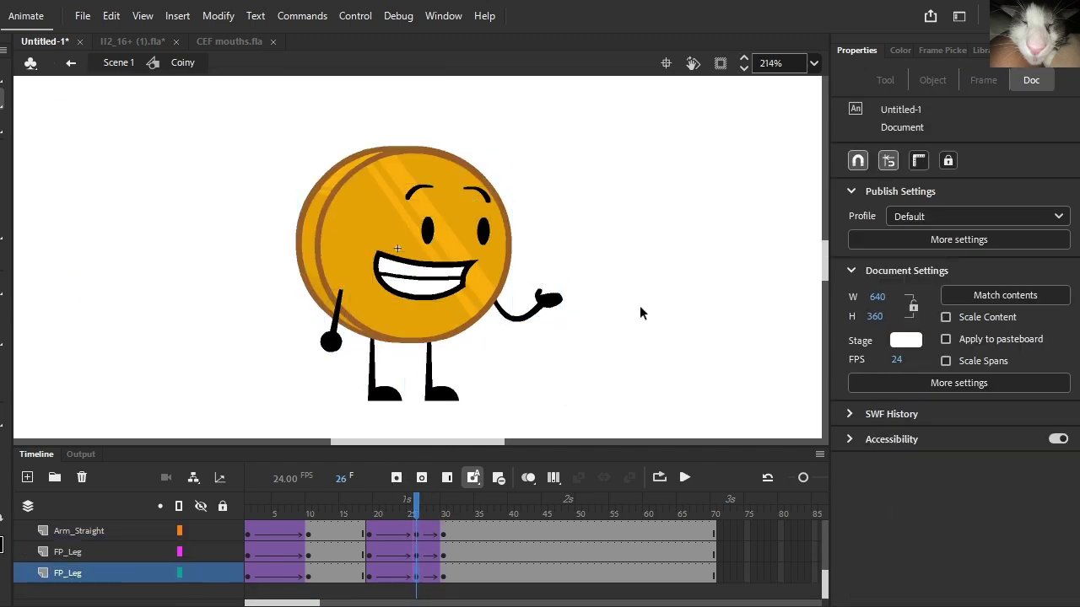
- Nudge Coiny's upper body up slightly at frame 26 and play the animation from frame 19
left_click_drag(599, 316, 210, 132)
key("Up")
key("Up")
left_click_drag(415, 517, 368, 512)
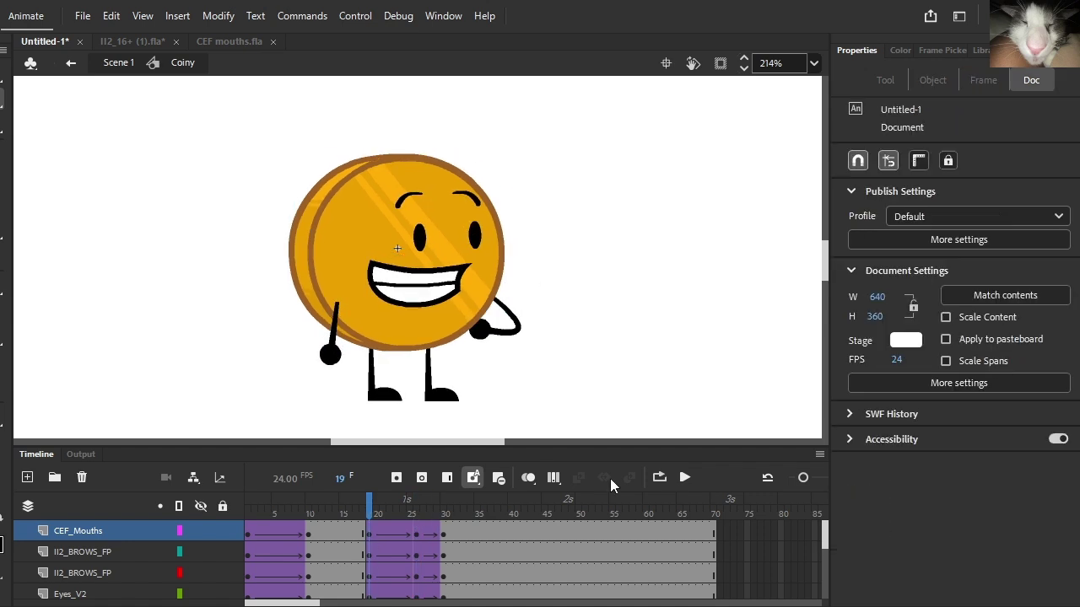
left_click(680, 478)
- Insert keyframes on all of Coiny's layers at frame 6 and select the whole character there
left_click_drag(439, 513, 288, 522)
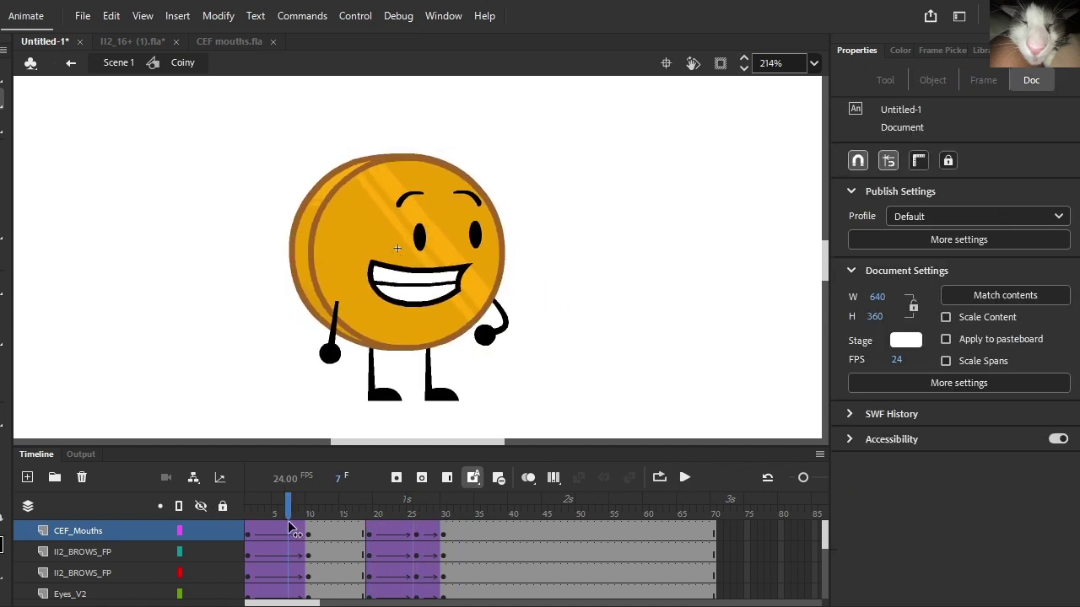
left_click(283, 506)
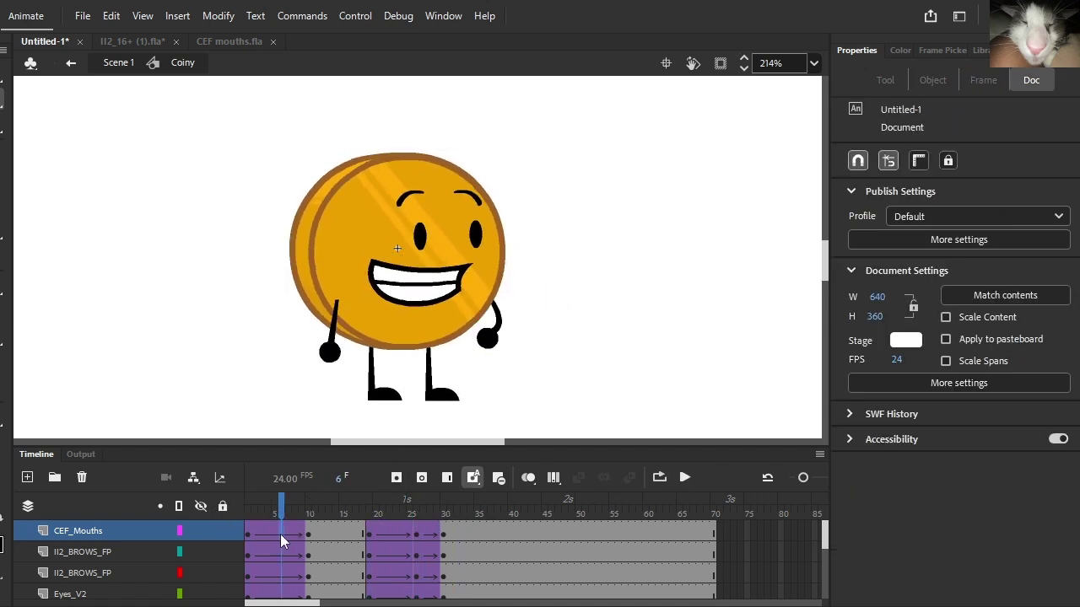
scroll(283, 542, "down", 5)
left_click(282, 574, "shift")
key("F6")
mouse_move(284, 513)
left_mouse_down()
mouse_move(256, 511)
mouse_move(285, 508)
left_mouse_up()
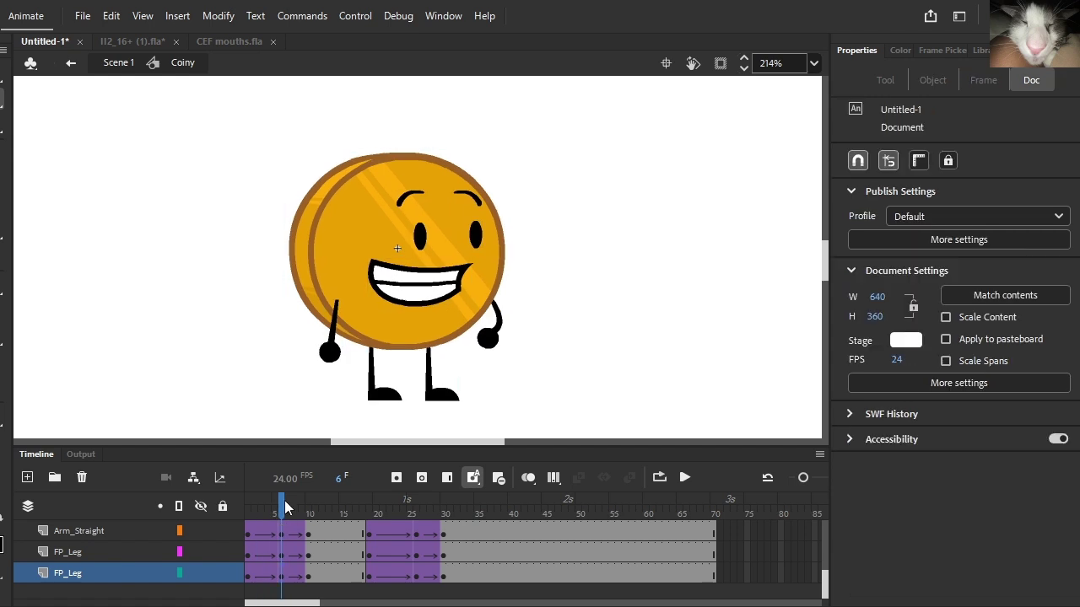
key("ctrl+a")
key("ctrl+=")
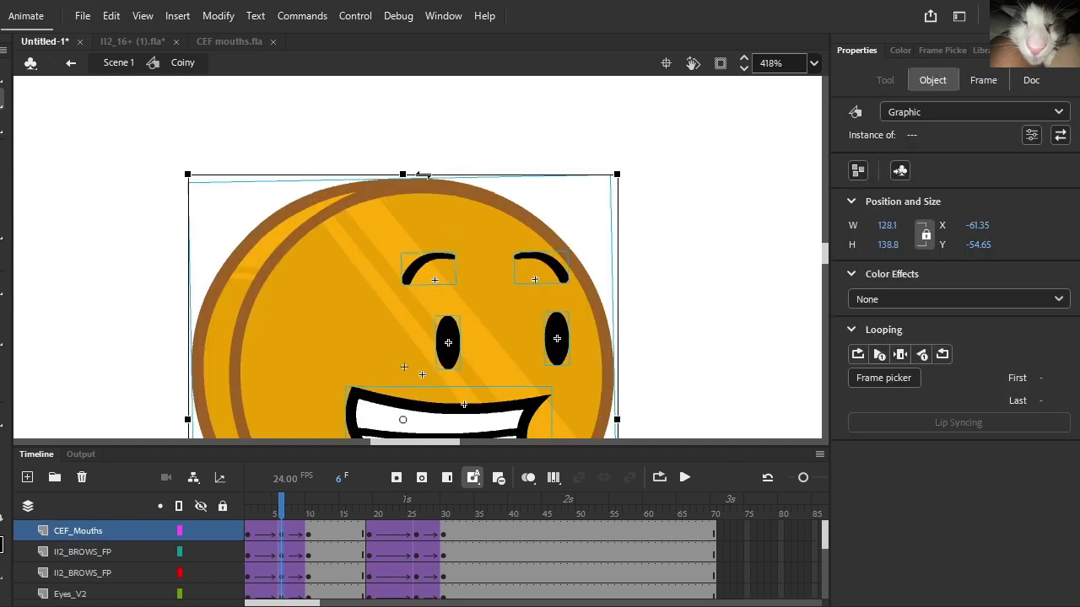
left_click(283, 531)
key("ctrl+a")
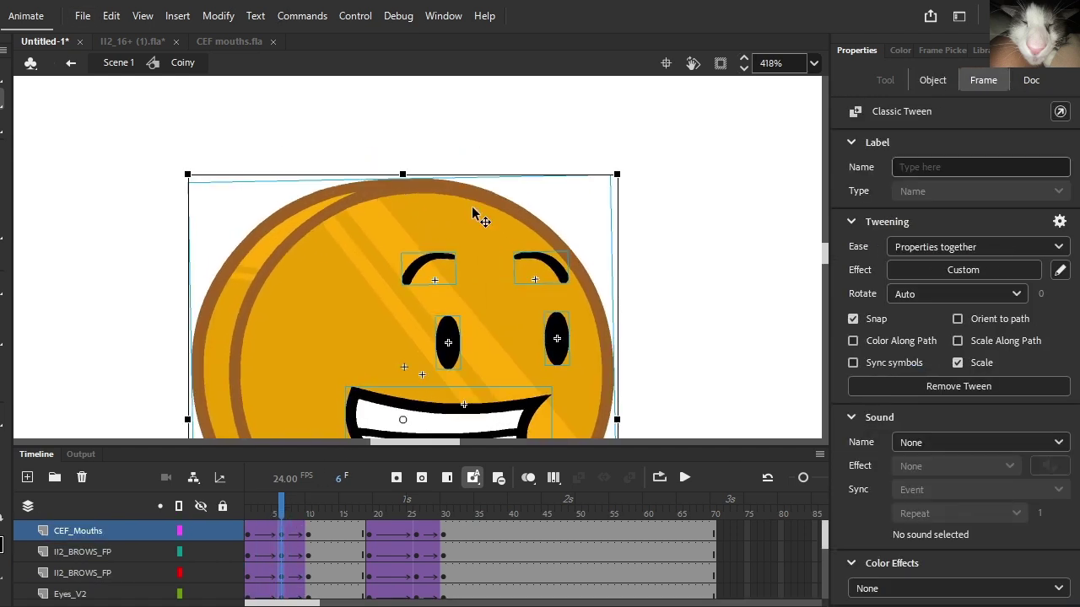
- Skew the whole Coiny character very slightly at frame 26 and play the result from frame 19
left_click_drag(268, 512, 417, 508)
key("ctrl+a")
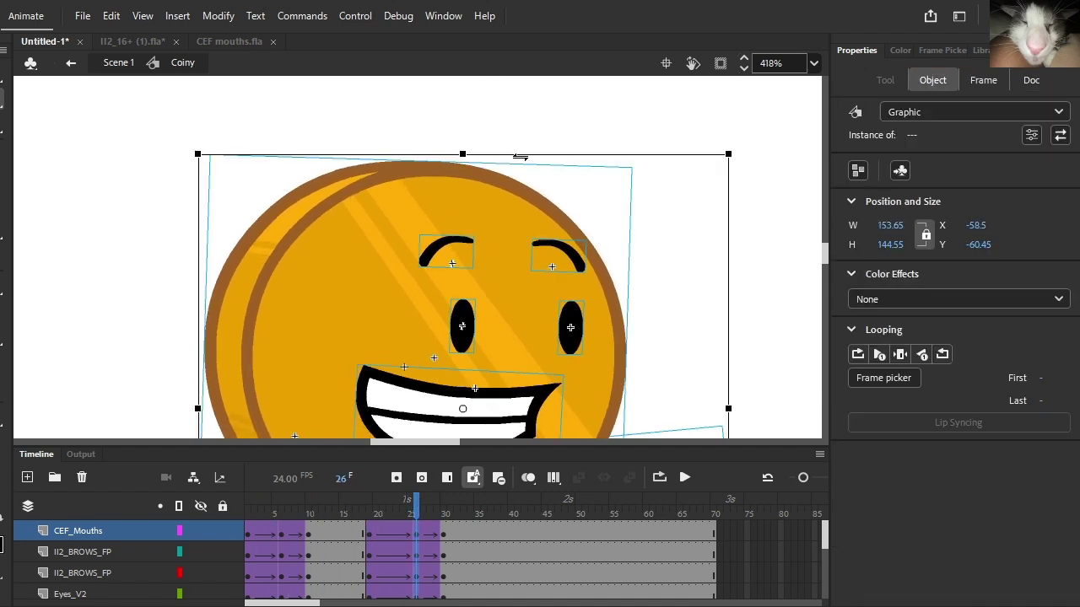
left_click_drag(522, 157, 523, 159)
left_click_drag(727, 332, 727, 338)
scroll(590, 354, "down", 5)
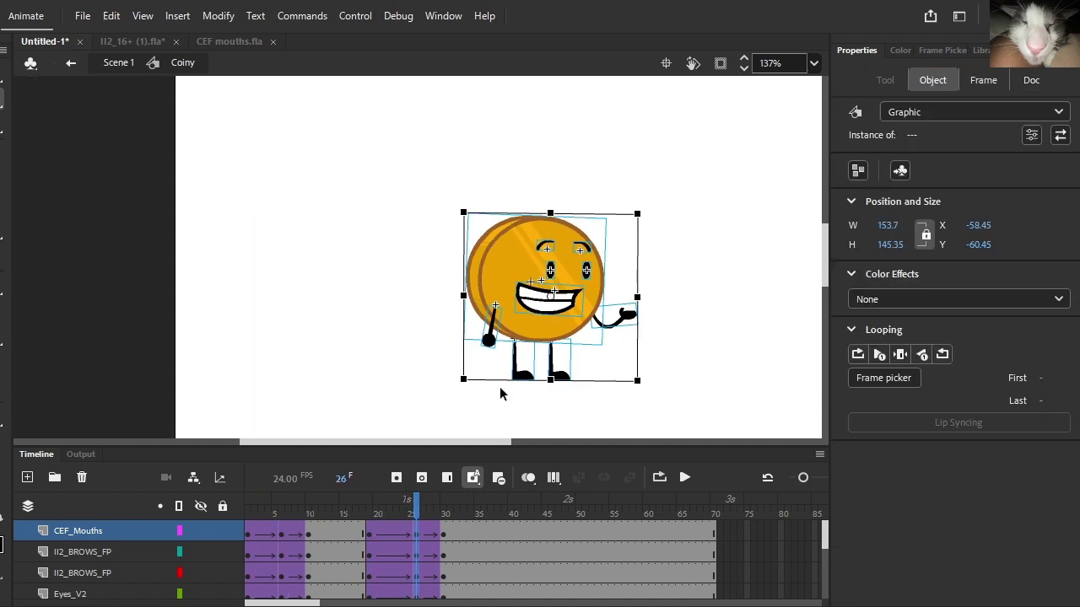
left_click_drag(416, 509, 369, 510)
left_click(685, 478)
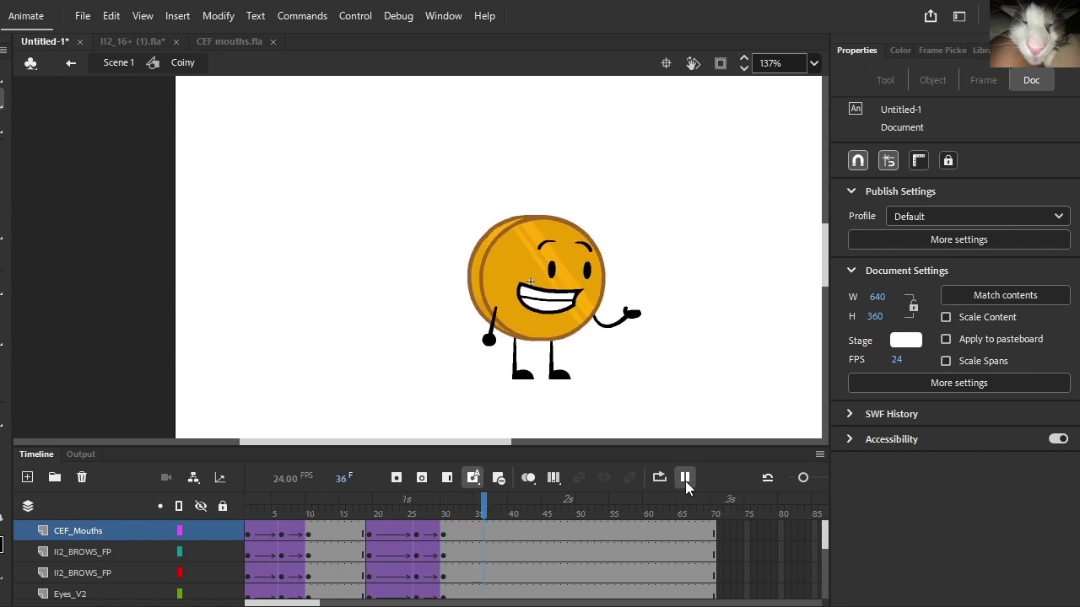
- Save the document in Downloads as coiny.fla, replacing the existing file
left_click(82, 15)
left_click(126, 149)
left_click(590, 361)
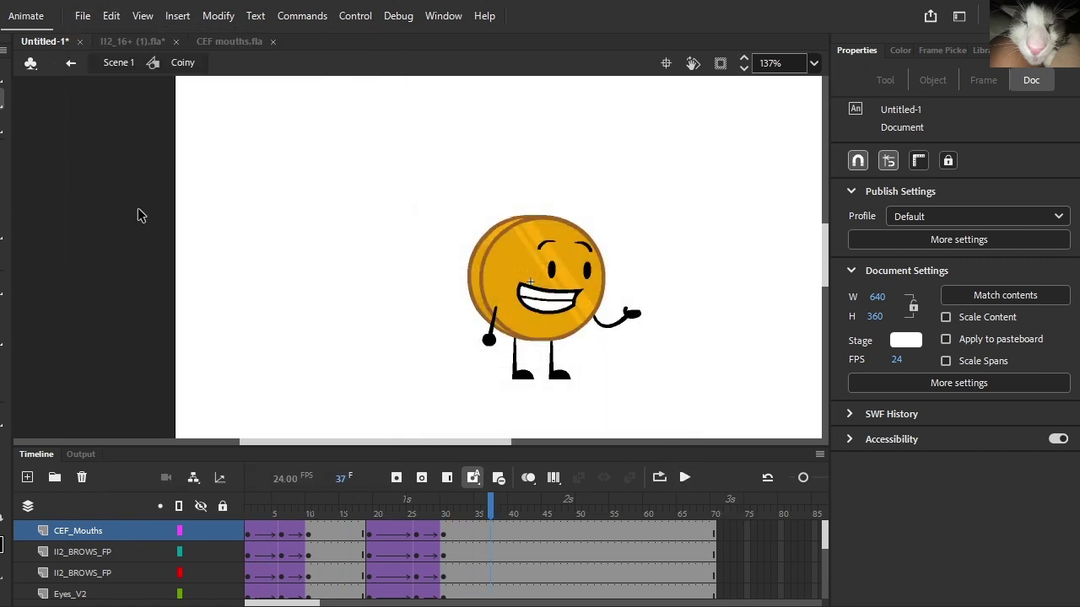
left_click(83, 15)
left_click(116, 185)
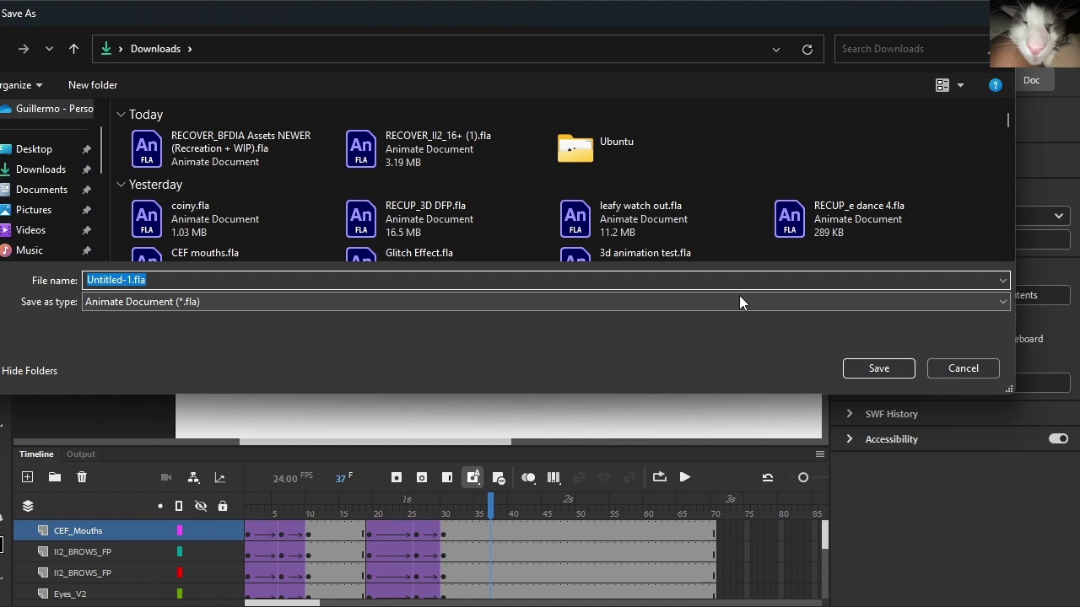
type("coiny")
key("Return")
key("Return")
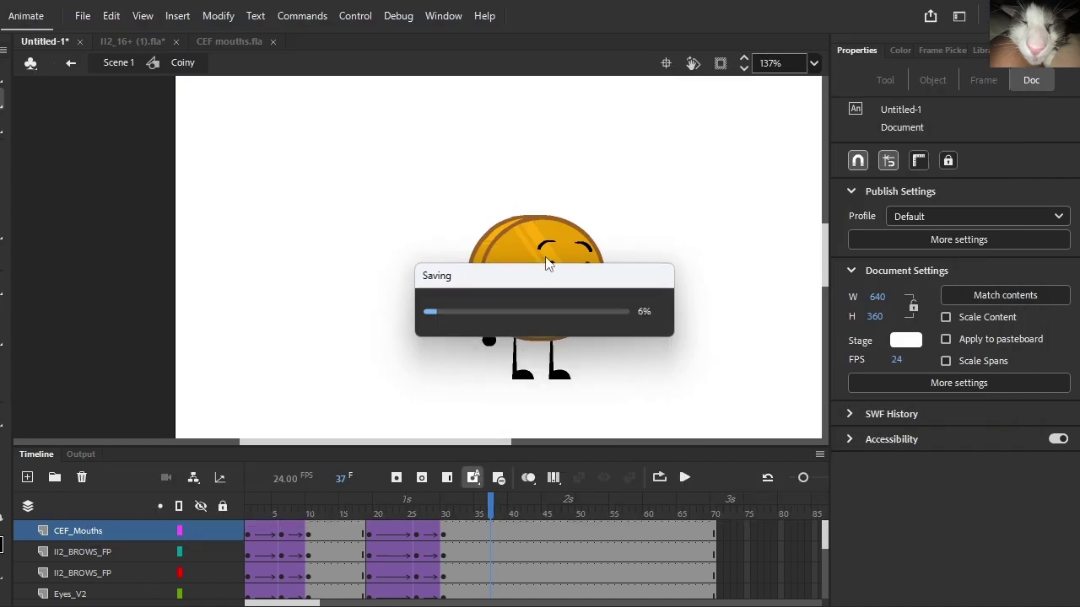
- Add keyframes for both eyes at frame 38 by squashing them vertically to a height of about 15.9
scroll(588, 354, "up", 5)
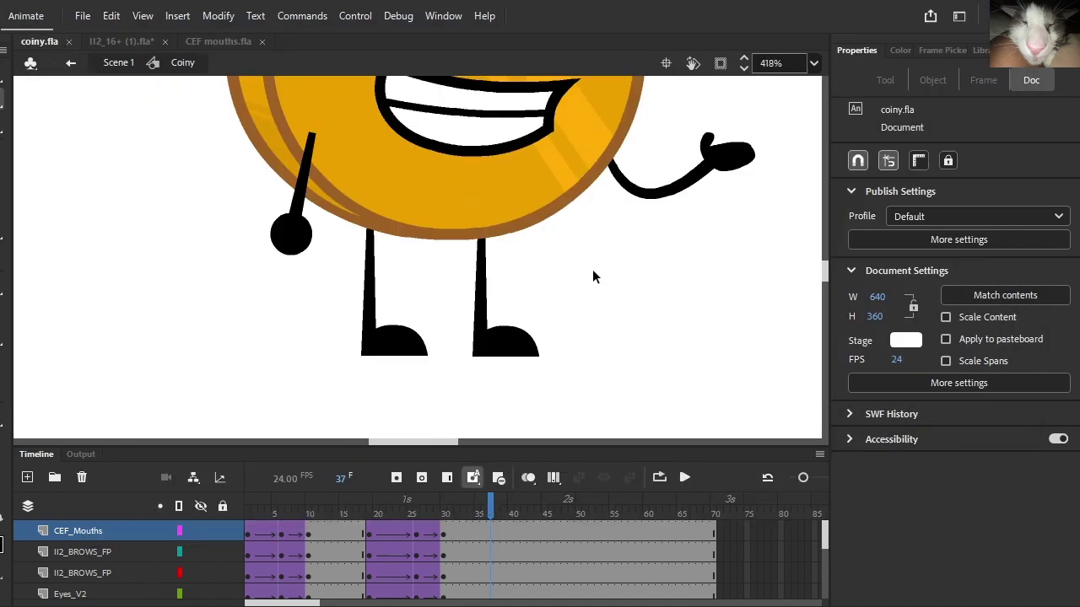
scroll(586, 287, "down", 3)
left_click_drag(429, 511, 497, 516)
left_click(457, 534)
scroll(684, 222, "up", 2)
scroll(470, 295, "down", 2)
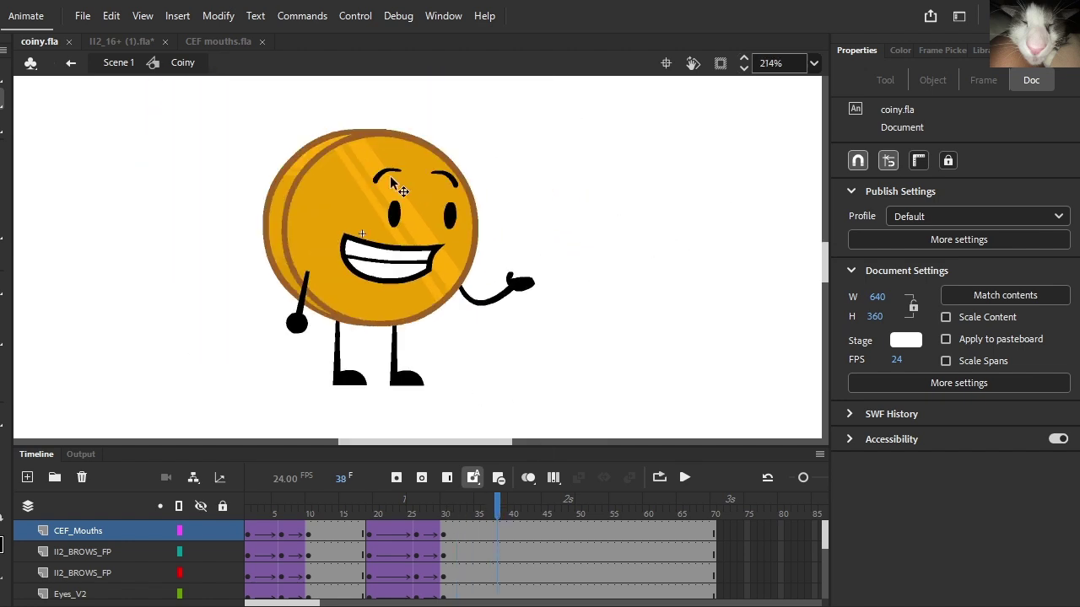
left_click(394, 211)
scroll(399, 216, "up", 4)
left_click(521, 208, "shift")
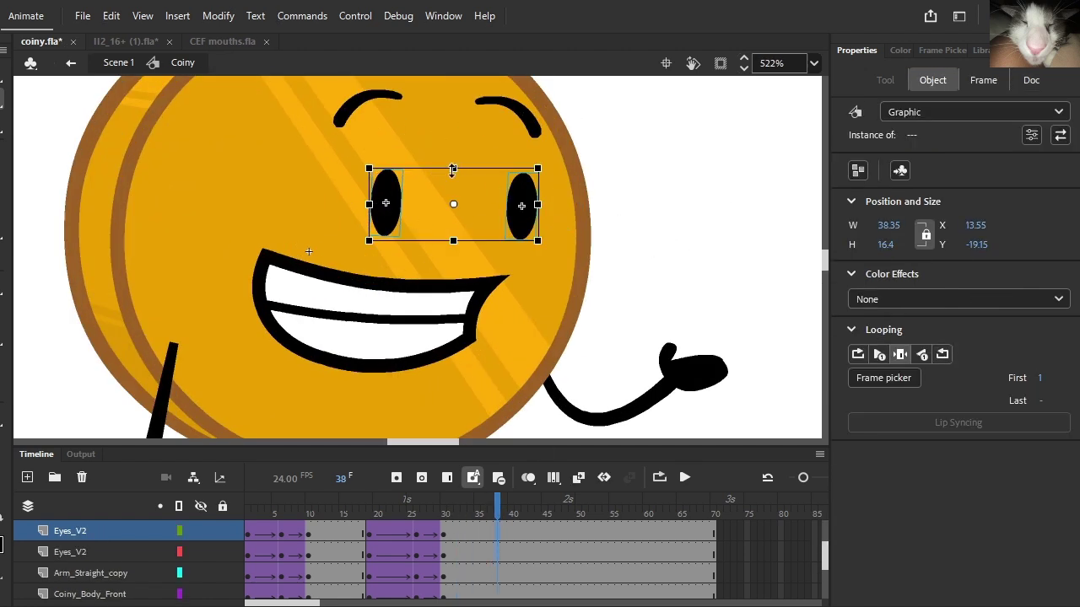
left_click_drag(452, 171, 452, 173)
- Squash both eyes further vertically at frame 39
left_click_drag(499, 499, 504, 501)
scroll(403, 188, "up", 2)
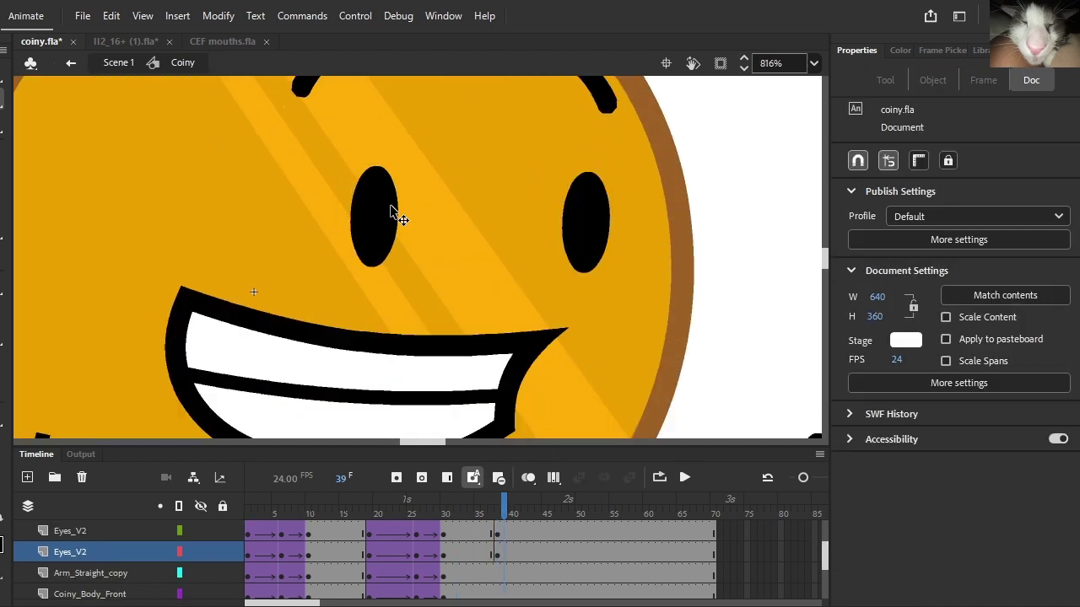
left_click(389, 205)
left_click(566, 211)
key("alt")
left_click(376, 216)
left_click(582, 221, "shift")
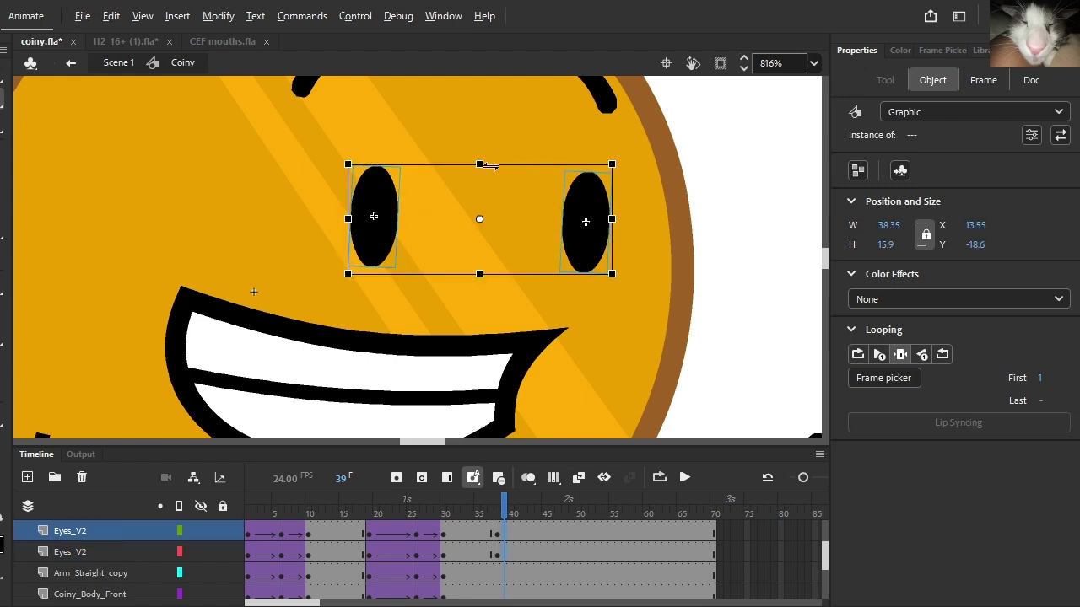
left_click_drag(479, 164, 480, 193)
- Copy both eye keyframes from frame 38 to frame 40 and set the eyes' looping first frame to 2
left_click_drag(497, 537, 513, 542)
left_click(497, 552)
left_click(946, 80)
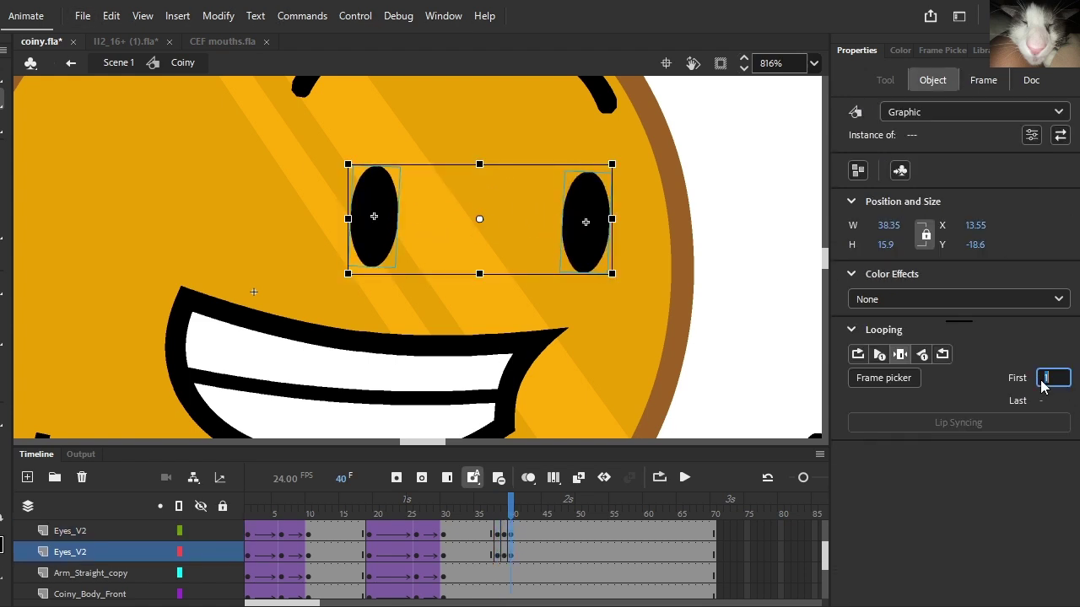
type("7")
key("BackSpace")
type("6")
key("BackSpace")
type("4")
key("BackSpace")
type("3")
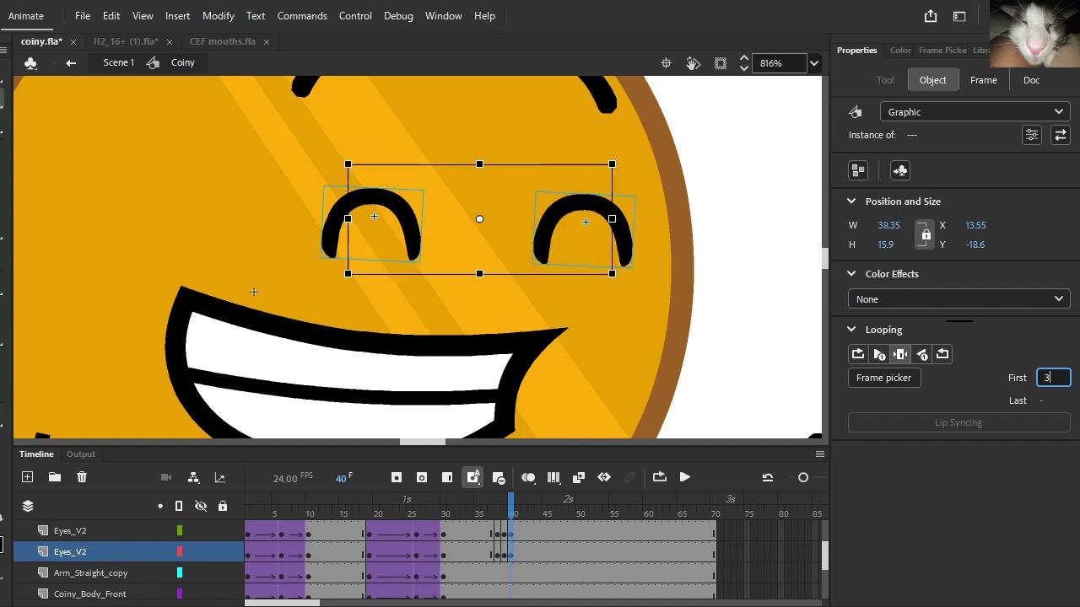
key("Down")
left_click_drag(510, 511, 510, 511)
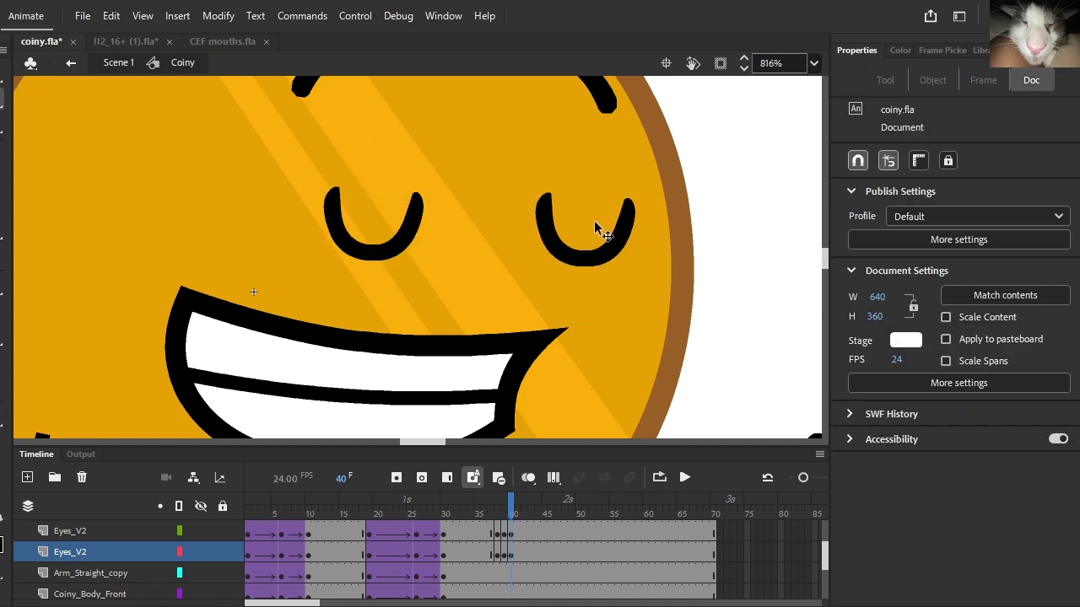
- At frame 40, squash the closed eyes to a height of about 10.45 and nudge them down
left_click(602, 246)
left_click(396, 239, "shift")
left_click_drag(477, 186, 476, 196)
key("Down")
key("Down")
key("Down")
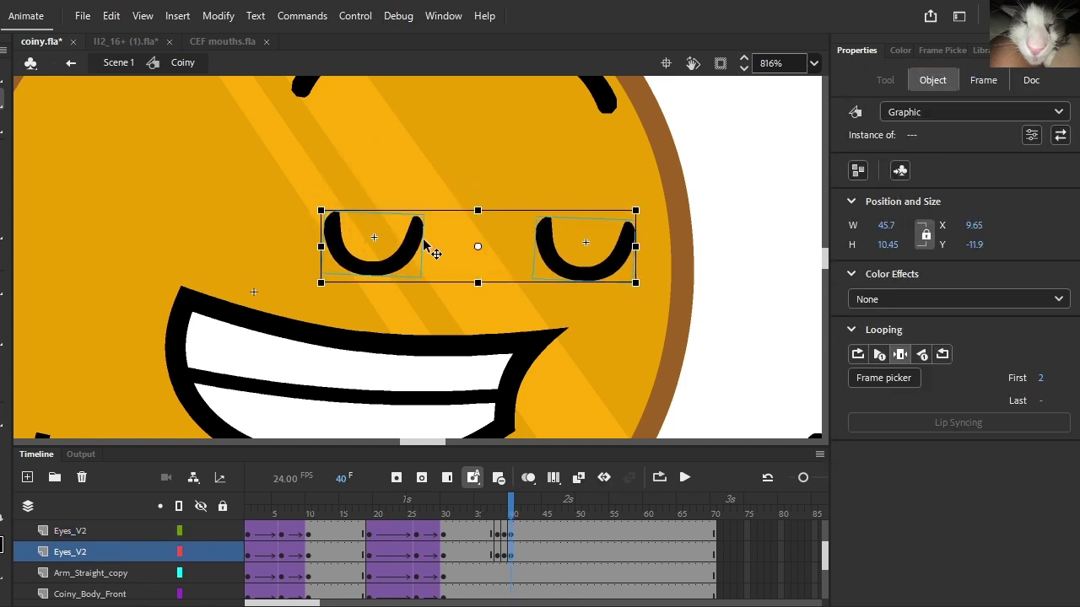
- At frame 41, squash the closed eyes to a height of about 9.5 and nudge them further down
left_click(511, 503)
left_click_drag(510, 503, 517, 506)
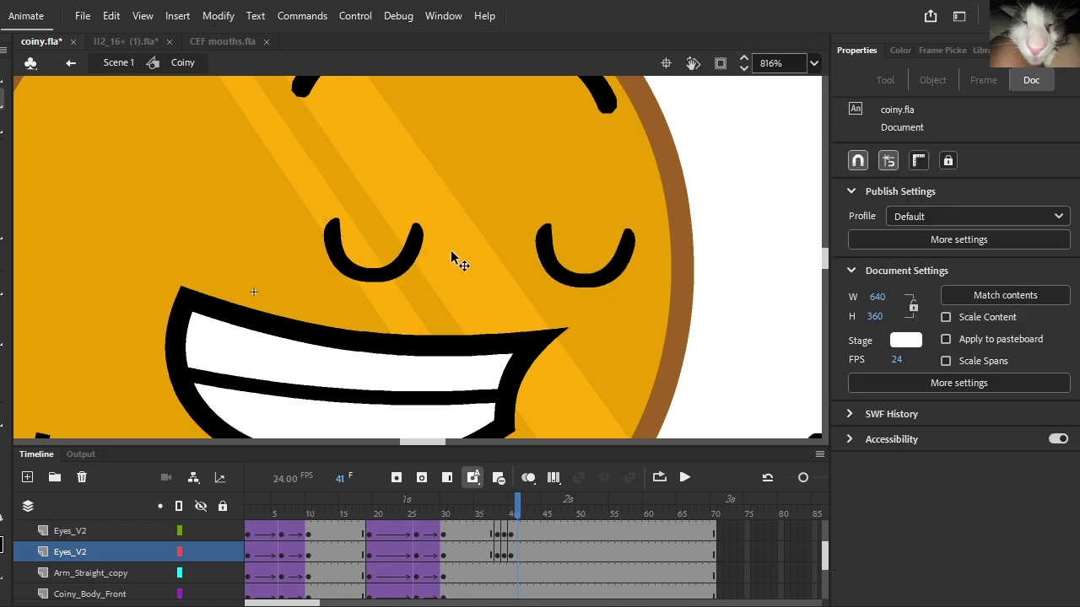
left_click(409, 257)
left_click(603, 275, "shift")
left_click_drag(484, 221, 481, 223)
key("Down")
key("Down")
key("Down")
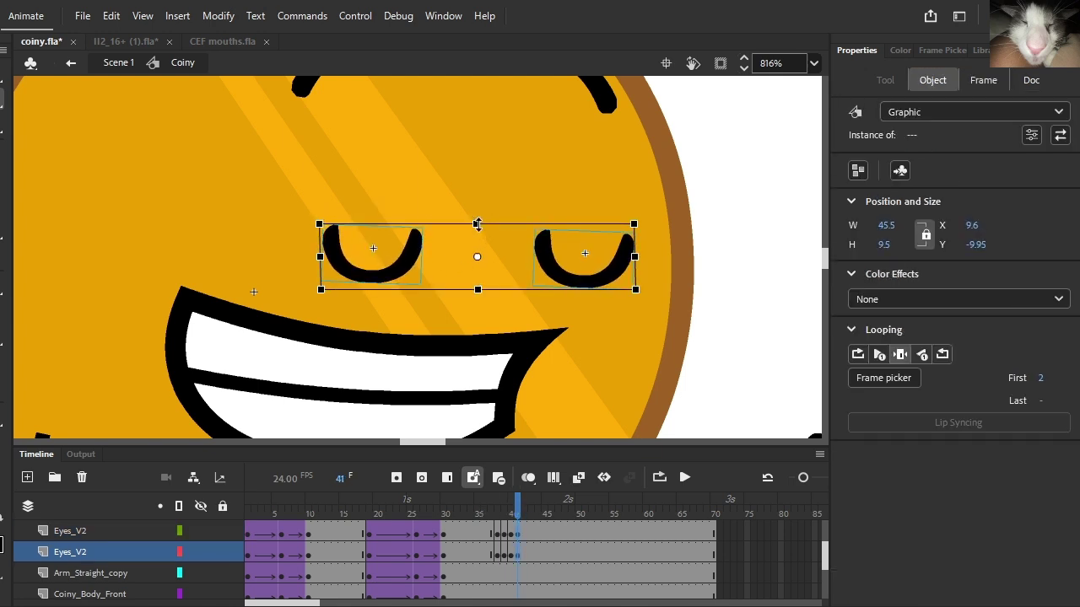
- Preview the eye closing from frame 38 and go to frame 42
left_click(500, 499)
left_click_drag(501, 496, 527, 504)
left_click(689, 479)
left_click(527, 504)
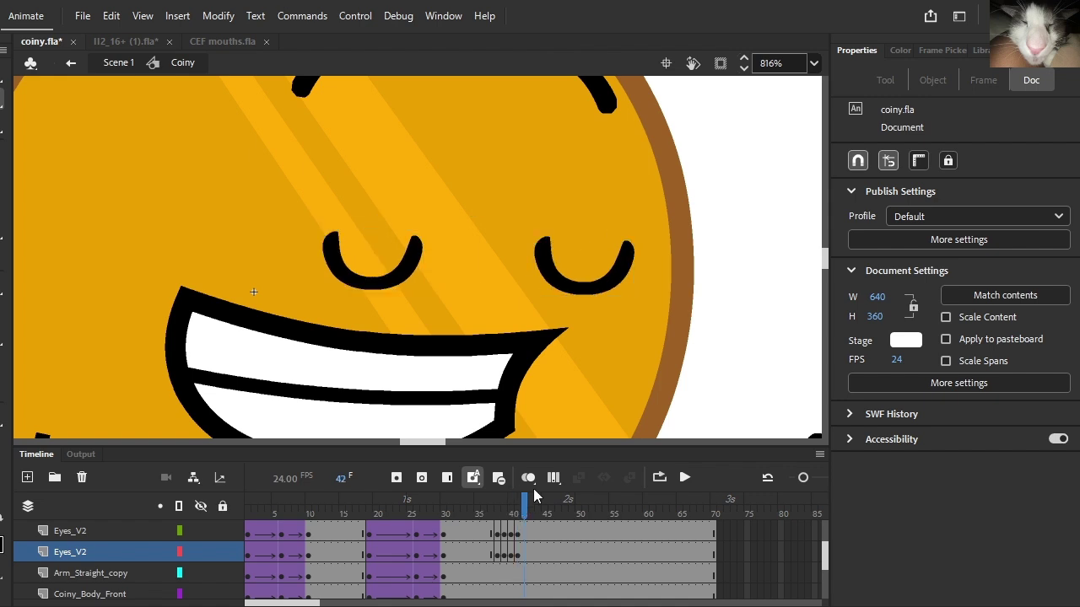
- At frame 42, resize both closed eyes to a height of about 10.55 and move them up
left_click(584, 288)
left_click(413, 272, "shift")
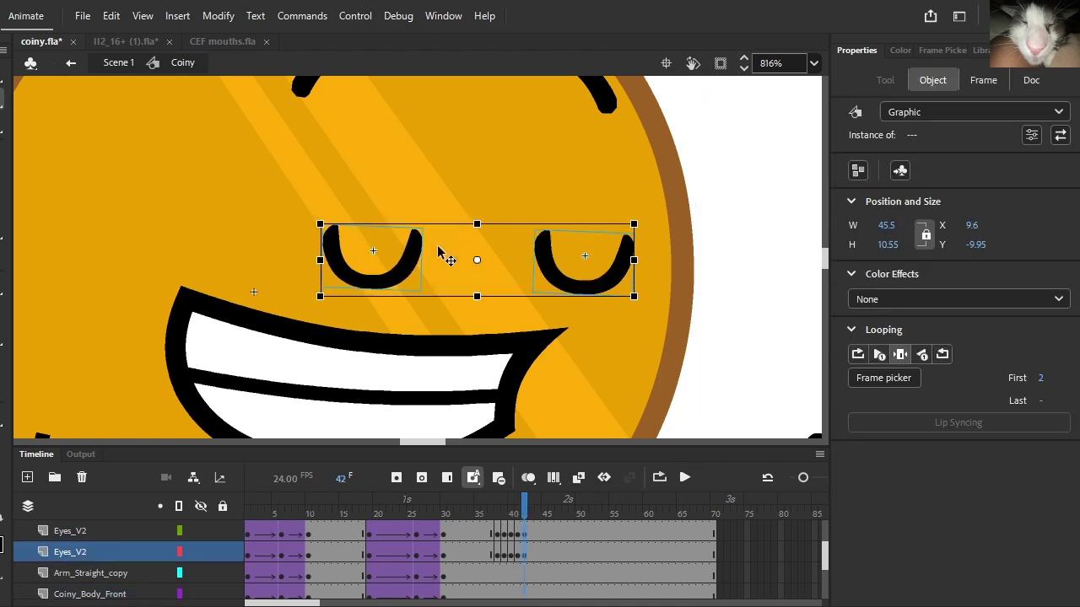
mouse_move(525, 509)
left_mouse_down()
mouse_move(513, 512)
mouse_move(524, 511)
left_mouse_up()
left_click(526, 535)
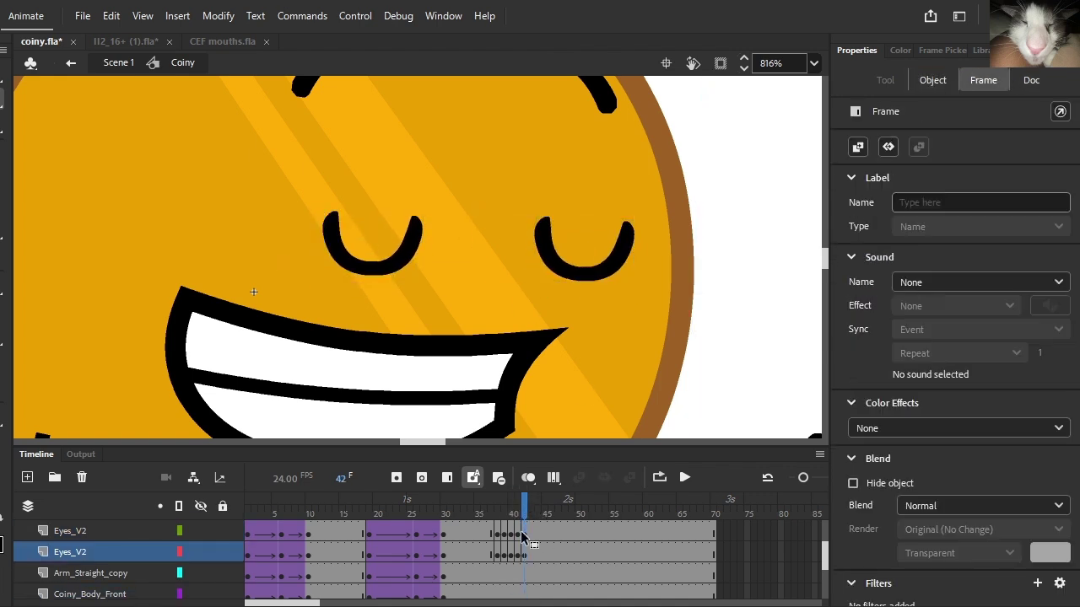
left_click(524, 513)
- Copy the eye keyframes from frames 39, 38 and 37 to frames 43, 44 and 45 to reopen the eyes
left_click_drag(504, 554, 526, 549)
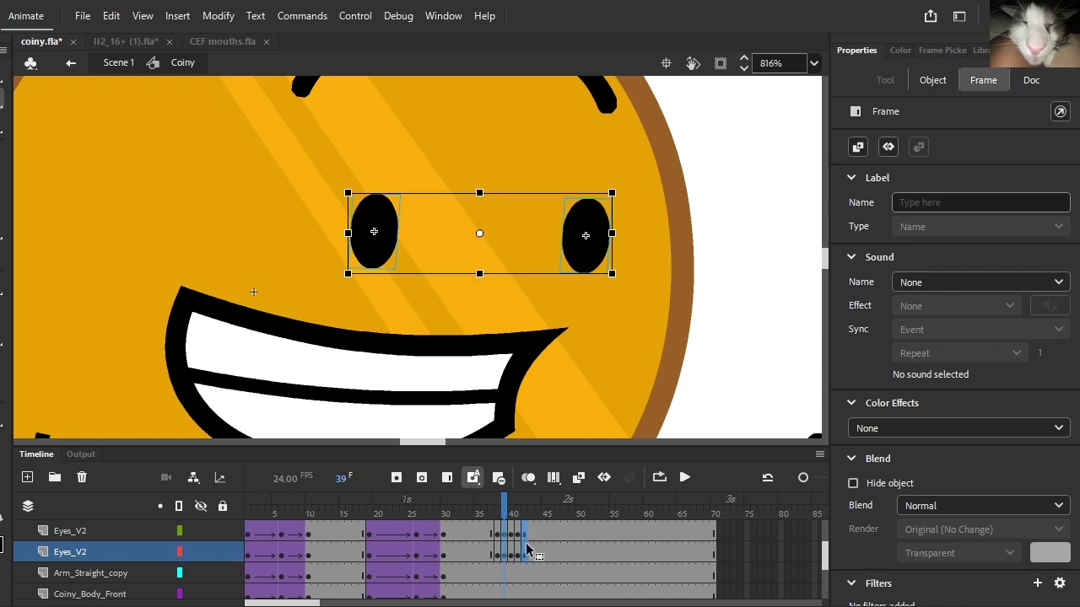
left_click(498, 535)
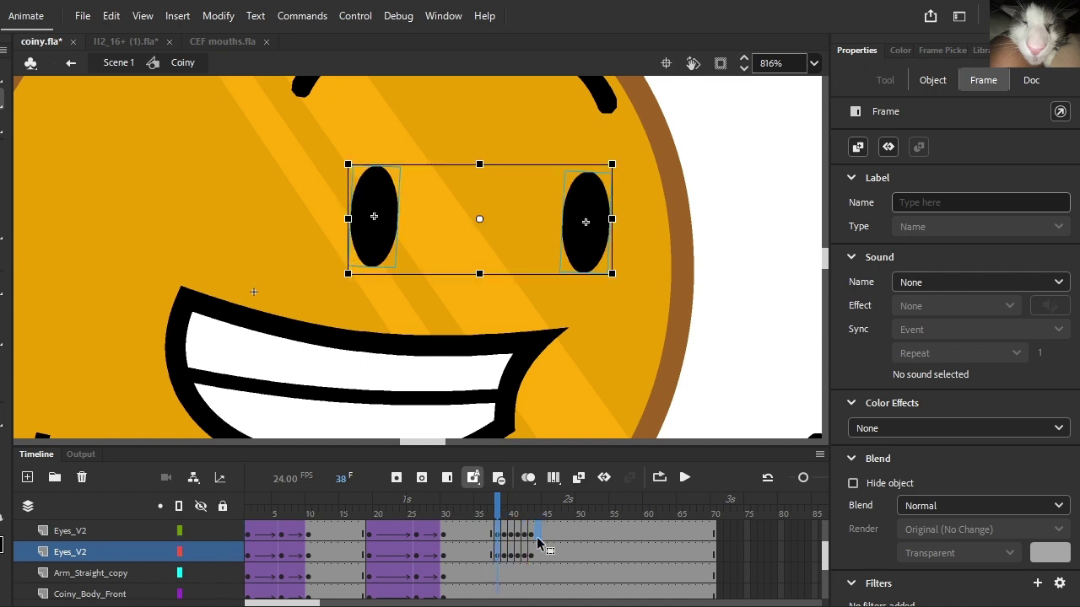
left_click_drag(491, 555, 491, 534)
left_click_drag(491, 532, 553, 555)
- Play and scrub through the blink to check how the eyes close and reopen
left_click_drag(550, 502, 472, 503)
left_click(685, 481)
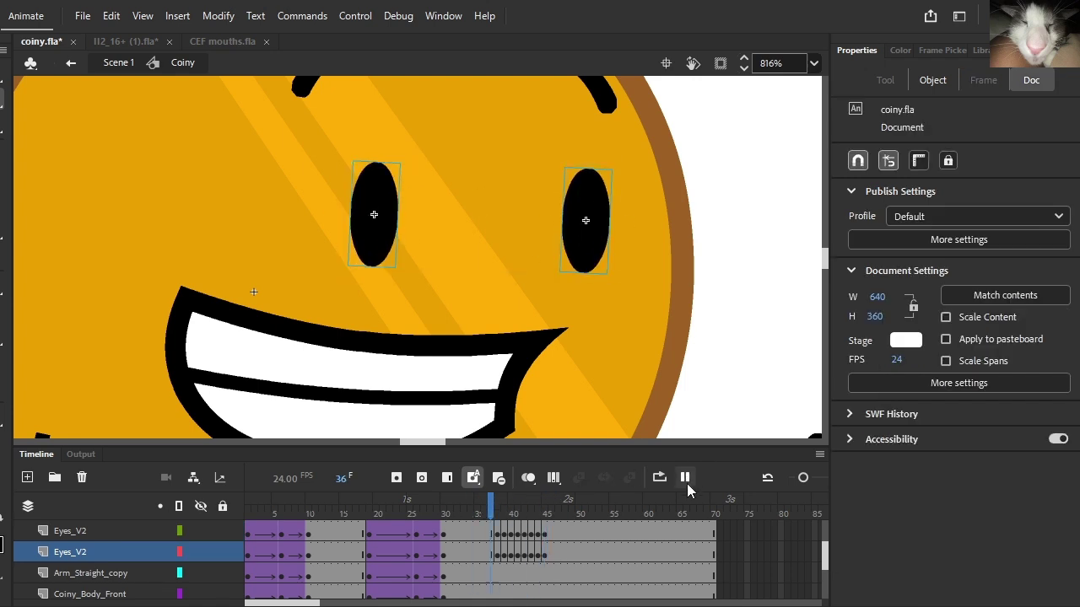
left_click(492, 536)
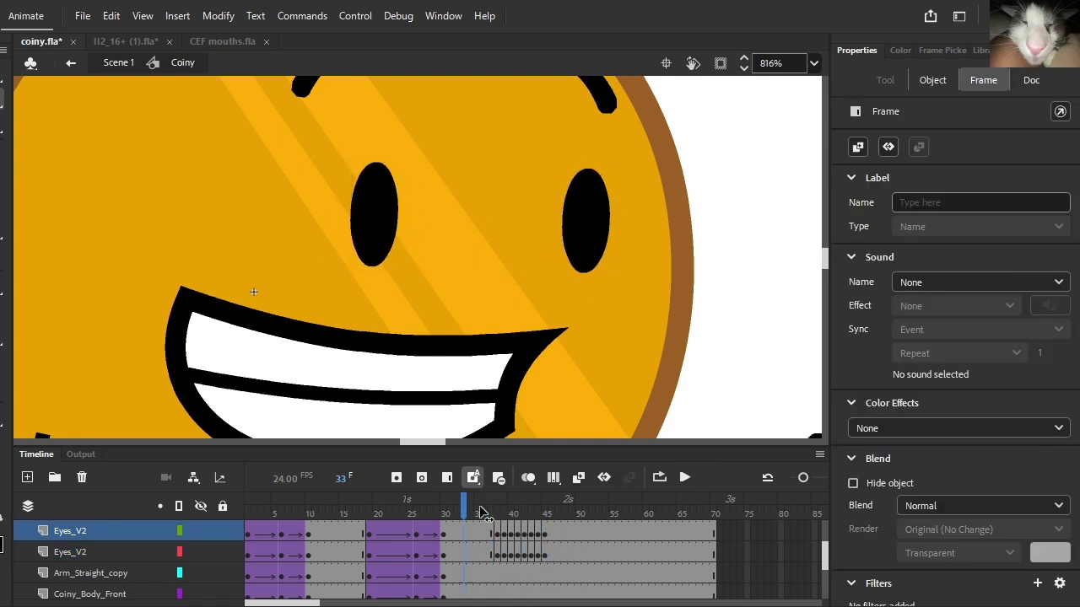
left_click_drag(482, 512, 510, 506)
left_click(437, 510)
scroll(588, 347, "down", 2)
left_click(465, 511)
left_click(684, 478)
- At frame 40, select both eyebrows and nudge them down toward the closed eyes
left_click(506, 508)
left_click(464, 314)
left_click(460, 292)
left_click(579, 316, "shift")
left_click(579, 317, "shift")
left_click(593, 317, "shift")
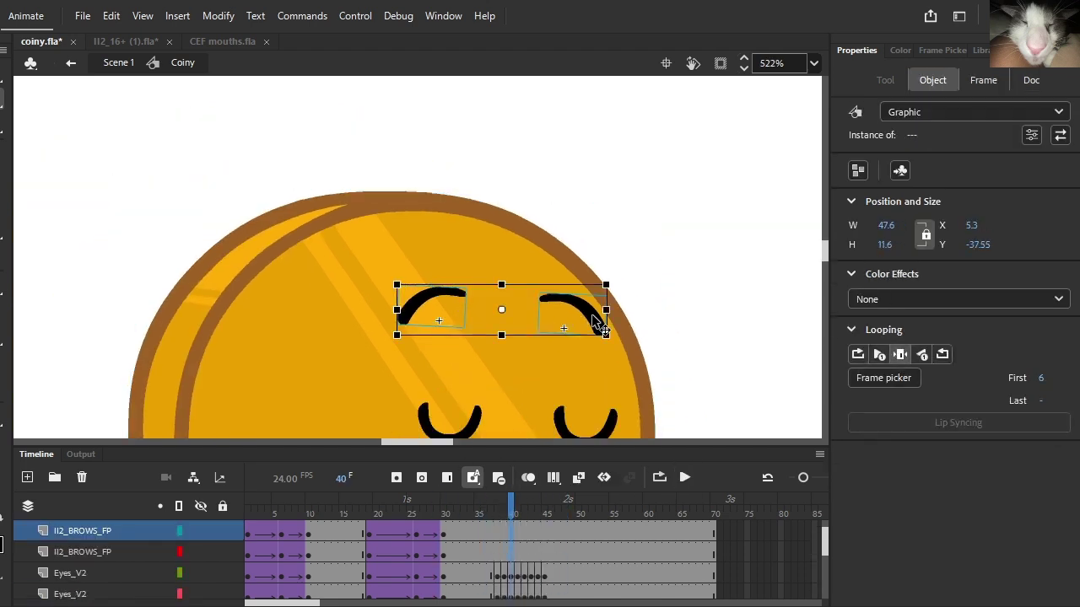
key("Down")
key("Down")
key("Down")
key("Down")
key("Down")
key("Down")
key("Down")
key("Down")
- Add eyebrow keyframes at frame 37, apply classic tweens with a Quad ease up to frame 40, and preview the motion
left_click(489, 550)
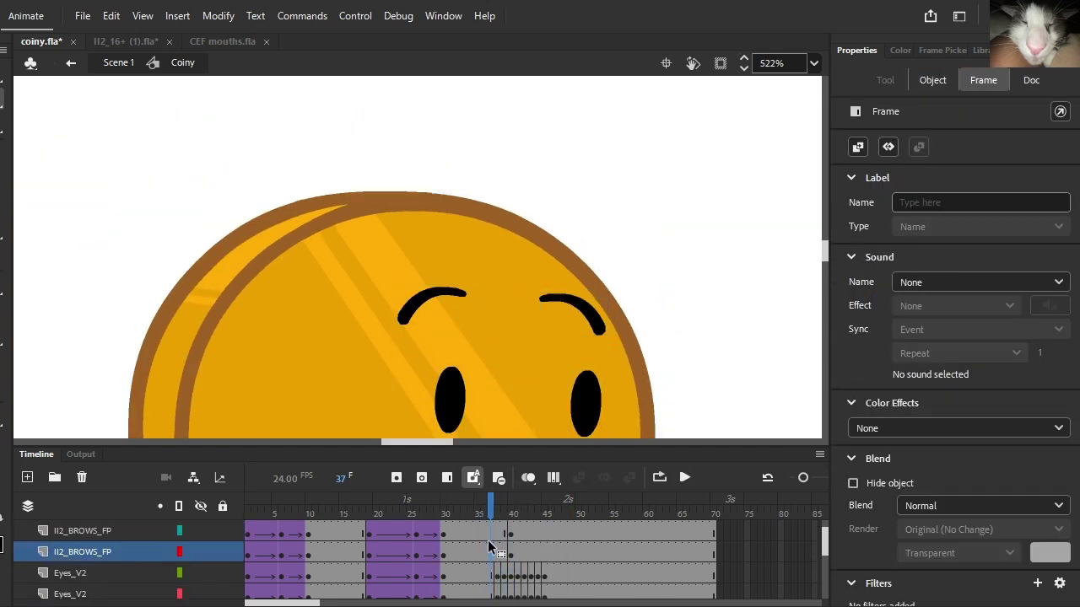
left_click(577, 486)
left_click(956, 267)
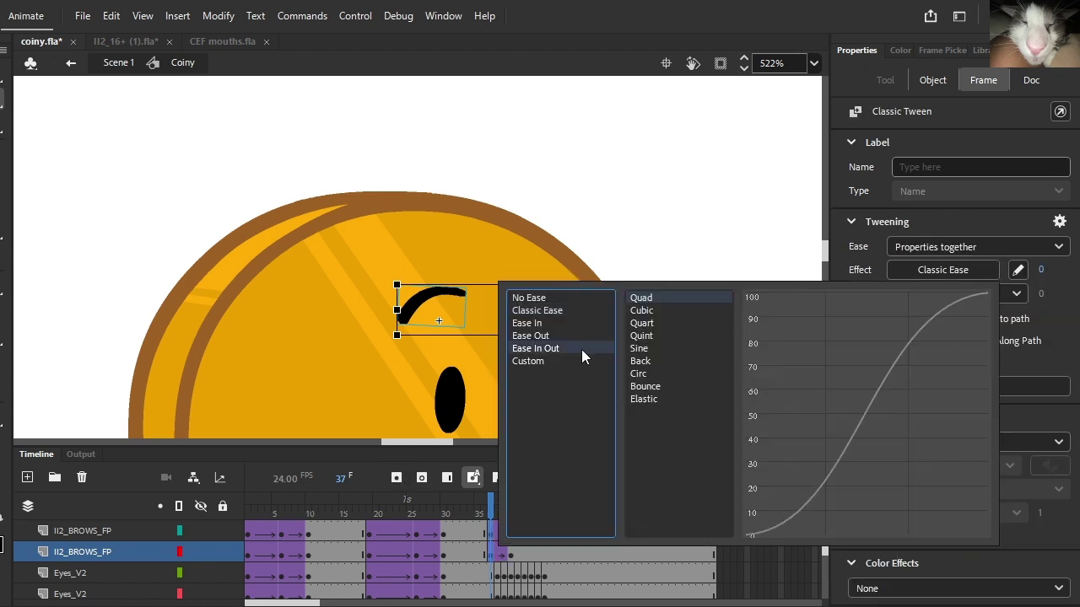
left_click(539, 362)
left_click(664, 305)
left_click(694, 484)
left_click(692, 485)
- At frame 45, nudge both eyebrows back up
left_click_drag(545, 512, 486, 554)
left_click(544, 552)
key("Up")
key("Up")
key("Up")
key("Up")
key("Up")
key("Up")
- Add eyebrow keyframes at frames 41 and 42 and apply a classic tween with a Quad ease from frame 42 to 45
left_click(485, 533)
left_click_drag(486, 554, 518, 553)
left_click(532, 549)
left_click_drag(516, 513, 524, 552)
left_click(579, 478)
left_click(961, 270)
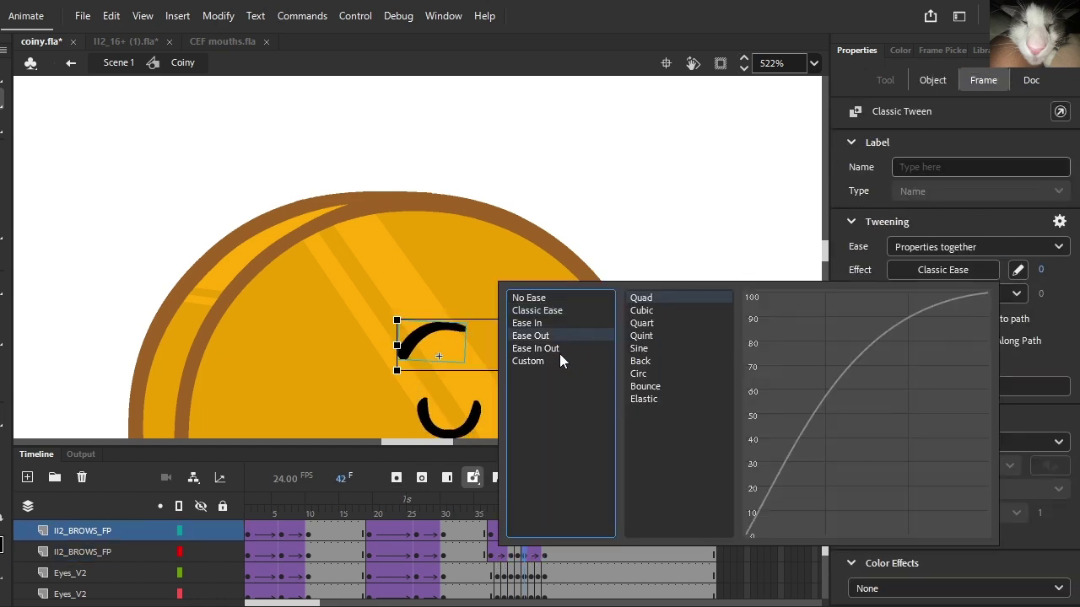
double_click(654, 312)
- Preview the blink together with the eyebrow movement on the whole character and save the file
left_click(457, 512)
left_click(680, 480)
scroll(454, 147, "down", 4)
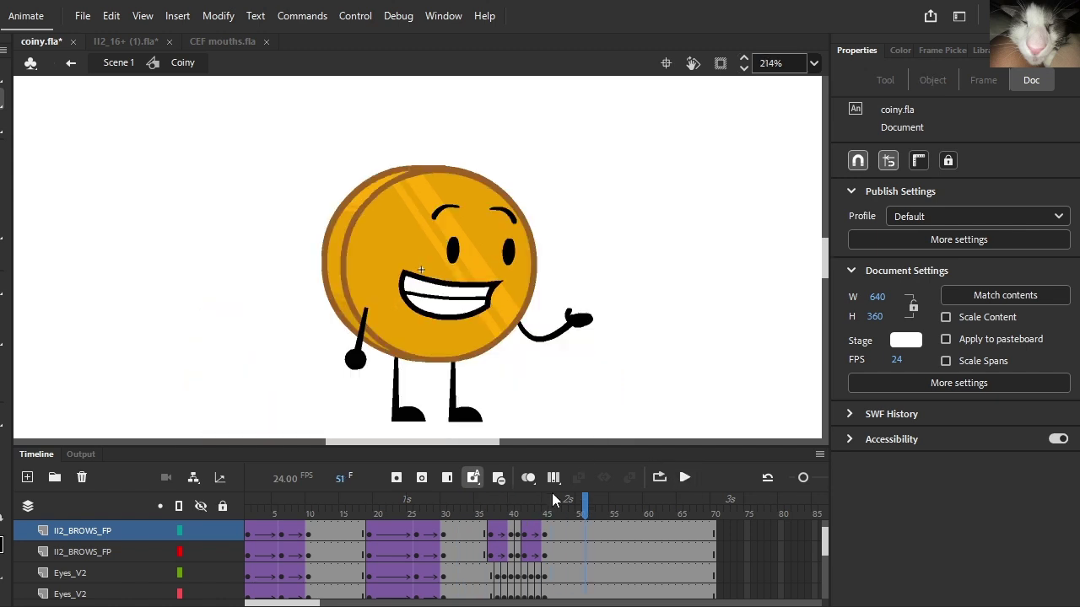
left_click(685, 478)
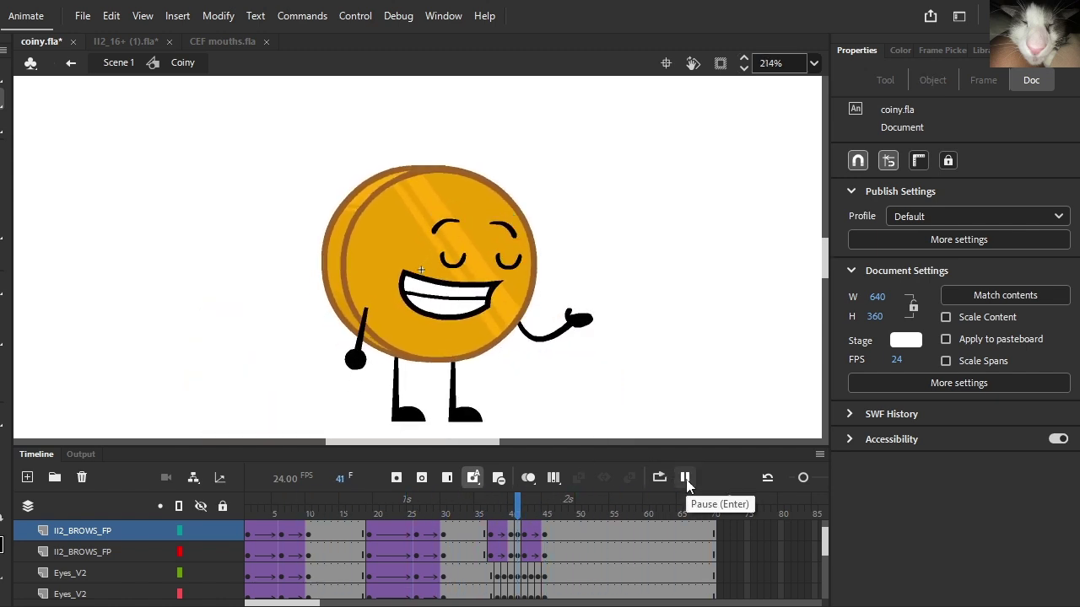
left_click(83, 16)
left_click(127, 165)
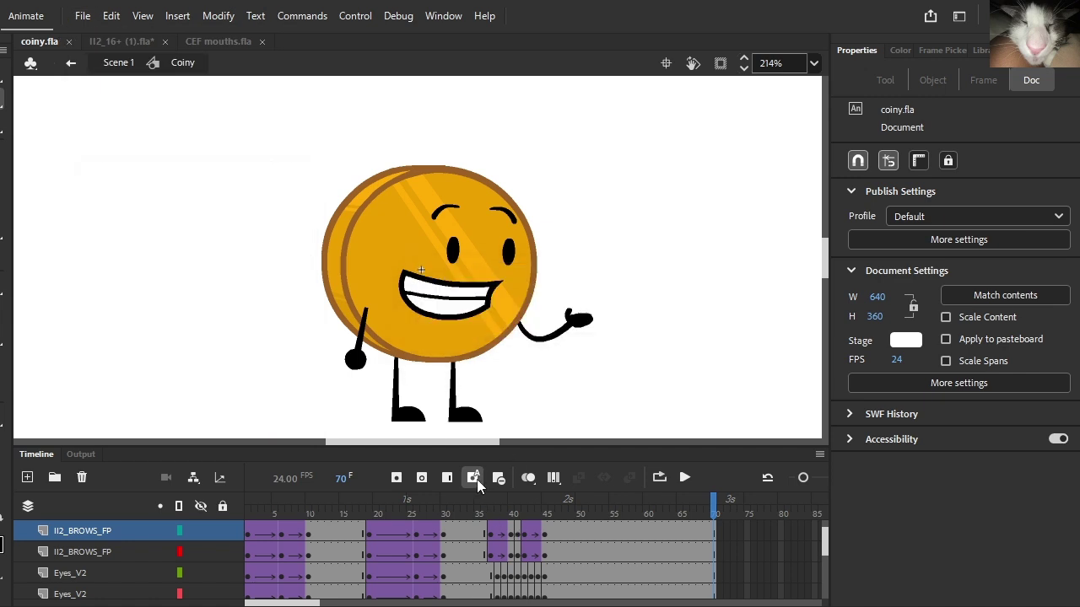
- Go to frame 6, open the Coiny Body Front symbol for editing and select the coin's brown outline
left_click_drag(428, 506, 285, 511)
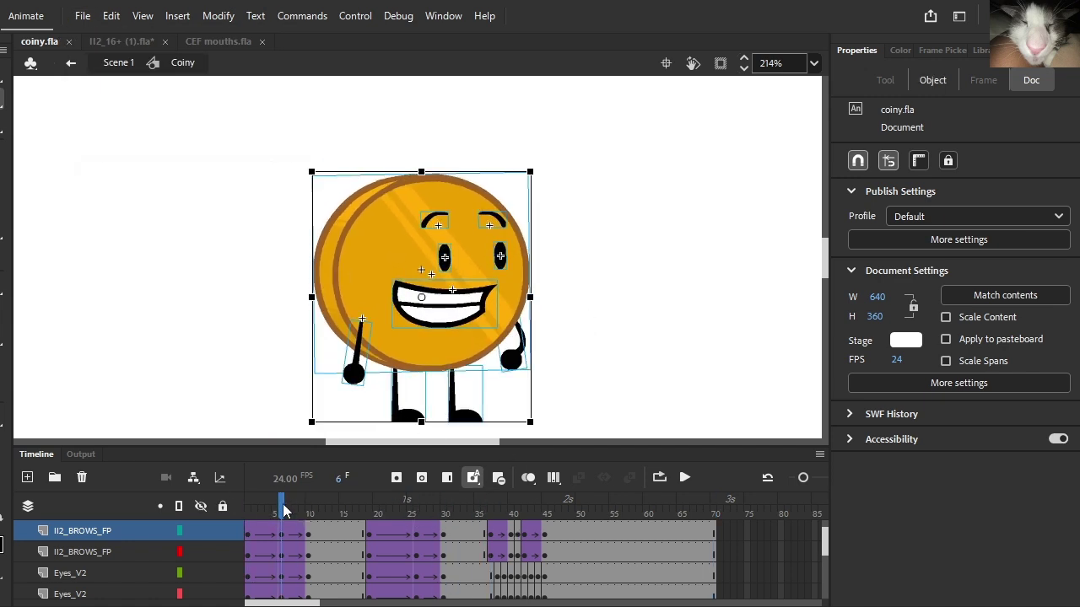
double_click(360, 313)
scroll(355, 363, "up", 2)
left_click(369, 320)
left_click(367, 326)
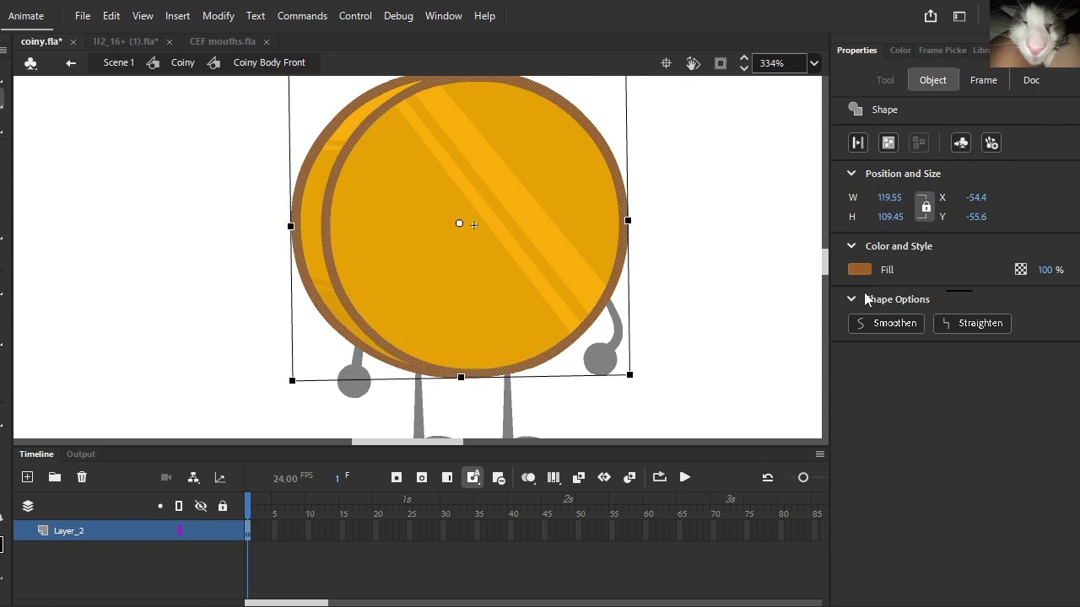
left_click(858, 273)
left_click(858, 273)
key("n")
scroll(237, 328, "down", 2)
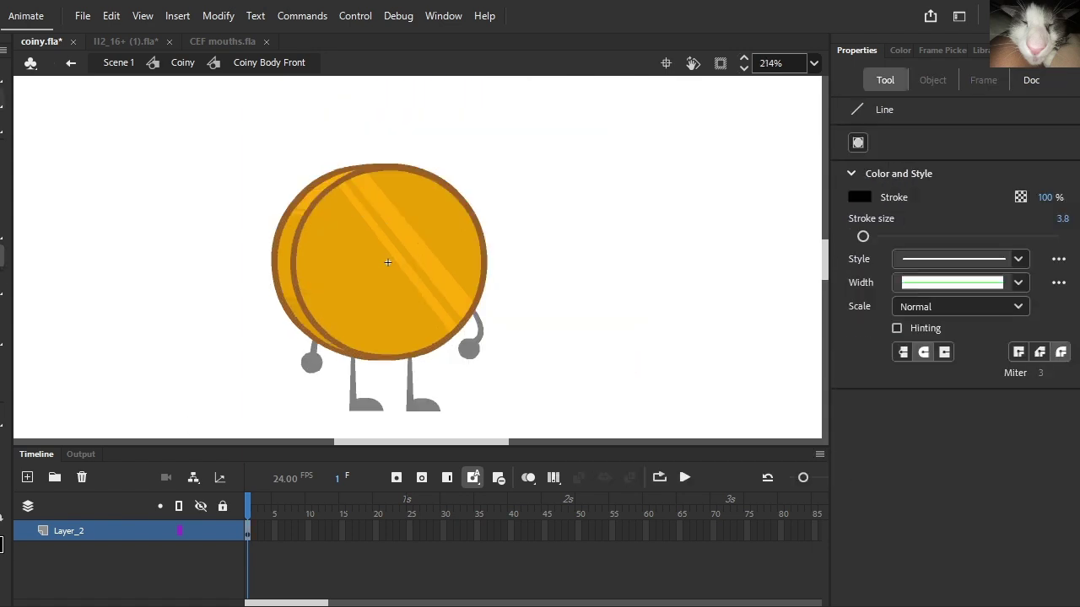
scroll(244, 245, "up", 5)
left_click(858, 197)
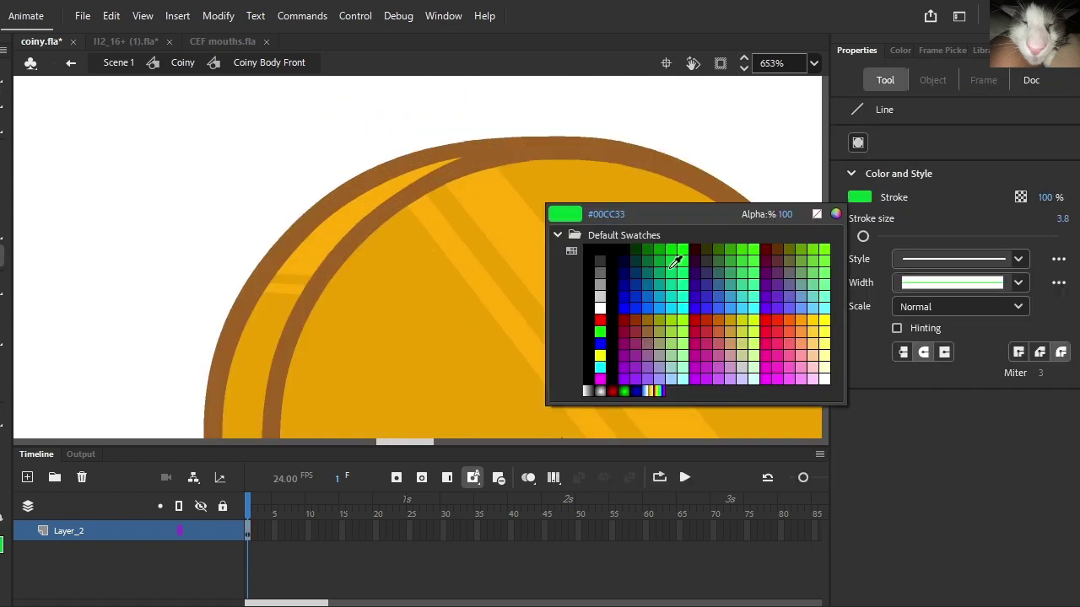
left_click(824, 250)
scroll(538, 115, "up", 2)
left_click_drag(525, 165, 388, 196)
key("ctrl+z")
left_click_drag(552, 131, 414, 196)
key("v")
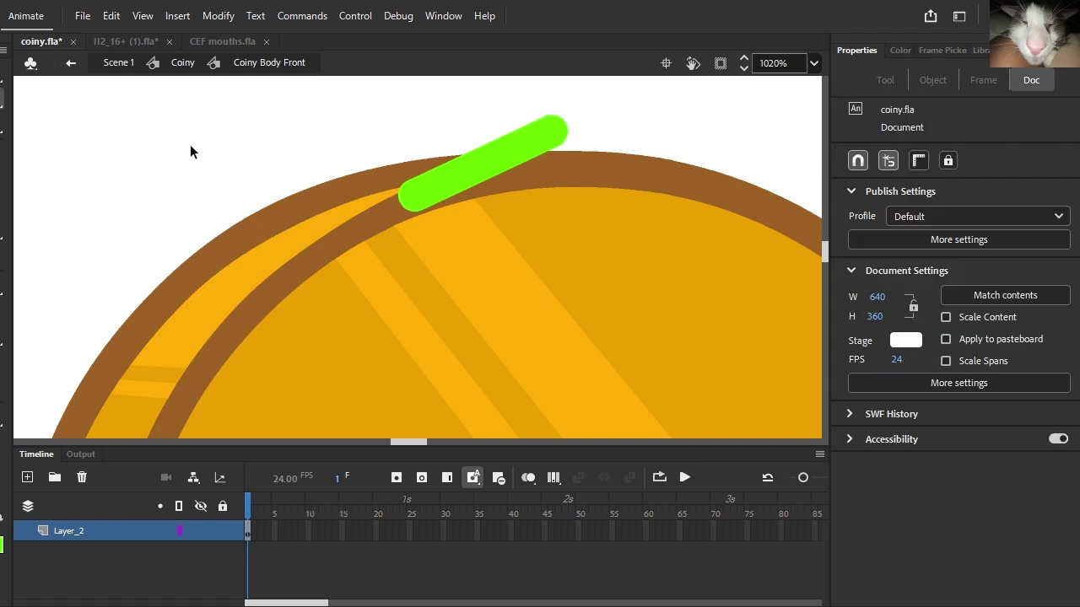
scroll(427, 182, "down", 6)
scroll(378, 385, "up", 3)
scroll(416, 344, "down", 3)
left_click(417, 344)
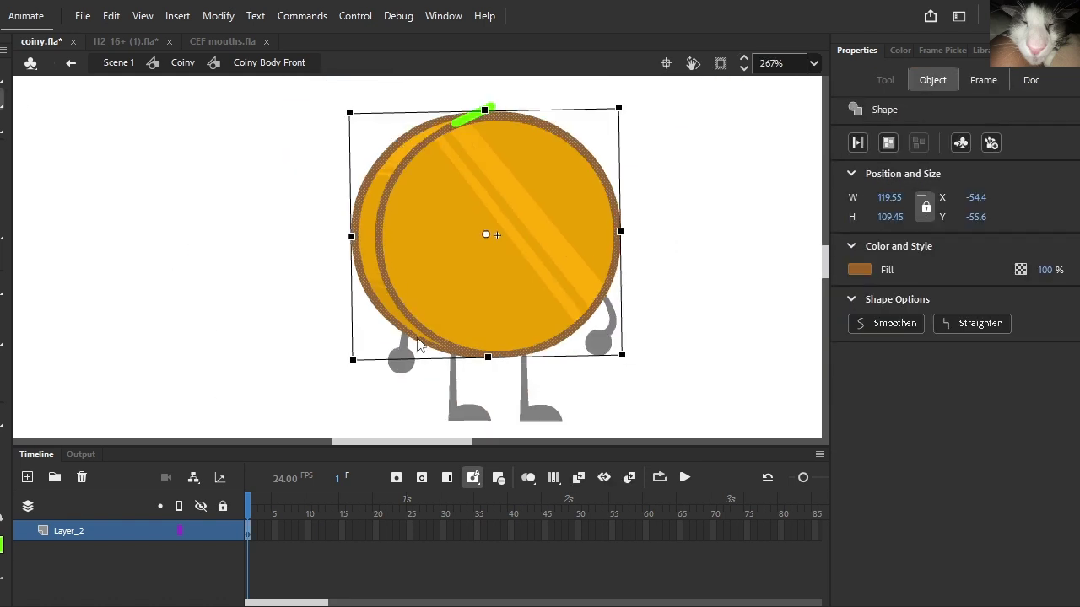
key("ctrl+z")
key("ctrl+z")
key("ctrl+z")
key("ctrl+z")
- On a new layer, draw an oval over the coin face using the coin's orange fill and brown stroke colours
left_click(26, 479)
left_click(5, 236)
left_click(42, 272)
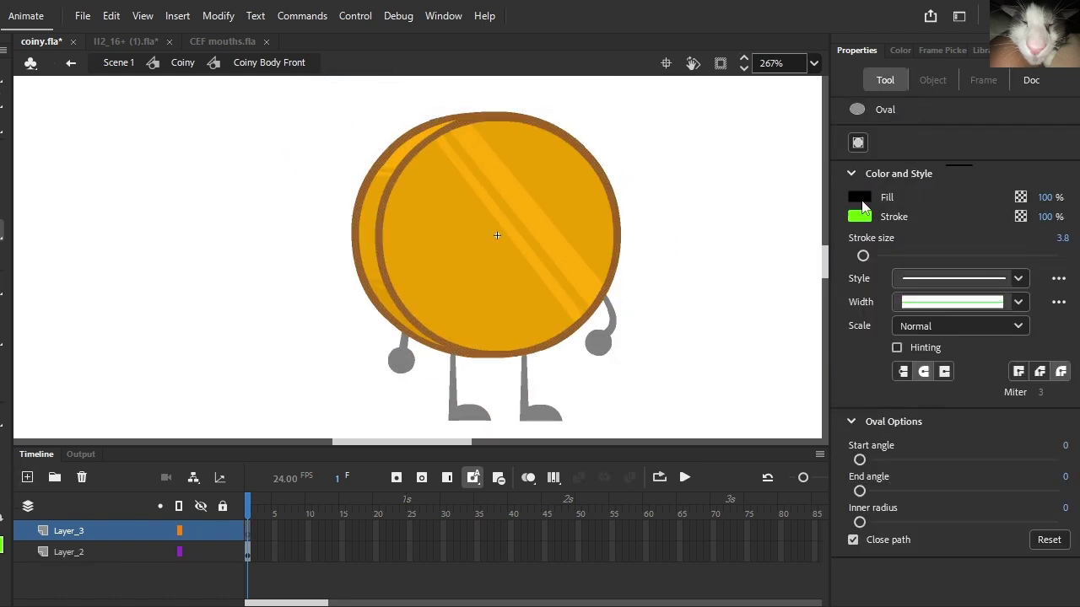
left_click(862, 200)
left_click(497, 226)
left_click(862, 218)
left_click(594, 168)
left_click_drag(363, 107, 615, 324)
- Show the original coin layer as outlines and move the new oval down onto the coin's front face
left_click(1, 99)
double_click(400, 207)
left_click(179, 552)
scroll(388, 260, "up", 3)
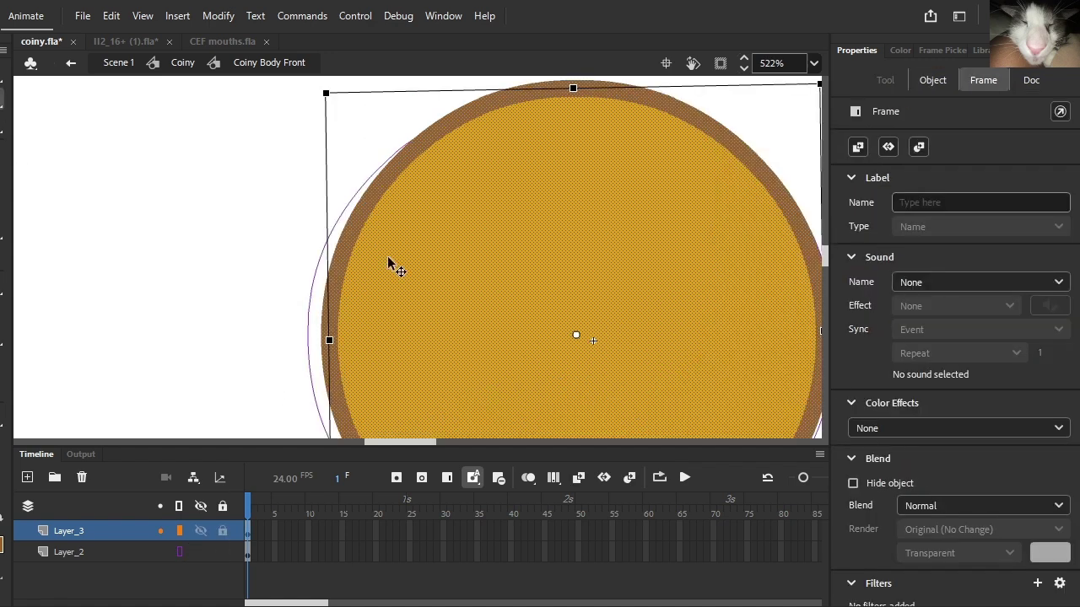
left_click_drag(465, 193, 468, 244)
- Compare the oval with the filled original artwork, and set Layer_2 to outline display and lock it
left_click(179, 551)
scroll(413, 297, "down", 1)
left_click(161, 558)
scroll(438, 253, "up", 3)
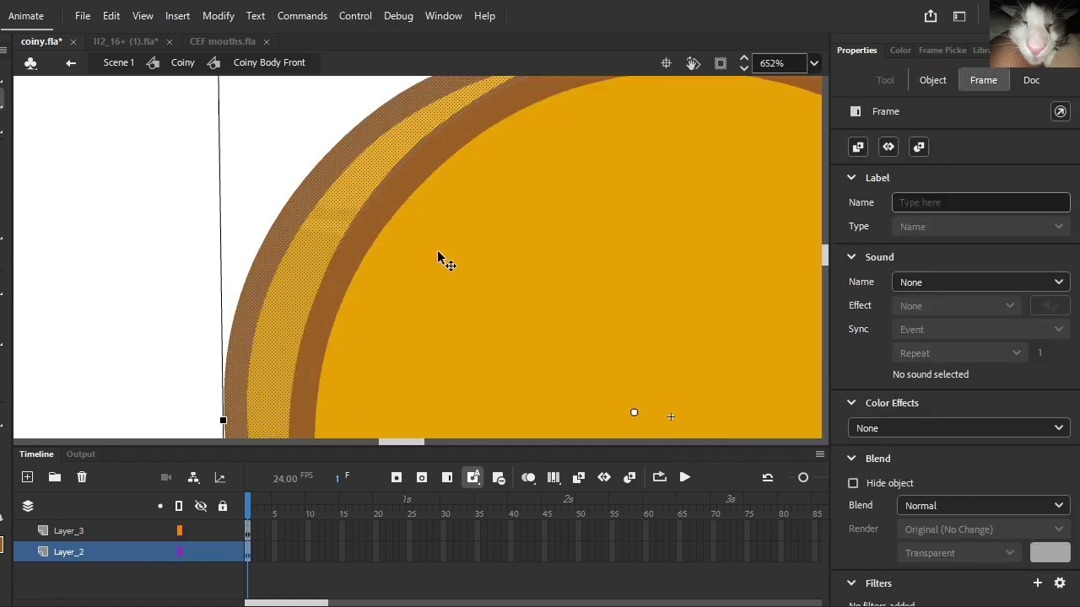
left_click(179, 551)
left_click(223, 554)
- Resize the oval on Layer_3 to about 106.65 by 106.5 to fit the outline of the coin's front face
left_click(248, 533)
scroll(396, 321, "down", 1)
scroll(472, 185, "right", 4)
scroll(485, 144, "up", 3)
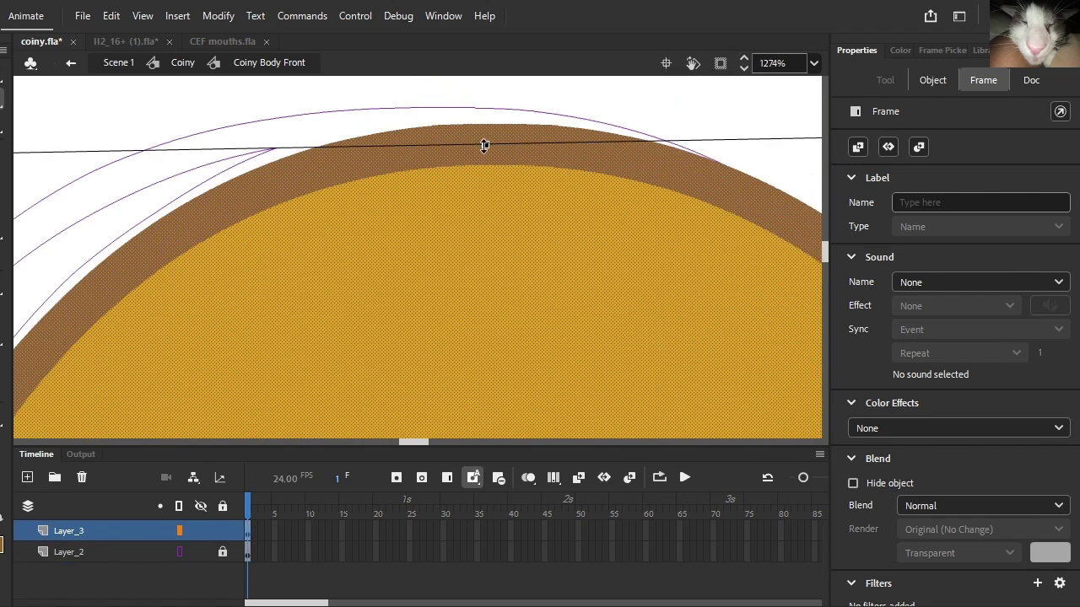
left_click_drag(484, 144, 484, 124)
scroll(497, 152, "down", 5)
scroll(512, 172, "right", 7)
scroll(511, 172, "right", 4)
left_click_drag(390, 399, 329, 402)
scroll(415, 243, "down", 5)
scroll(379, 286, "down", 4)
scroll(405, 285, "left", 8)
left_click_drag(469, 285, 464, 203)
scroll(506, 243, "up", 4)
scroll(512, 253, "down", 2)
scroll(657, 228, "up", 2)
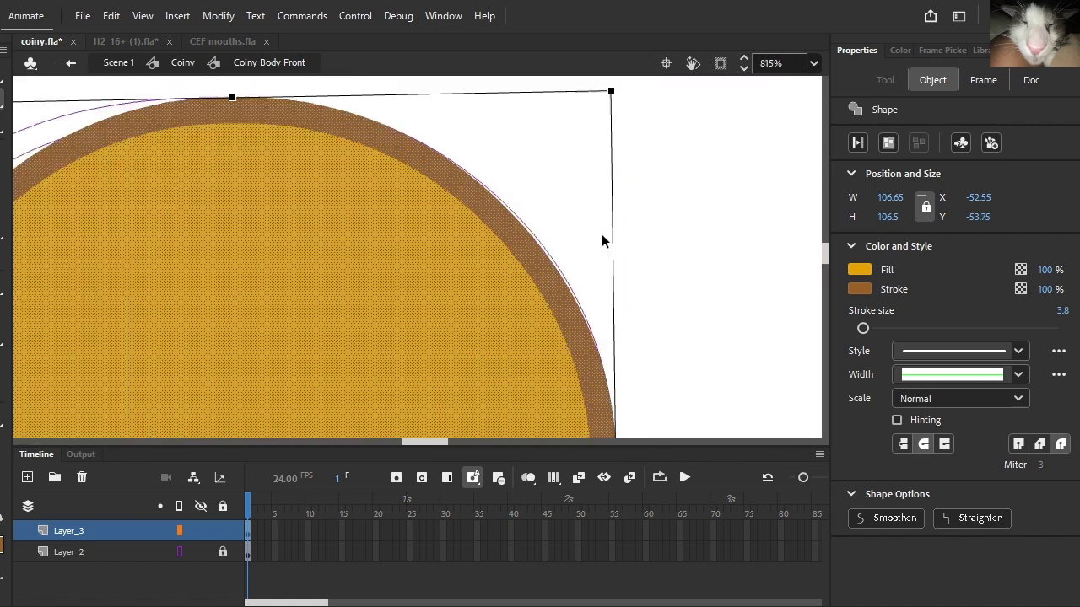
- Bend the oval's left and bottom edges slightly inward to follow the original coin outline
left_click(612, 157)
scroll(515, 227, "down", 2)
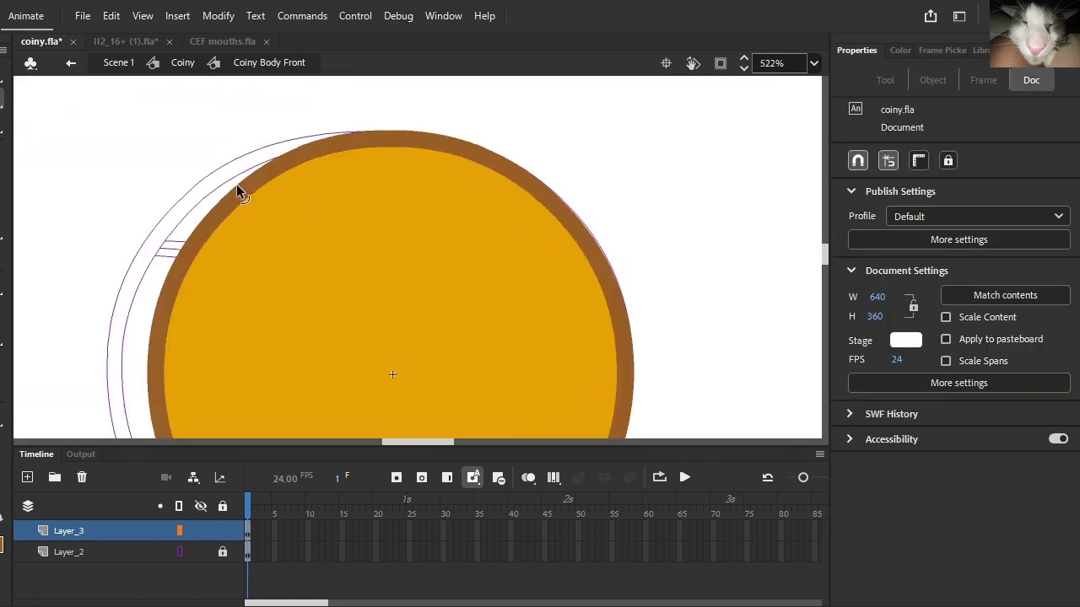
scroll(270, 182, "down", 3)
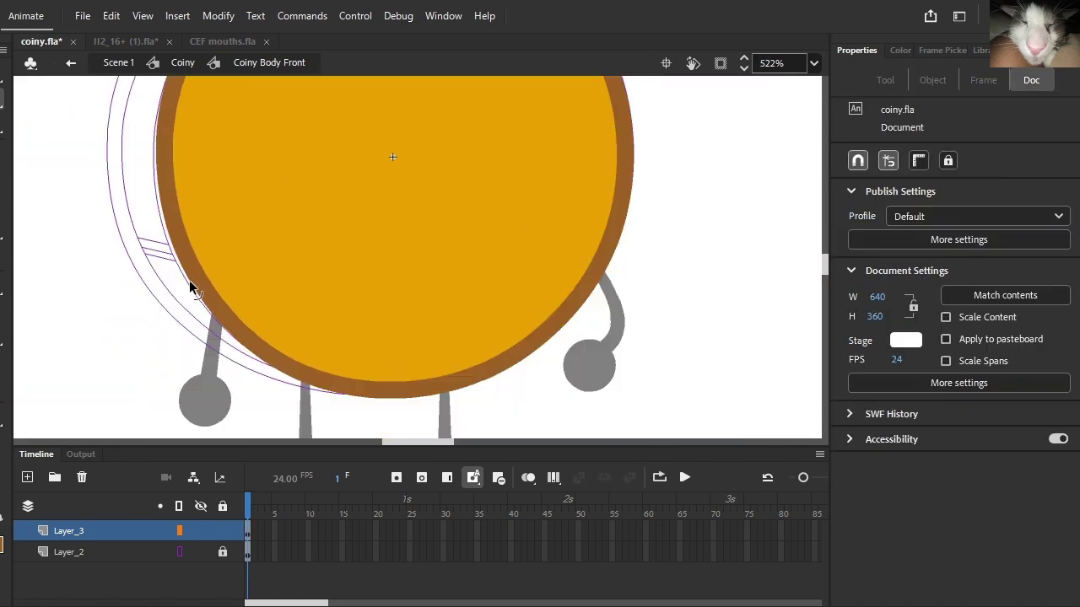
left_click_drag(358, 391, 358, 388)
scroll(358, 390, "down", 2)
- Select the entire oval, apply Straighten to it and inspect its contour
key("ctrl+a")
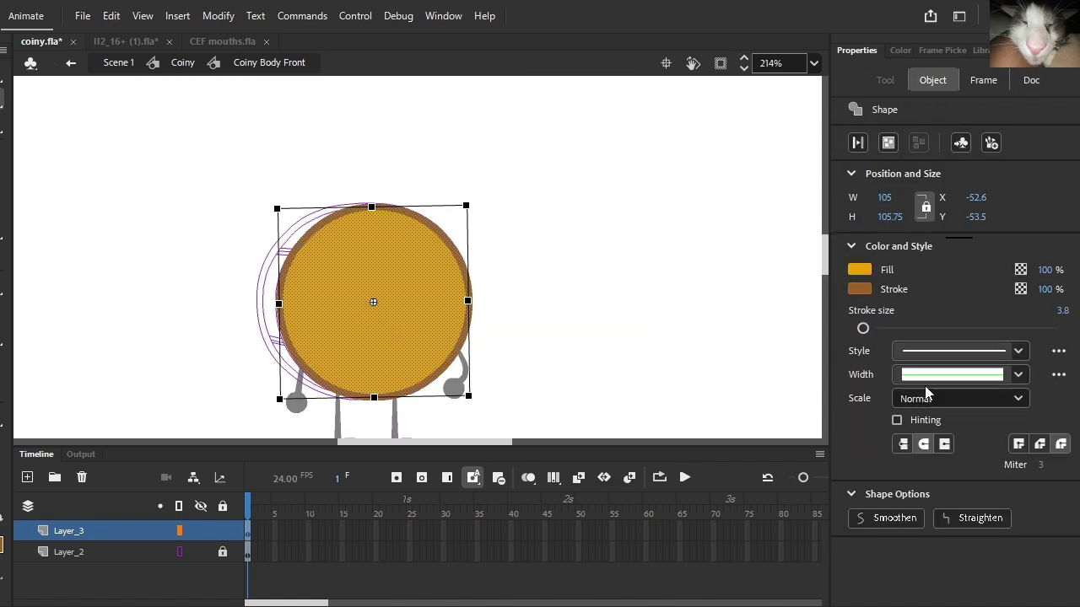
left_click(972, 518)
left_click(637, 413)
scroll(451, 310, "up", 4)
scroll(451, 310, "down", 5)
scroll(426, 236, "up", 4)
scroll(388, 218, "down", 4)
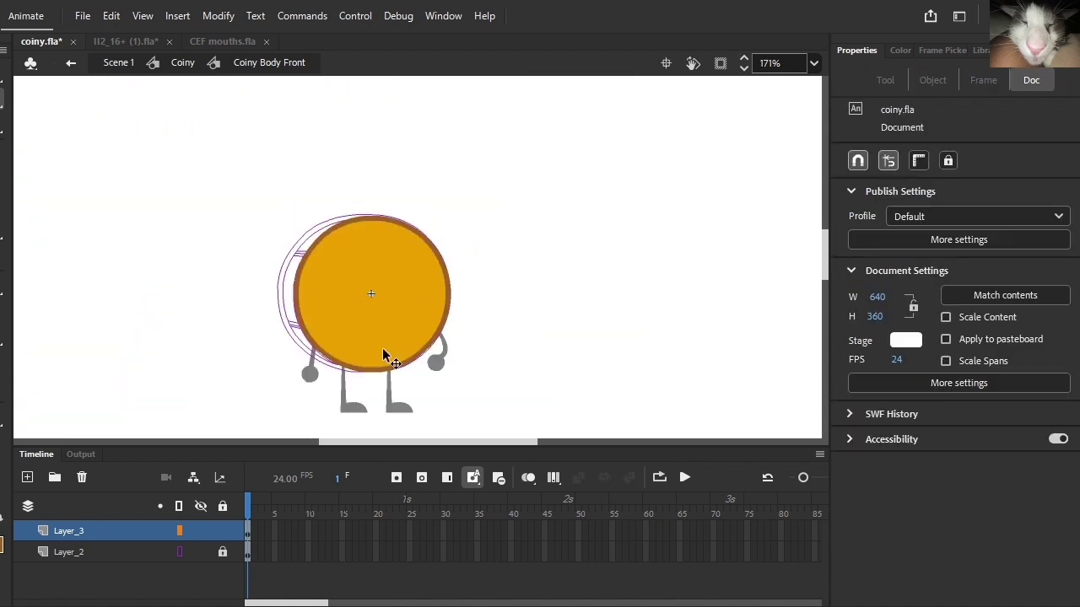
- Duplicate Layer_3, place the copy beneath it and shift the copied disc left to form the coin's back edge
left_click(94, 533)
right_click(99, 534)
left_click(202, 245)
left_click_drag(93, 532, 92, 560)
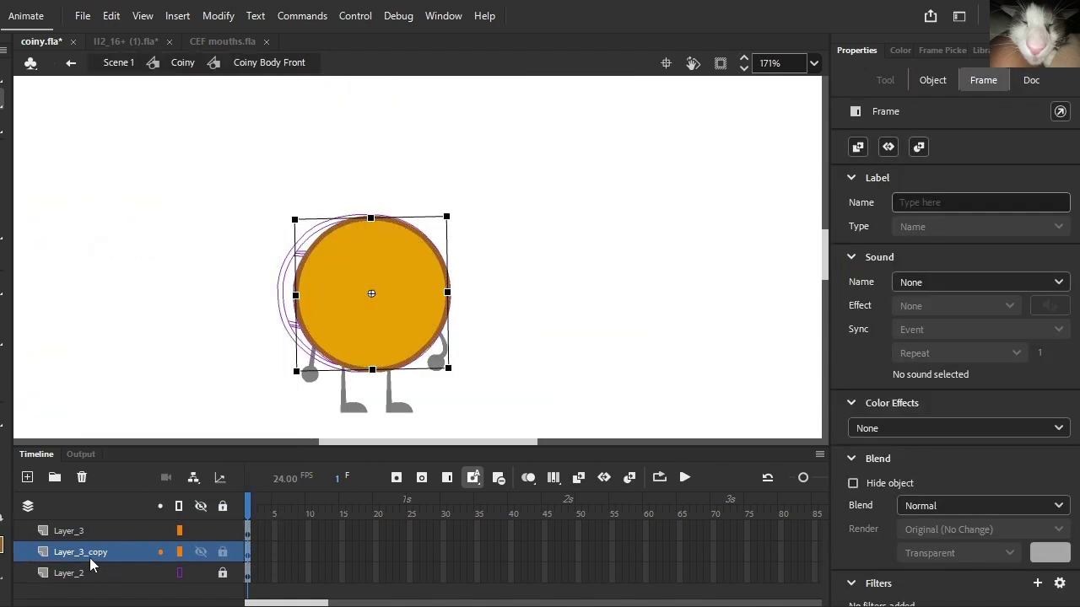
left_click_drag(342, 329, 325, 329)
left_click(258, 255)
scroll(278, 266, "up", 2)
scroll(304, 283, "down", 1)
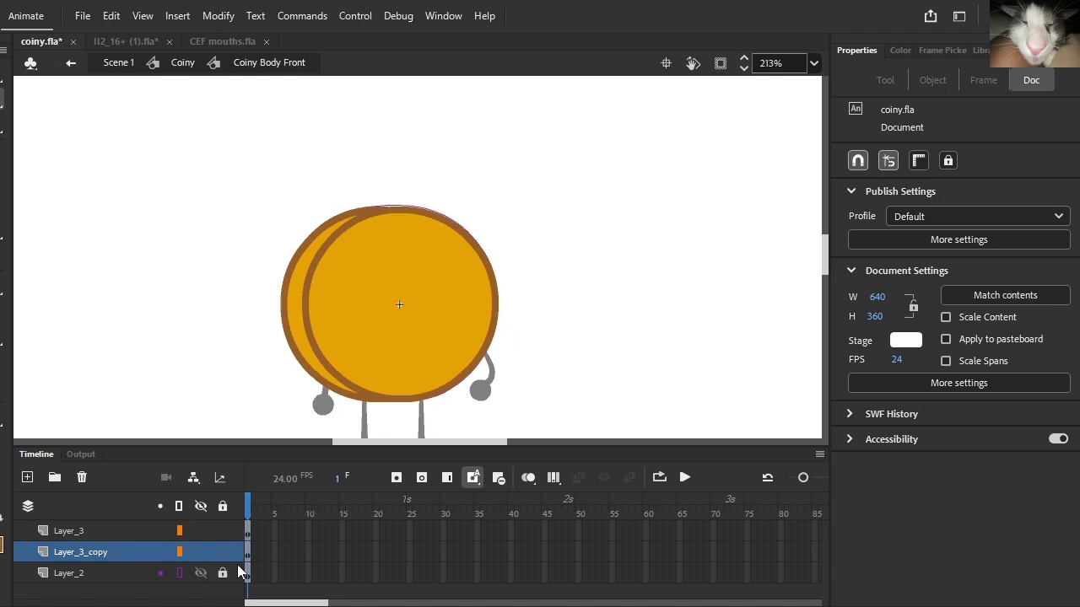
- Unlock Layer_2 and display it filled, with Layer_3 and Layer_3_copy shown as outlines
left_click(234, 575)
double_click(177, 577)
key("Escape")
left_click(180, 550)
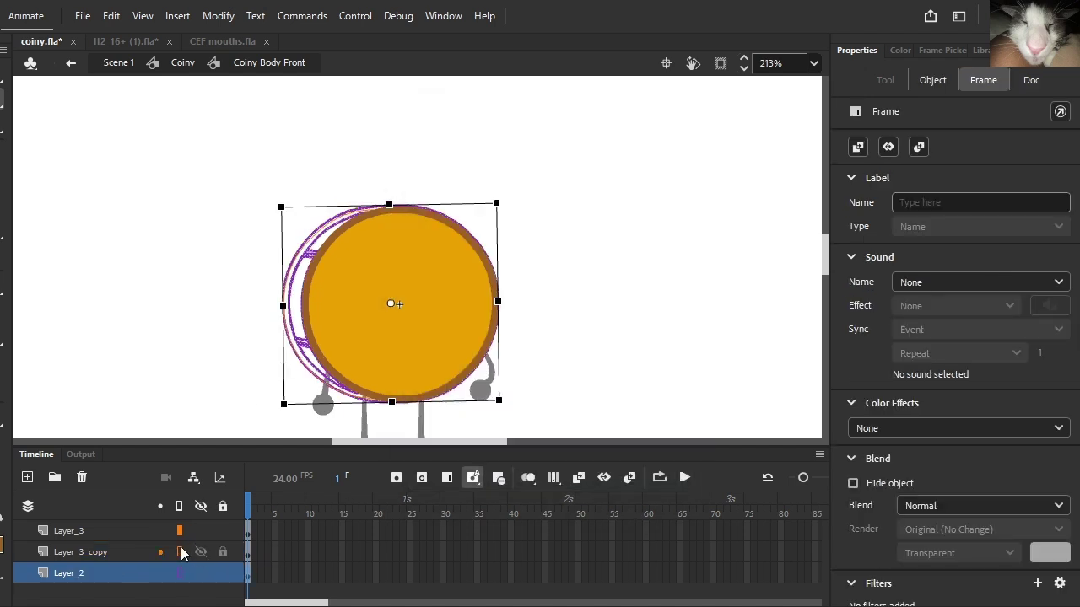
left_click(179, 530)
left_click(178, 575)
scroll(420, 337, "up", 4)
scroll(420, 337, "down", 2)
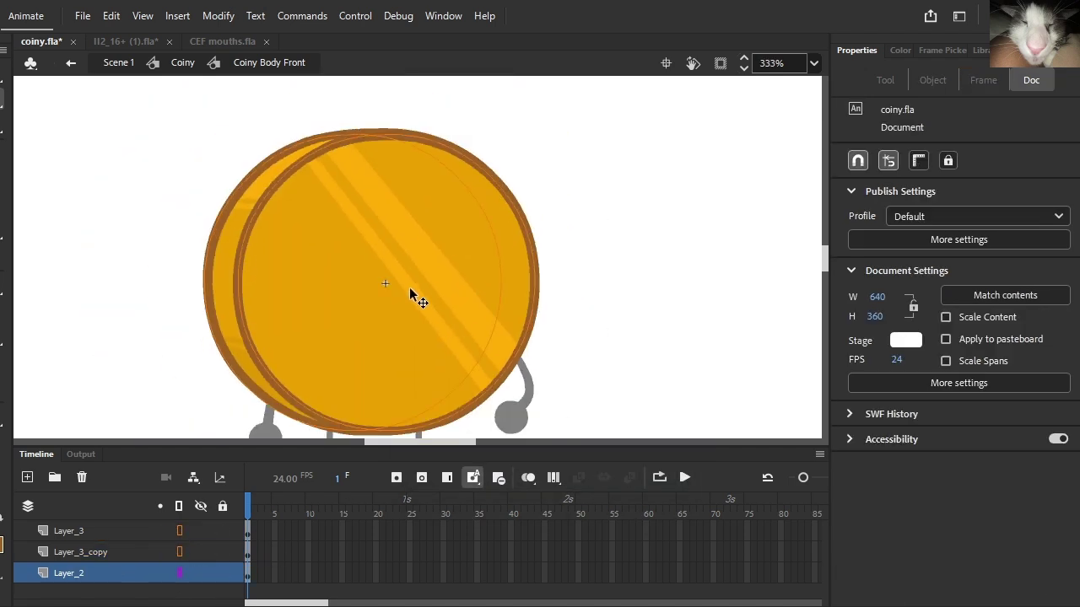
- Compare the filled front and back discs with the original coin artwork by switching their outline display
left_click(246, 553)
key("n")
left_click(179, 532)
left_click(179, 552)
left_click(1, 98)
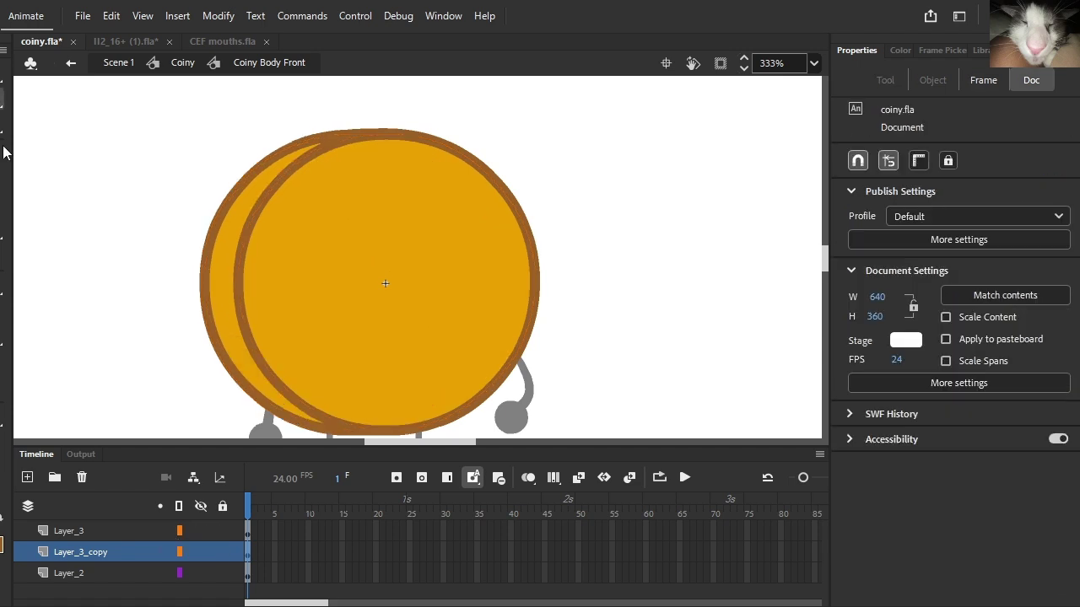
left_click(188, 535)
left_click(180, 552)
left_click(180, 532)
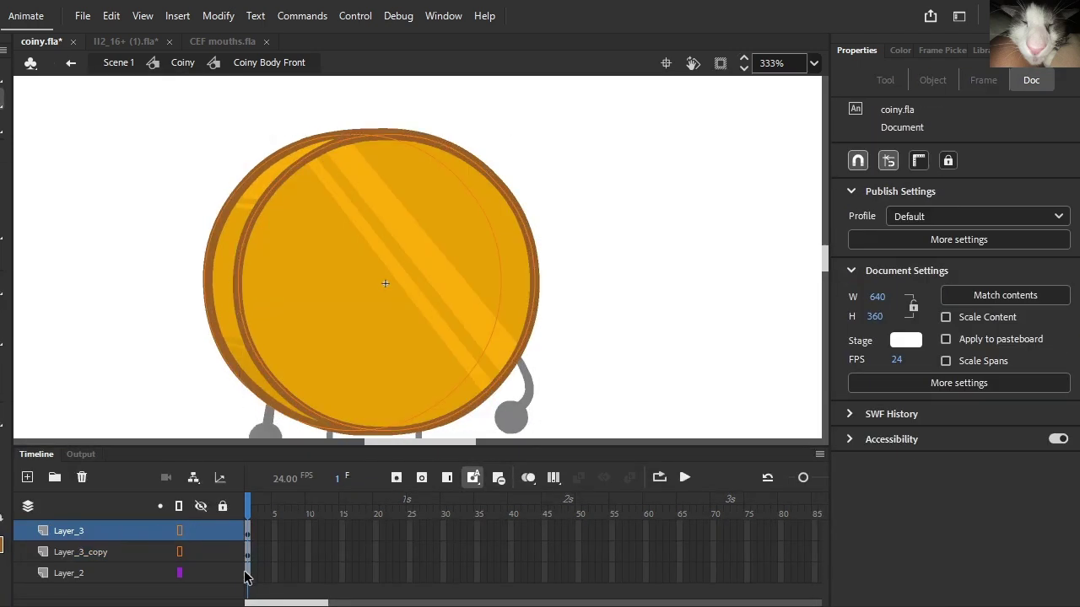
- Adjust the left edge of the Layer_3_copy disc toward the original coin's outer rim
left_click(247, 577)
left_click(243, 553)
scroll(202, 290, "up", 3)
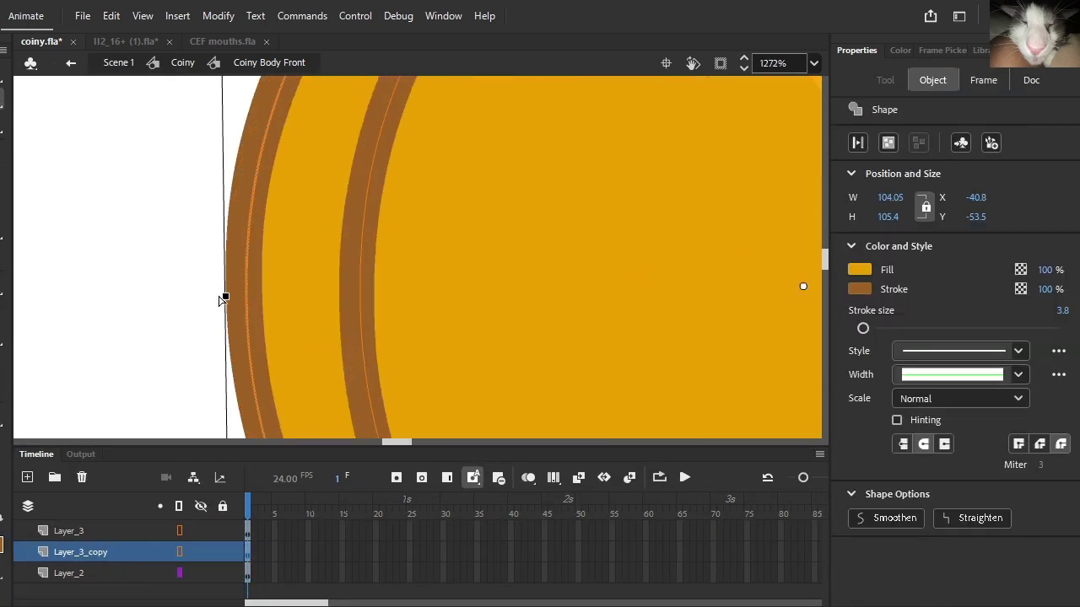
scroll(219, 299, "up", 2)
left_click_drag(299, 290, 297, 287)
left_click(182, 282)
scroll(173, 281, "down", 4)
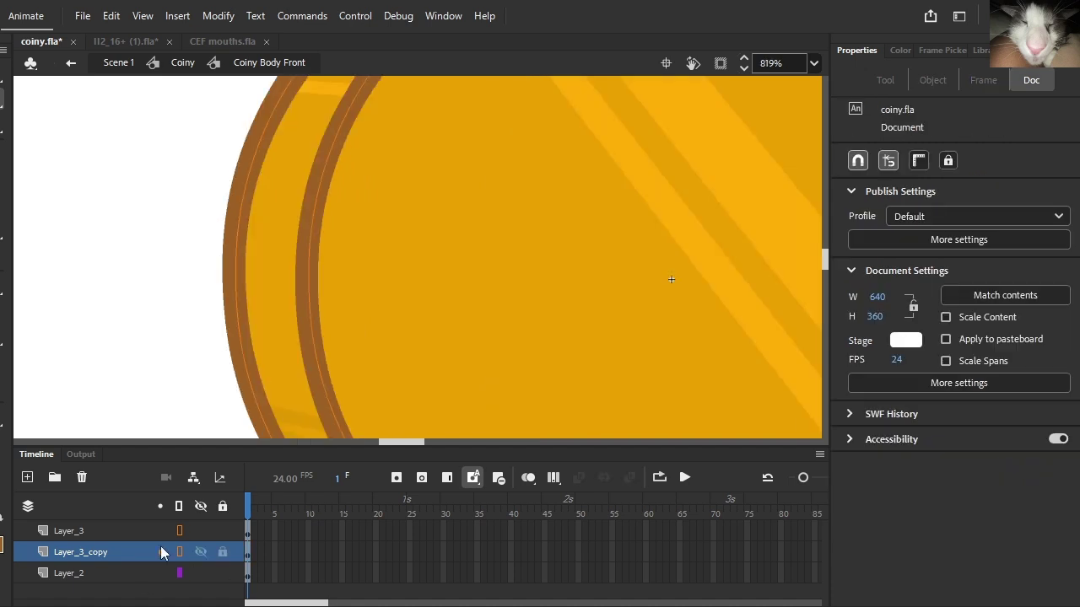
- Compare the filled discs with the original artwork by switching outline and visibility display, leaving only Layer_3_copy outlined
left_click(179, 550)
left_click(180, 531)
left_click(200, 552)
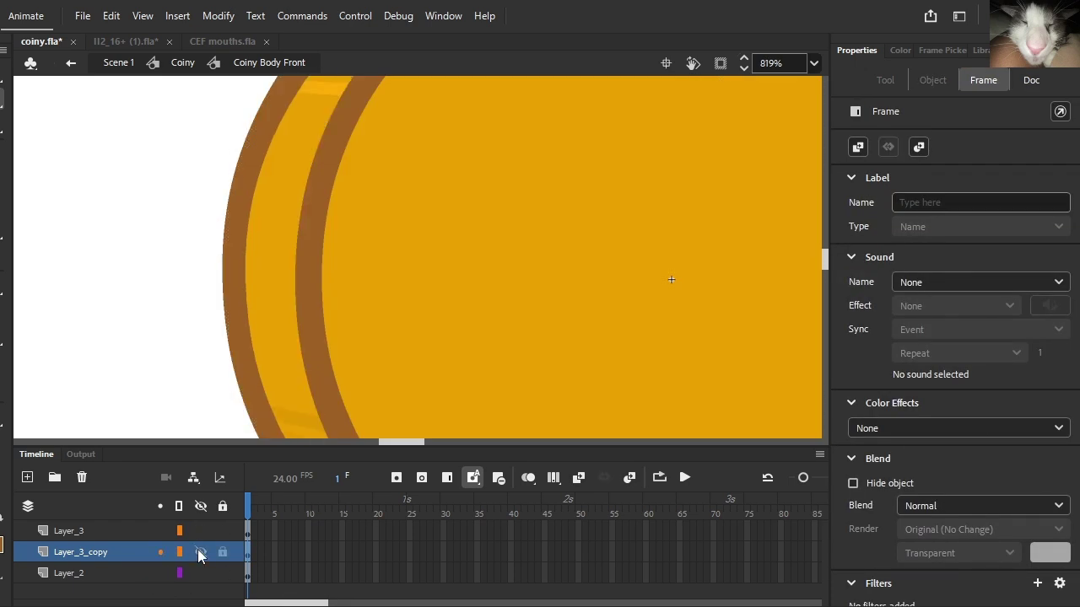
left_click(200, 552)
left_click(179, 551)
- With object snapping temporarily off, stretch the Layer_3_copy disc's left edge outward to match the original rim, about 104.3 px wide
scroll(237, 289, "up", 1)
left_click(237, 286)
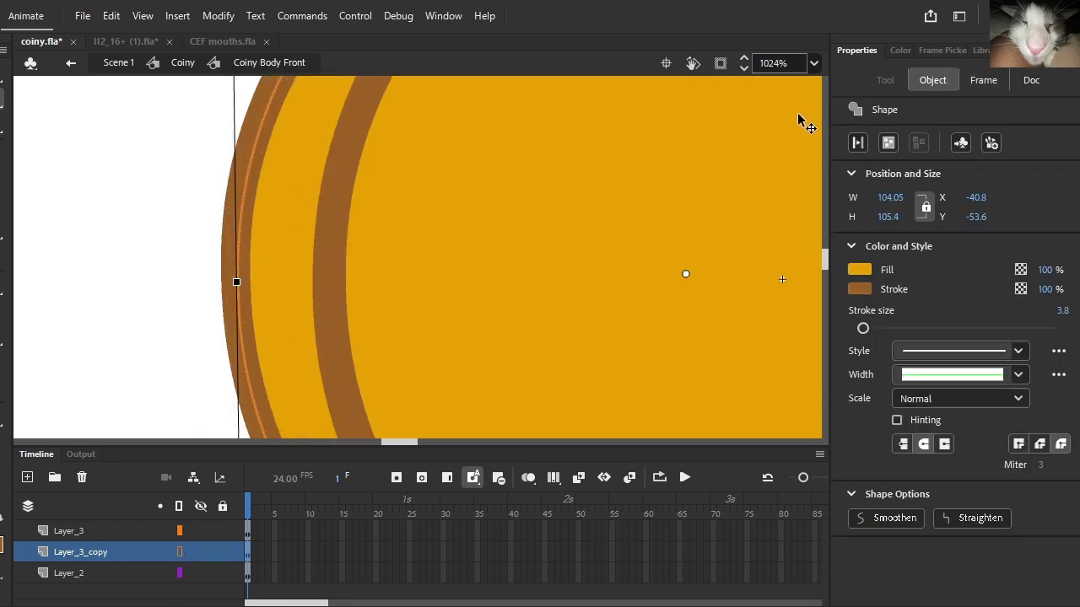
left_click(1031, 82)
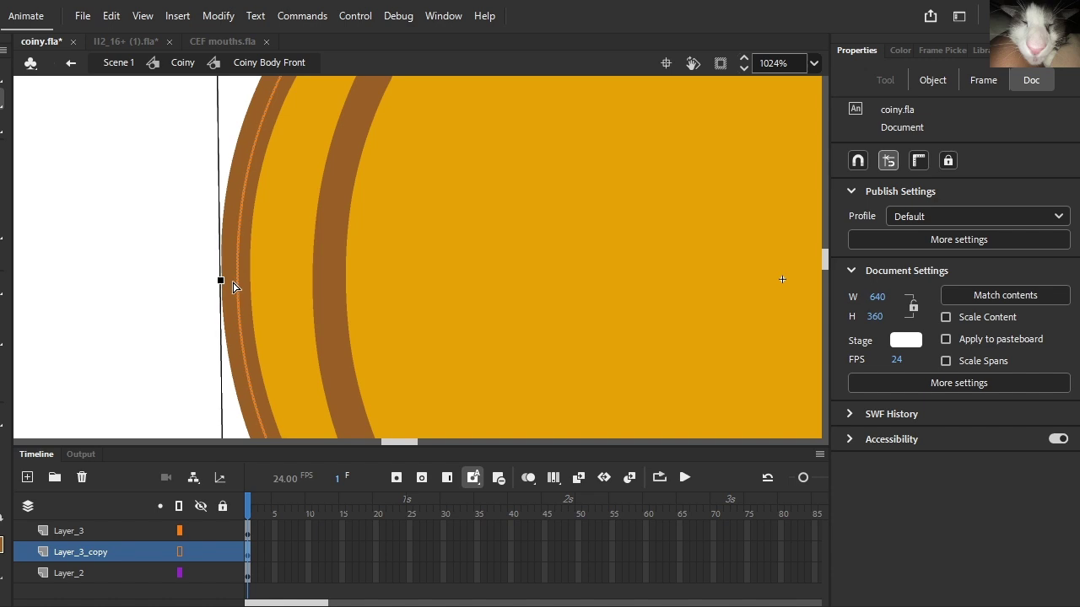
left_click(258, 298)
scroll(213, 259, "up", 3)
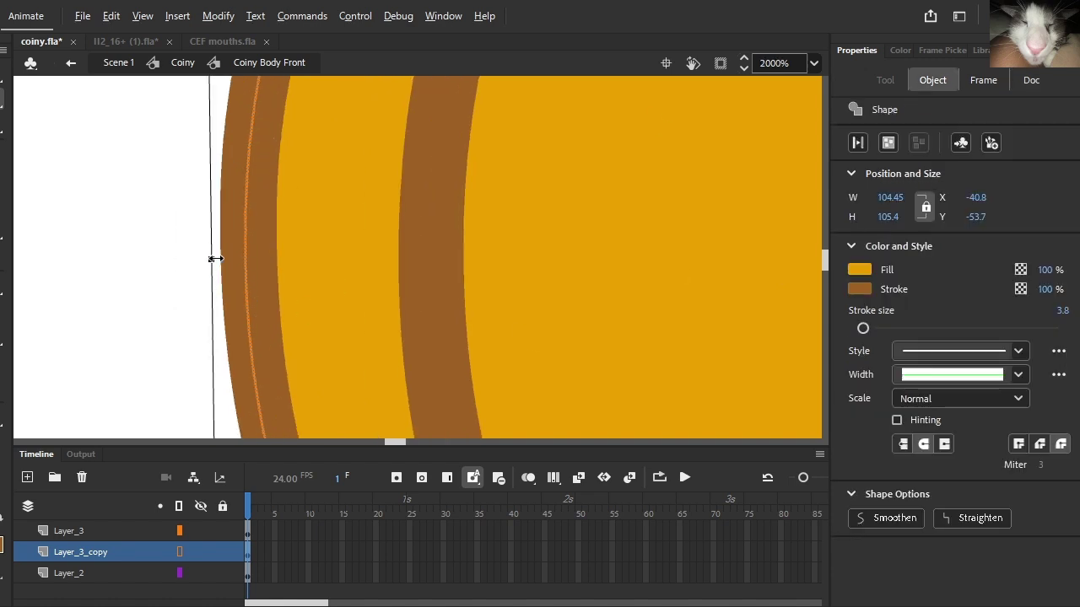
left_click_drag(215, 259, 216, 259)
scroll(201, 258, "down", 4)
left_click(984, 80)
left_click(1031, 80)
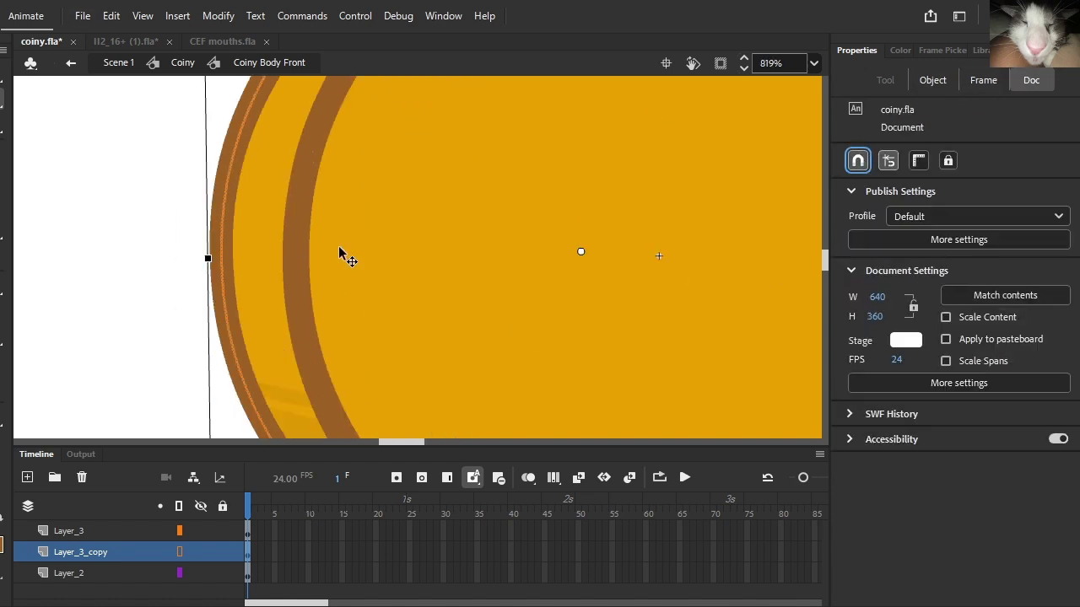
scroll(339, 247, "down", 5)
left_click(284, 363)
double_click(179, 554)
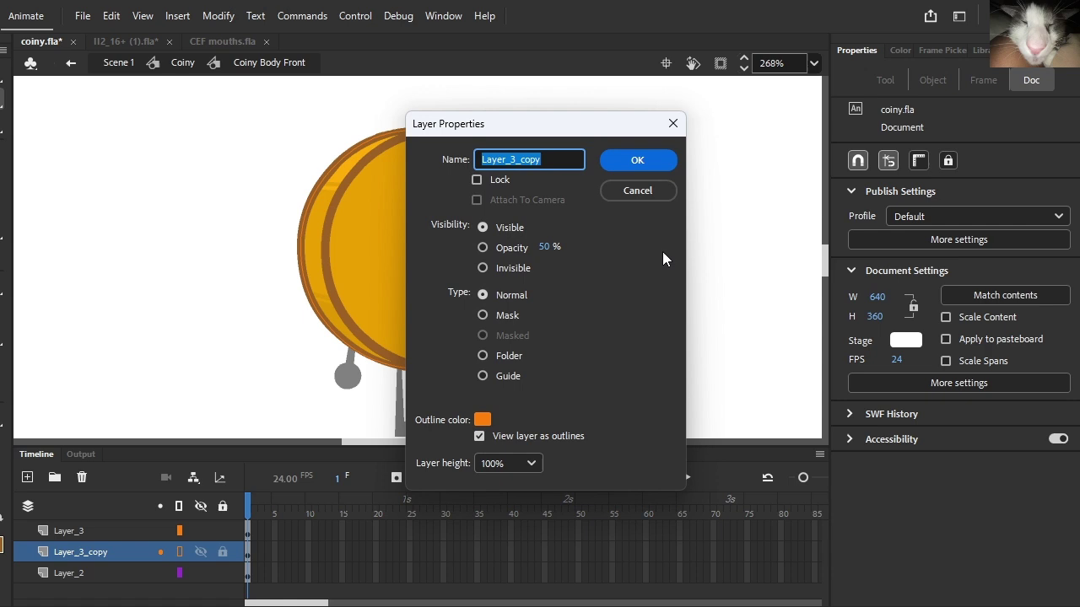
left_click(638, 190)
- Compare the front and back discs with the original coin by hiding and showing Layer_3 and Layer_3_copy
left_click_drag(203, 533, 201, 569)
left_click(127, 532)
left_click(701, 305)
left_click(200, 535)
left_click(195, 573)
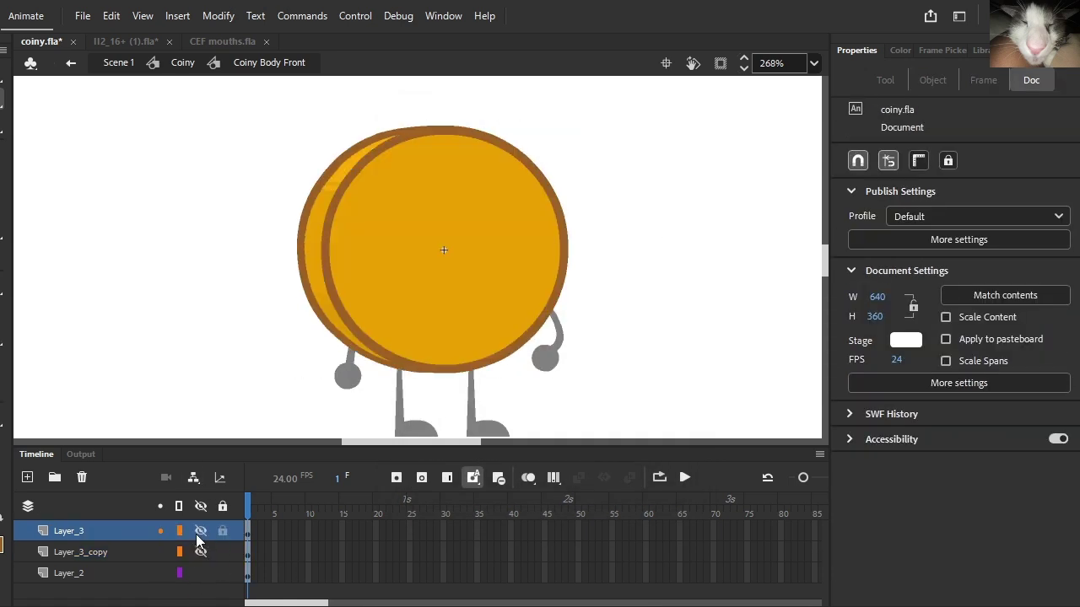
left_click(196, 534)
left_click(196, 534)
left_click(195, 530)
left_click_drag(196, 530, 199, 552)
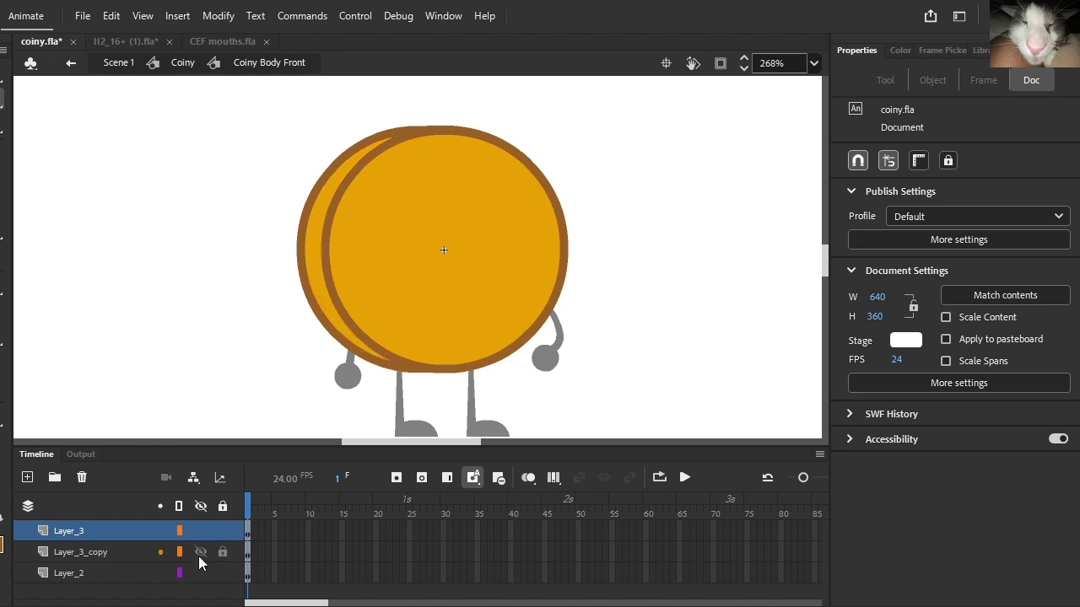
- Copy the diagonal shine stripes from the original coin face and paste them in place on Layer_3
left_click(199, 556)
left_click(473, 232)
left_click(202, 552)
left_click(201, 532)
left_click(248, 535)
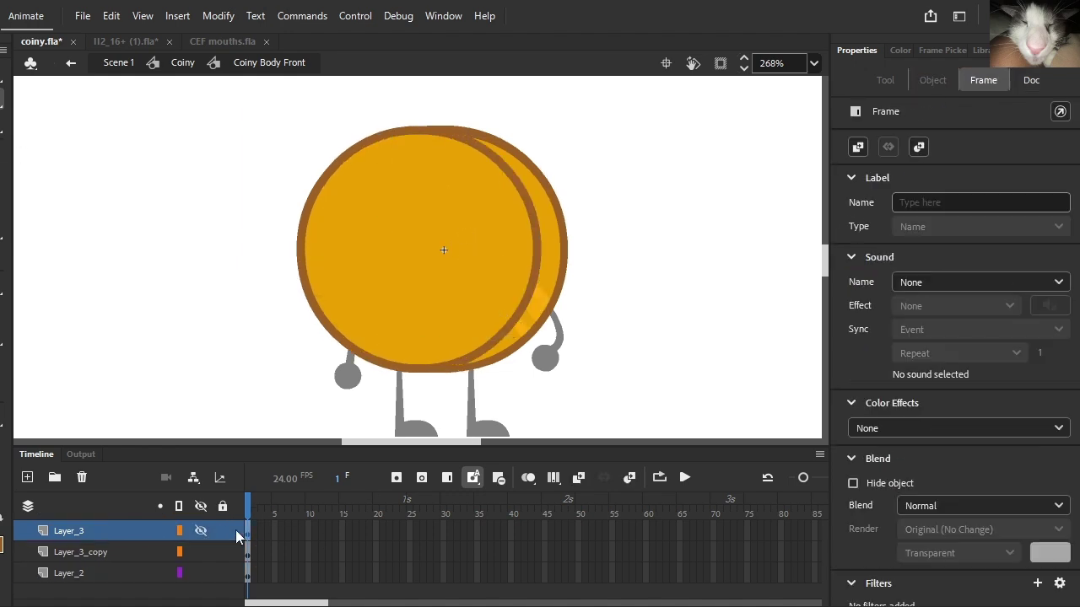
left_click(199, 533)
key("ctrl+shift+v")
left_click(639, 184)
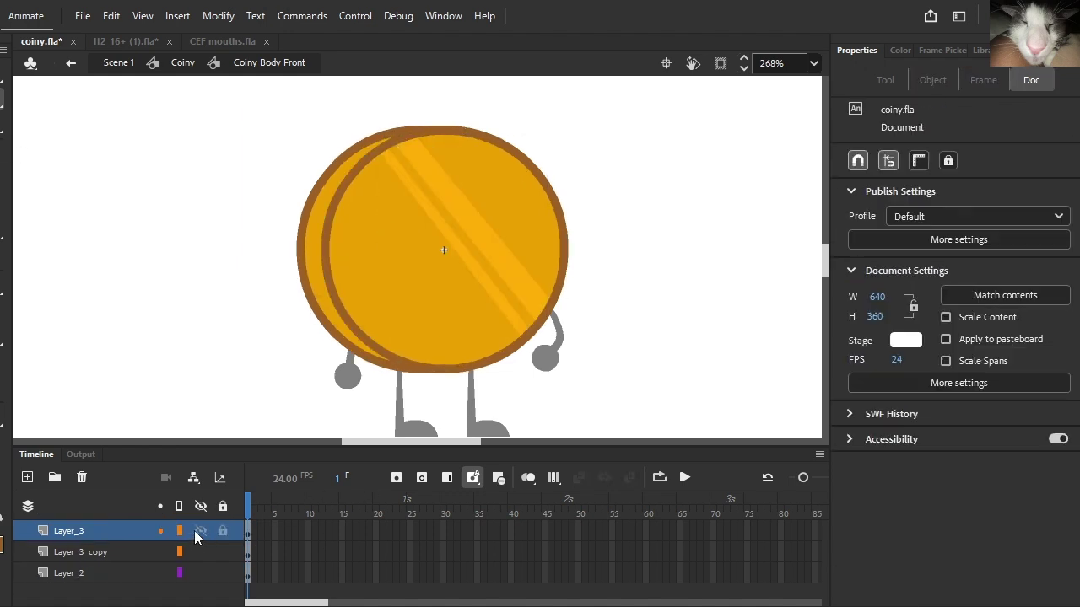
- With Layer_3 hidden, take the rim's gold highlight and shading fills from Layer_2 and paste them in place onto Layer_3_copy
left_click(198, 532)
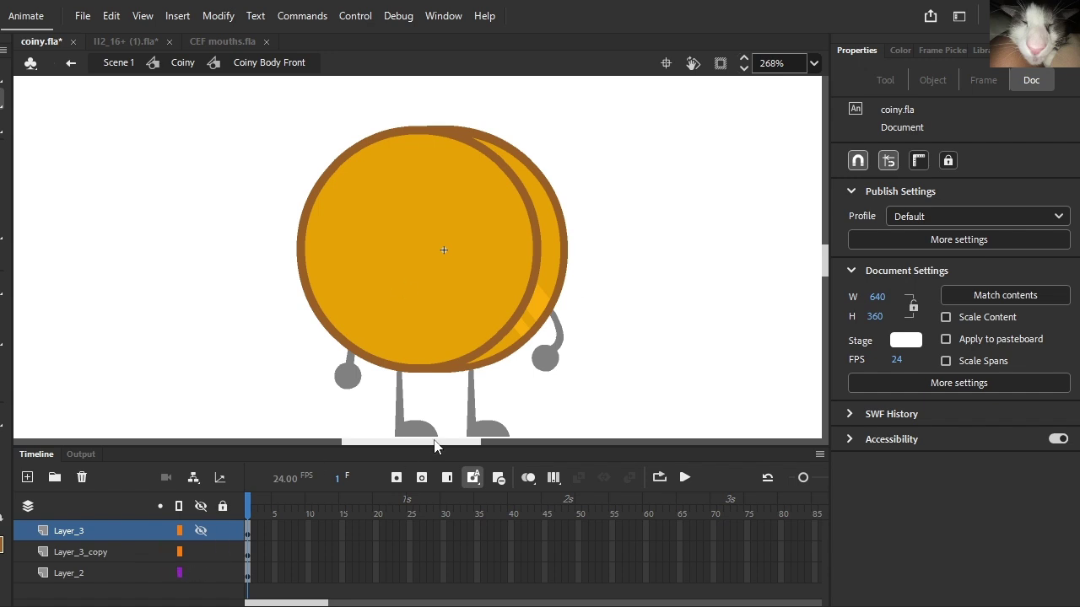
left_click(180, 552)
scroll(334, 179, "up", 2)
left_click(339, 179)
scroll(333, 194, "up", 4)
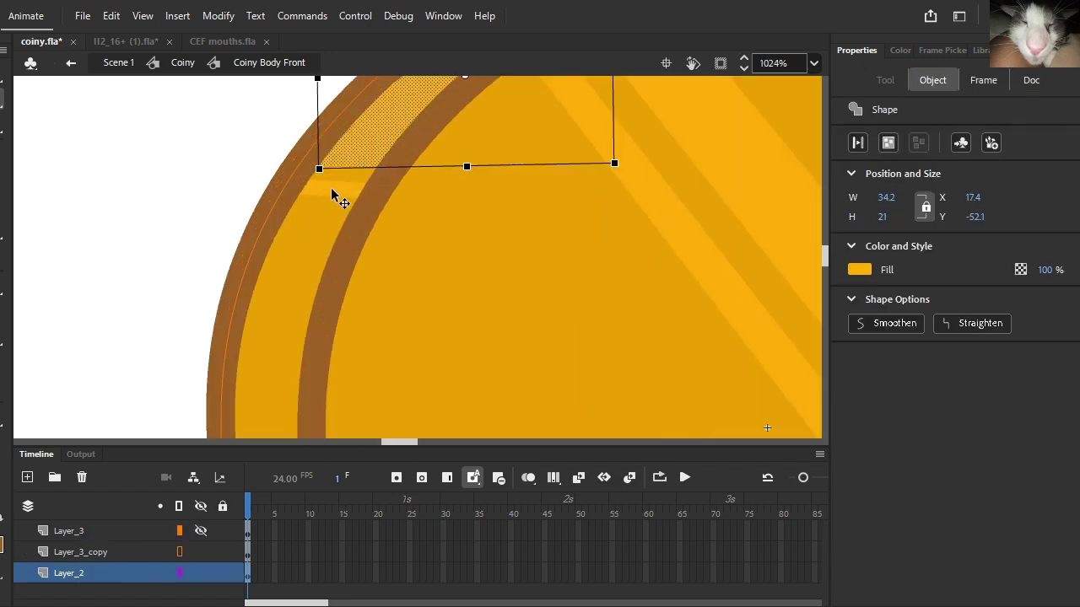
left_click(335, 186, "shift")
scroll(342, 181, "down", 3)
left_click(329, 359, "shift")
scroll(331, 360, "up", 1)
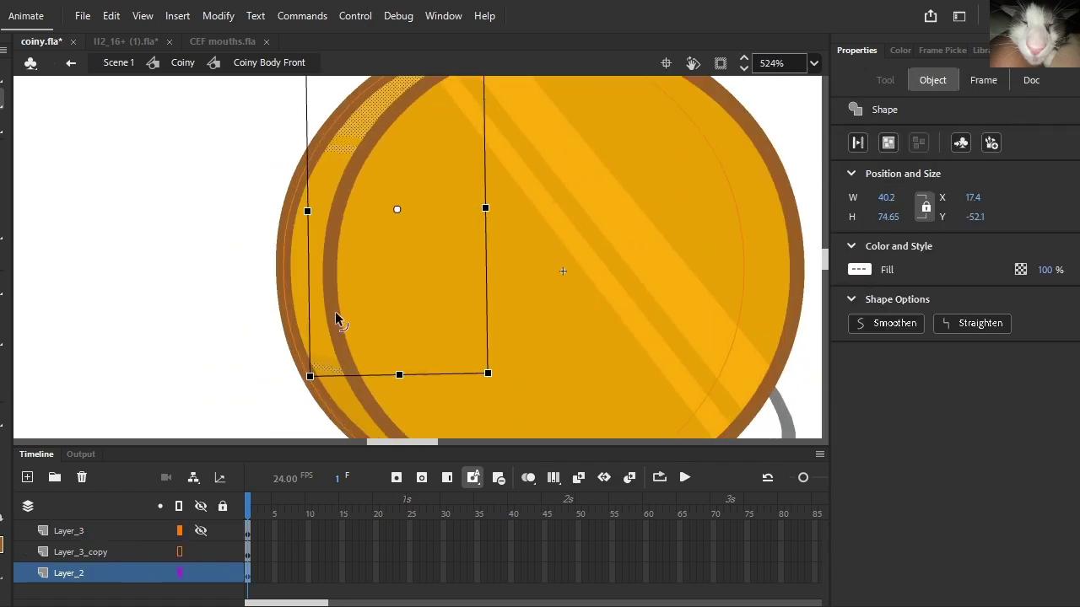
scroll(345, 177, "down", 2)
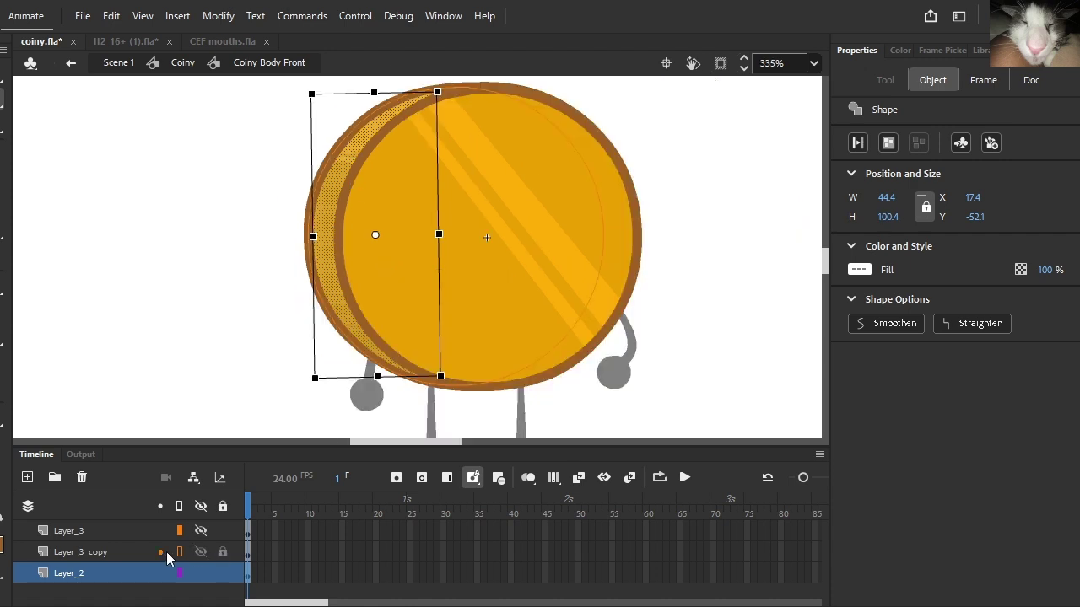
left_click(180, 553)
key("ctrl+x")
left_click(246, 558)
key("ctrl+shift+v")
key("Escape")
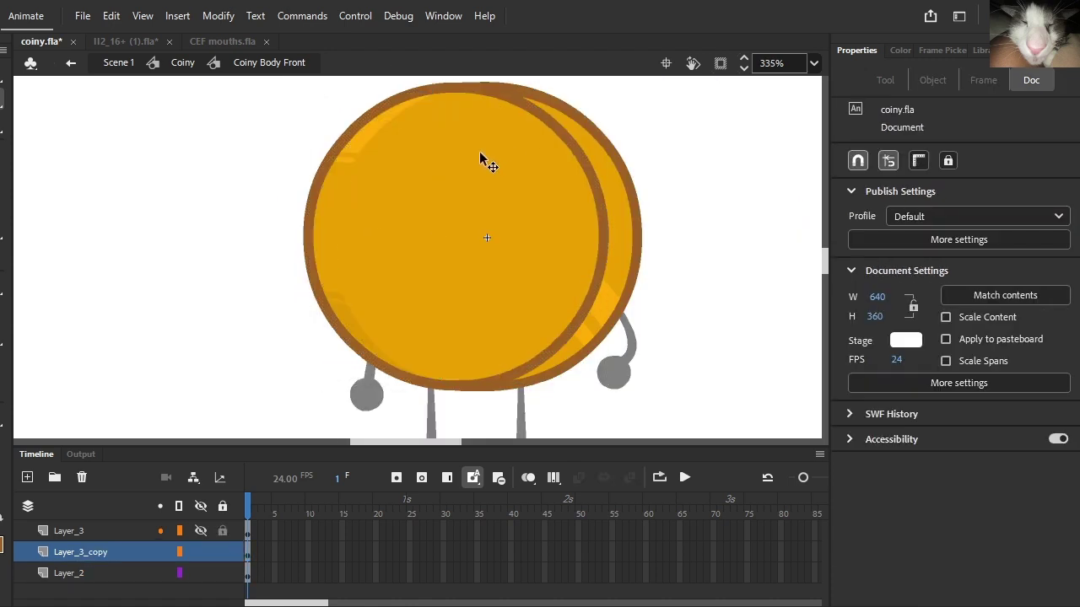
- Set the Line tool to a red stroke of size 1
scroll(482, 161, "up", 1)
key("n")
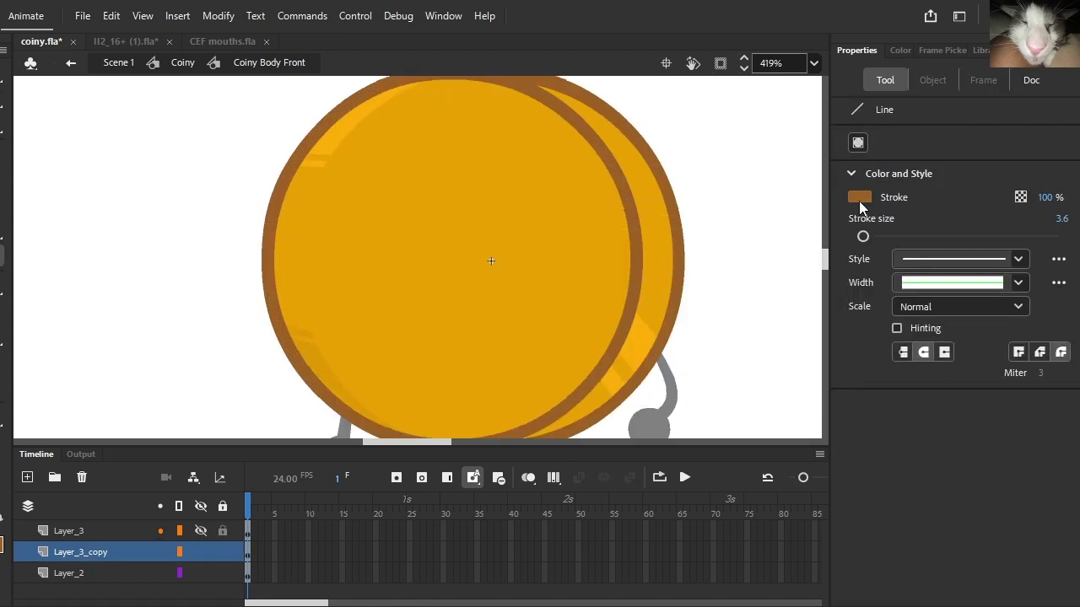
left_click(858, 201)
left_click(559, 314)
scroll(307, 387, "up", 4)
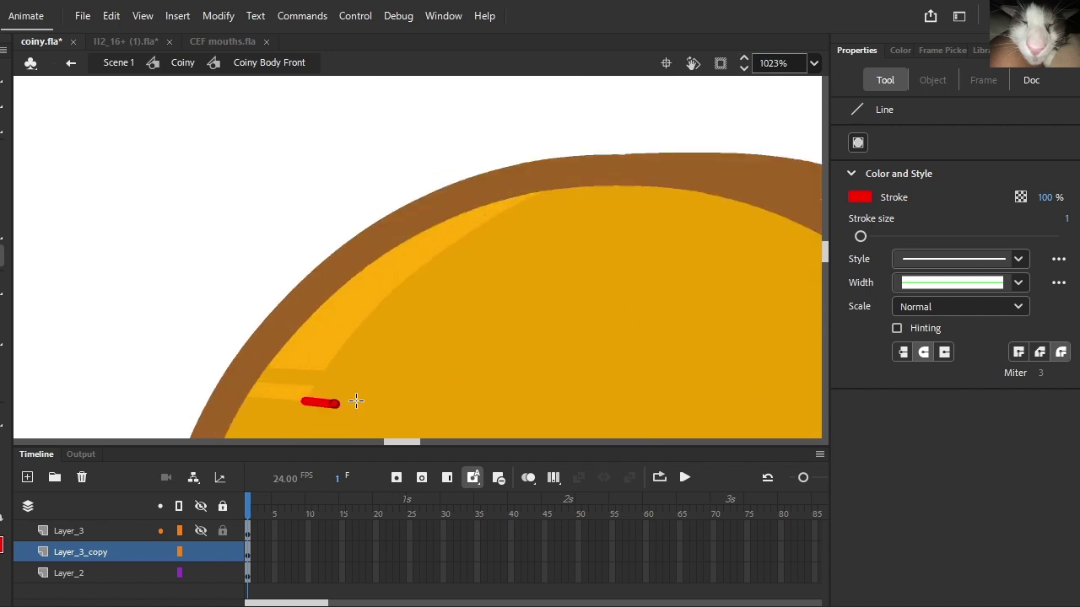
left_click_drag(356, 401, 309, 249)
scroll(367, 345, "down", 4)
left_click_drag(487, 247, 705, 248)
scroll(485, 244, "up", 3)
left_click_drag(149, 226, 700, 237)
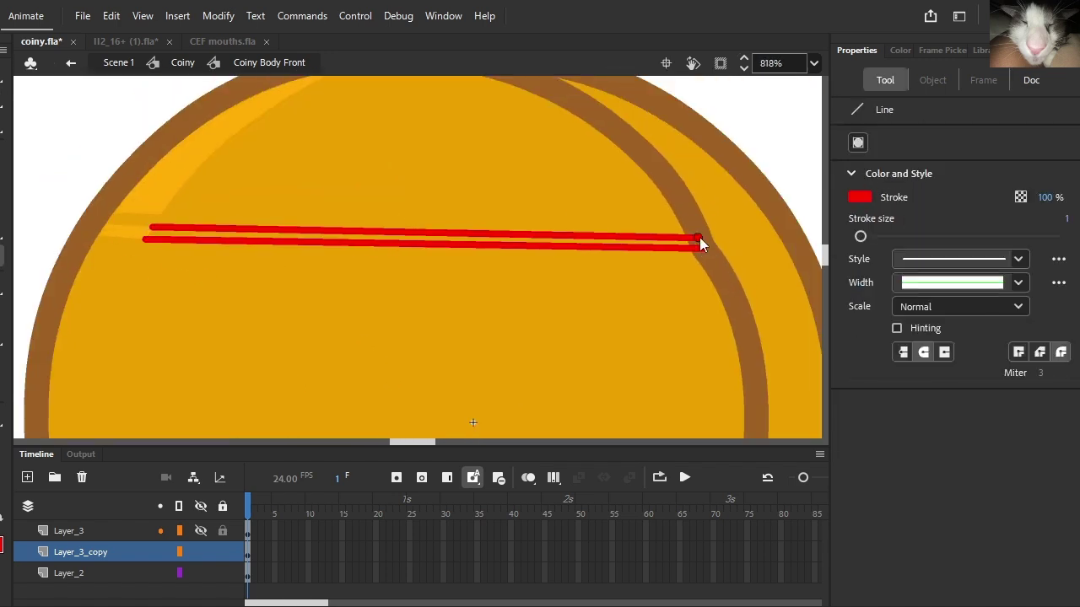
key("v")
scroll(699, 245, "up", 4)
scroll(717, 244, "down", 4)
key("ctrl+z")
key("ctrl+z")
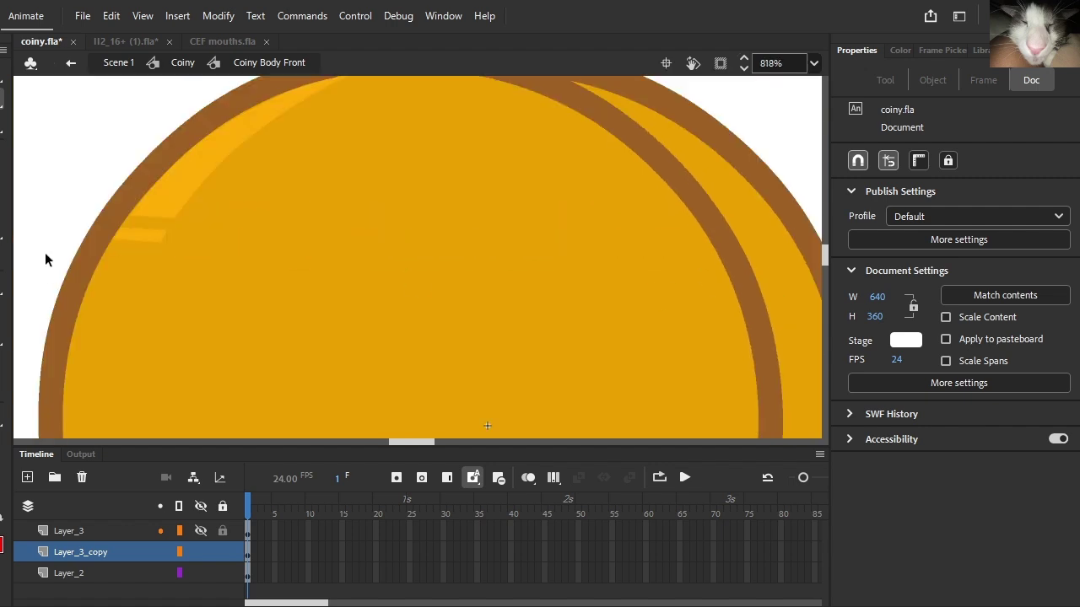
- Draw two parallel red guide lines across the upper back disc, extending the narrow highlight strip to the opposite rim
left_click(2, 256)
mouse_move(160, 243)
left_mouse_down()
mouse_move(727, 267)
mouse_move(733, 253)
left_mouse_up()
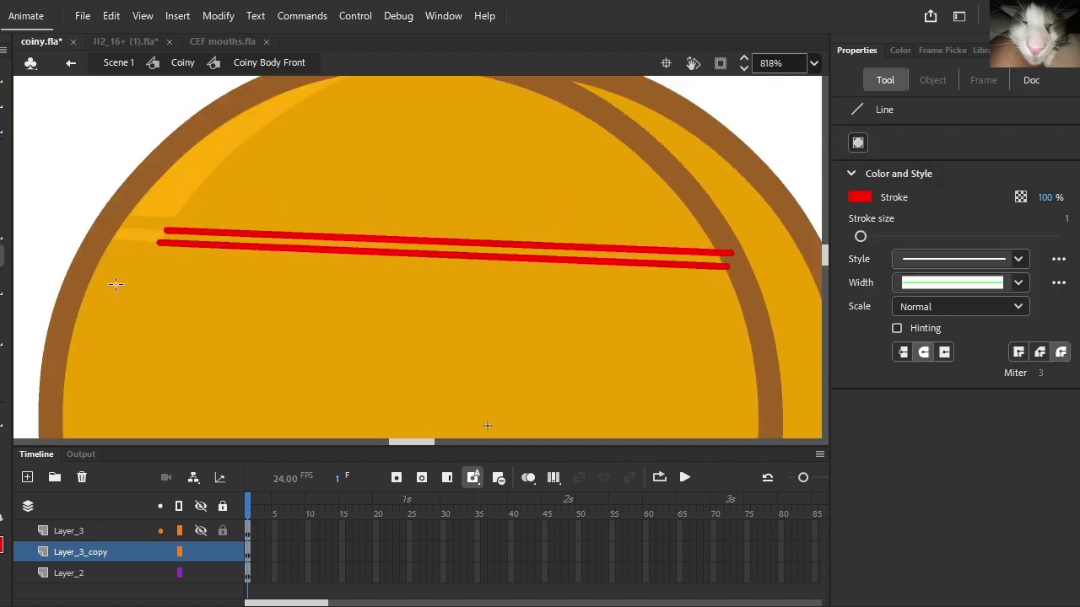
key("k")
scroll(215, 284, "up", 3)
left_click(3, 231)
left_click_drag(120, 178, 109, 203)
key("k")
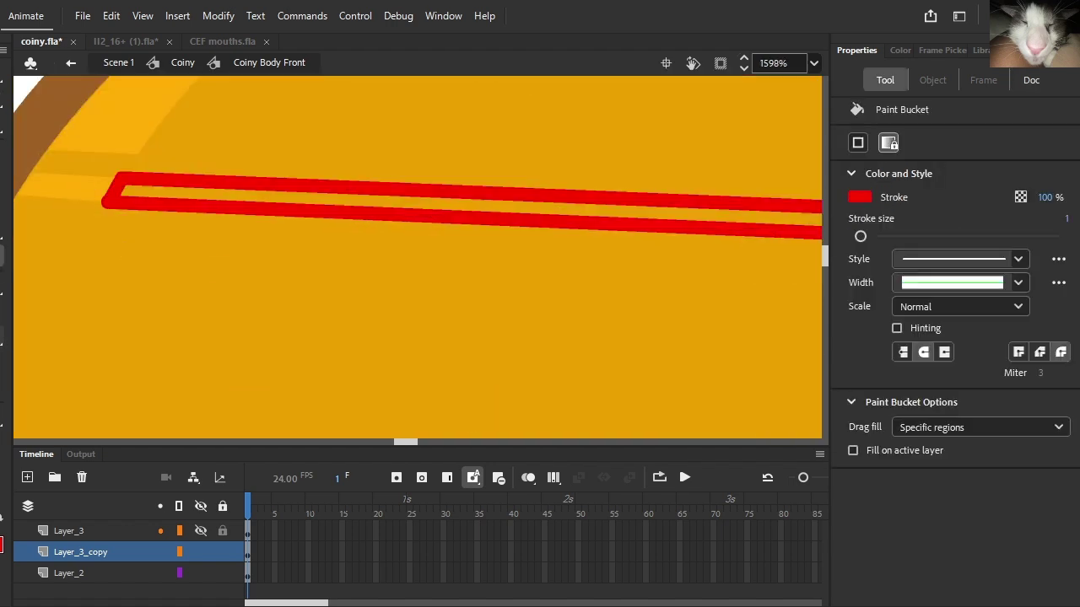
left_click(221, 199)
key("ctrl+z")
key("ctrl+z")
- Close the right end of the two red guide lines and fill the strip between them with the lighter highlight gold
scroll(240, 205, "down", 4)
key("n")
left_click_drag(651, 214, 647, 224)
key("k")
left_click(306, 205)
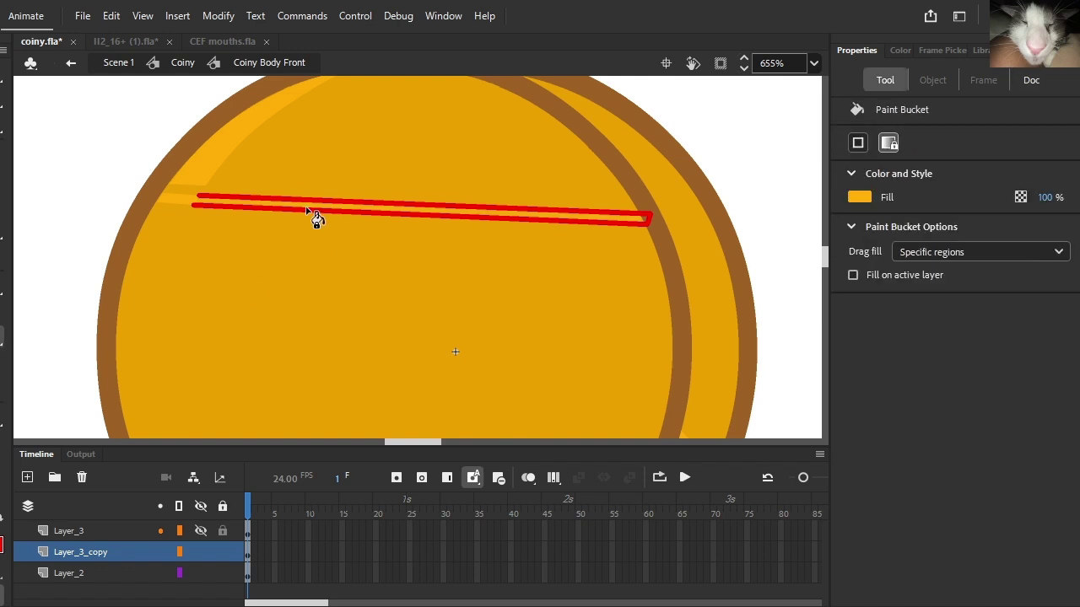
- Delete the red guide lines around the filled highlight strip
scroll(304, 204, "up", 2)
key("q")
left_click(220, 194)
key("Delete")
scroll(287, 212, "down", 3)
scroll(163, 330, "up", 1)
key("n")
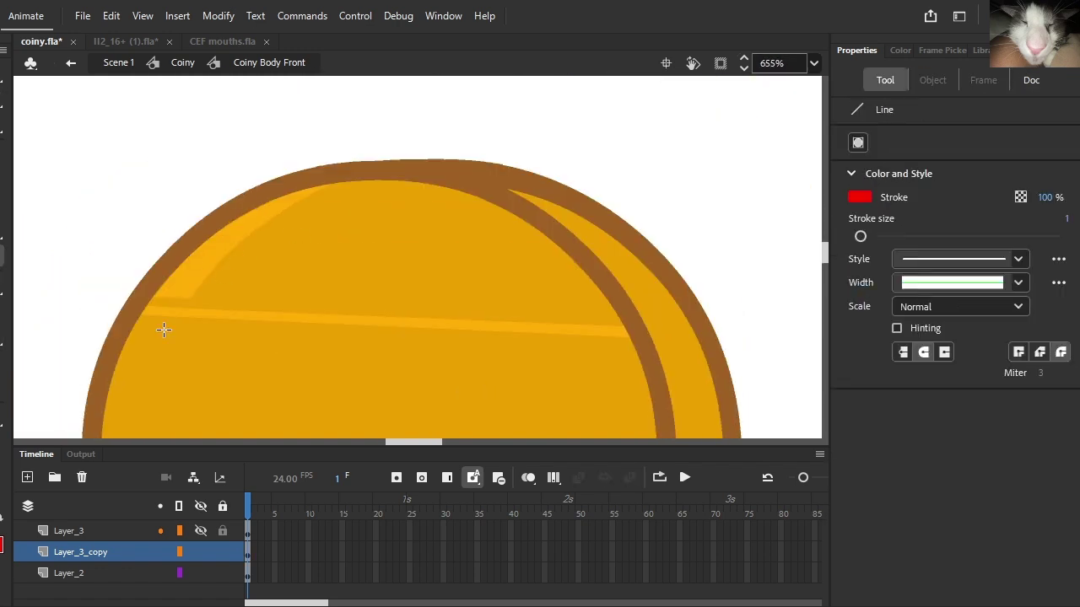
left_click_drag(621, 317, 624, 324)
key("k")
key("ctrl+z")
- Draw a red guide line from the large highlight's lower corner across the back disc to its right rim
key("n")
left_click_drag(190, 299, 577, 307)
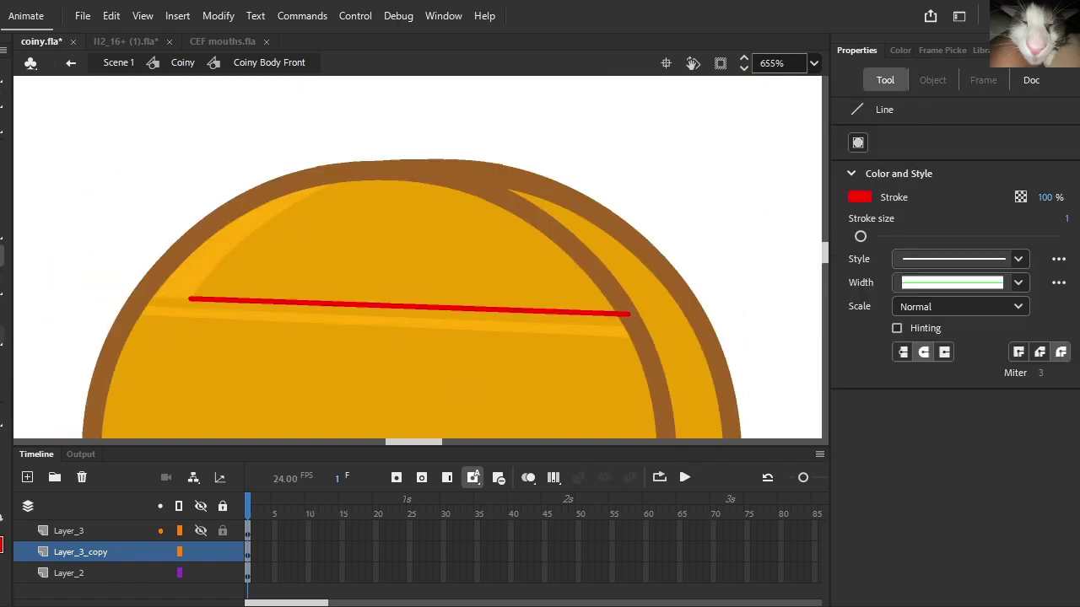
key("k")
left_click(289, 207)
key("ctrl+z")
key("n")
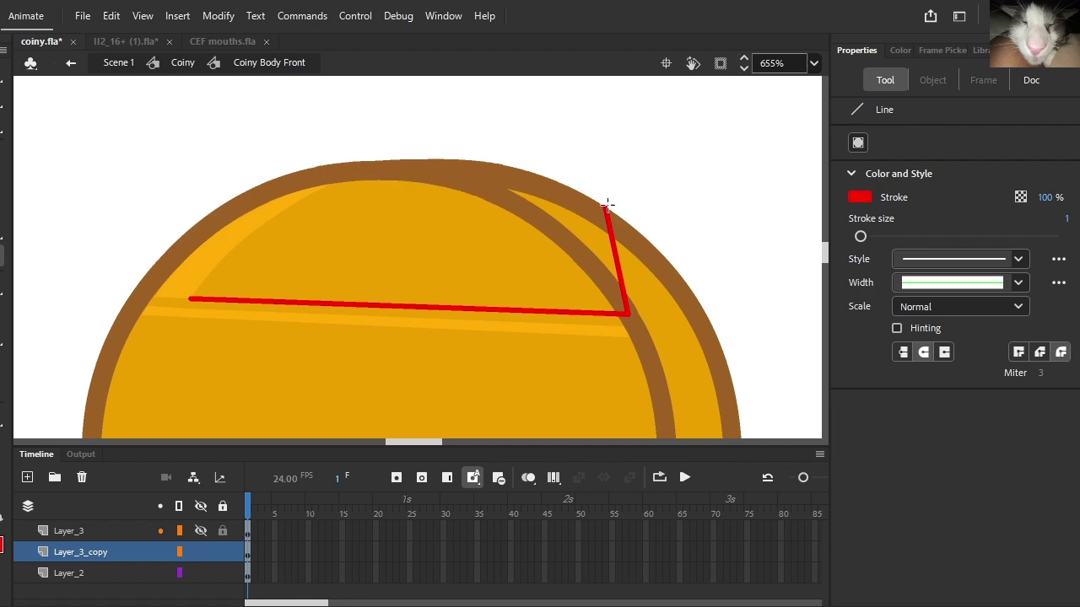
key("ctrl+z")
key("ctrl+z")
key("v")
left_click_drag(603, 207, 554, 231)
scroll(594, 274, "up", 2)
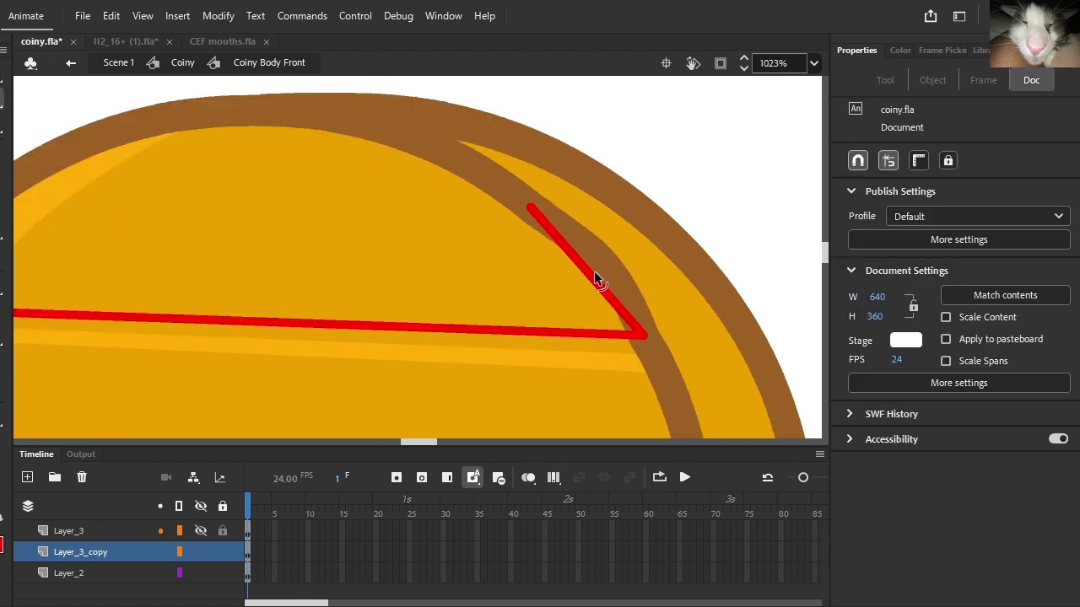
left_click(585, 283)
key("ctrl+z")
key("ctrl+z")
- Close the upper highlight area with red lines along the back disc's right rim and fill it with the lighter gold
key("n")
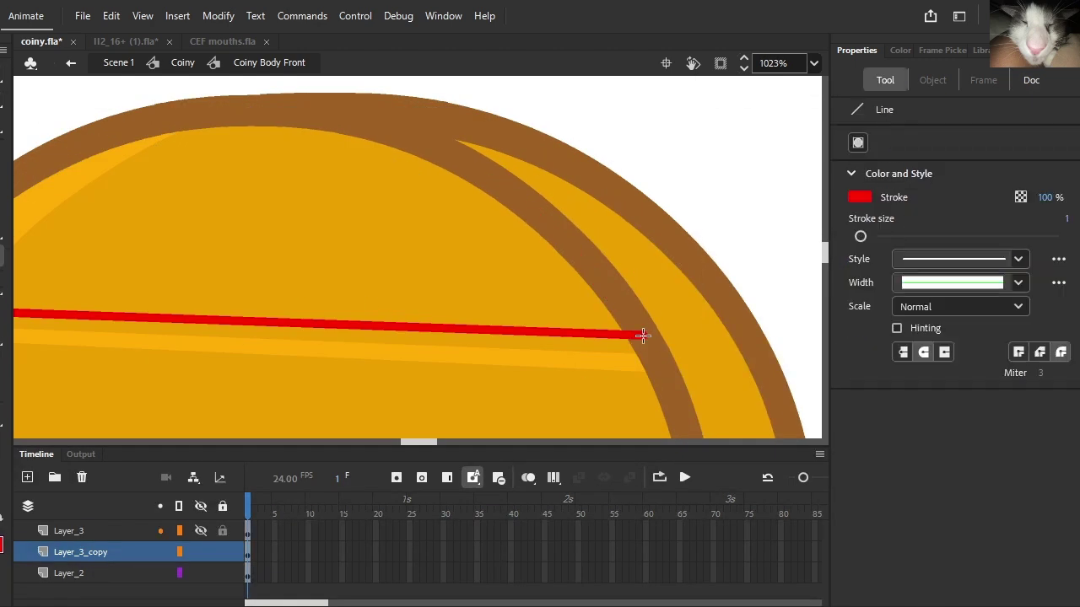
key("k")
left_click(162, 250)
- Select and delete the red guide lines bounding the filled upper highlight
key("v")
scroll(245, 247, "up", 1)
left_click(182, 92)
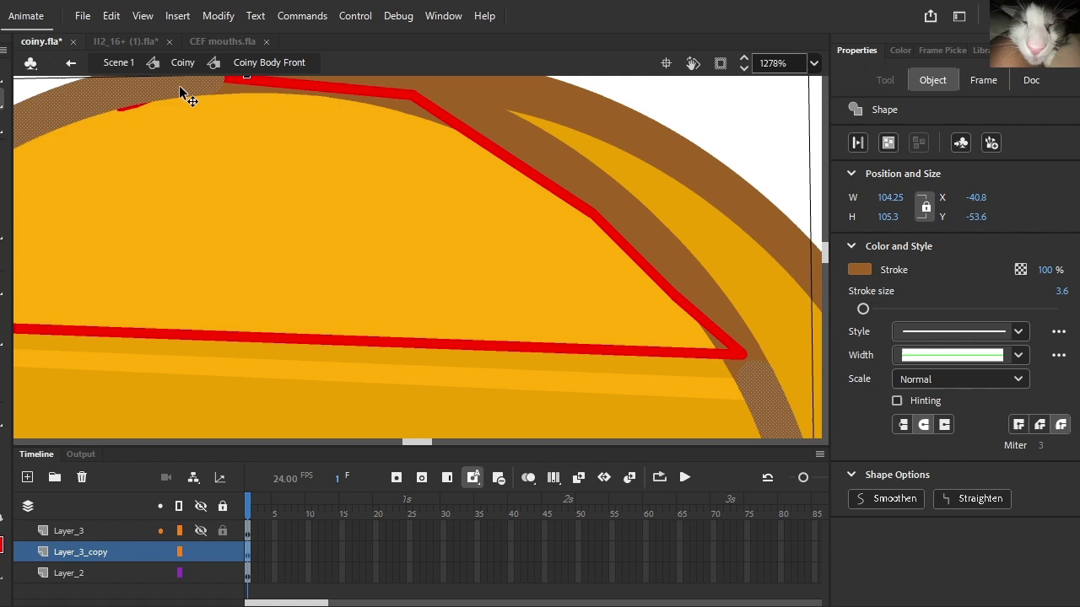
left_click(308, 91)
scroll(314, 154, "up", 3)
left_click(313, 155)
left_click(306, 302)
scroll(500, 314, "up", 2)
left_click(500, 217)
scroll(619, 231, "down", 1)
key("q")
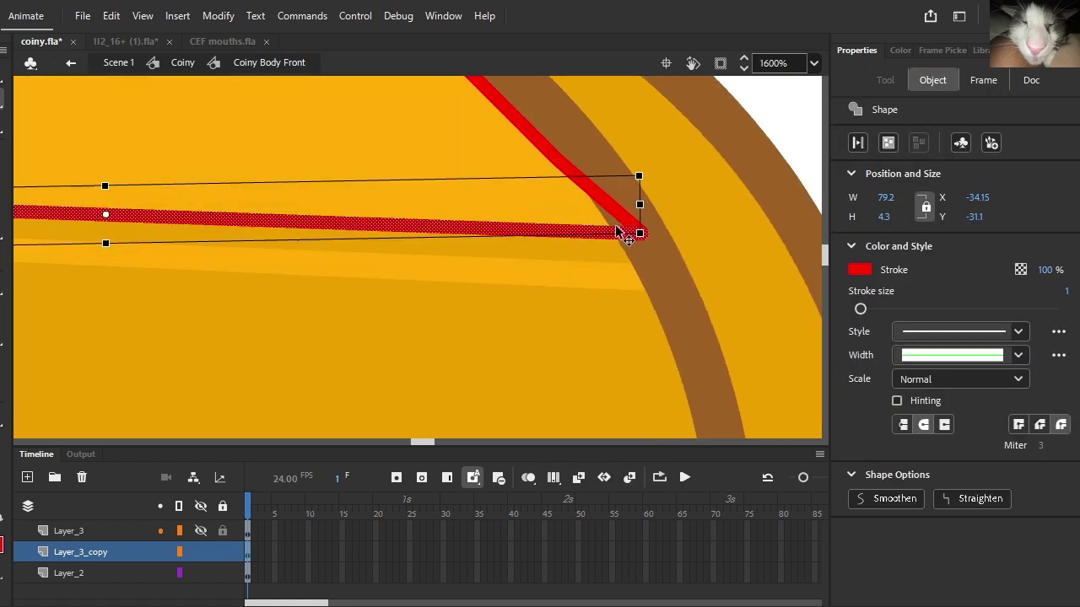
left_click(549, 161, "shift")
key("Delete")
scroll(569, 217, "down", 6)
scroll(335, 357, "up", 2)
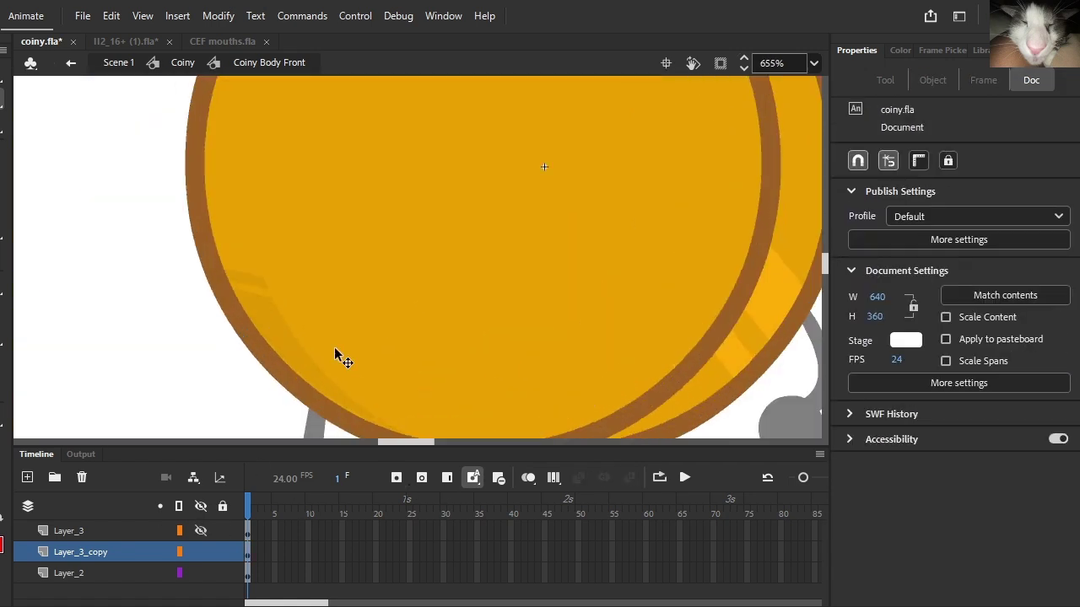
- Draw two red guide lines across the lower back disc, extending the darker shading strip from the left rim to the right rim
key("n")
key("ctrl+z")
scroll(331, 310, "up", 2)
scroll(174, 290, "right", 3)
scroll(64, 290, "down", 1)
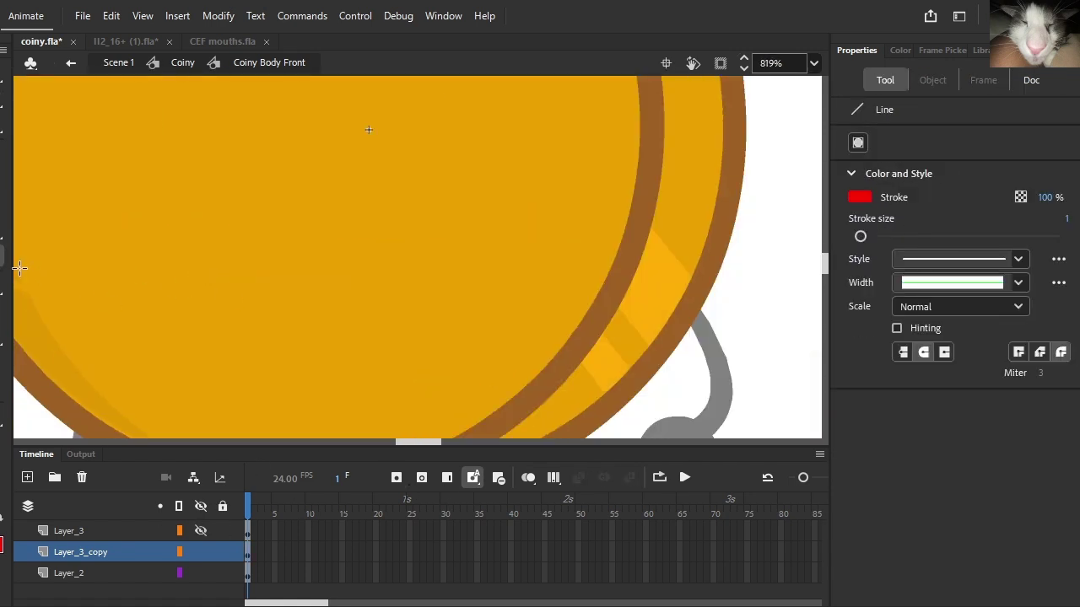
left_click_drag(16, 268, 616, 289)
scroll(268, 277, "left", 3)
scroll(219, 304, "down", 1)
left_click_drag(256, 288, 638, 297)
key("ctrl+z")
left_click_drag(720, 311, 242, 287)
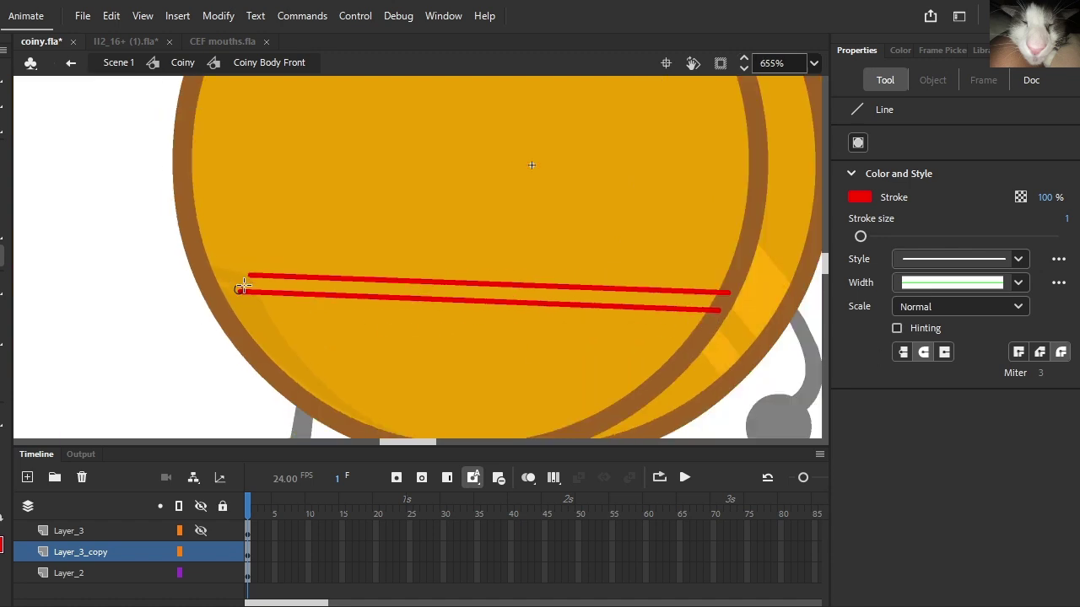
- Try to fill the strip between the two lower guide lines with darker gold and delete the red lines
key("k")
left_click(245, 287)
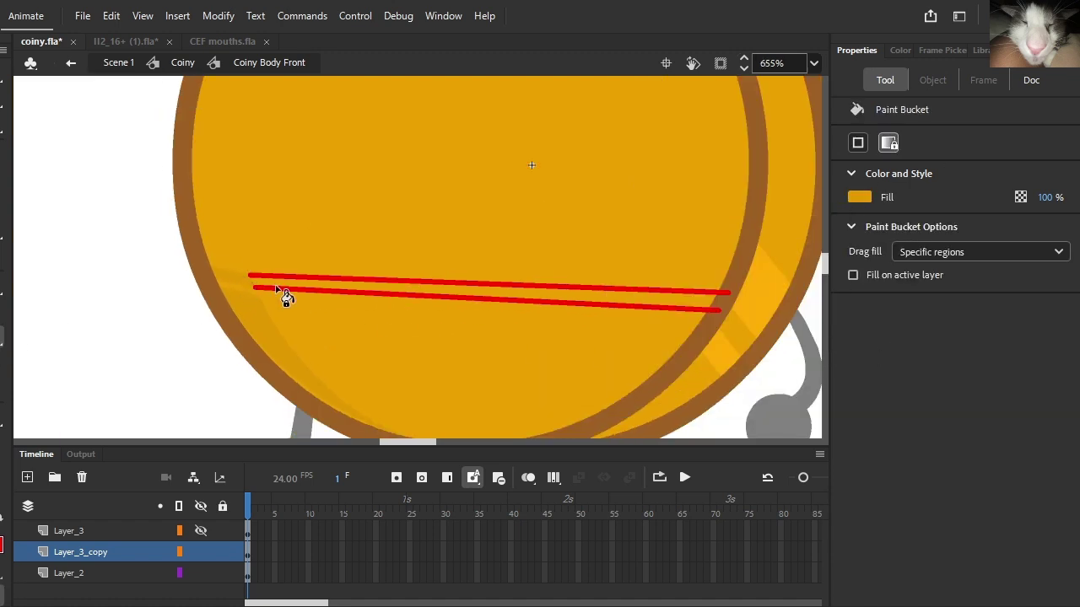
left_click(284, 286)
key("q")
left_click(298, 281)
left_click(264, 275)
key("Delete")
left_click(338, 292)
key("Delete")
scroll(240, 287, "up", 2)
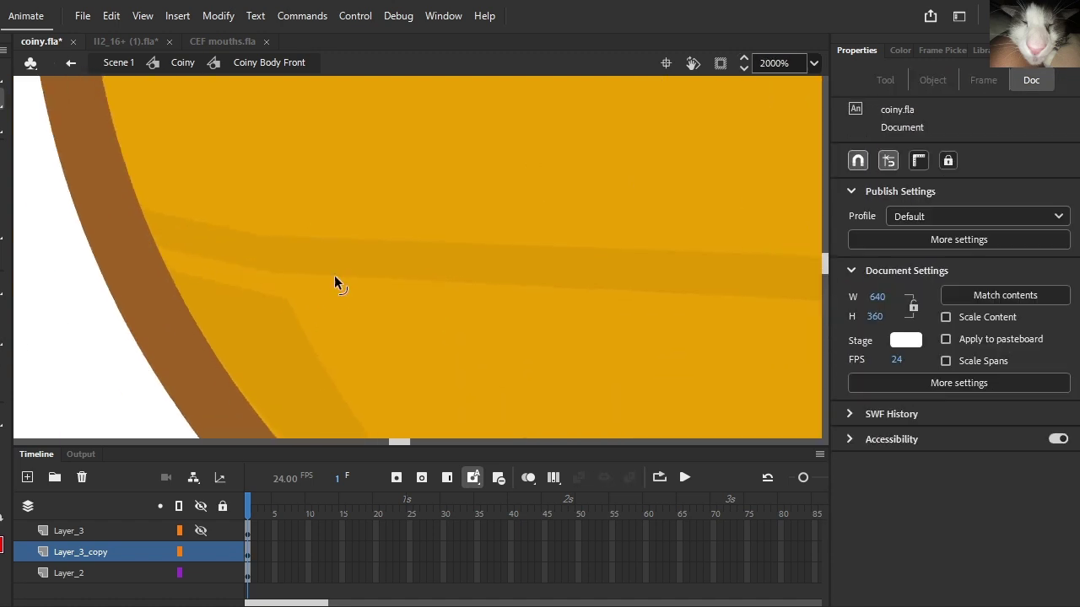
- Undo the lower strip's fill and its two red guide lines
scroll(196, 265, "down", 2)
key("ctrl+z")
key("ctrl+z")
left_click_drag(258, 290, 245, 390)
left_click(156, 422)
key("ctrl+z")
- Draw two steeper red guide lines from the lower shading strip to the back disc's right rim and fill between them with darker gold
key("n")
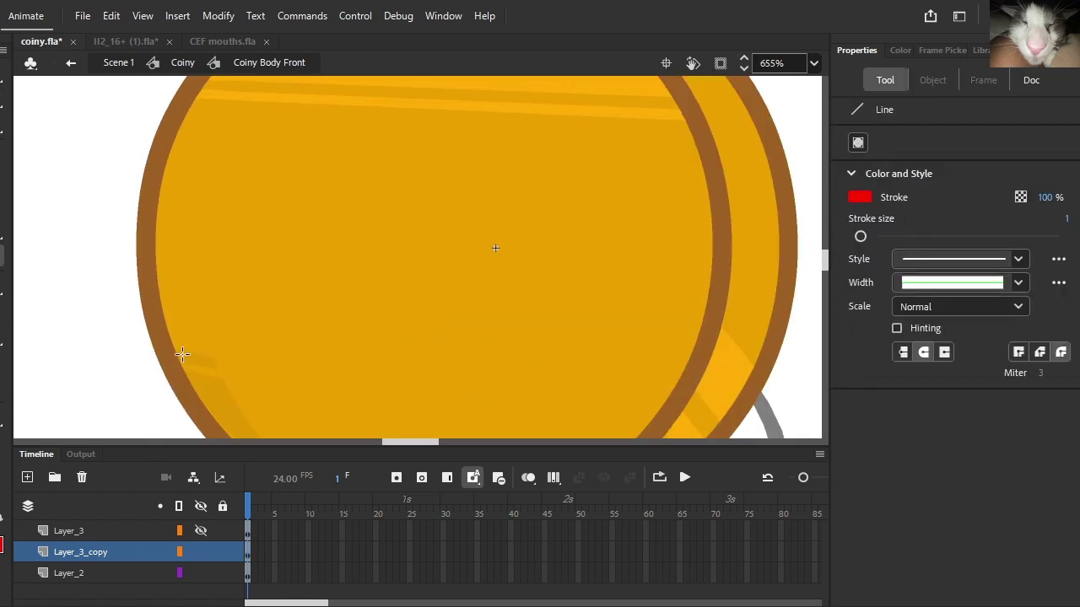
left_click_drag(213, 358, 681, 394)
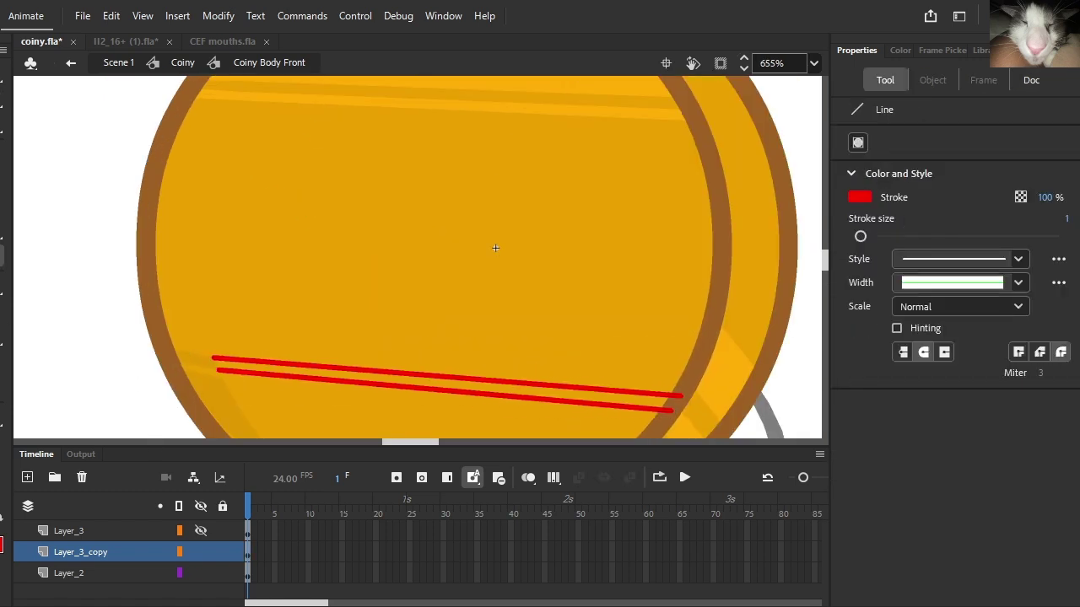
key("k")
left_click(392, 378)
- Select and delete the two red guide lines bordering the filled lower shading strip
key("q")
left_click(380, 371)
key("Delete")
left_click(385, 384)
key("Delete")
- Select the filled lower shading strip on the back disc and straighten its shape
scroll(335, 287, "down", 3)
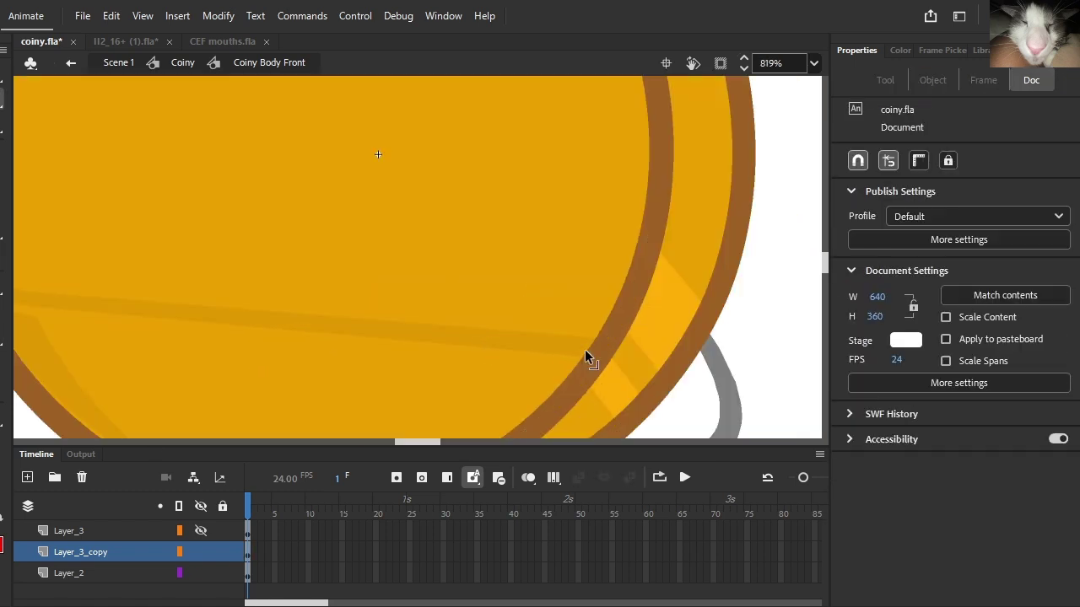
scroll(718, 289, "down", 2)
scroll(284, 248, "up", 4)
left_click(284, 246)
left_click(962, 329)
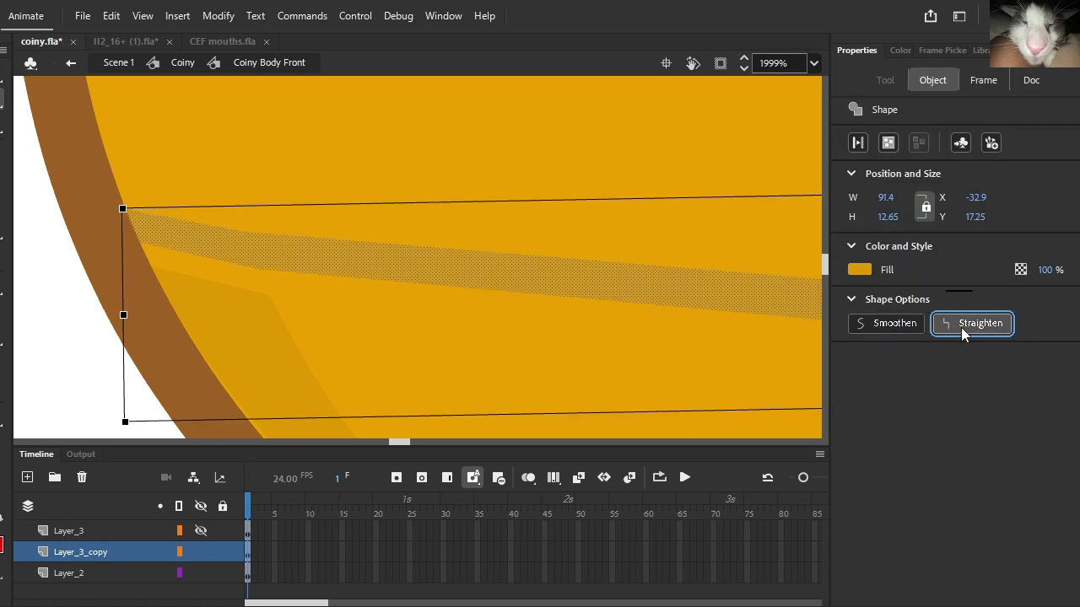
scroll(168, 287, "down", 4)
left_click(68, 309)
- Outline the large lower shading area with red lines across the back disc to its right rim and along the bottom rim
scroll(203, 328, "up", 1)
key("n")
scroll(116, 250, "down", 3)
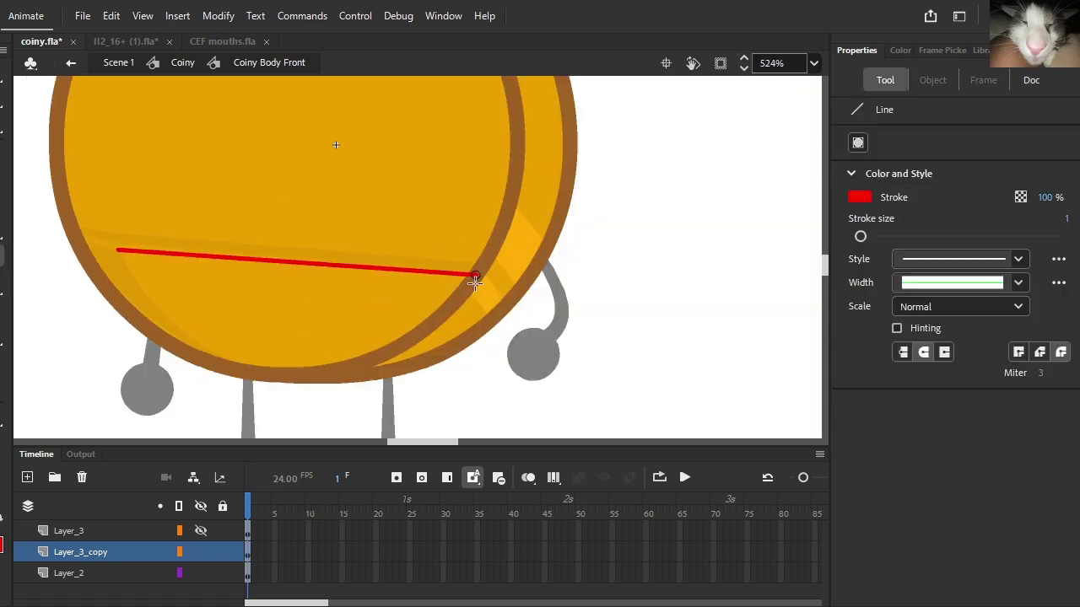
key("ctrl+z")
scroll(253, 371, "up", 2)
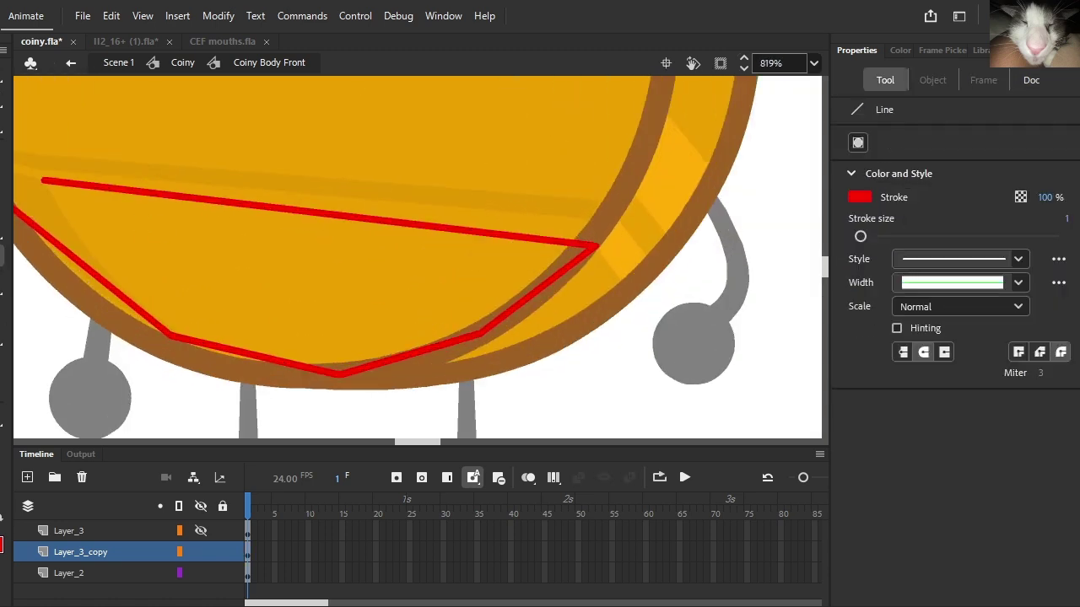
- Fill the outlined lower area of the back disc with the darker gold
key("v")
scroll(156, 305, "down", 1)
key("k")
left_click(204, 265)
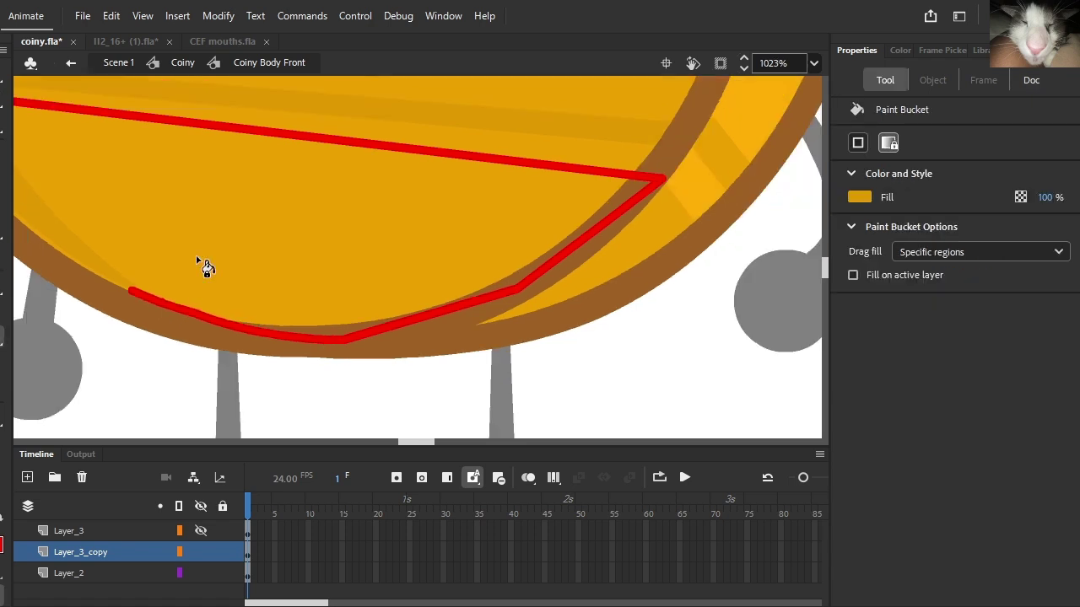
- Select and delete the red guide lines around the filled lower shading area
key("v")
left_click(203, 315)
key("Delete")
left_click(407, 311)
key("Delete")
- Examine the back disc's lower rim outline by undoing and redoing the last guide line removal
left_click(482, 309)
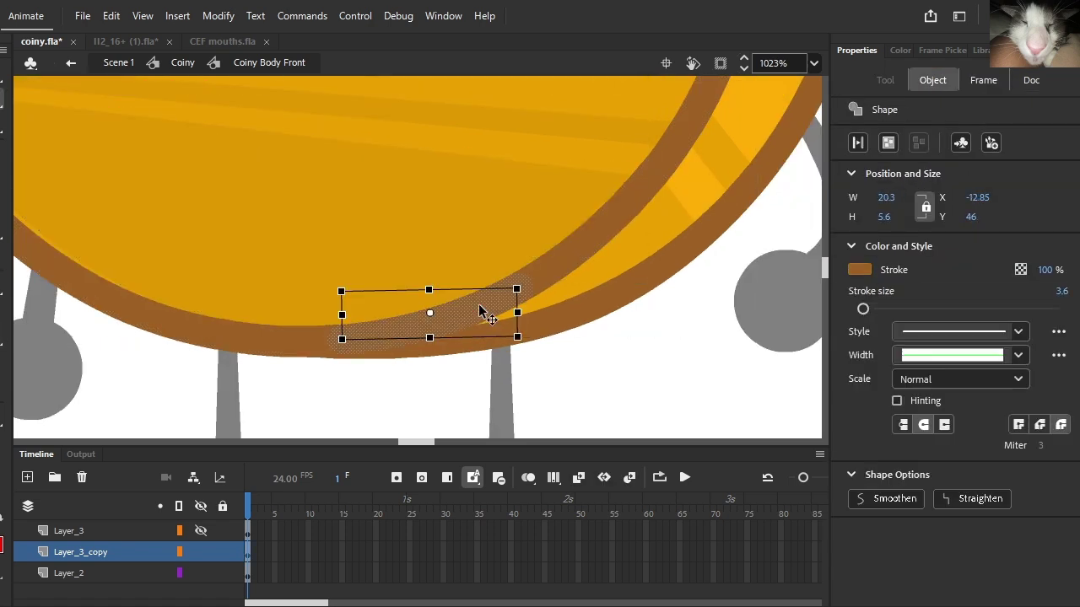
left_click(465, 270)
left_click(468, 308)
left_click(461, 265)
left_click(466, 306)
scroll(460, 304, "up", 3)
key("ctrl+z")
key("ctrl+z")
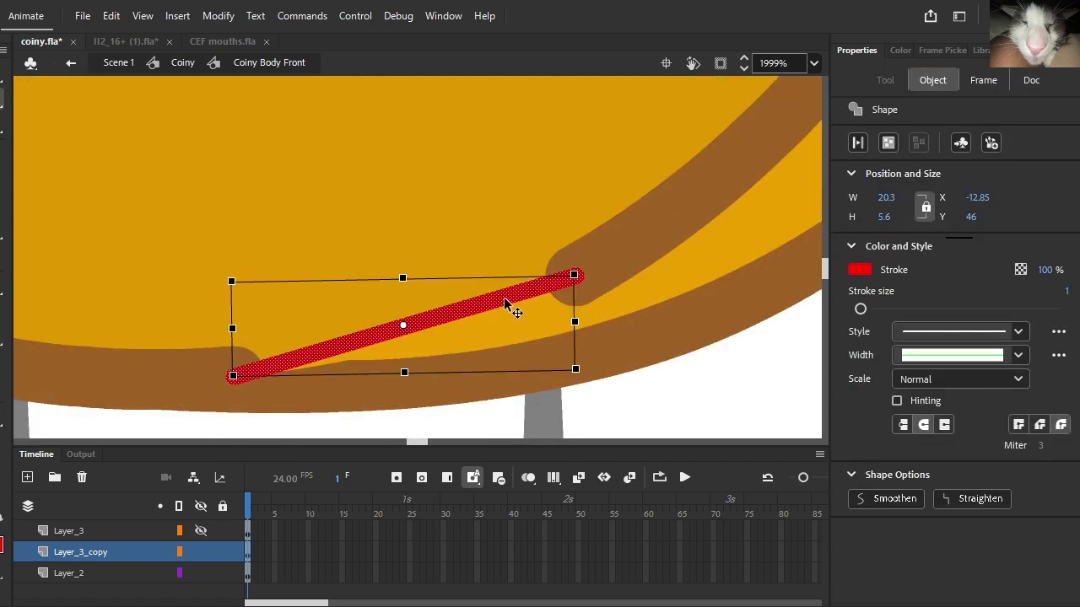
key("ctrl+y")
key("ctrl+y")
key("ctrl+z")
key("ctrl+z")
key("ctrl+y")
key("ctrl+y")
left_click(590, 398)
- Show Layer_3 again and delete Layer_2
scroll(582, 350, "down", 9)
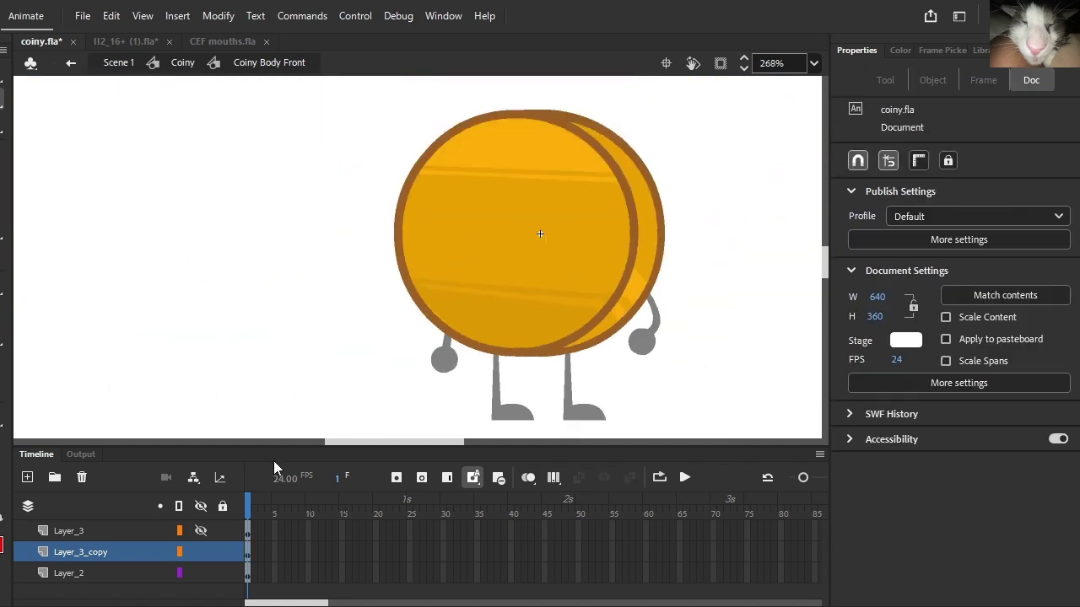
left_click(201, 530)
right_click(100, 572)
left_click(205, 246)
scroll(205, 253, "down", 1)
- Extend Layer_3 and Layer_3_copy to frame 70 and return to the Coiny symbol
left_click(297, 508)
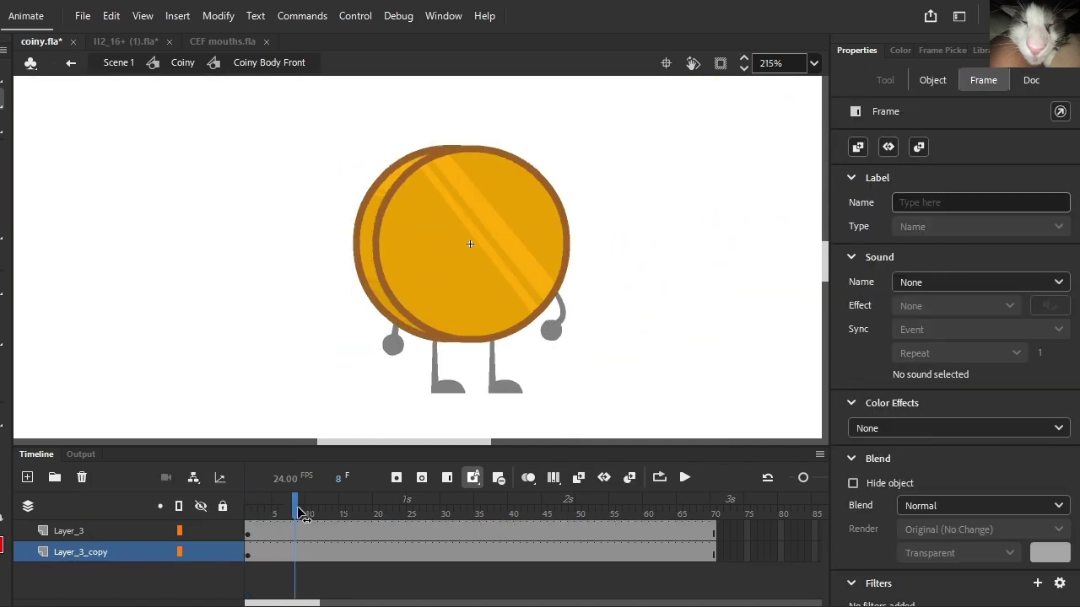
left_click_drag(310, 516, 321, 515)
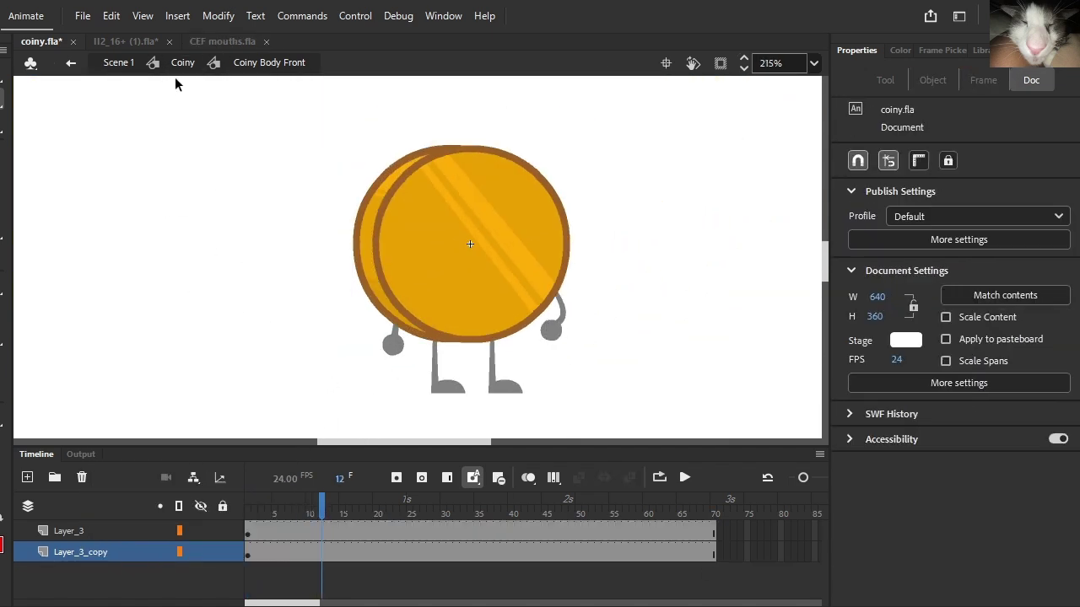
double_click(183, 149)
- Set the looping first frame of the Coiny Body Front instance at keyframes 6, 10, 19 and 26
left_click_drag(259, 506, 281, 521)
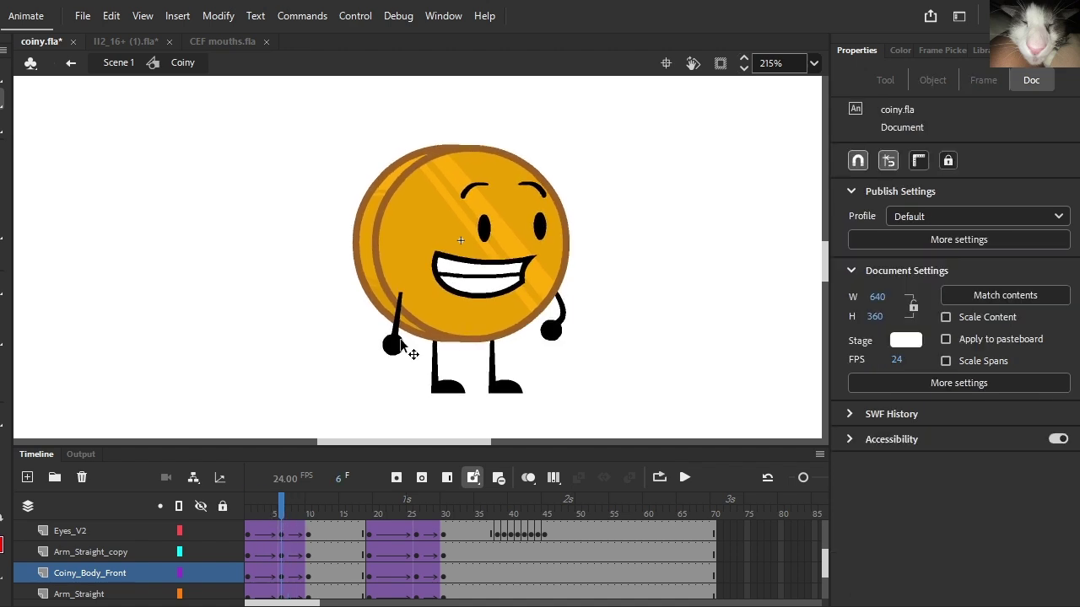
left_click(491, 245)
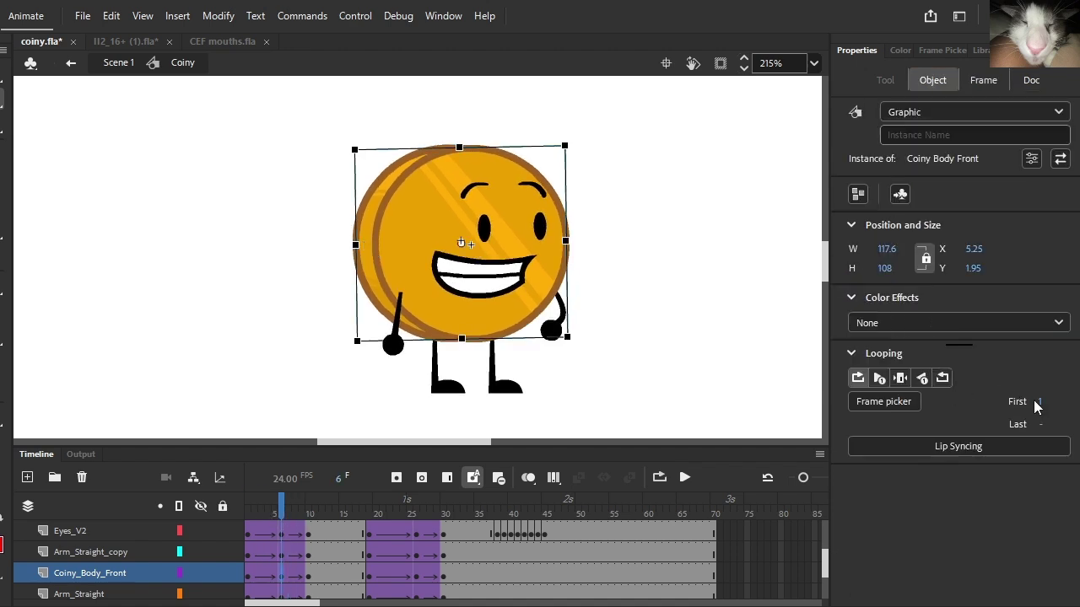
left_click(309, 576)
left_click(932, 80)
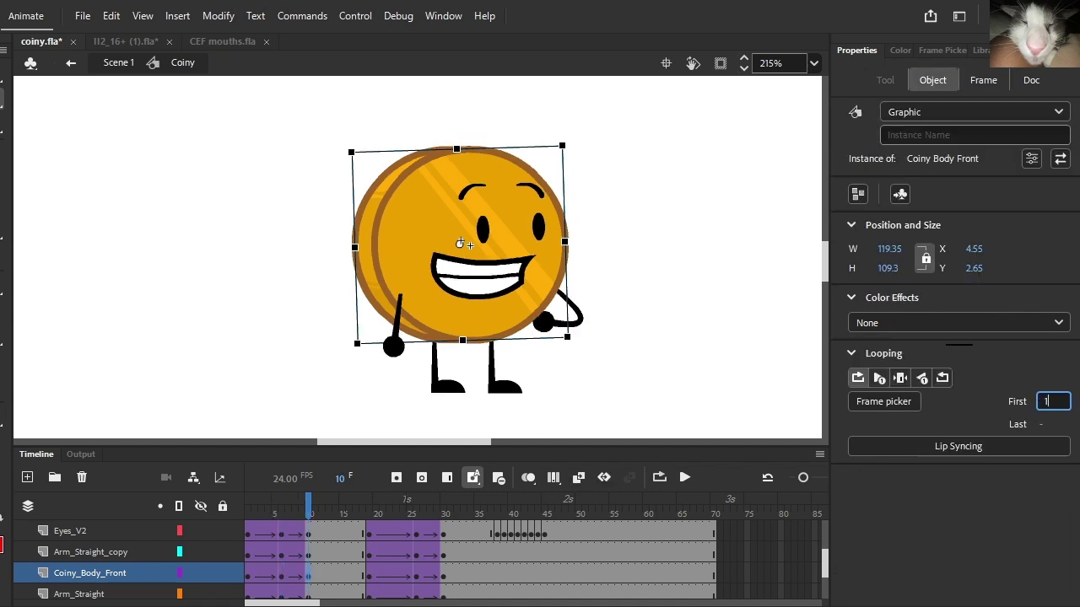
left_click(370, 576)
left_click(932, 79)
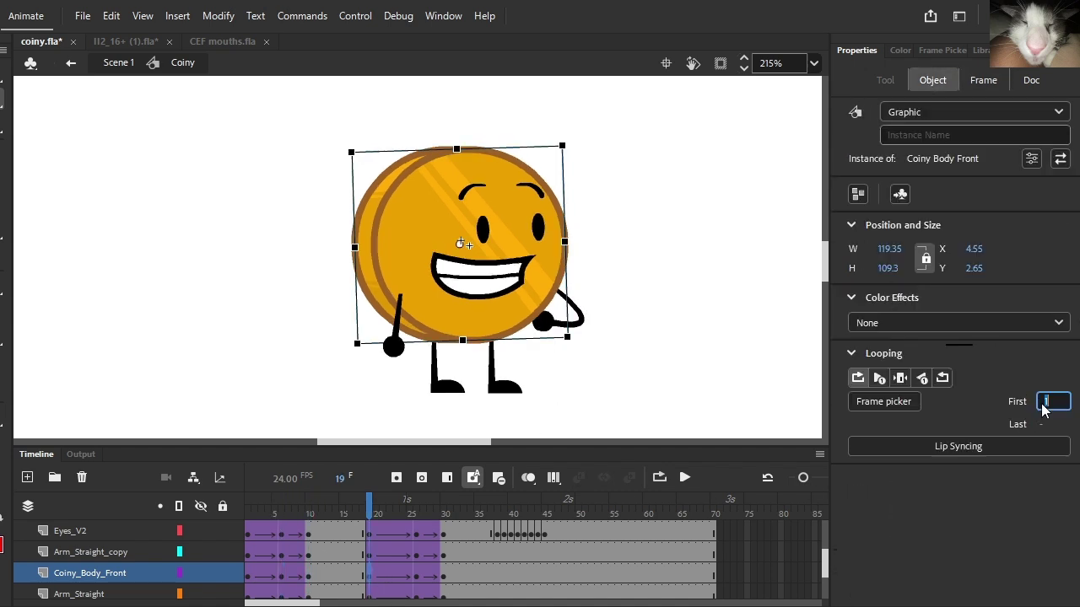
left_click(415, 576)
left_click(932, 79)
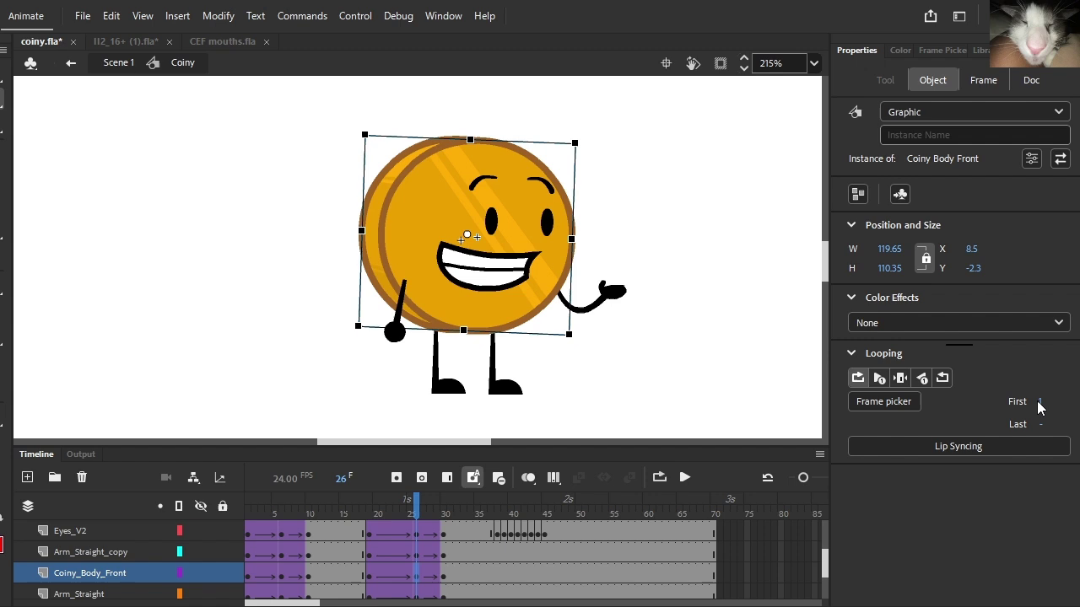
- Choose frame 30 as the first frame of the Coiny Body Front instance at keyframe 30
left_click(444, 577)
left_click(939, 56)
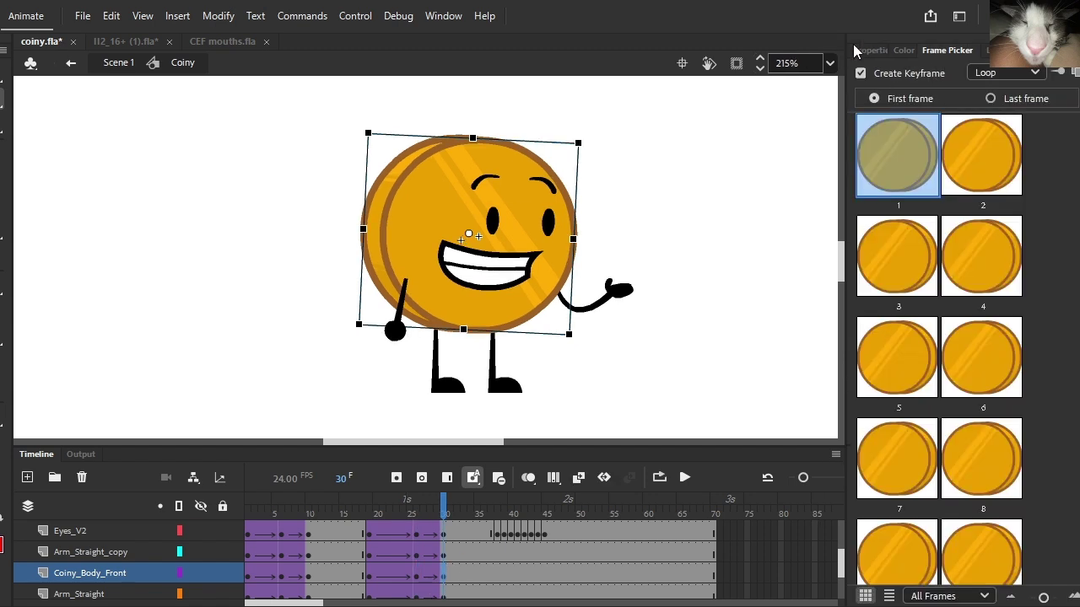
scroll(983, 279, "down", 20)
left_click(977, 269)
scroll(998, 236, "down", 5)
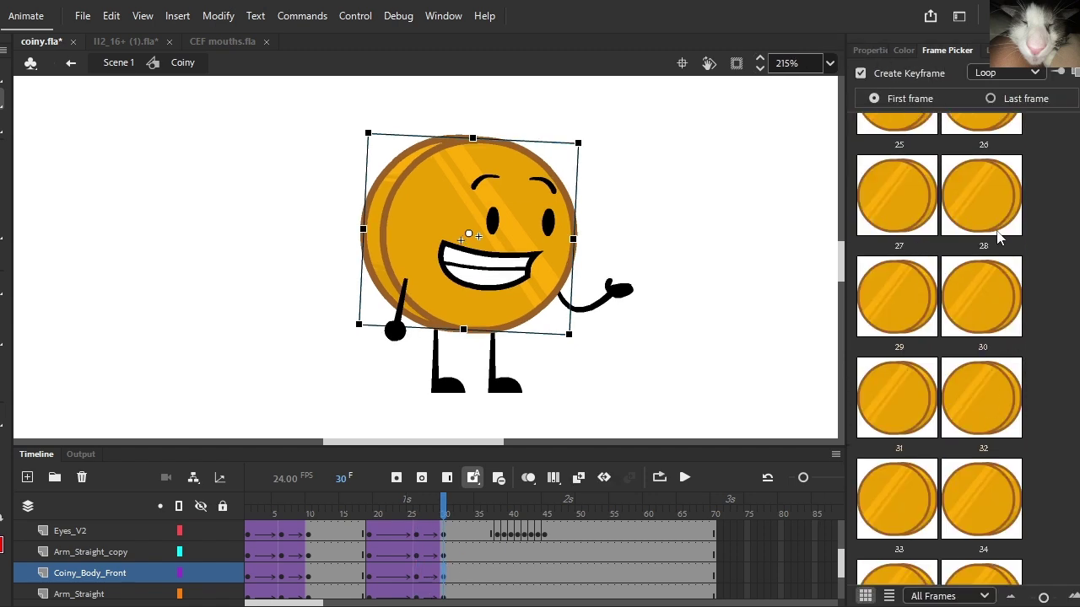
left_click(988, 329)
left_click(869, 52)
left_click(780, 348)
- Preview the Coiny animation up to frame 30, and open the Coiny Body Front symbol for editing at frame 6
left_click_drag(444, 513, 363, 507)
left_click(684, 478)
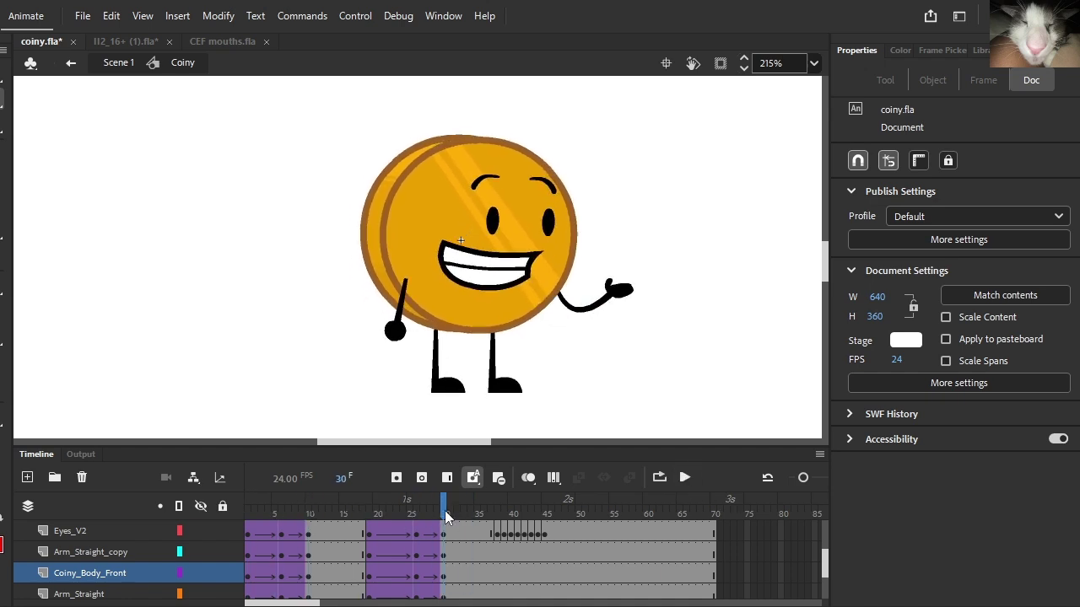
left_click_drag(448, 517, 281, 514)
left_click(388, 334)
double_click(390, 335)
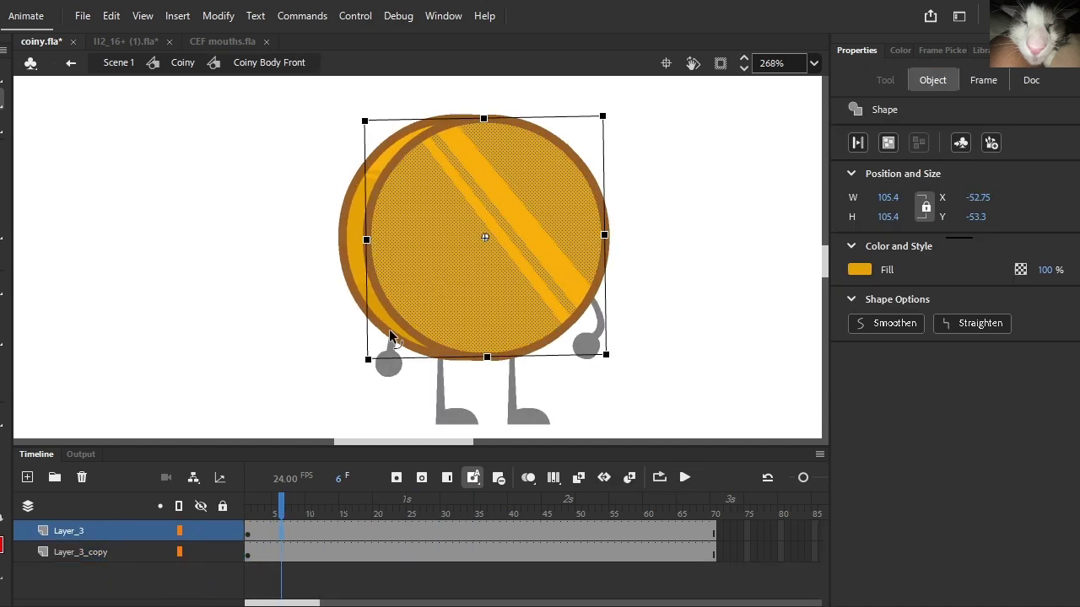
- Try to move the front disc at frame 6, undo the move and return to frame 1
left_click(284, 534)
left_click_drag(463, 310, 467, 326)
key("ctrl+z")
left_click_drag(281, 513, 250, 548)
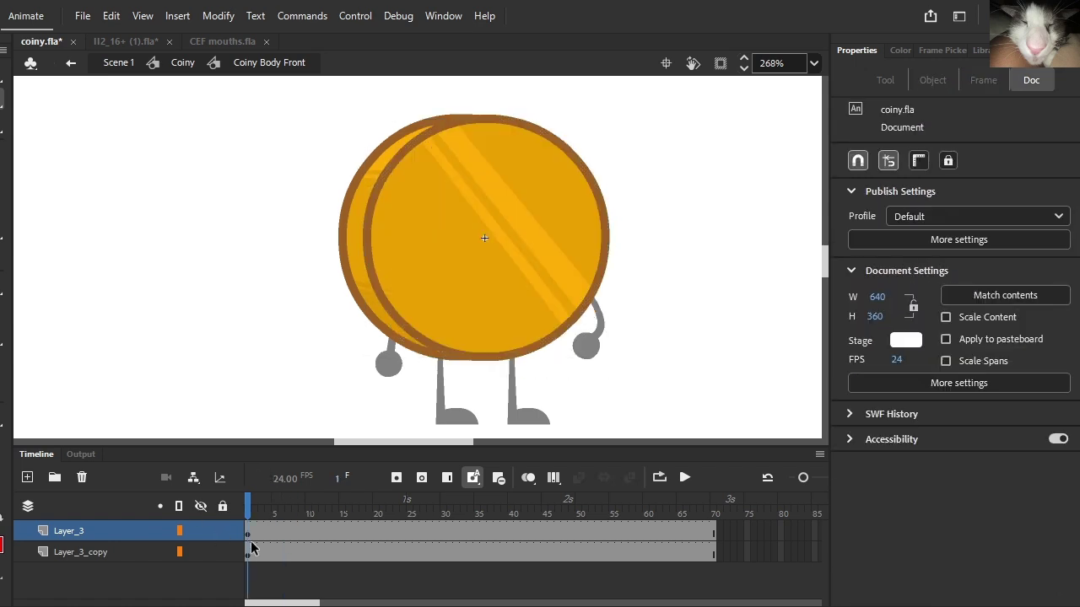
right_click(450, 129)
left_click(506, 576)
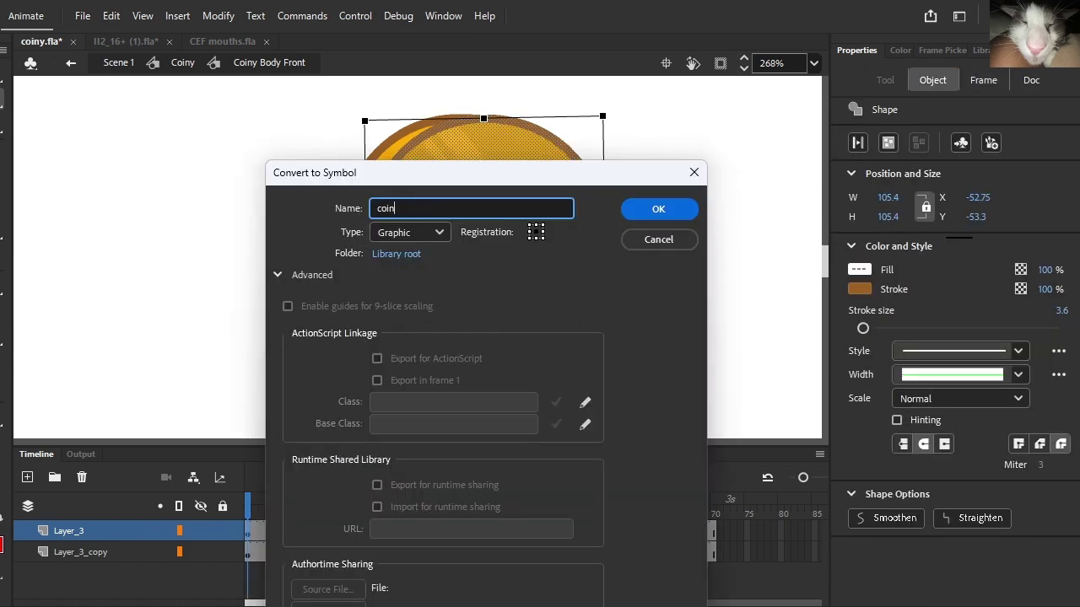
left_click(659, 240)
- Convert the front disc on Layer_3 to a graphic symbol with the default name
right_click(552, 265)
left_click(607, 576)
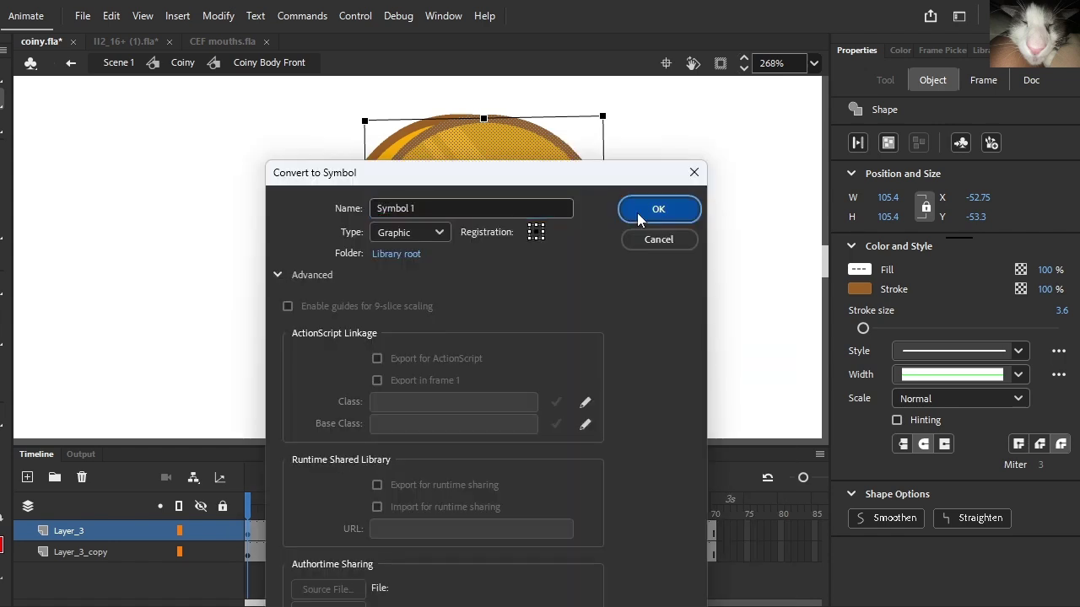
key("Return")
- Convert the back disc on Layer_3_copy to a graphic symbol with the default name
left_click(245, 553)
right_click(355, 287)
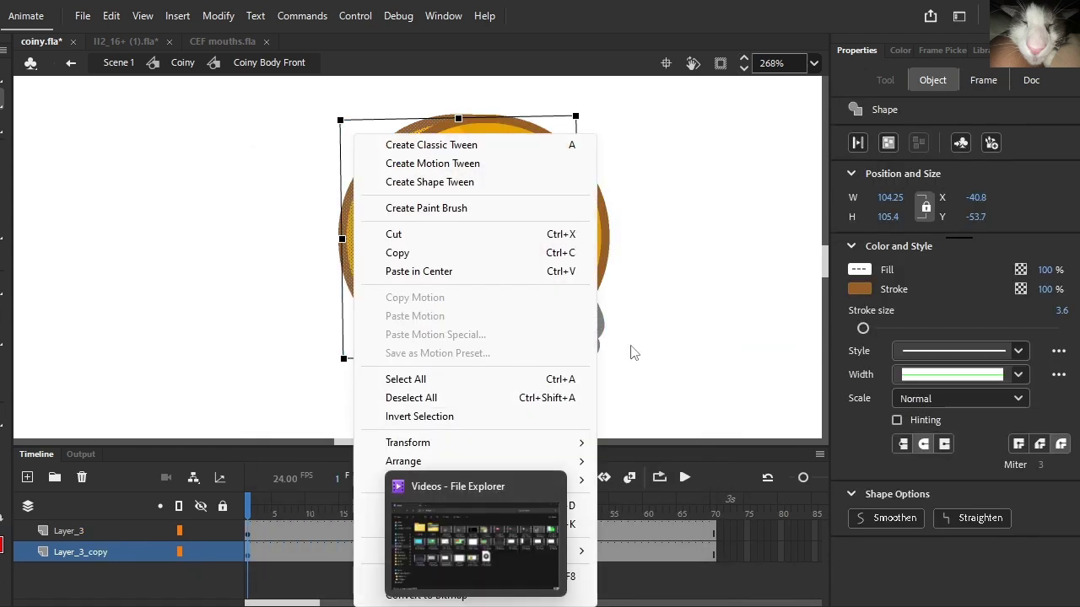
left_click(458, 576)
key("Return")
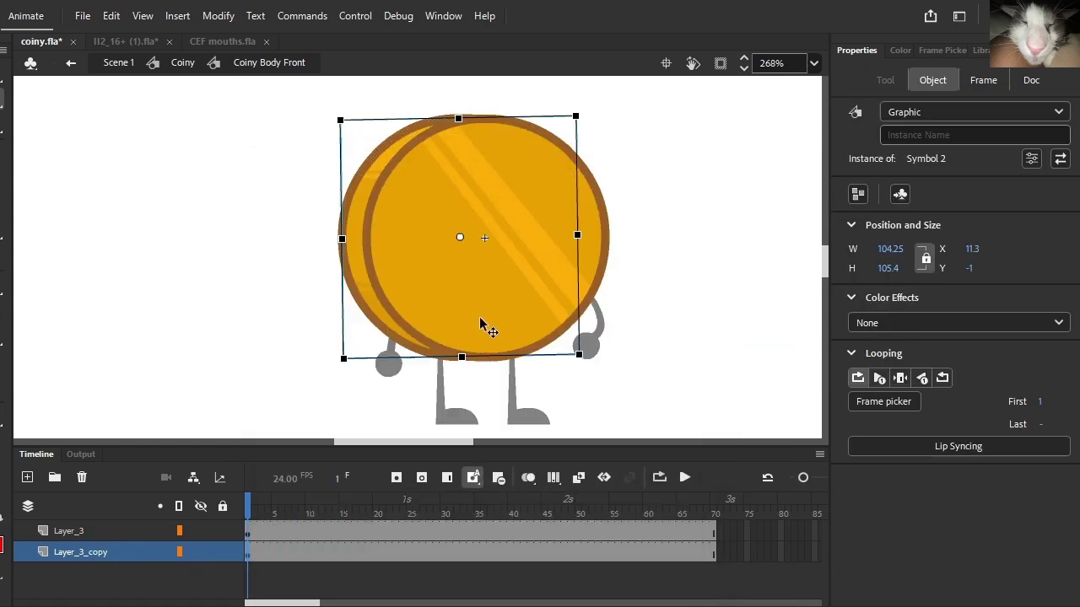
- Try to shift the front disc symbol upward in frame 1 and undo the move
left_click_drag(482, 320, 493, 300)
key("ctrl+z")
key("ctrl+z")
- Keyframe the back disc at frame 10 on Layer_3_copy and move it up to about Y -3.1
left_click_drag(250, 506, 259, 507)
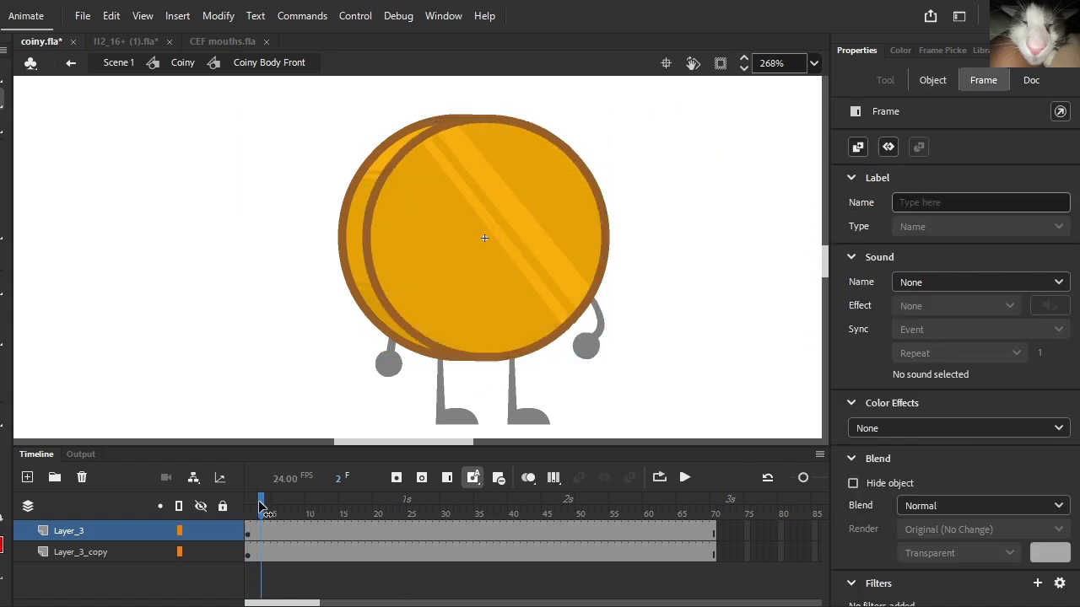
left_click(308, 510)
left_click(343, 253)
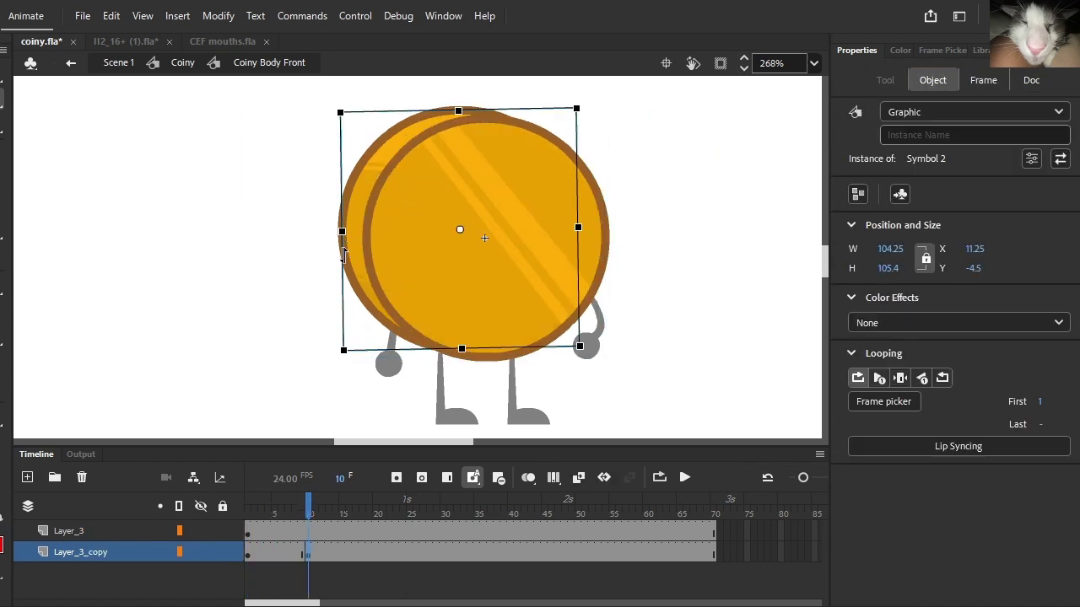
left_click(278, 268)
left_click(377, 165)
key("Down")
key("Down")
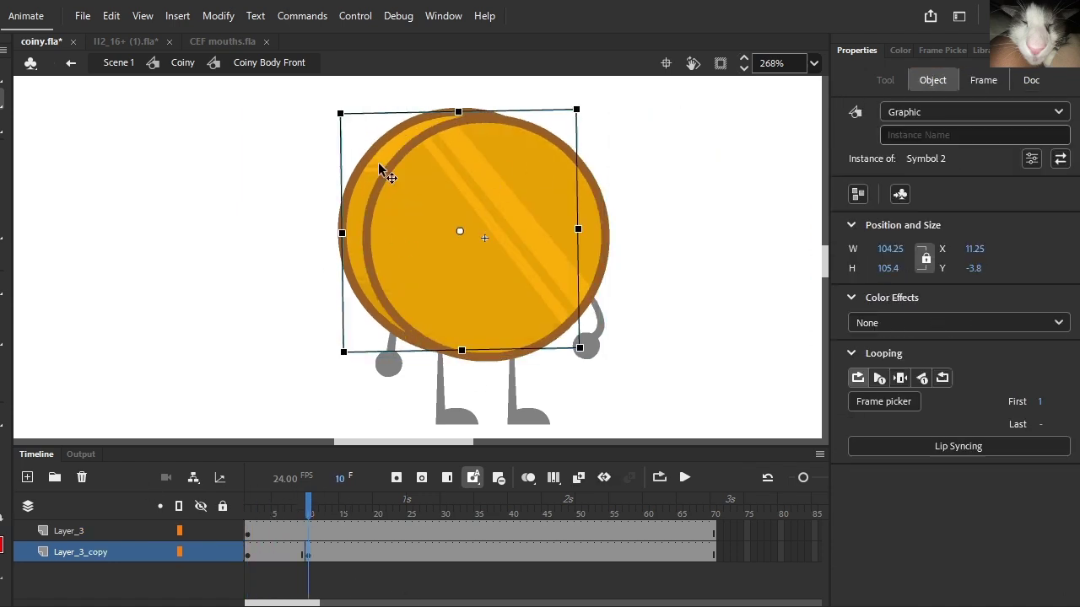
left_click(342, 325)
left_click(384, 192)
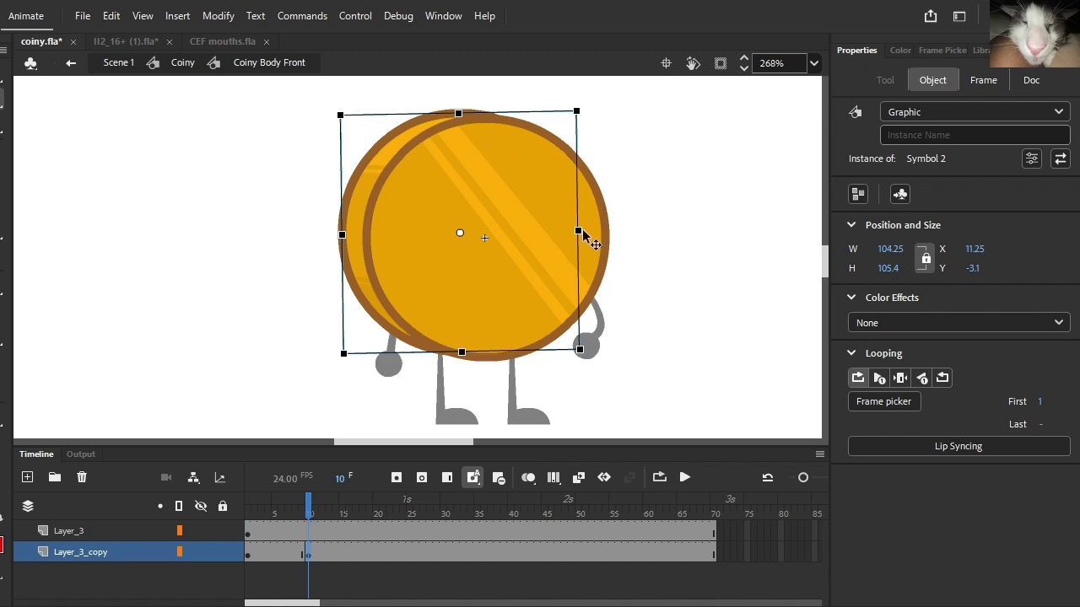
- Add a classic tween between frames 1 and 10 of Layer_3_copy and apply an ease preset to it
mouse_move(310, 496)
left_mouse_down()
mouse_move(297, 498)
mouse_move(309, 507)
left_mouse_up()
left_click(288, 554)
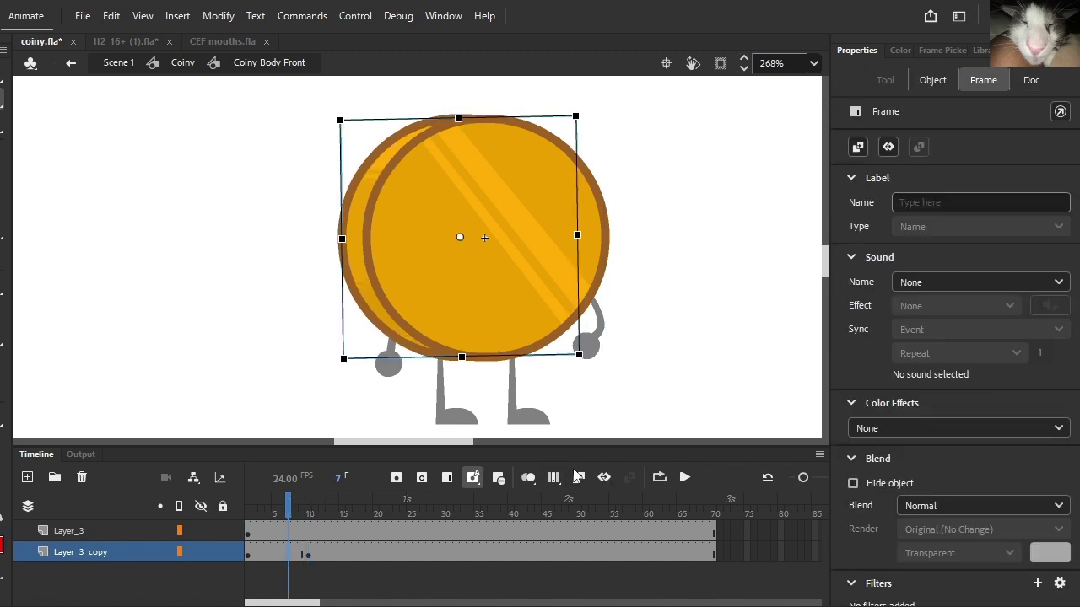
left_click(577, 475)
left_click(939, 269)
double_click(651, 306)
- Play back the back disc's tween and return to the Coiny symbol
key("Return")
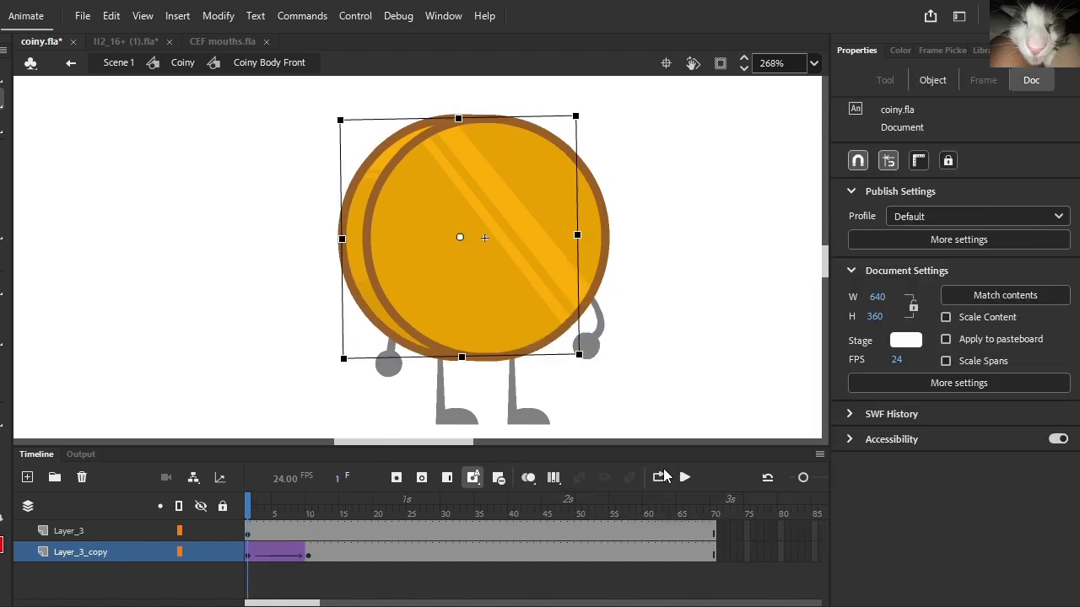
left_click(685, 479)
left_click(181, 62)
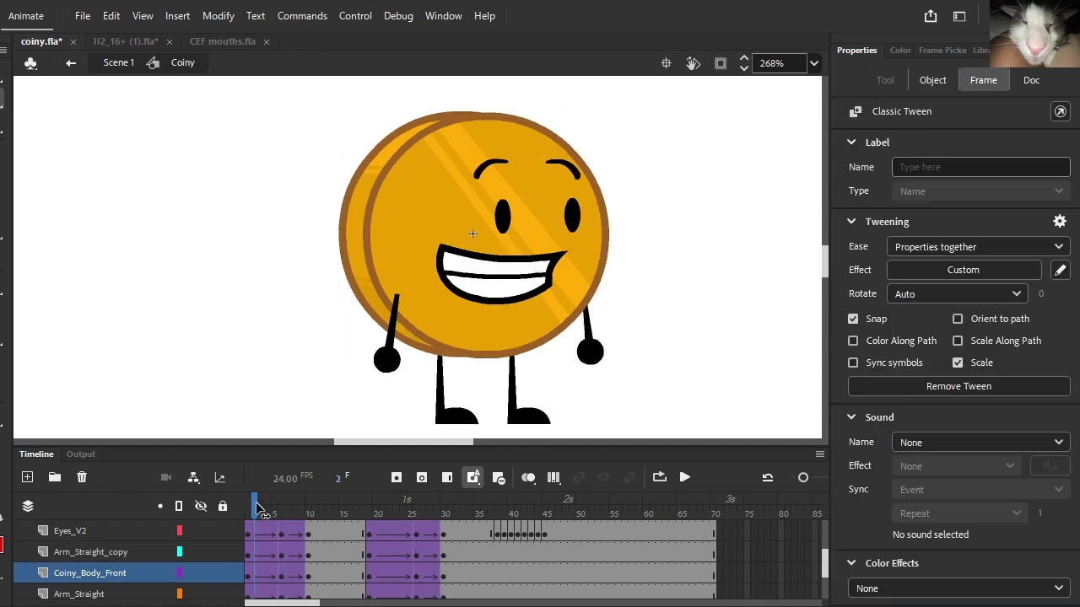
- Try to resize the back disc from its side at frame 10 of Layer_3_copy and undo the change
left_click_drag(257, 510, 319, 520)
key("ctrl+z")
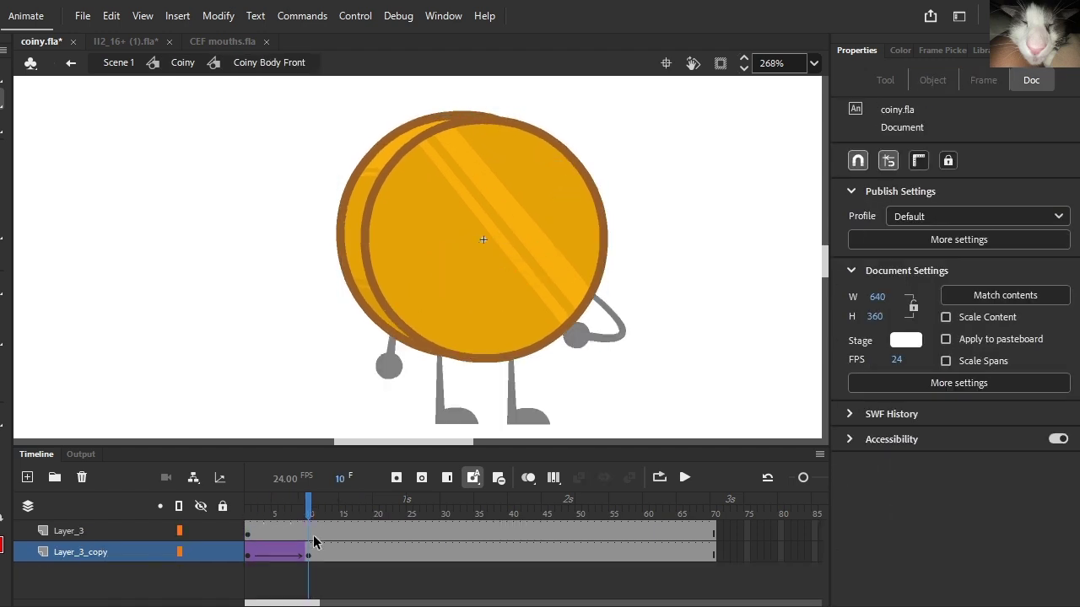
left_click(310, 555)
left_click(403, 251)
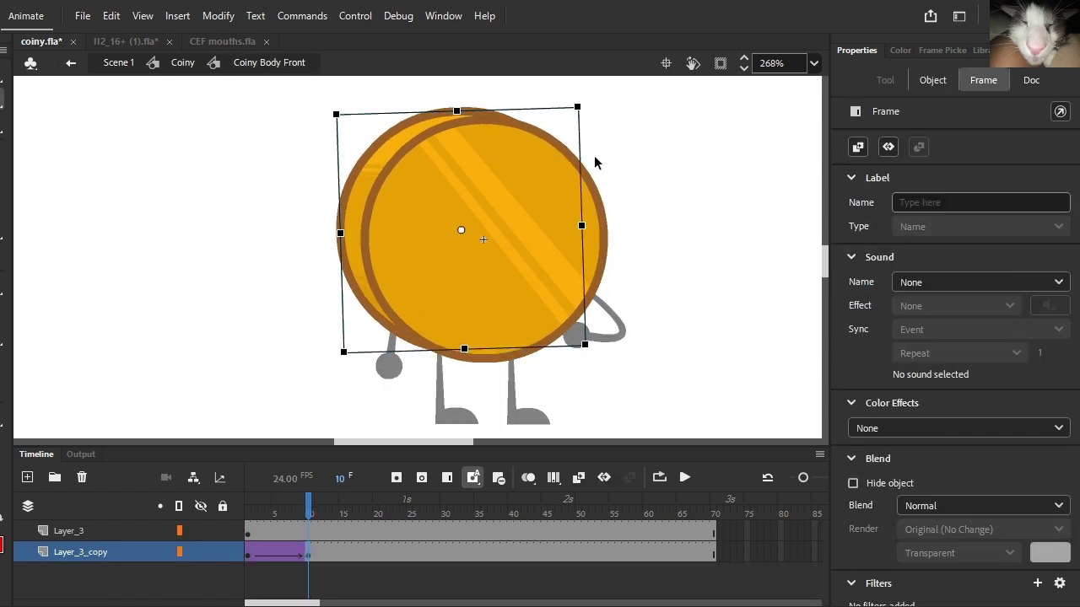
left_click_drag(580, 163, 582, 166)
key("ctrl+z")
left_click(620, 151)
scroll(559, 247, "down", 3)
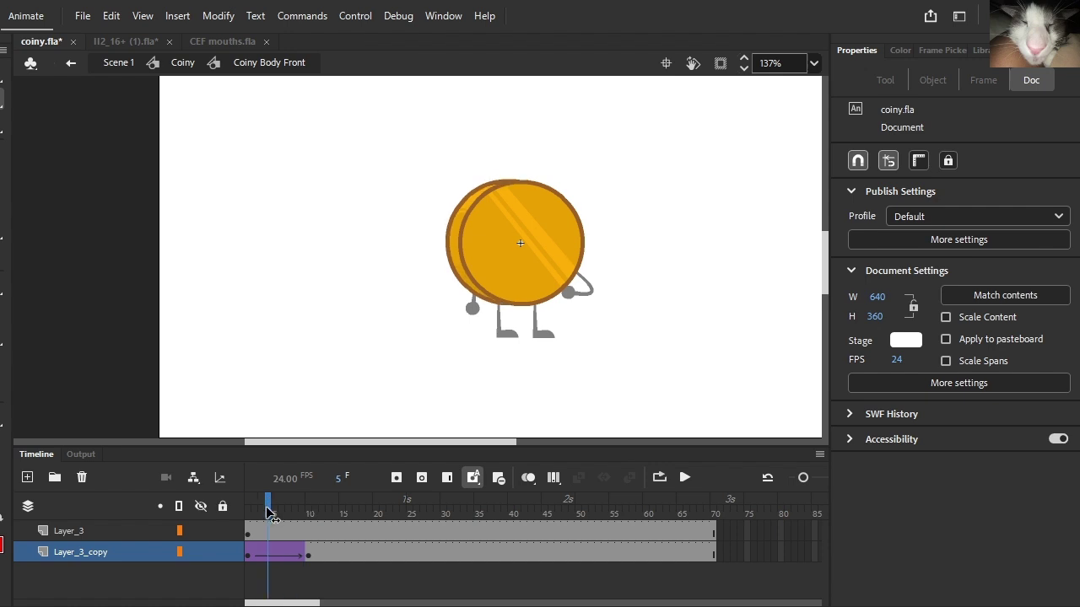
- Return to the Coiny symbol and play back the animation, stopping around frame 10
left_click(183, 64)
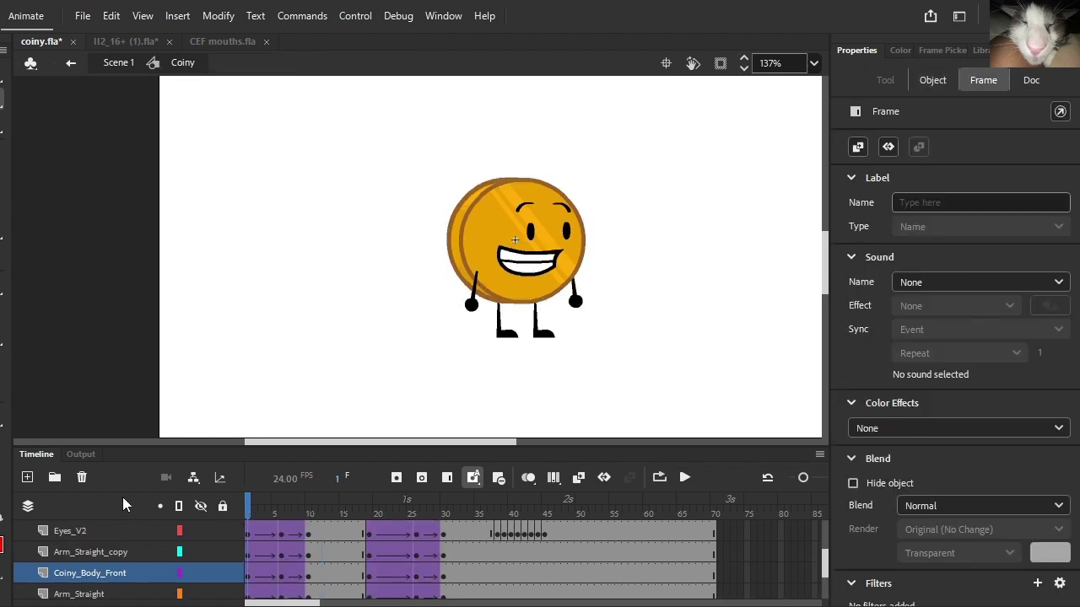
left_click(683, 477)
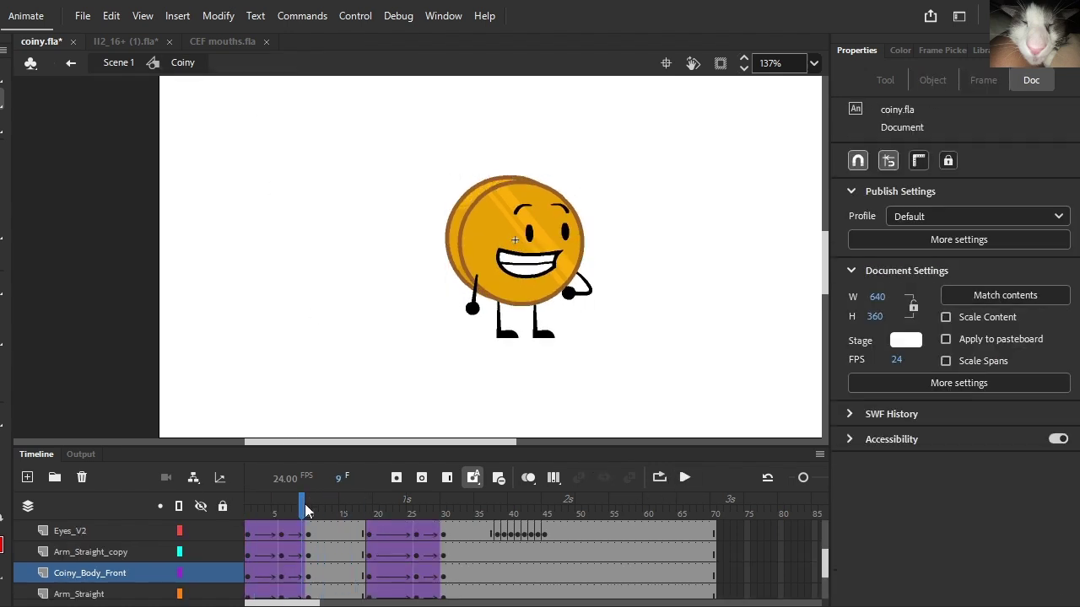
left_click_drag(305, 504, 311, 506)
- In Coiny Body Front, keyframe Layer_3 at frame 10 and nudge both discs down together to about Y -54.35
double_click(471, 228)
left_click(313, 555)
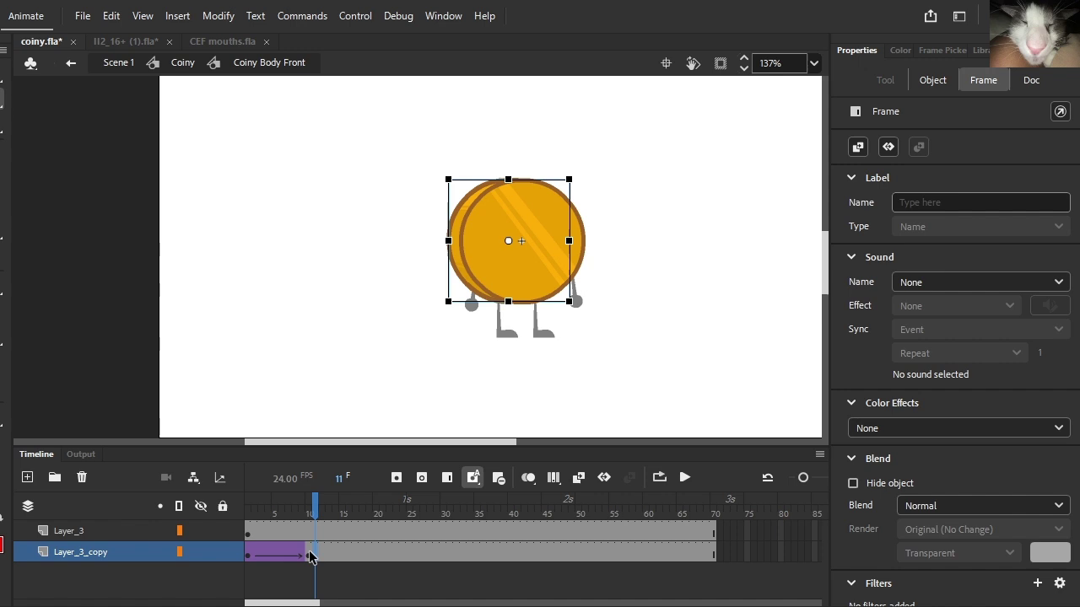
key("ctrl+equal")
left_click(265, 207, "shift")
key("Down")
key("Down")
key("Down")
key("Down")
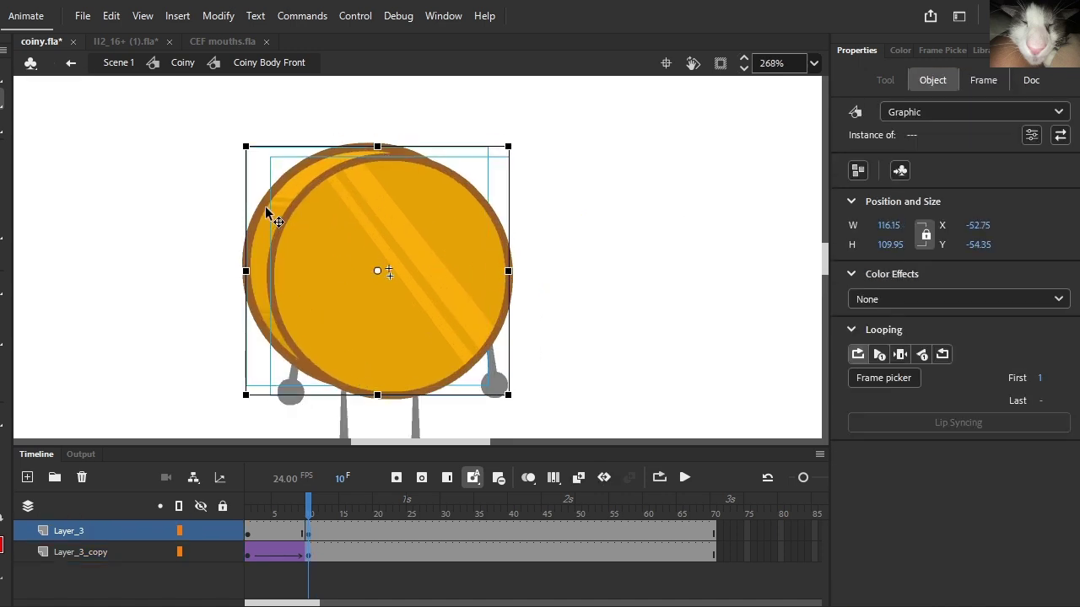
- Add a classic tween between frames 1 and 10 of Layer_3 and apply a custom ease preset to it
left_click_drag(307, 506, 248, 510)
left_click(289, 534)
left_click(579, 478)
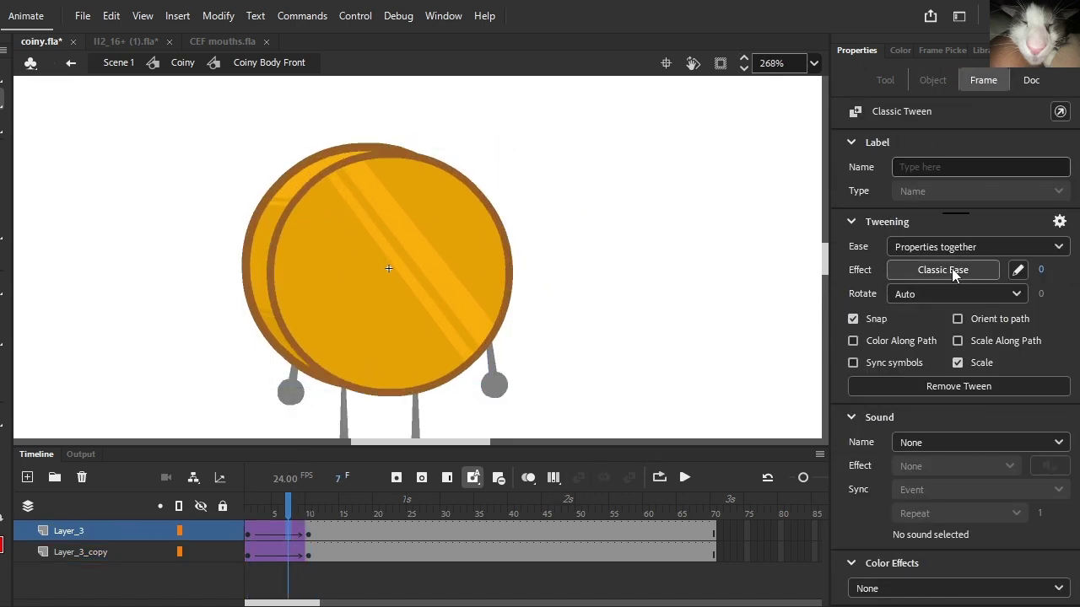
left_click(954, 270)
left_click(528, 361)
double_click(648, 312)
- Review the disc tweens inside the symbol and in Coiny, and reopen Coiny Body Front at frame 10 with the front disc selected
left_click(248, 510)
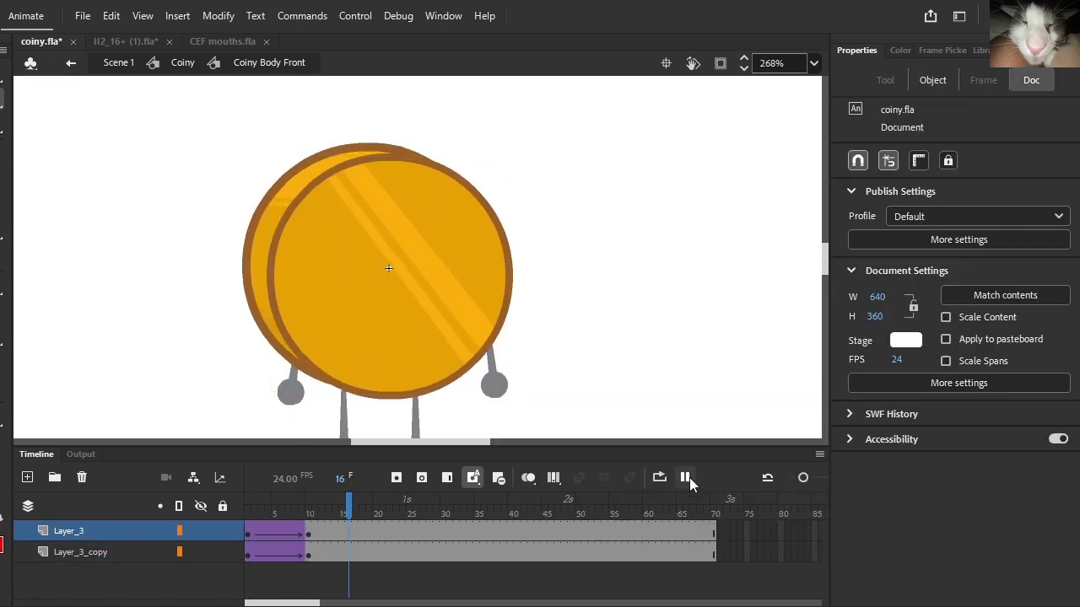
left_click_drag(263, 500, 305, 509)
left_click(182, 63)
left_click(287, 513)
left_click(407, 291)
left_click(405, 258, "shift")
left_click(309, 513)
double_click(329, 260)
left_click(329, 260)
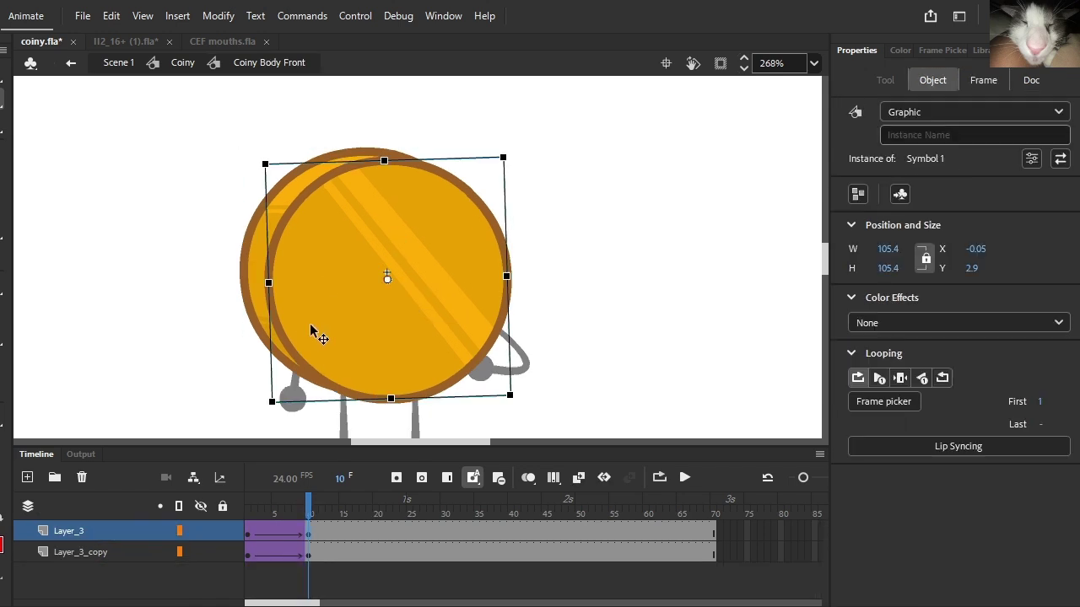
- Move the back disc at frame 10 of Layer_3_copy up to about Y -8.5 and widen it to about 112.95
left_click(179, 69)
mouse_move(300, 507)
left_mouse_down()
mouse_move(254, 505)
mouse_move(308, 510)
left_mouse_up()
double_click(333, 240)
left_click(303, 554)
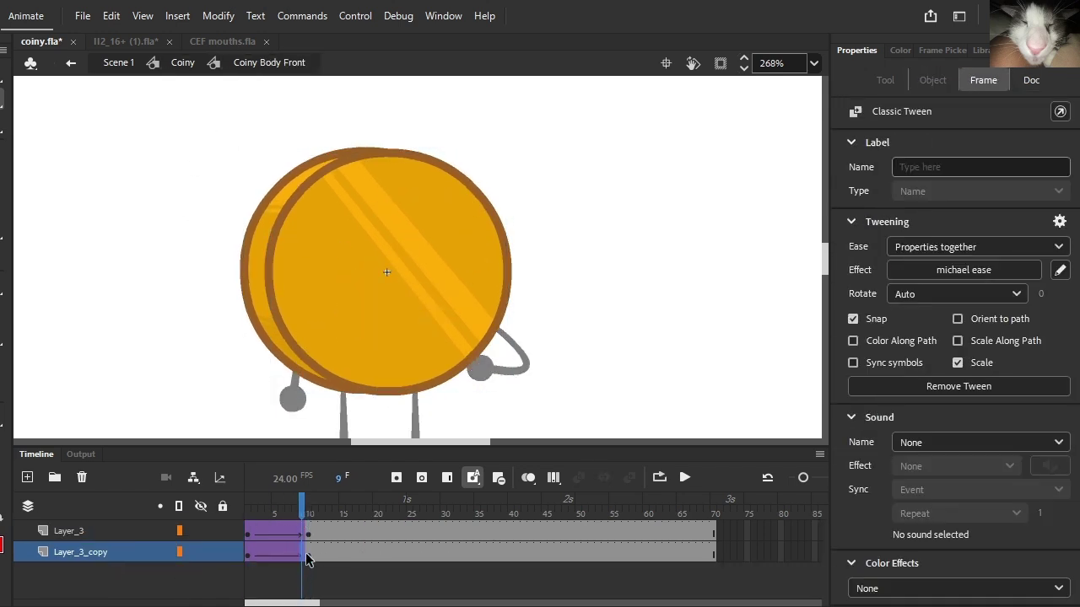
left_click(308, 555)
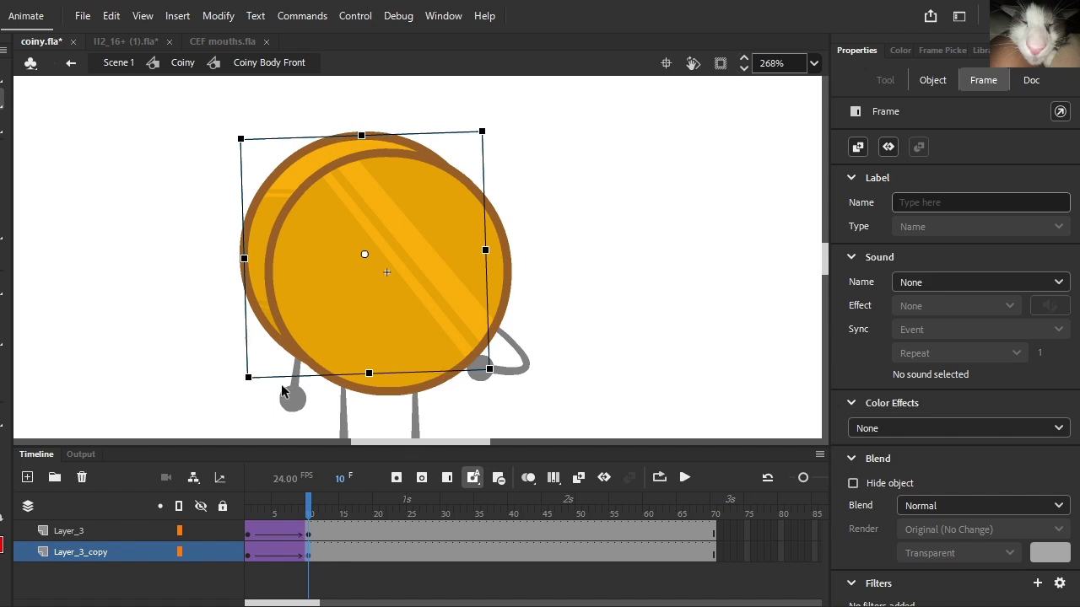
left_click(283, 391)
scroll(308, 394, "down", 2)
left_click(278, 258)
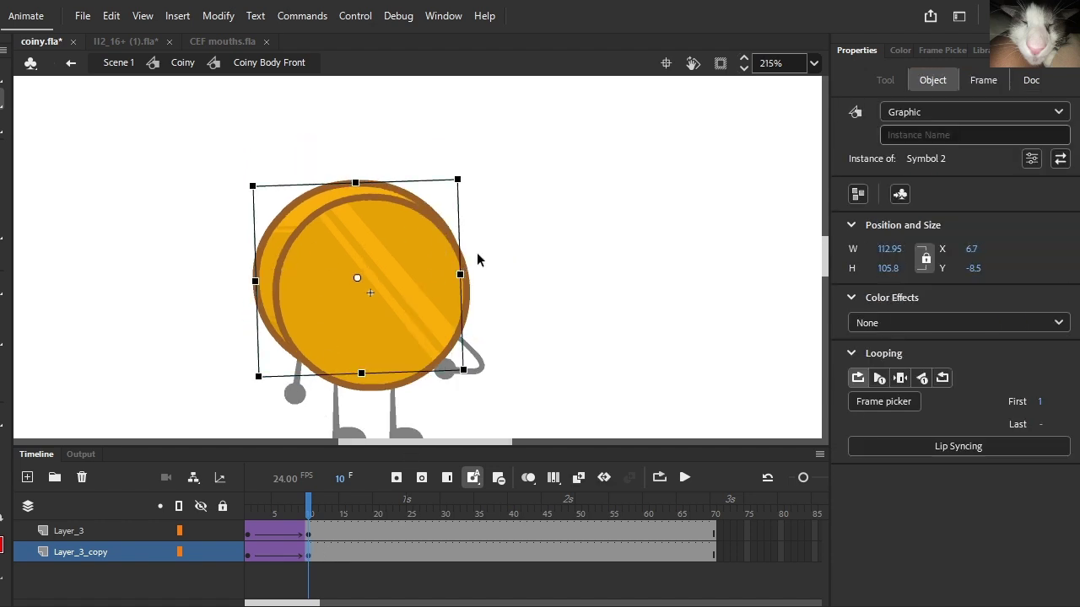
- Try to stretch the back disc's height to about 111.9 at frame 10 and undo the changes
left_click(395, 425)
left_click(363, 195)
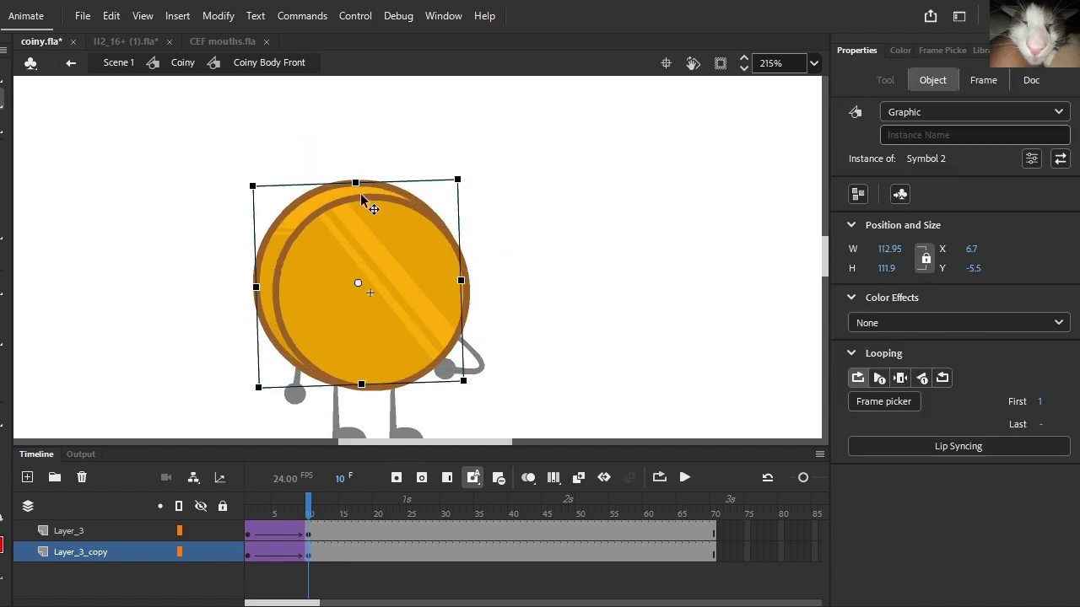
left_click_drag(368, 178, 381, 177)
key("ctrl+z")
key("ctrl+z")
- Reshape the back disc at frame 10 to about 105.85 wide and 108.6 high, placed at about X 9.25, Y -6.45
left_click(306, 181)
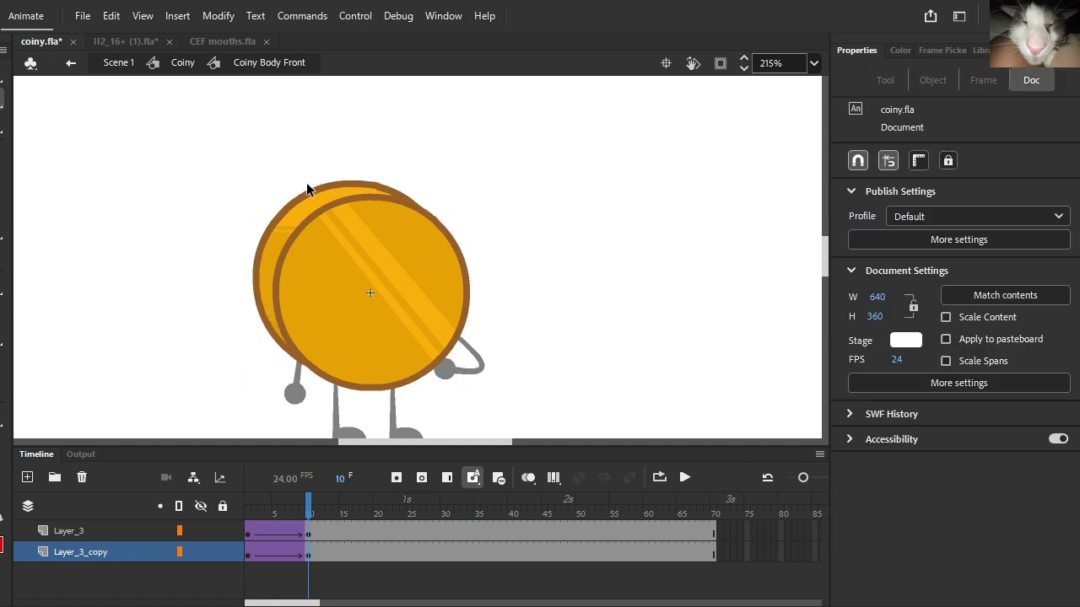
left_click(306, 190)
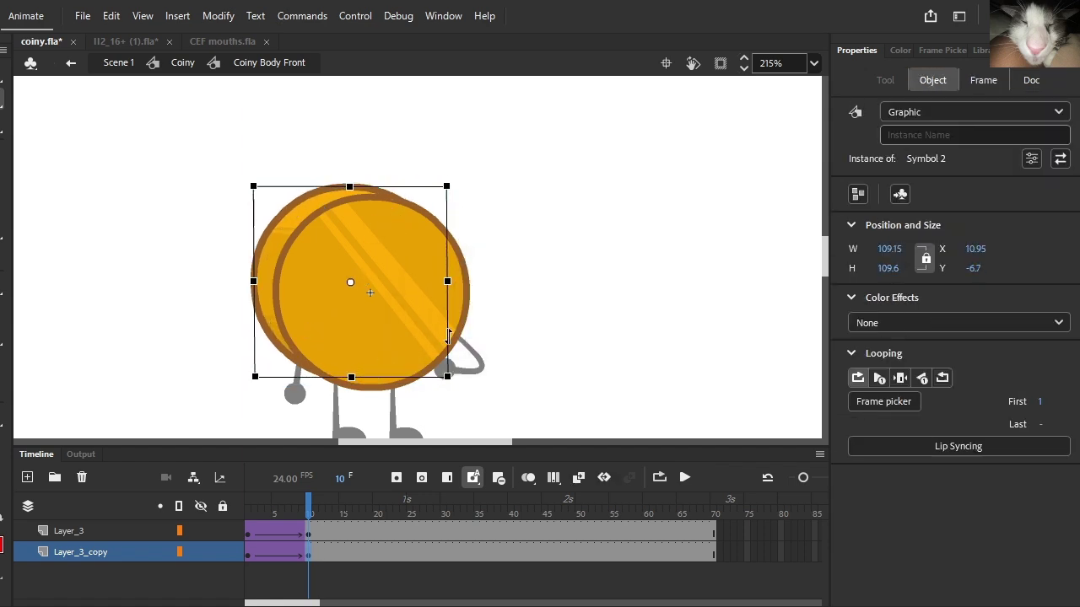
left_click(571, 221)
mouse_move(308, 511)
left_mouse_down()
mouse_move(256, 522)
mouse_move(300, 528)
left_mouse_up()
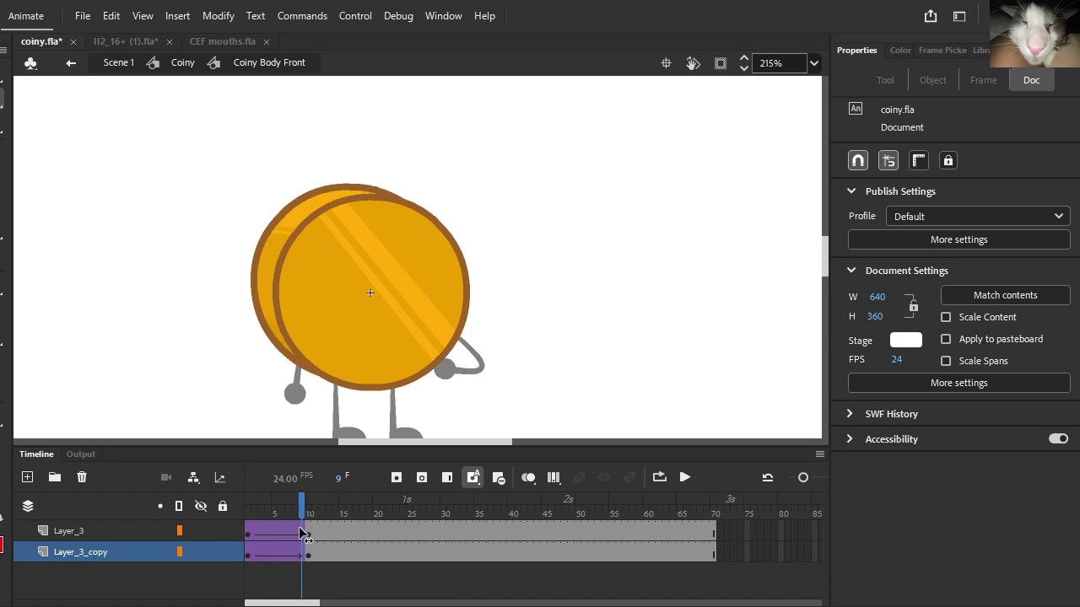
left_click(302, 222)
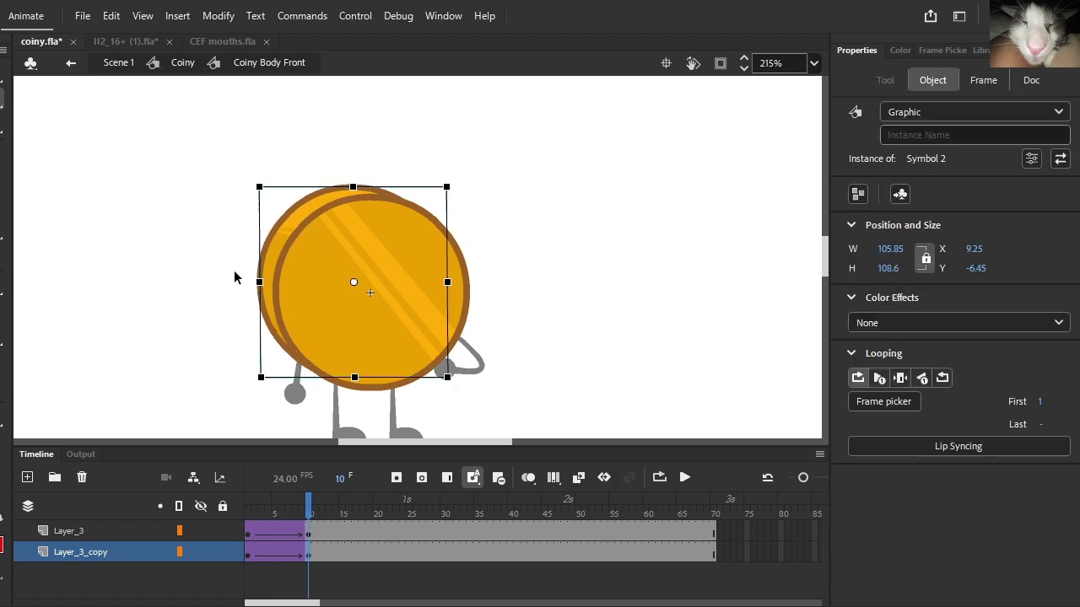
left_click(235, 279)
- Scrub through the adjusted disc tweens and play back the animation in the Coiny symbol
left_click(249, 524)
mouse_move(303, 516)
left_mouse_down()
mouse_move(256, 518)
mouse_move(296, 515)
left_mouse_up()
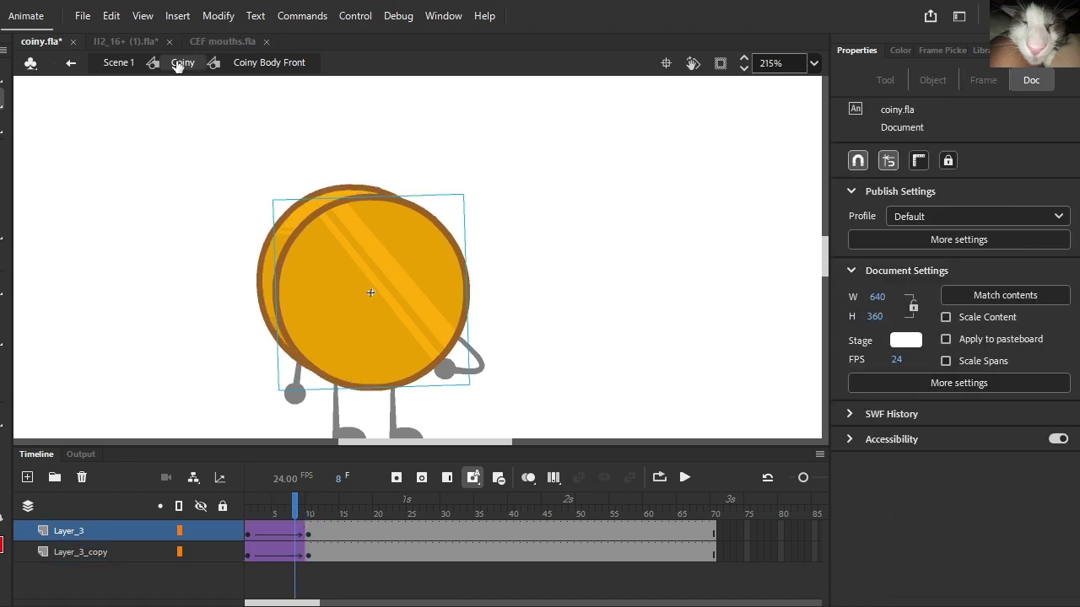
left_click(180, 64)
left_click(684, 476)
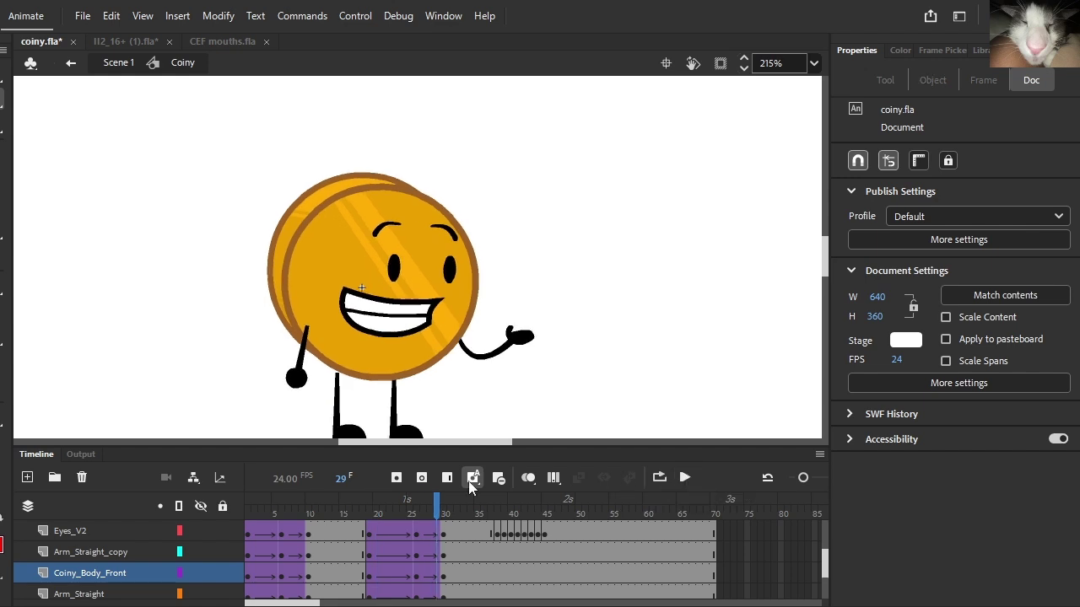
- Return the Coiny playhead to about frame 19 and open the Coiny Body Front symbol for editing
left_click_drag(407, 514, 369, 514)
double_click(425, 306)
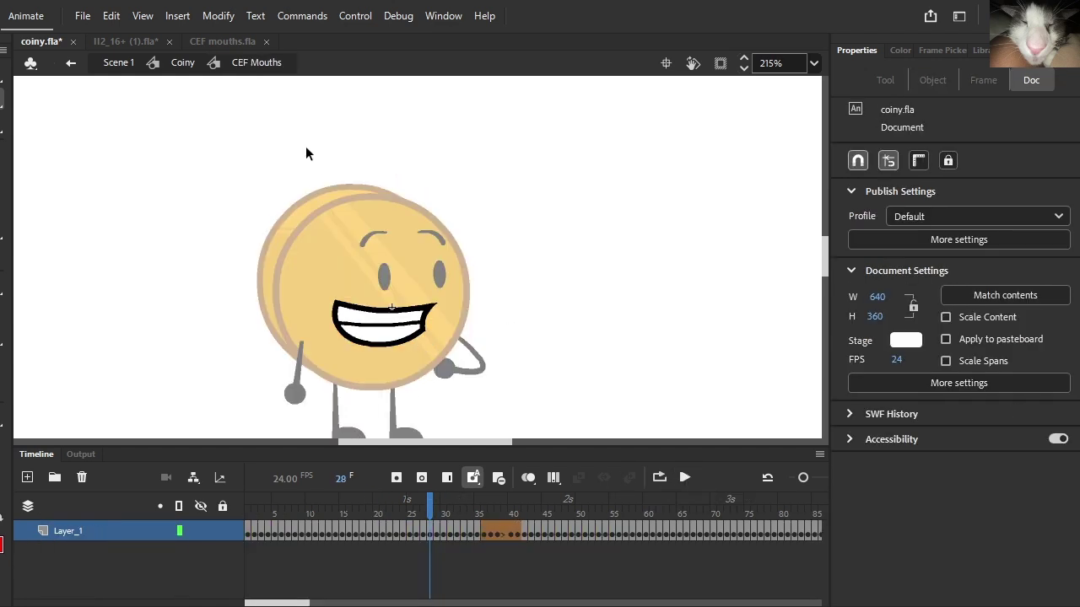
left_click(181, 62)
left_click(384, 374)
double_click(384, 373)
left_click(389, 553)
left_click(397, 478)
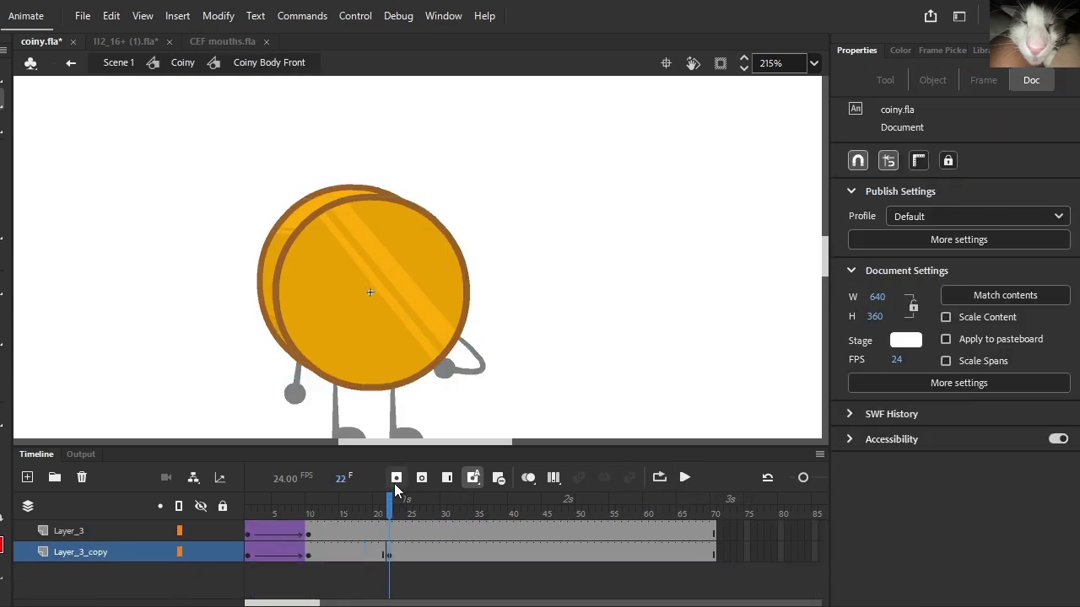
key("ctrl+z")
- Insert keyframes at frames 19 and 30 on both Layer_3 and Layer_3_copy in Coiny Body Front
left_click_drag(389, 498, 370, 553)
left_click(396, 478)
left_click_drag(373, 514, 443, 553)
left_click(71, 63)
left_click(419, 516)
double_click(447, 352)
left_click(397, 478)
- Lower the back disc on Layer_3_copy at frame 30 to about Y 2.55
left_click(428, 314)
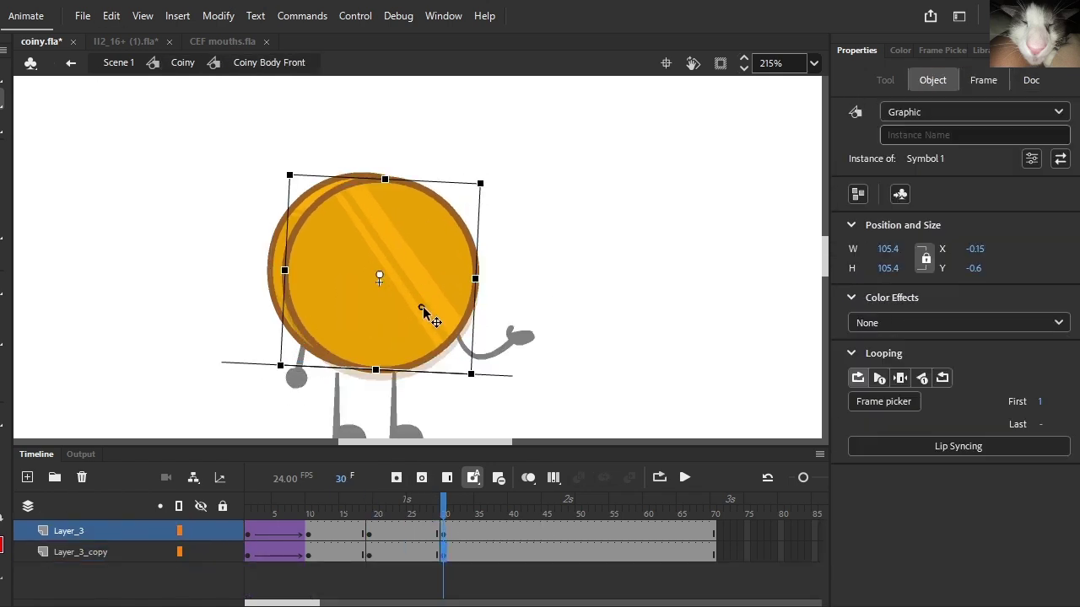
left_click(281, 312)
key("shift+Down")
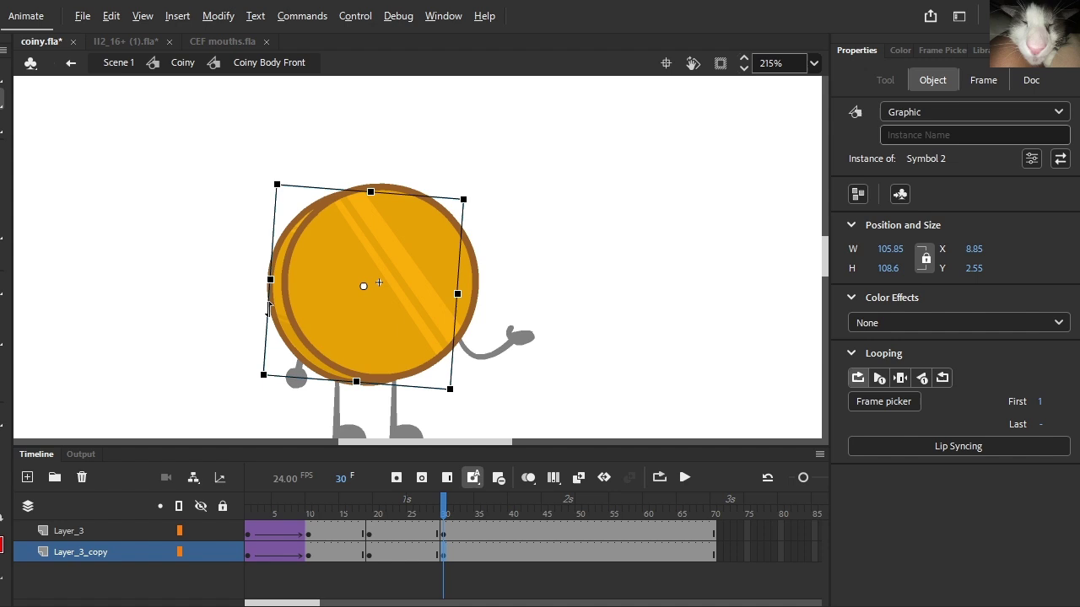
left_click(469, 401)
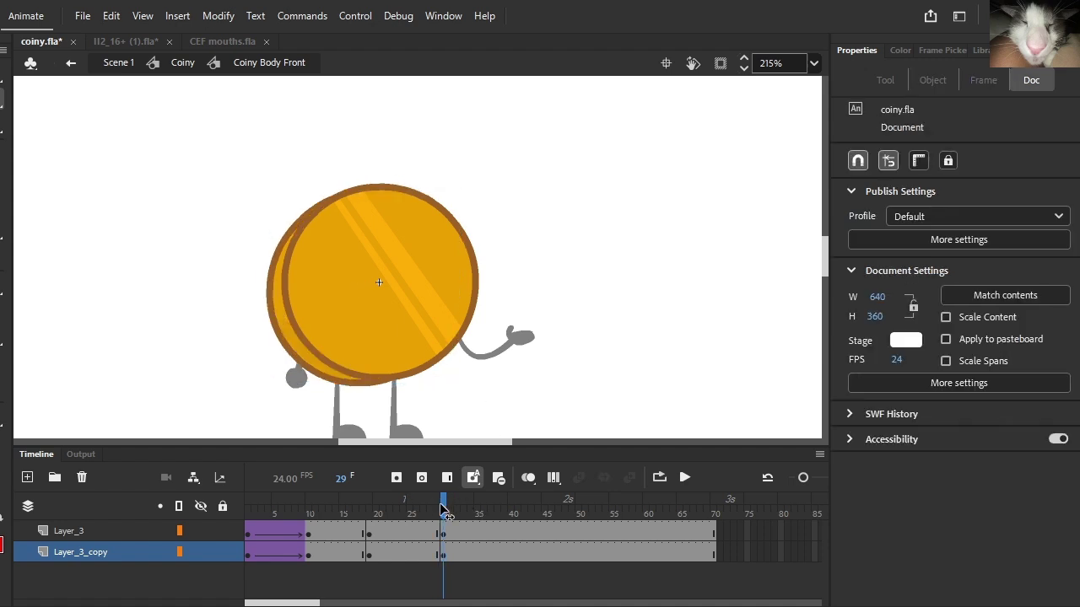
- Add classic tweens between frames 19 and 30 on both disc layers with the Ease In Out Cubic preset
left_click_drag(431, 532, 432, 552)
left_click(580, 479)
left_click(953, 270)
left_click(601, 347)
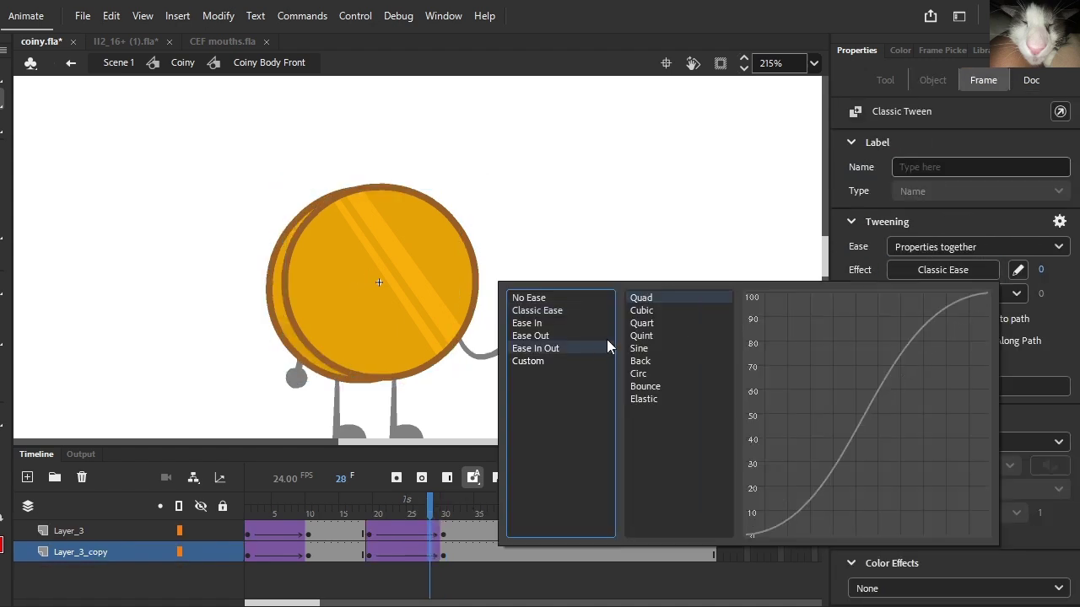
double_click(657, 312)
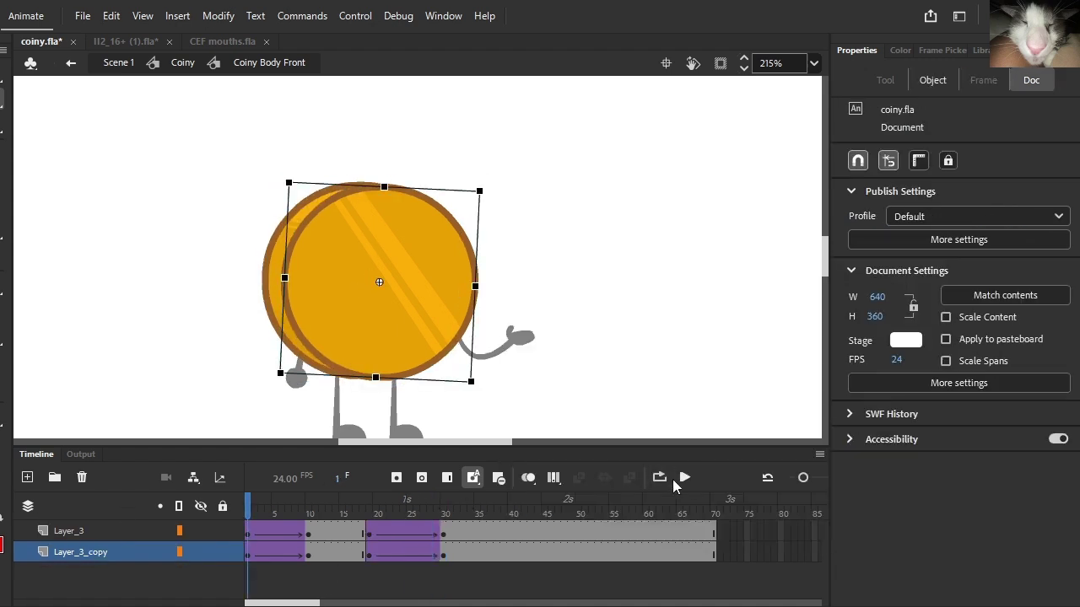
- Play back the second disc tween and scrub it to frame 30 in the Coiny symbol
left_click(684, 478)
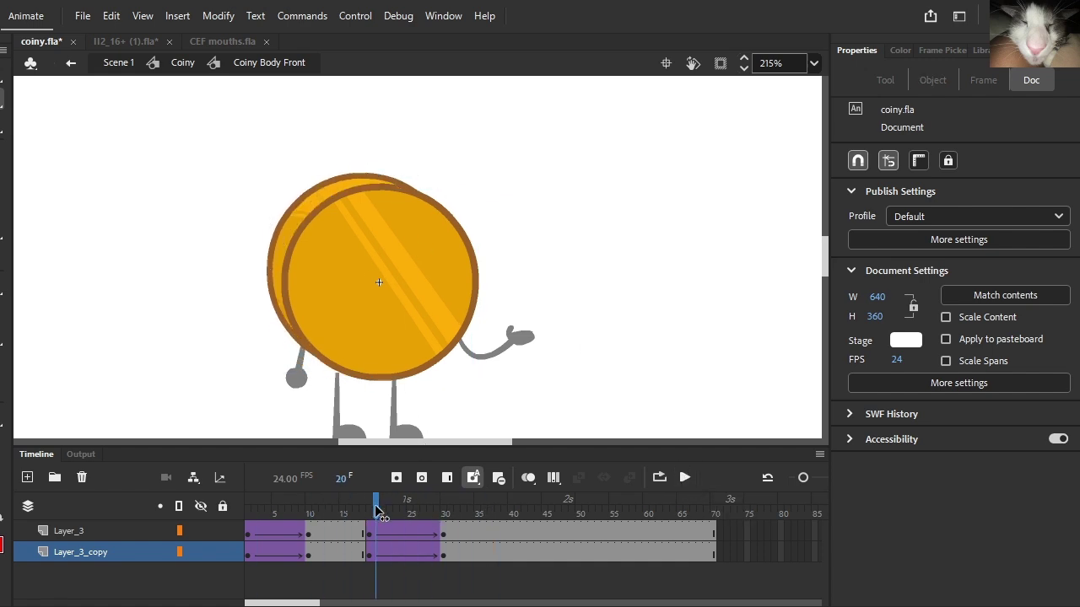
left_click(183, 63)
left_click_drag(340, 503, 443, 499)
- Raise the back disc at frame 30 in Coiny Body Front about level with the front disc and return to Coiny
double_click(290, 363)
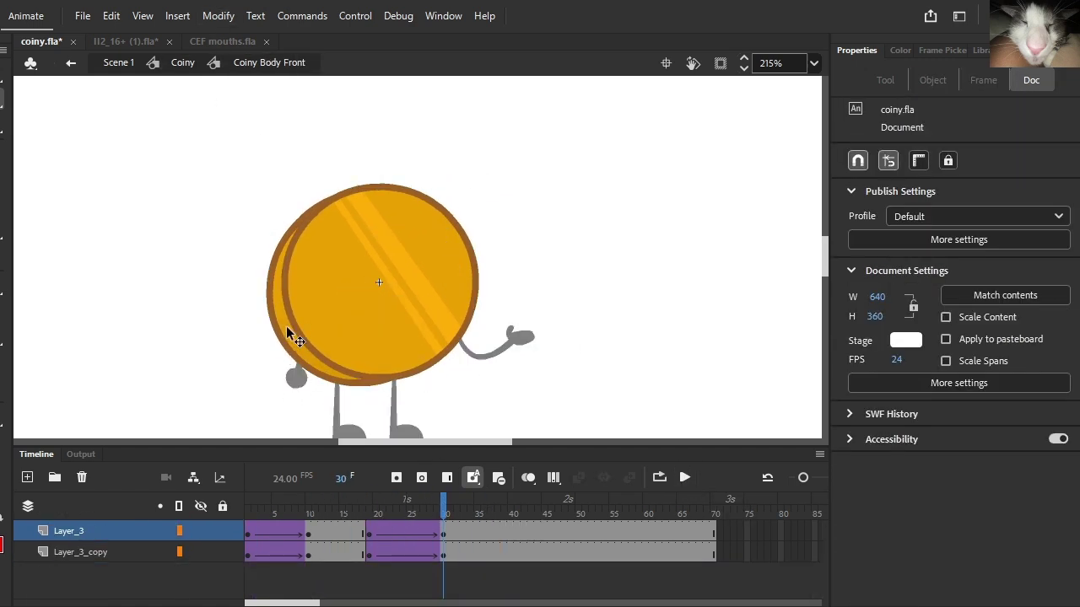
left_click(287, 328)
mouse_move(444, 501)
left_mouse_down()
mouse_move(399, 503)
mouse_move(449, 520)
left_mouse_up()
left_click(188, 68)
left_click_drag(388, 506, 309, 526)
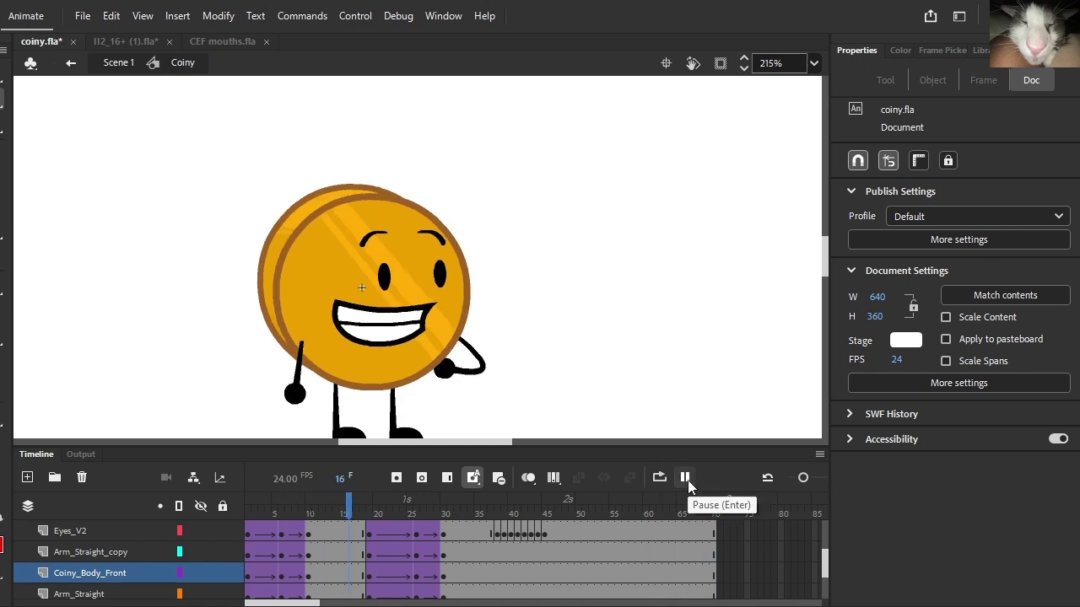
- Select the whole Coiny character at frame 26 and squash it very slightly from the top
left_click(413, 509)
left_click_drag(413, 508, 417, 508)
scroll(437, 537, "up", 3)
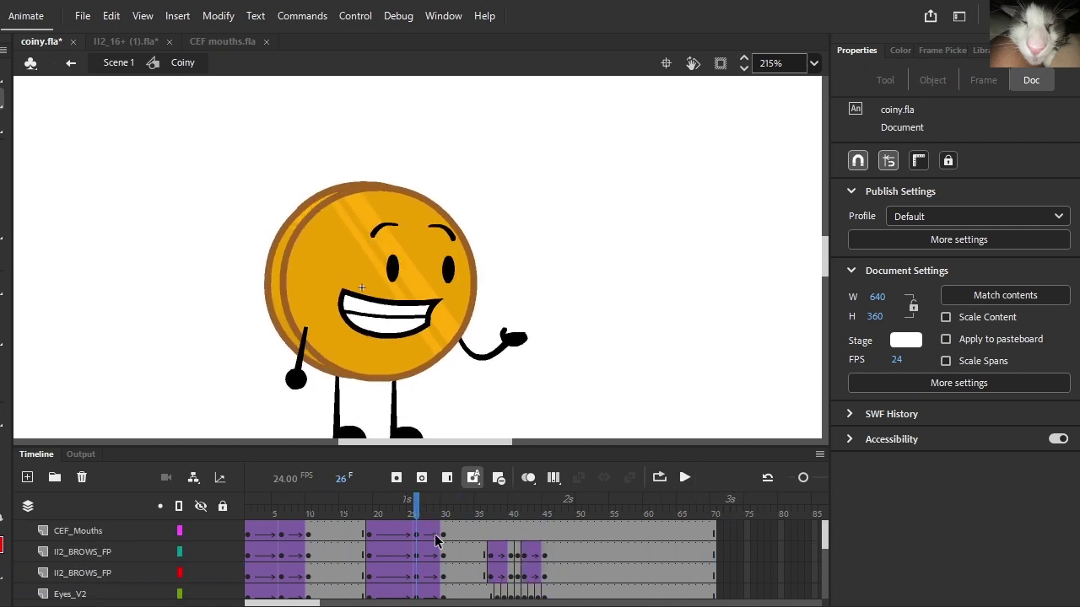
left_click(436, 536)
left_click(417, 506)
key("ctrl+a")
scroll(438, 193, "up", 3)
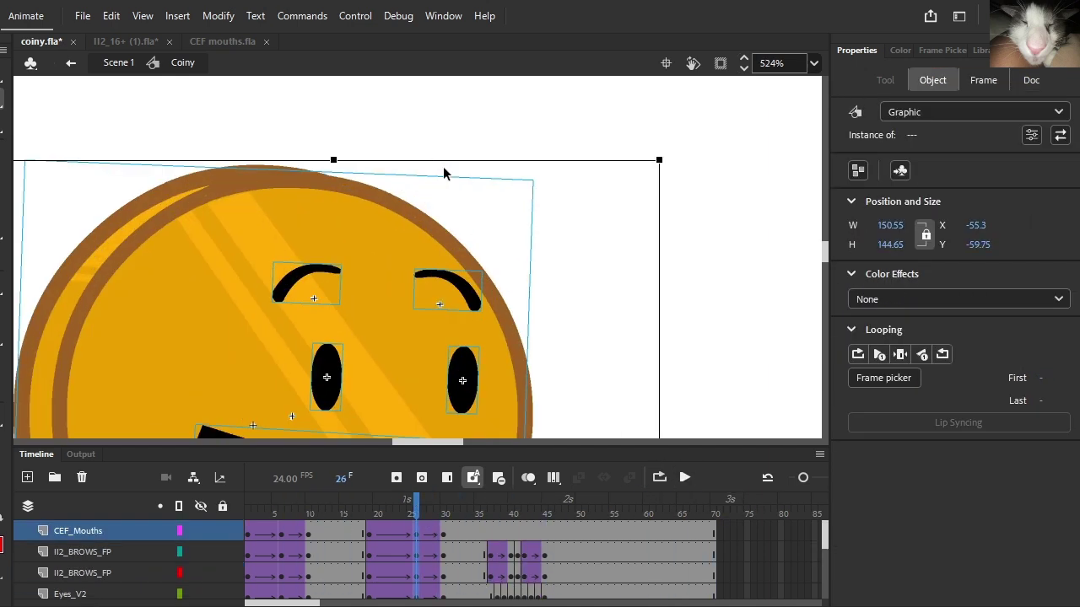
left_click_drag(335, 161, 333, 165)
left_click_drag(412, 506, 443, 506)
- Apply the Ease Out Cubic preset to the tweens between frames 26 and 30 on all Coiny layers
left_click(425, 536)
scroll(423, 567, "down", 4)
left_click(431, 576, "shift")
left_click(945, 271)
left_click(643, 339)
double_click(687, 312)
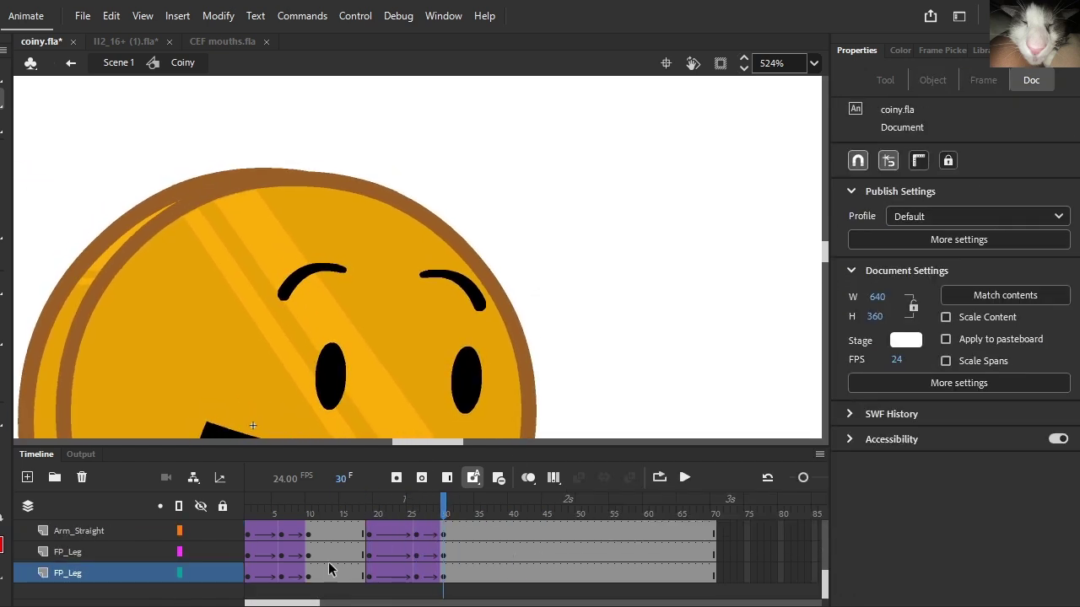
- Apply the Ease Out Cubic preset to the tweens between frames 6 and 10 on all Coiny layers
left_click(298, 568)
scroll(300, 569, "up", 3)
left_click(297, 534)
left_click(940, 270)
left_click(585, 341)
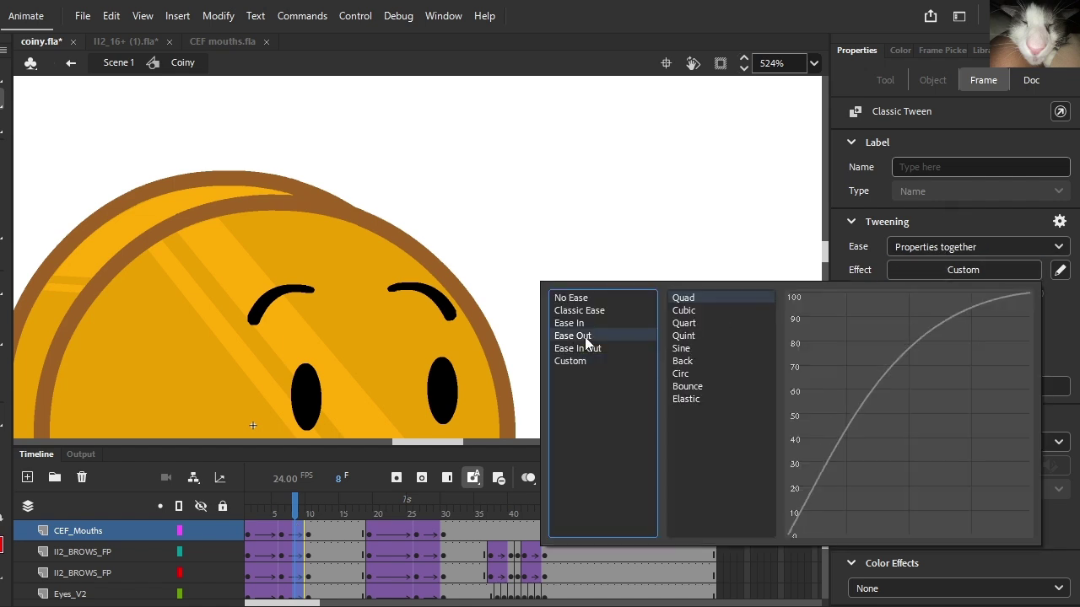
double_click(684, 308)
- Play back the Coiny animation from frame 1 with the whole character in view
left_click(249, 506)
left_click(685, 478)
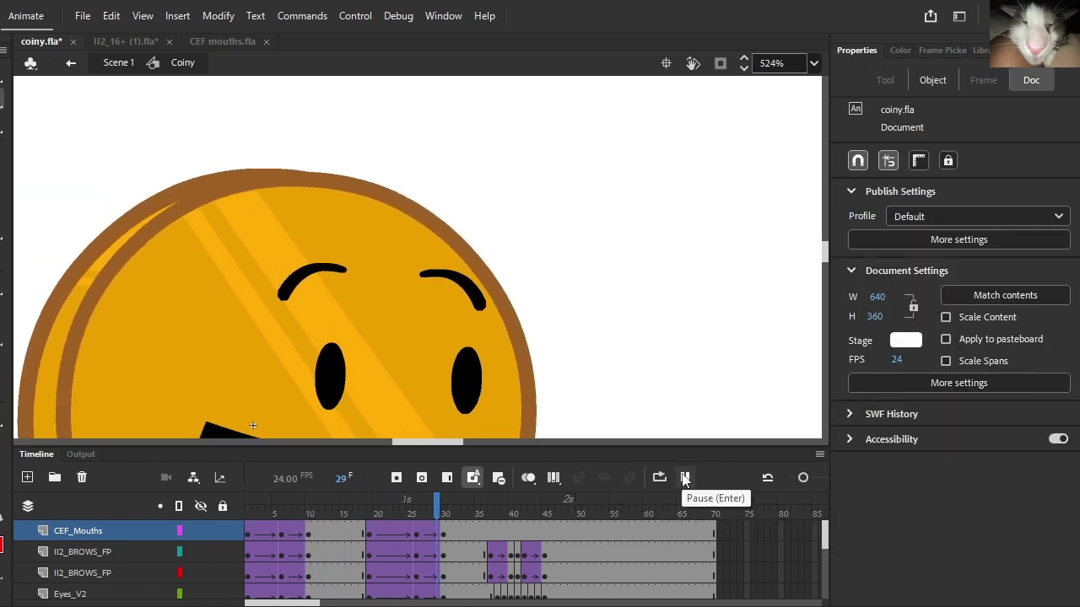
left_click(684, 478)
scroll(520, 287, "down", 3)
scroll(519, 286, "down", 2)
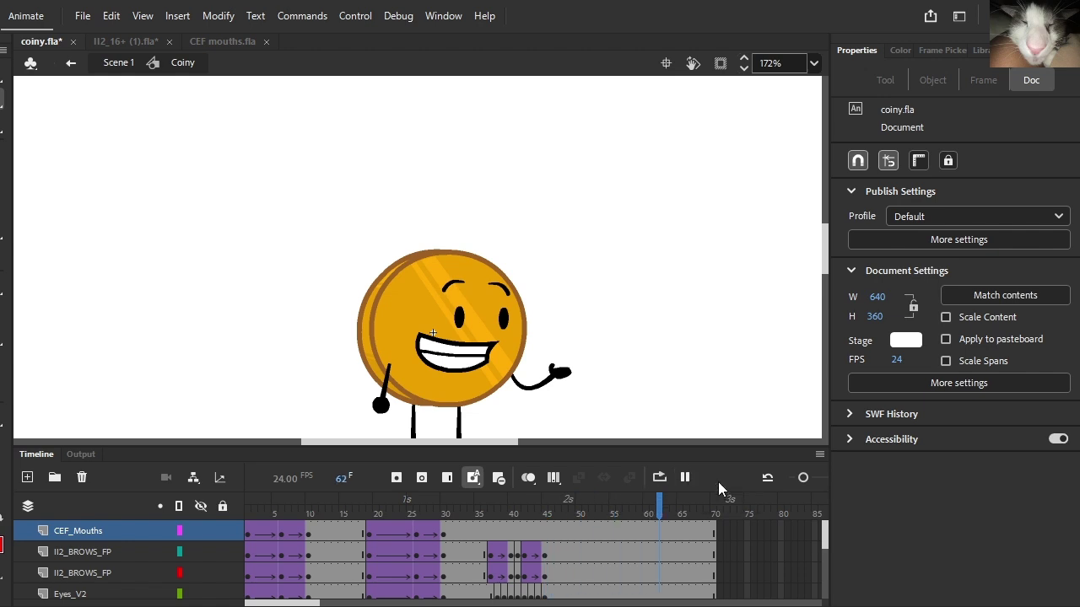
- Save the coiny.fla document and return to Scene 1
left_click(84, 15)
left_click(113, 164)
scroll(506, 262, "down", 2)
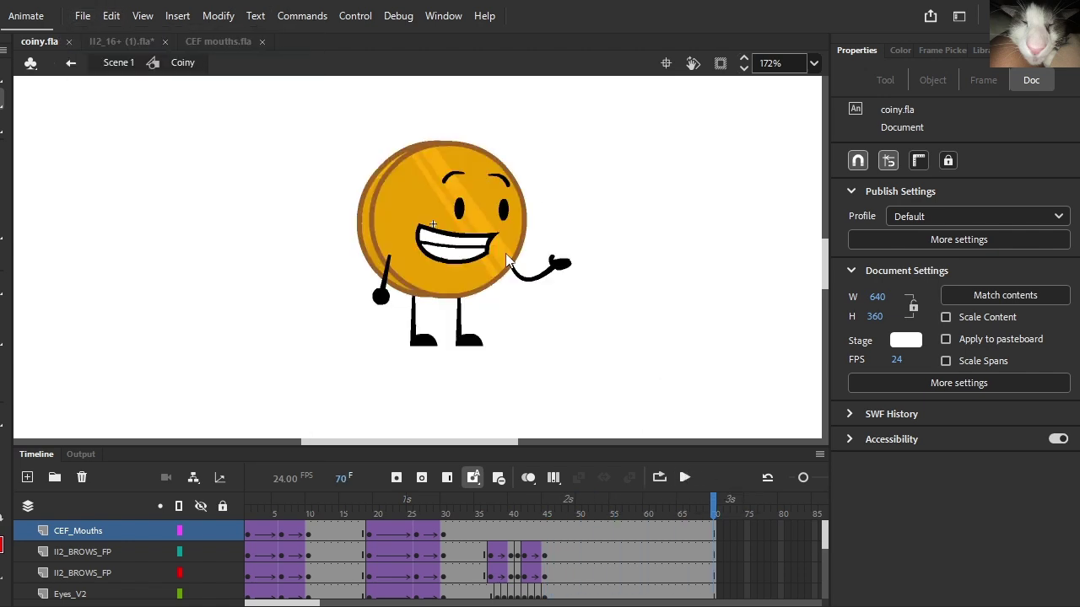
left_click(685, 478)
left_click(121, 64)
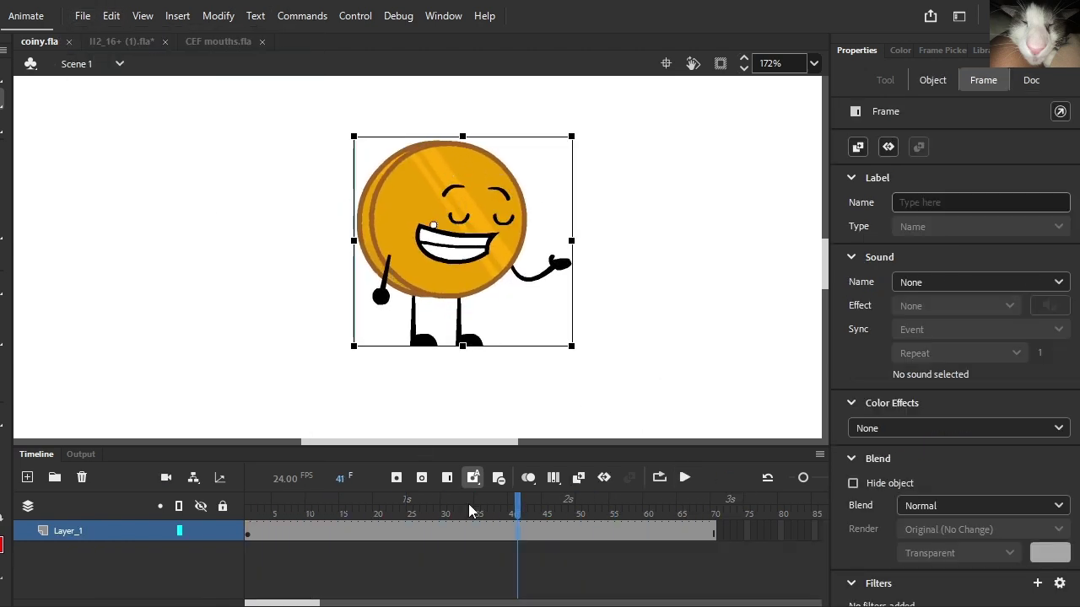